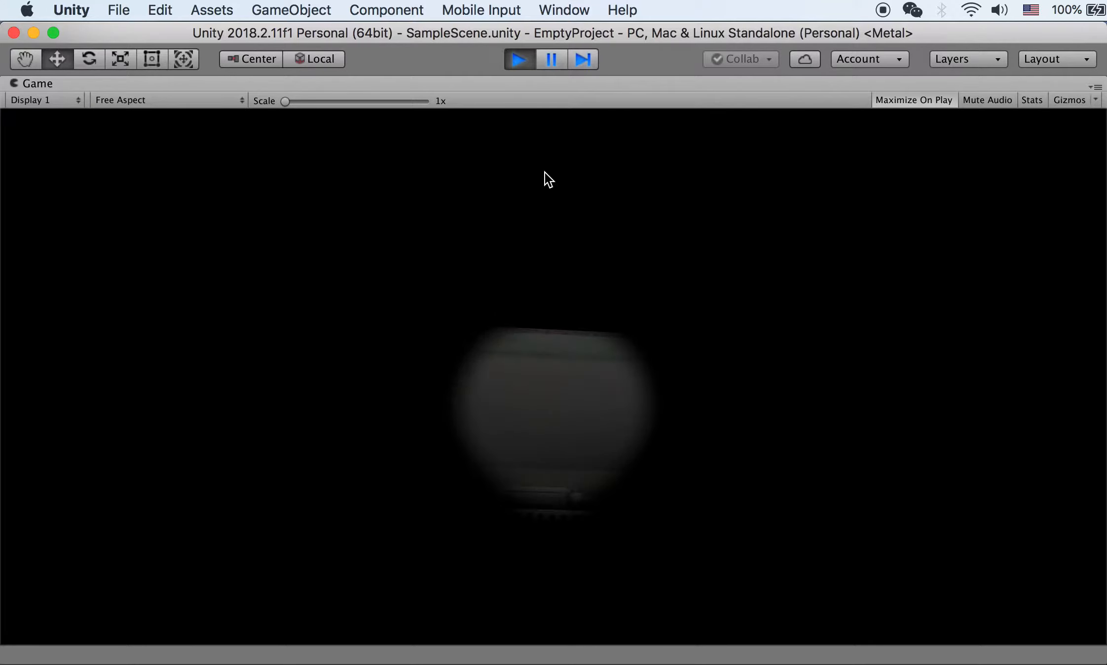
Step: Stop the game preview, switch to Maya and move the Hypershade window out of the viewport
click(513, 60)
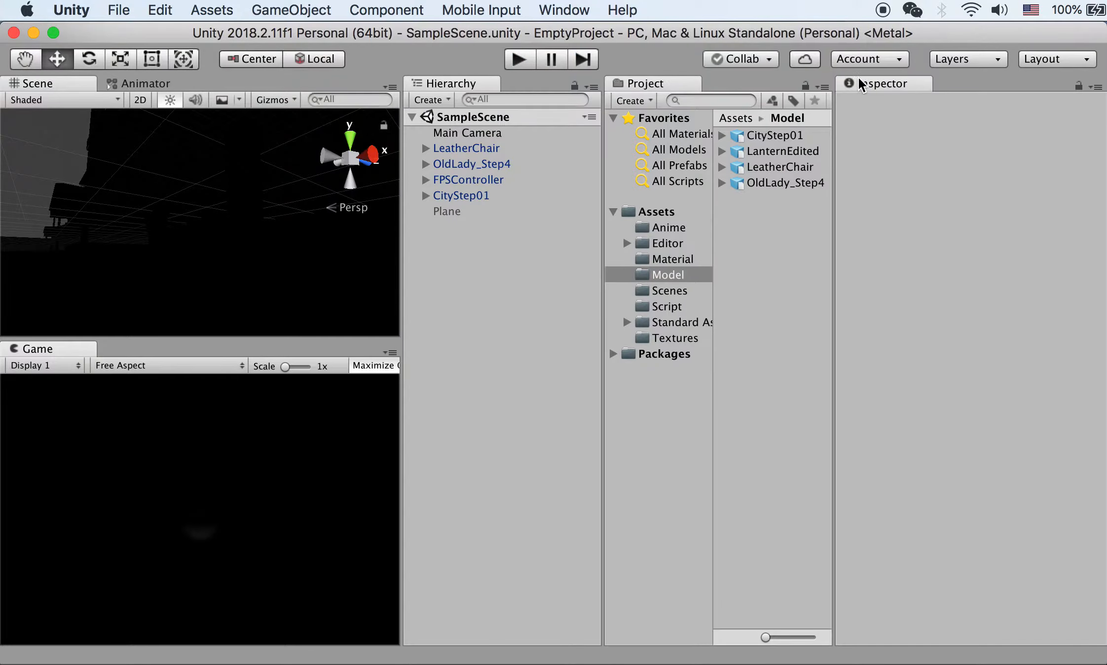
key(super+Tab)
click(349, 424)
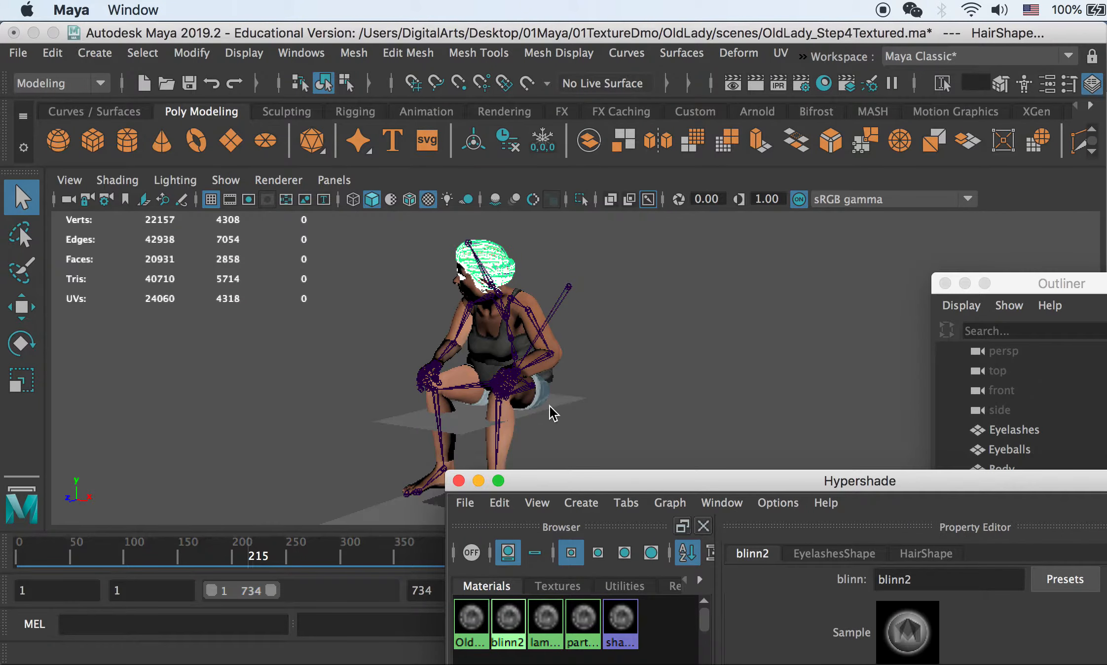
drag(566, 478, 528, 664)
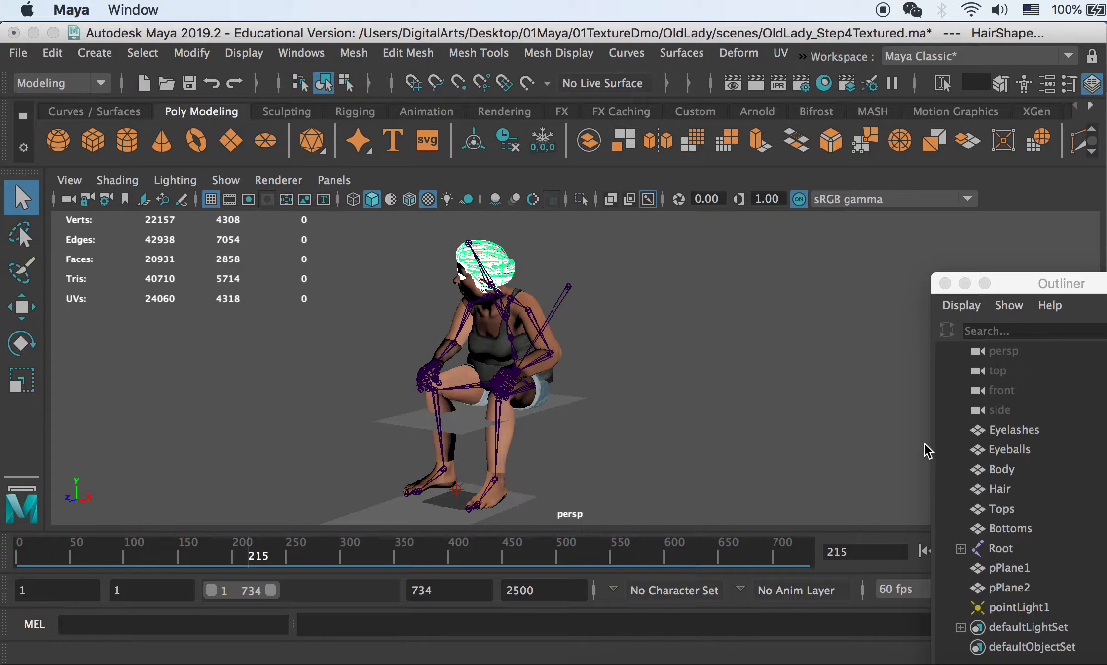
Step: Delete the planes pPlane1 and pPlane2 and the light pointLight1 from the old lady scene
click(1004, 531)
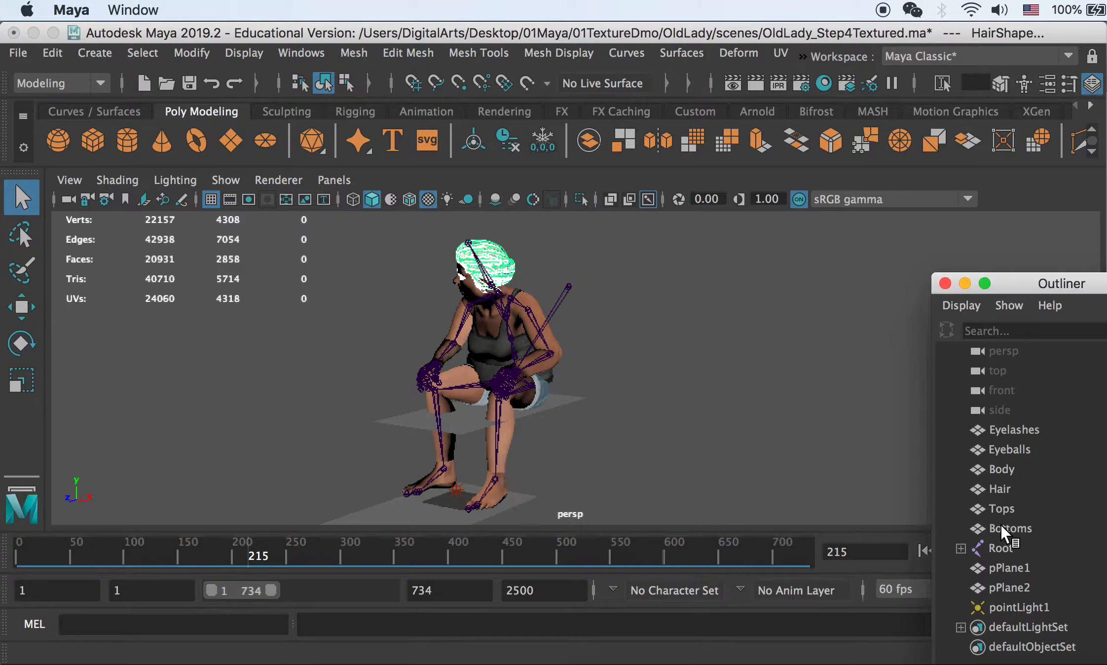
click(1014, 431)
click(1001, 568)
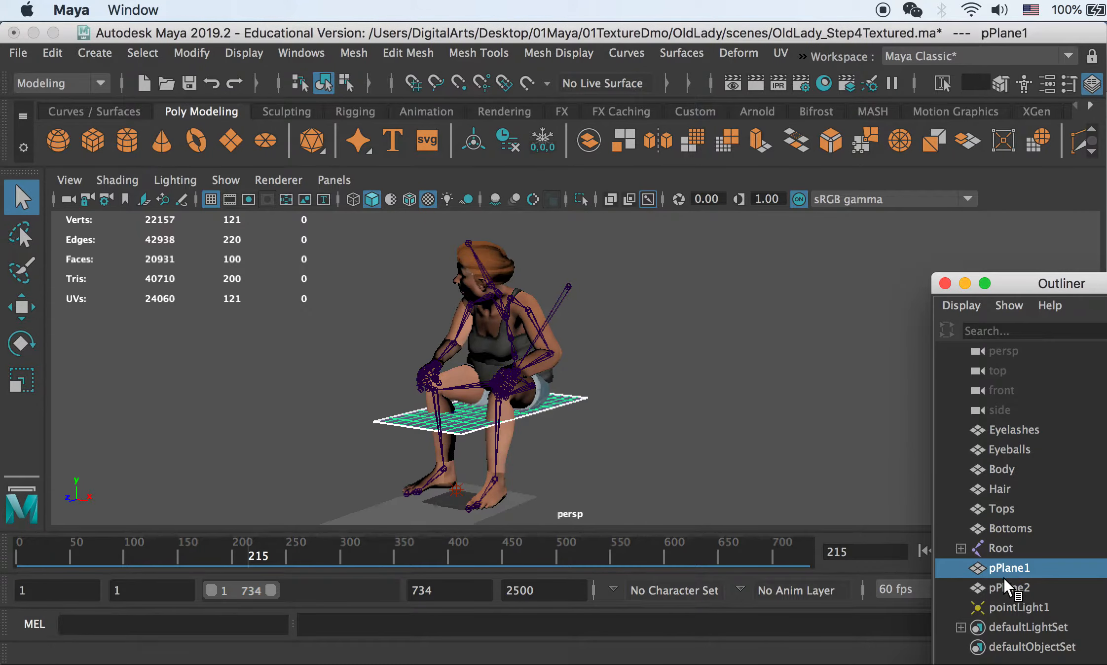
shift+click(1001, 587)
key(Delete)
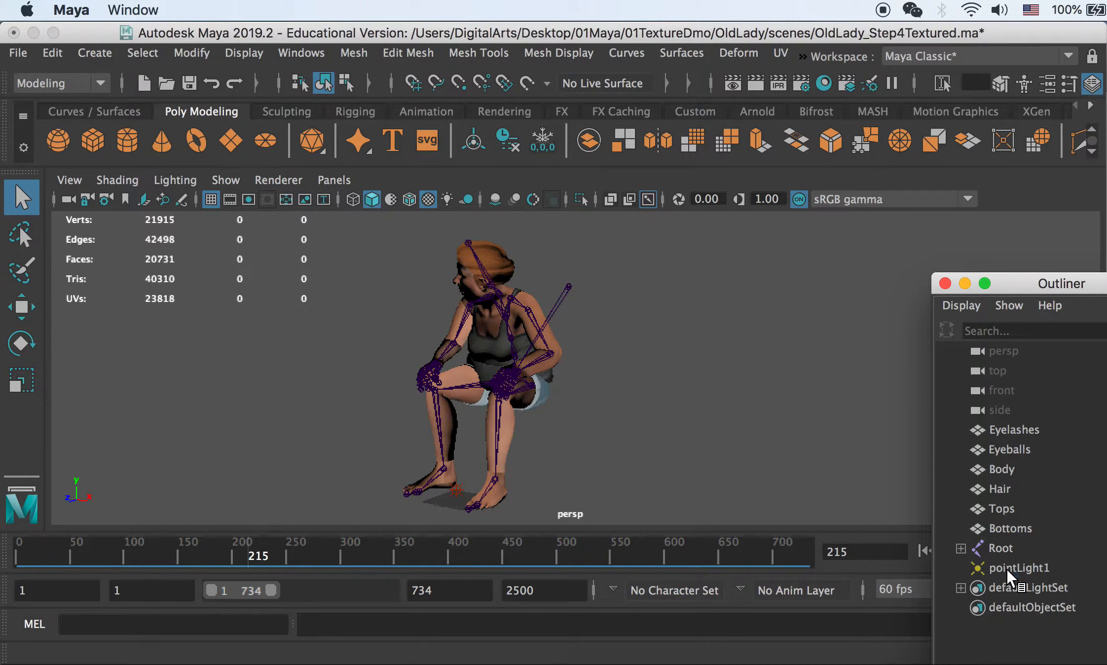
click(1006, 568)
key(Delete)
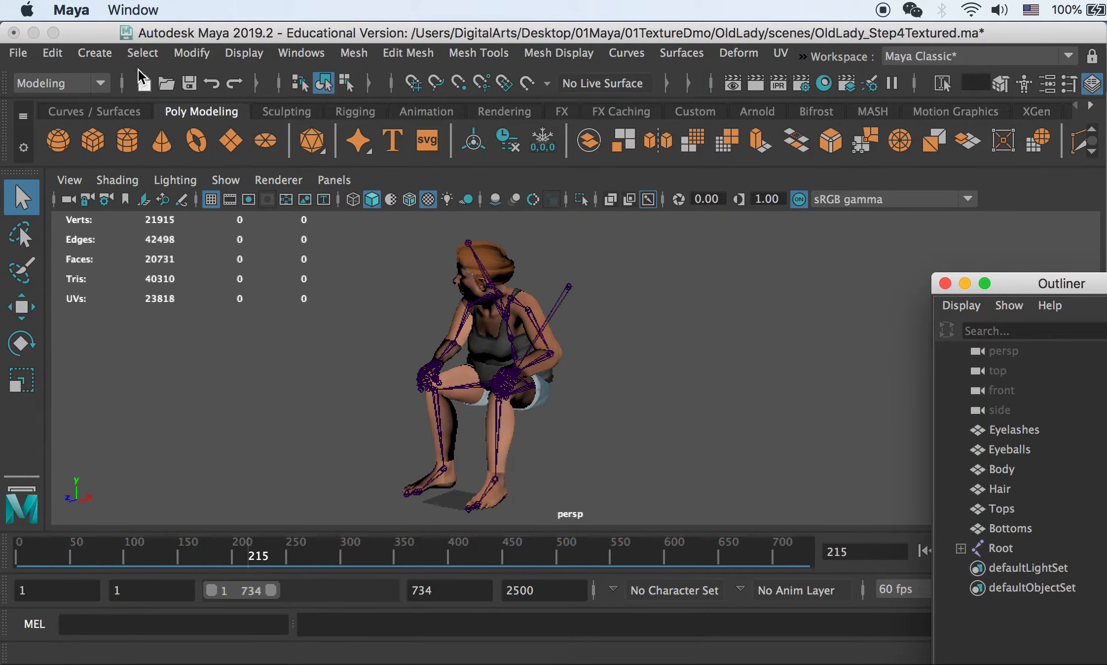
Step: Select all joints in the scene and scrub the timeline from the start to frame 564 to review the keyframed animation
click(143, 53)
mouse_move(168, 108)
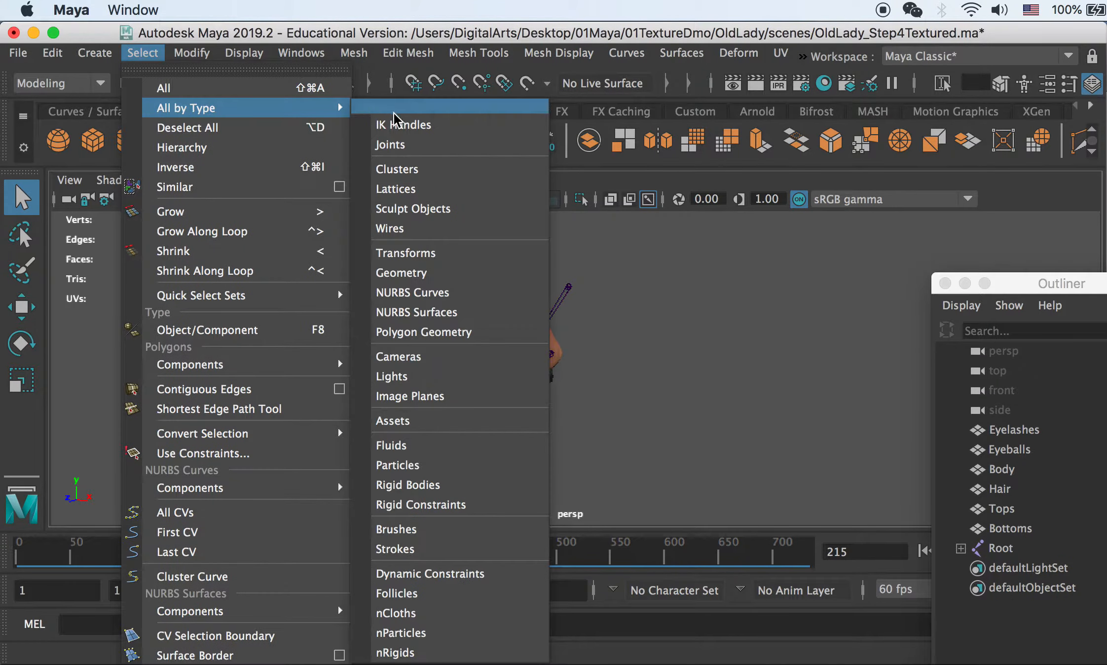
click(425, 144)
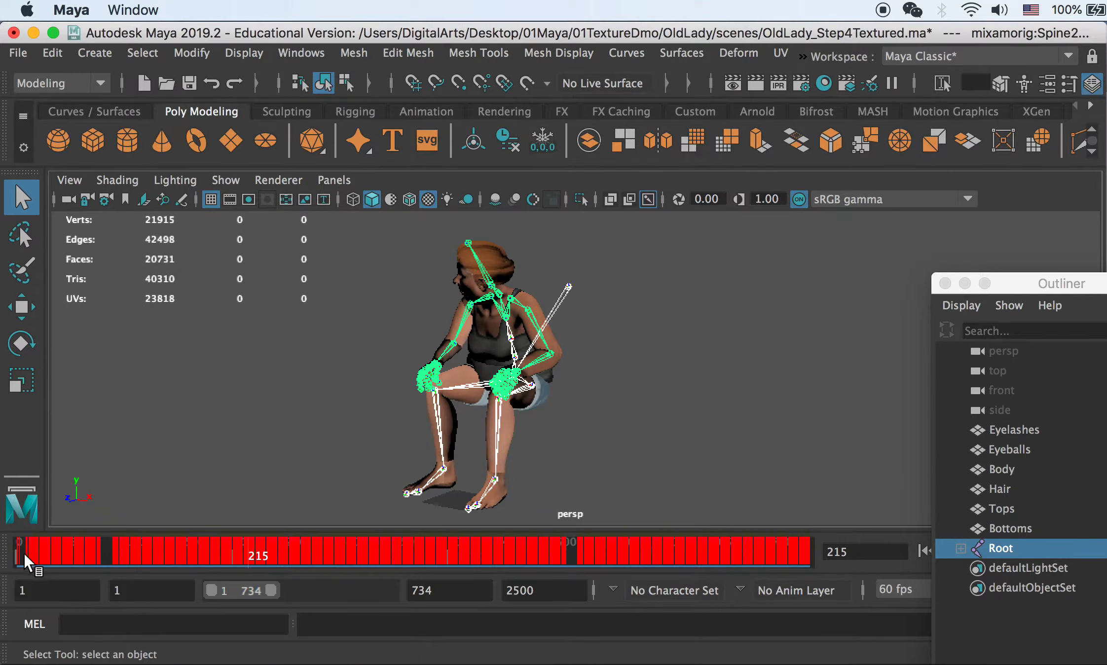
drag(36, 562, 636, 565)
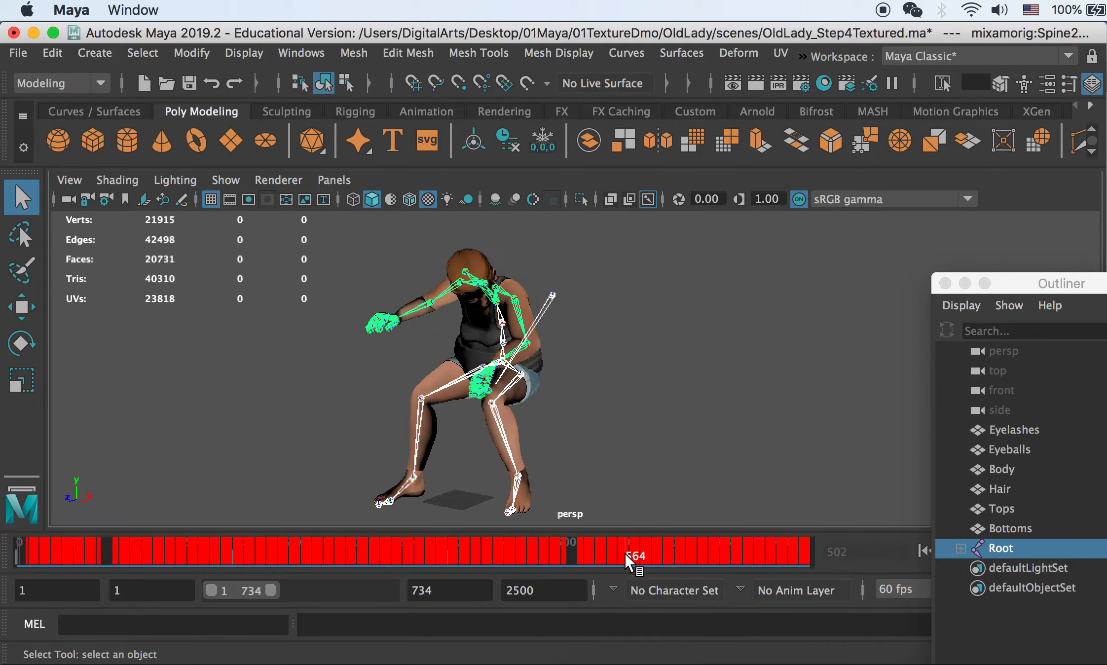
Step: Switch to the Old Lady Anime Frames document in Word and review the frame ranges, highlighting 10-78 for Sit Idle 1
key(super+Tab)
click(587, 446)
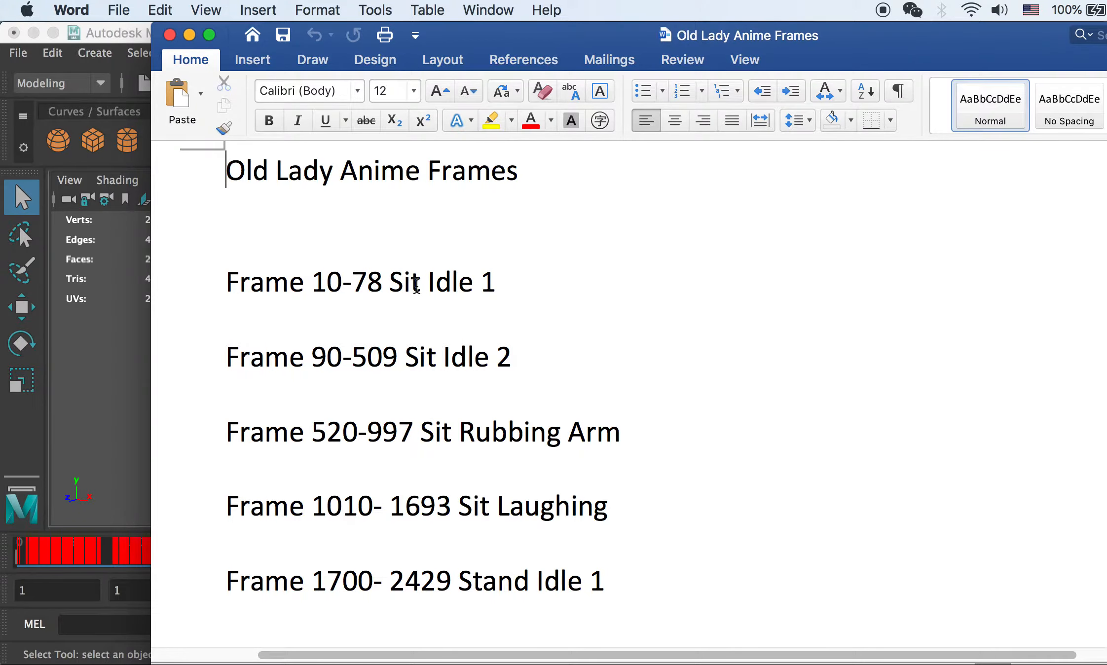
scroll(491, 462, down, 3)
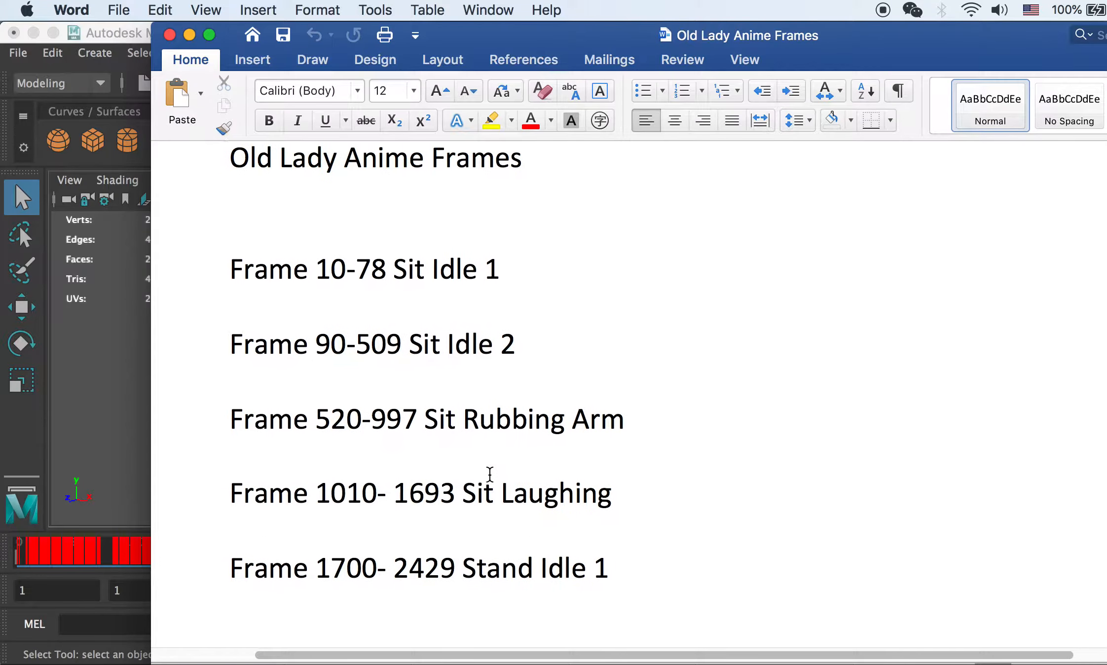
scroll(490, 474, up, 2)
drag(389, 256, 347, 263)
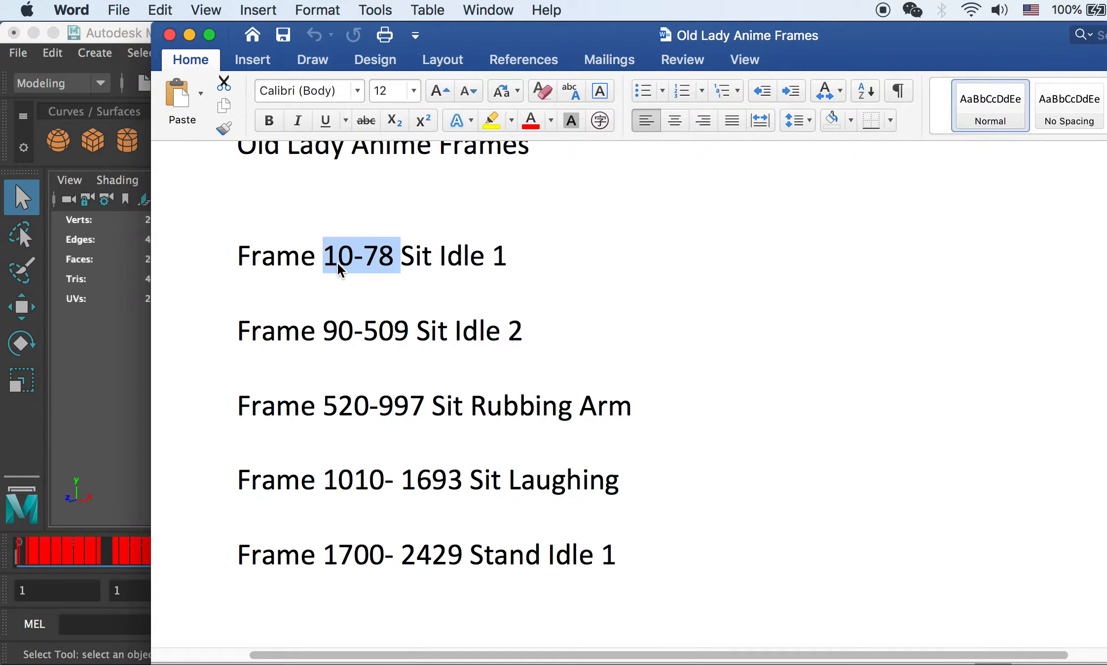
Step: Return to Maya and check the scene contents by selecting the meshes from Eyelashes to Bottoms and the Root skeleton, ending with nothing selected
click(91, 311)
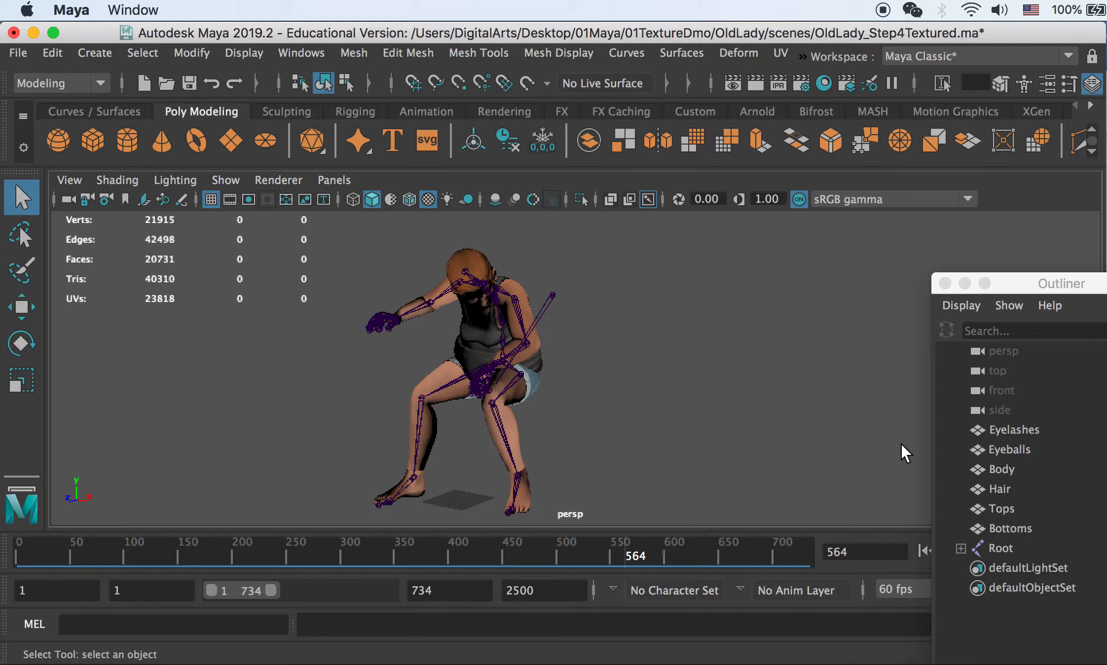
click(1005, 429)
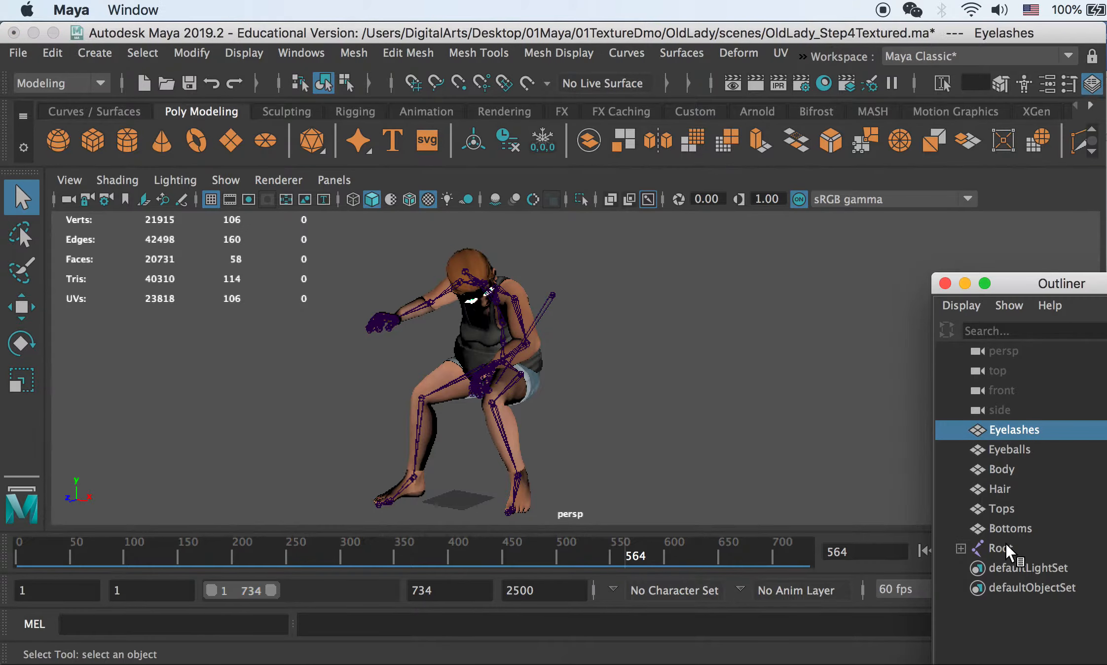
click(1003, 525)
shift+click(1007, 431)
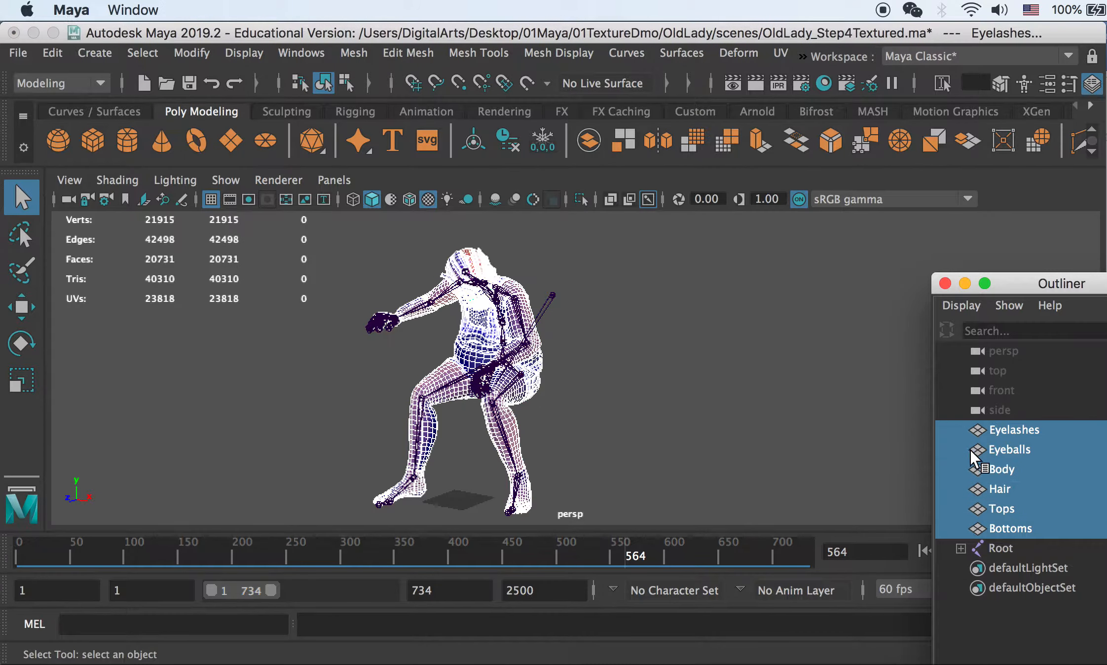
click(1009, 548)
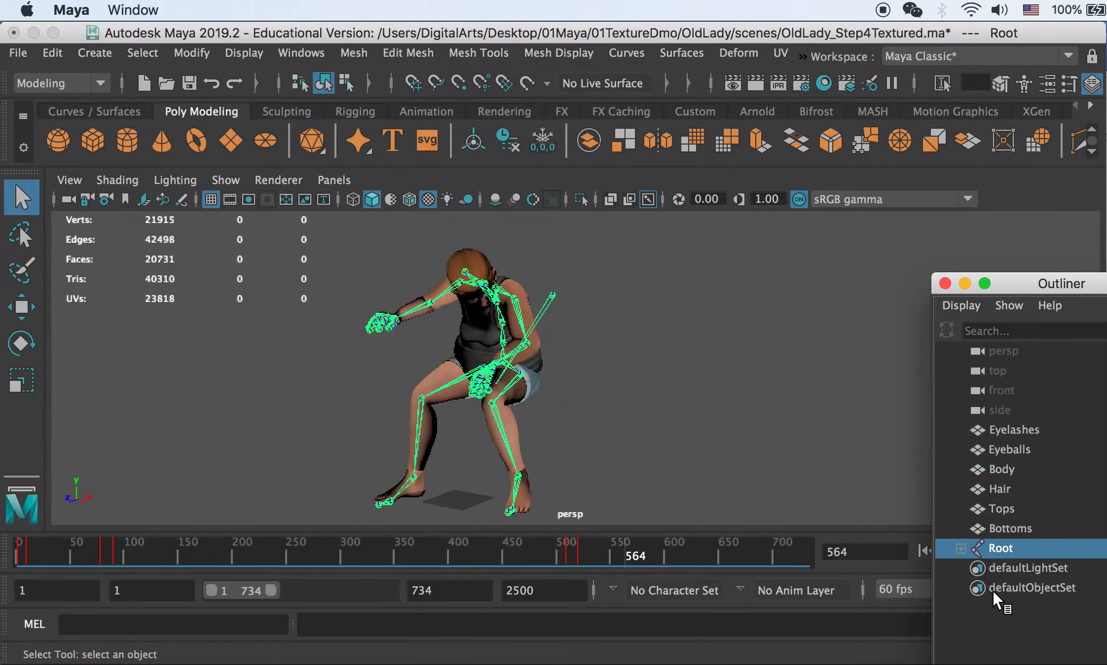
click(1002, 612)
Step: Examine the Export All options down to the FBX file format version, keeping FBX 2011, and close the dialog without exporting
click(19, 58)
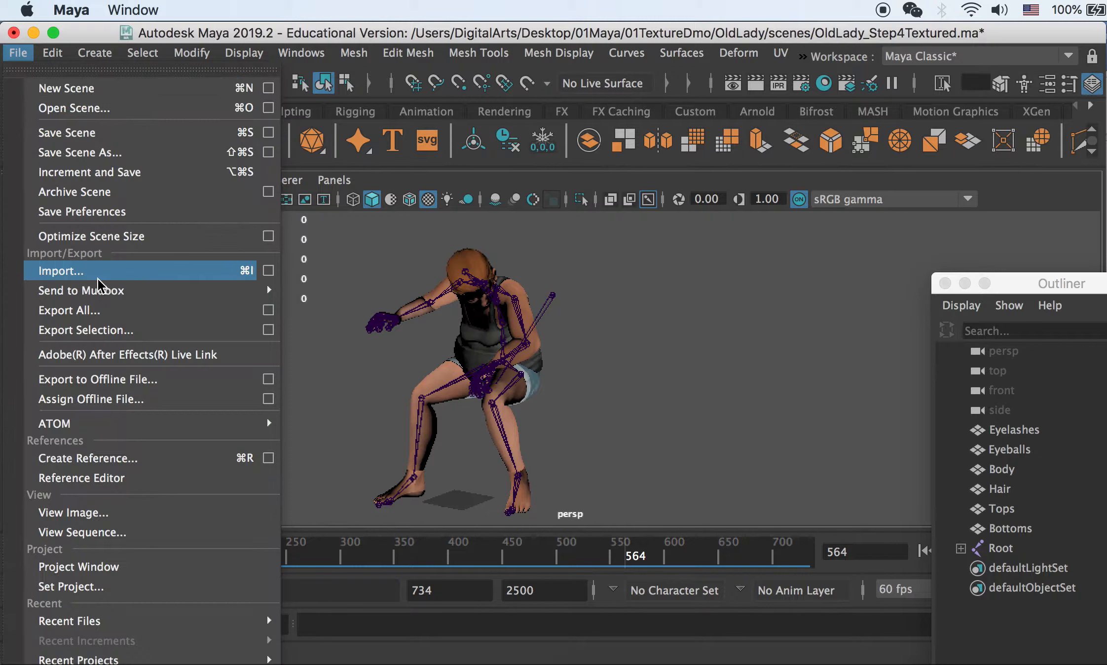
click(153, 311)
drag(624, 312, 324, 159)
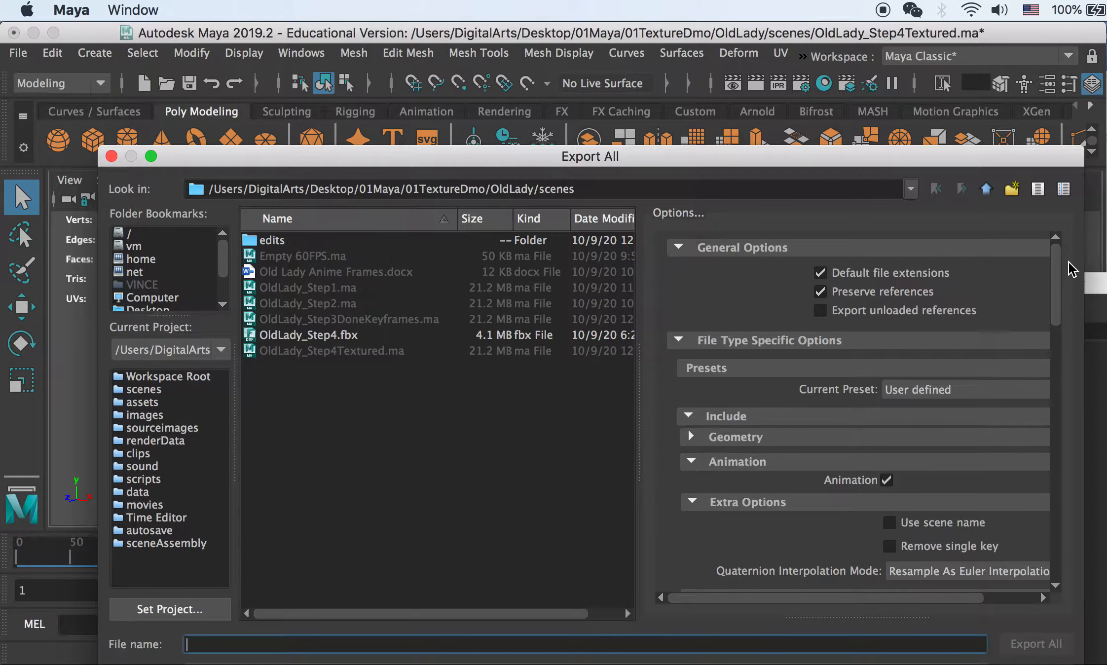
drag(1060, 276, 1056, 523)
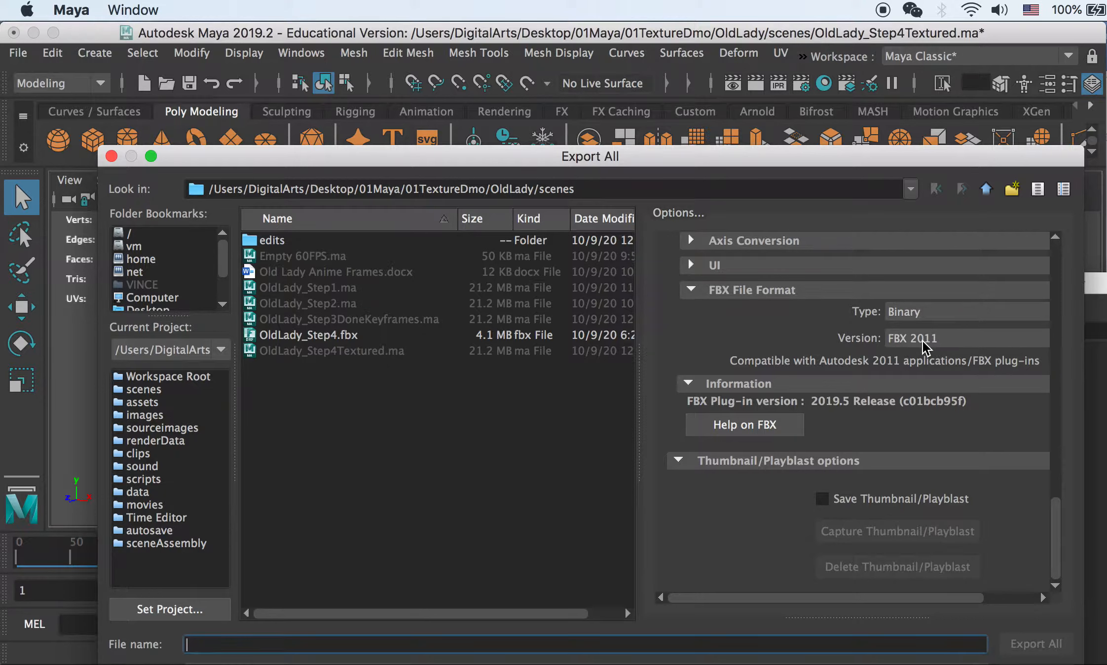
click(950, 341)
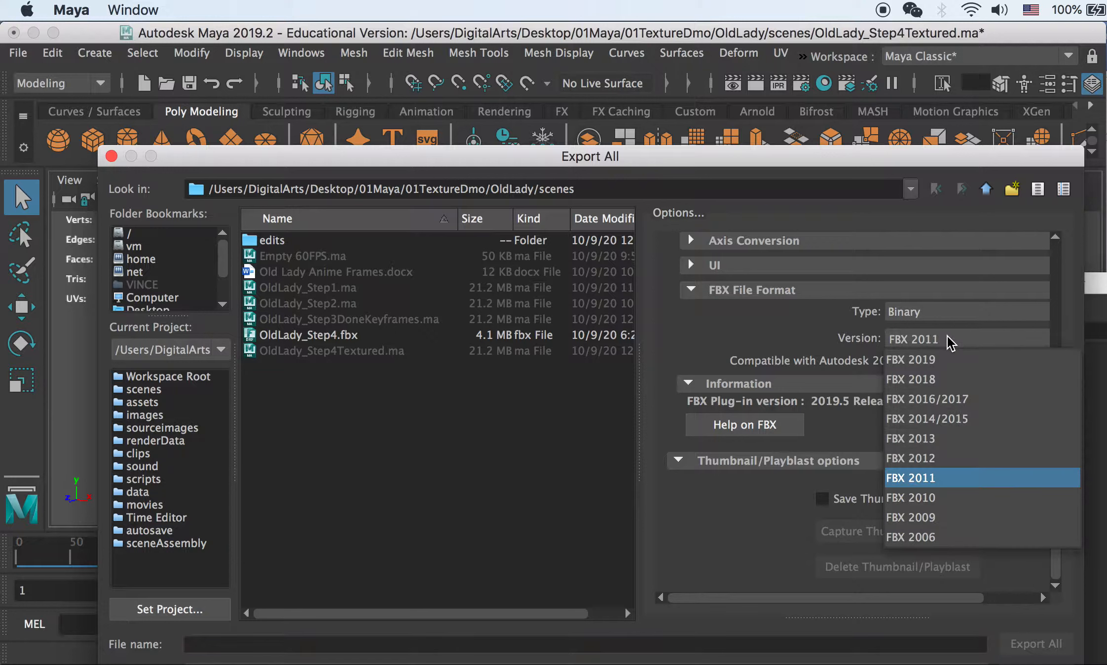
click(910, 345)
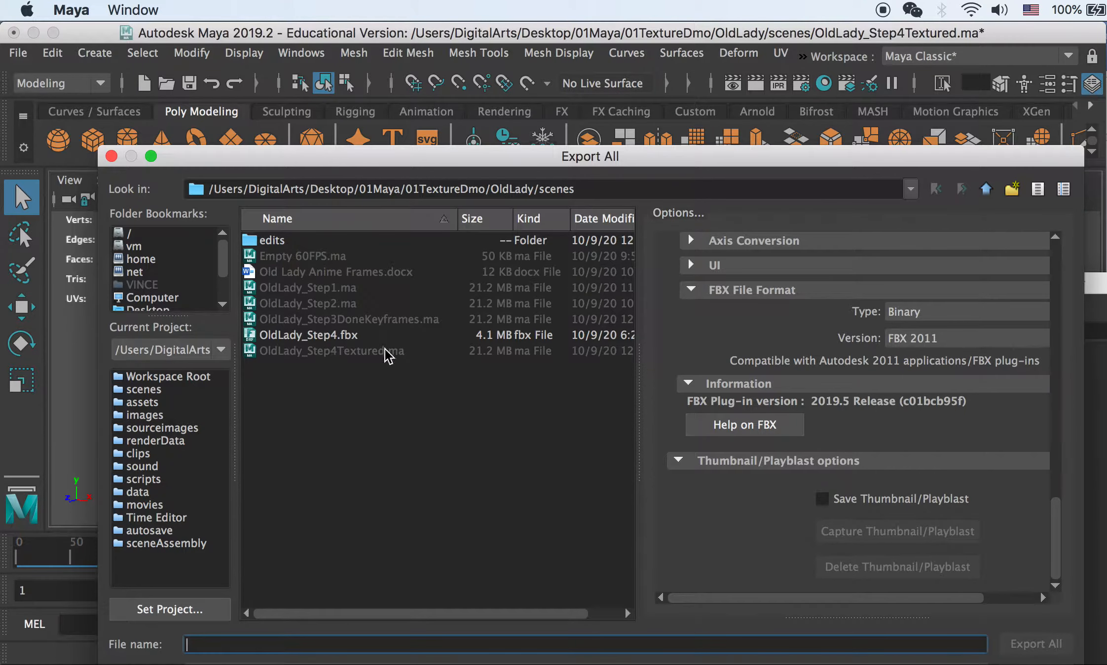
click(112, 156)
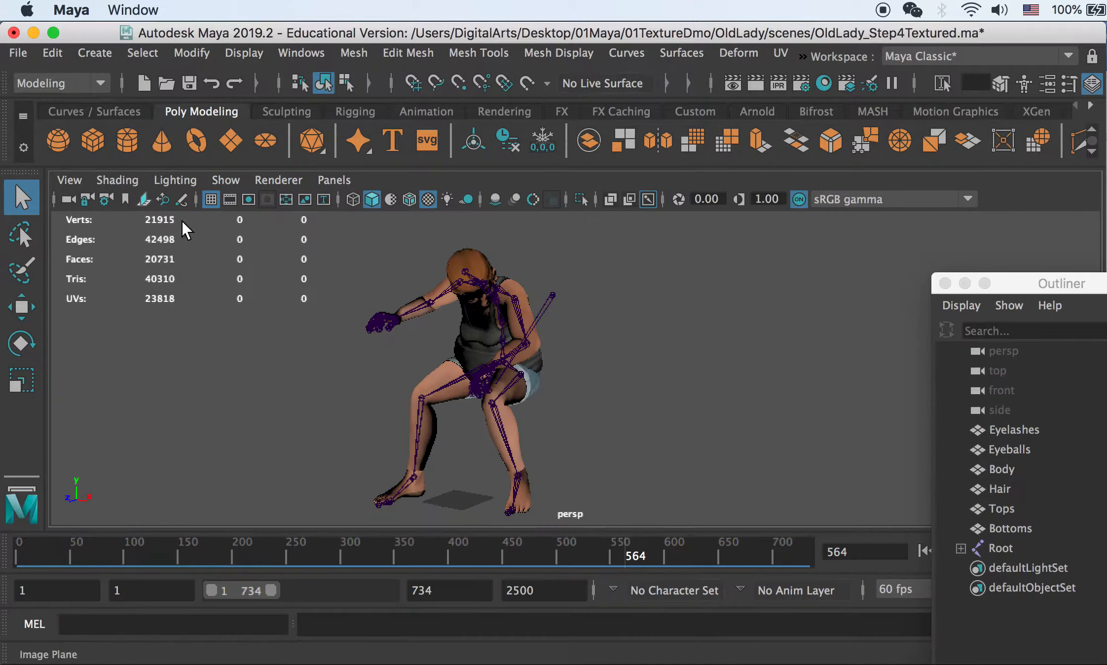
Step: Switch to Finder and open the Model folder inside the LightingDemo project's Assets, keeping the sourceimages window out of the way
key(super+Tab)
click(575, 449)
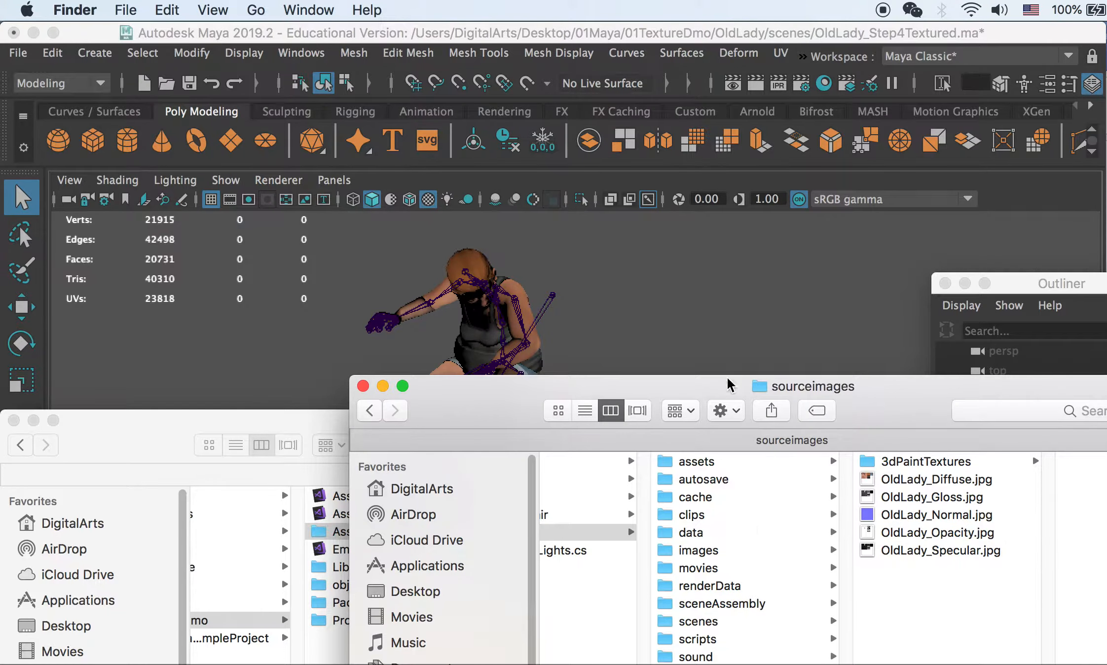
drag(719, 393, 858, 663)
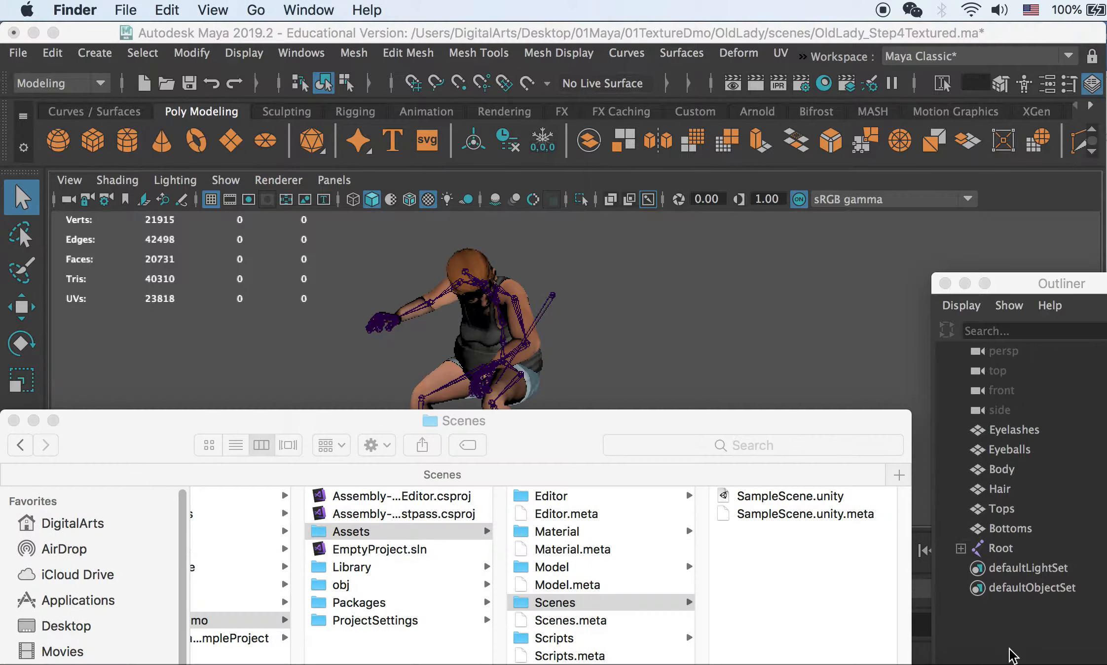
drag(1017, 664, 892, 664)
drag(540, 428, 503, 194)
click(567, 333)
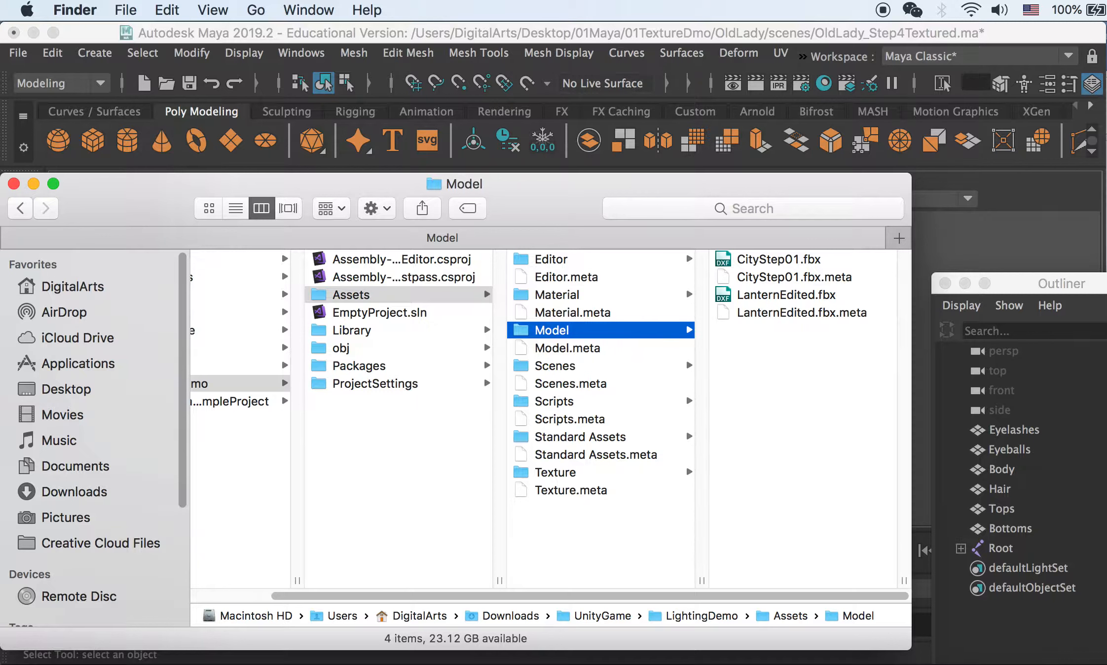
Step: Copy OldLady_Step4.fbx from the Maya project's scenes folder into the Unity project's Model folder
drag(1031, 664, 1028, 296)
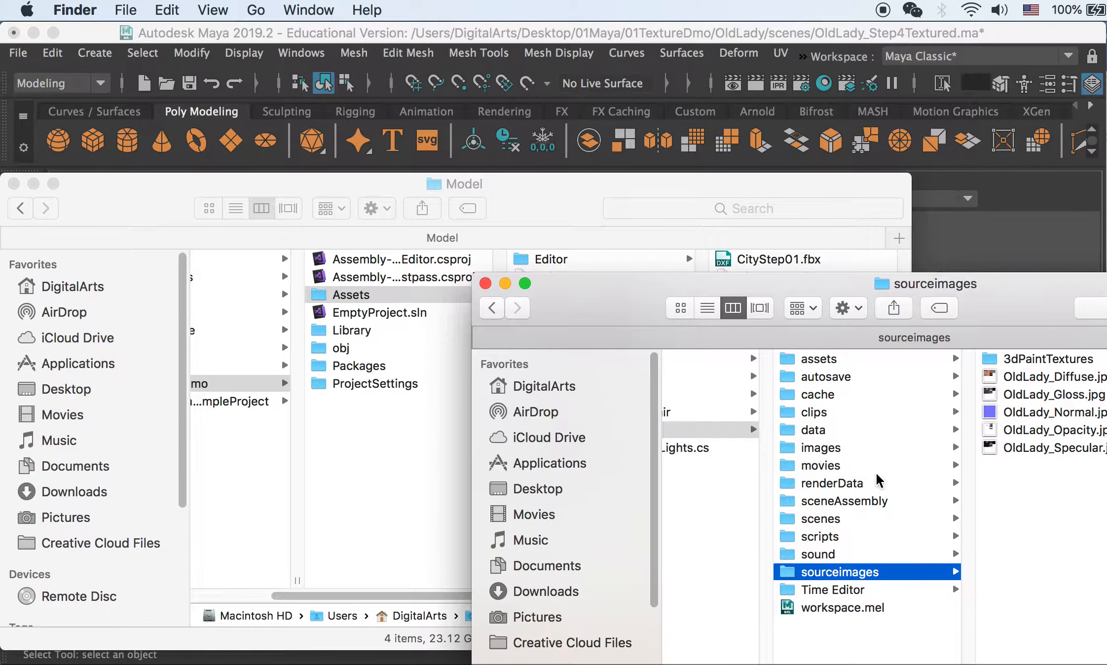
scroll(877, 479, left, 1)
click(870, 518)
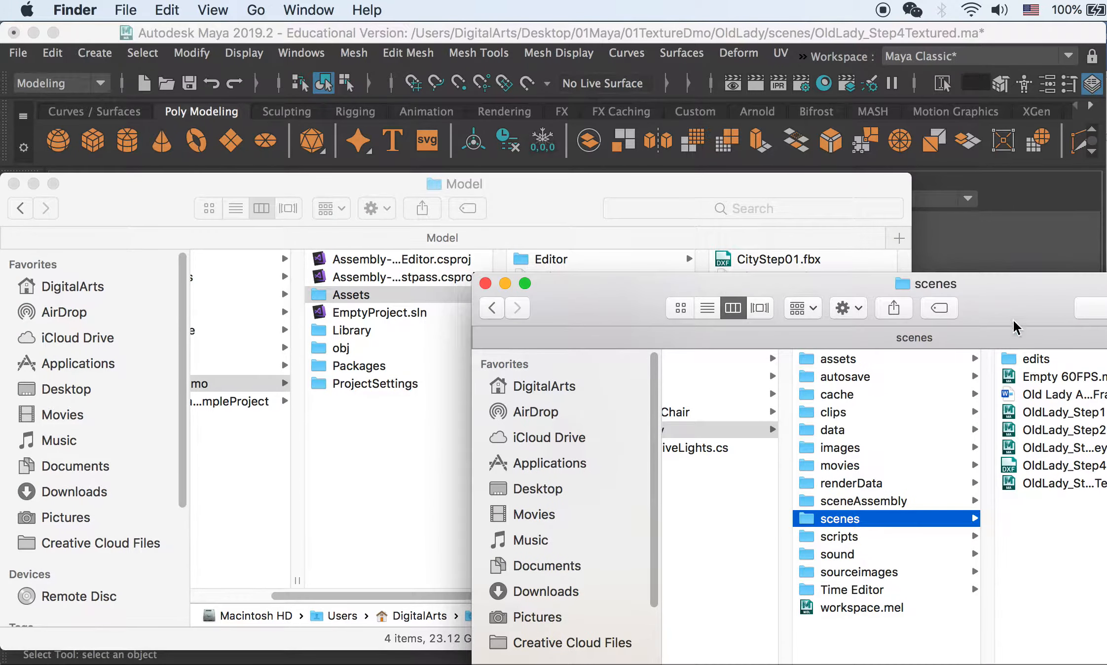
drag(1009, 296, 792, 296)
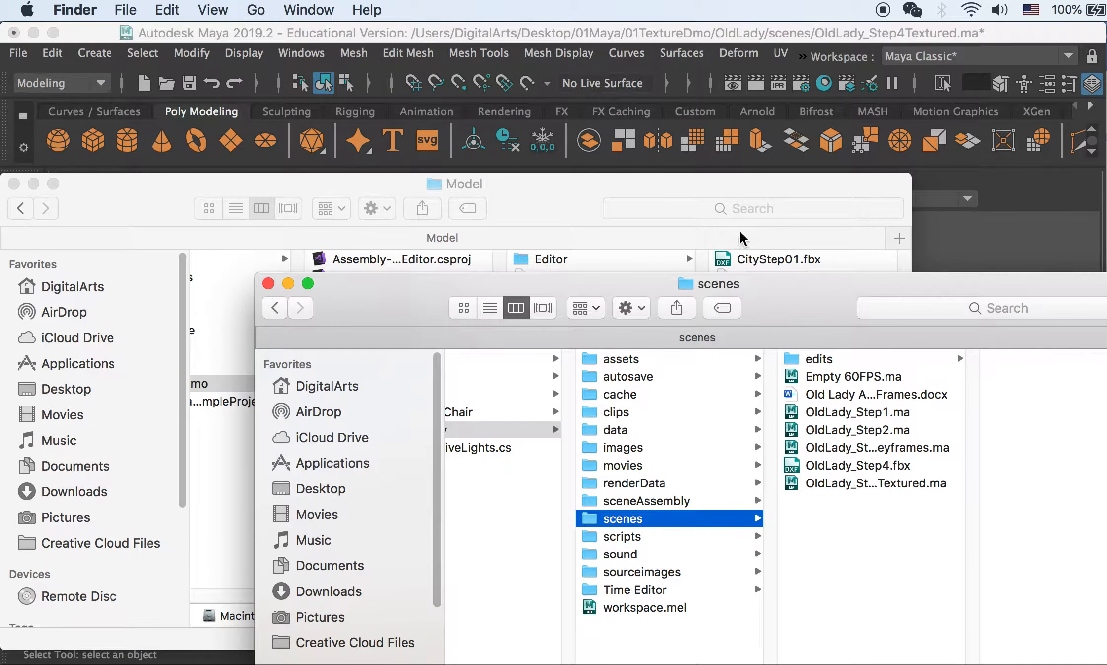
click(845, 465)
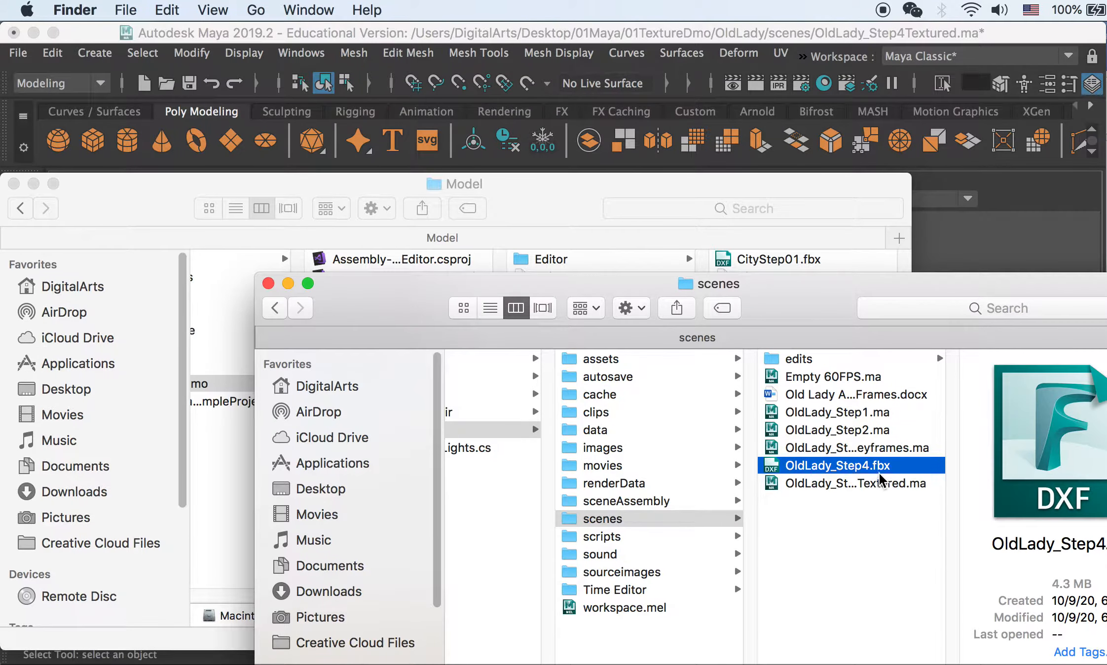
click(724, 199)
key(super+v)
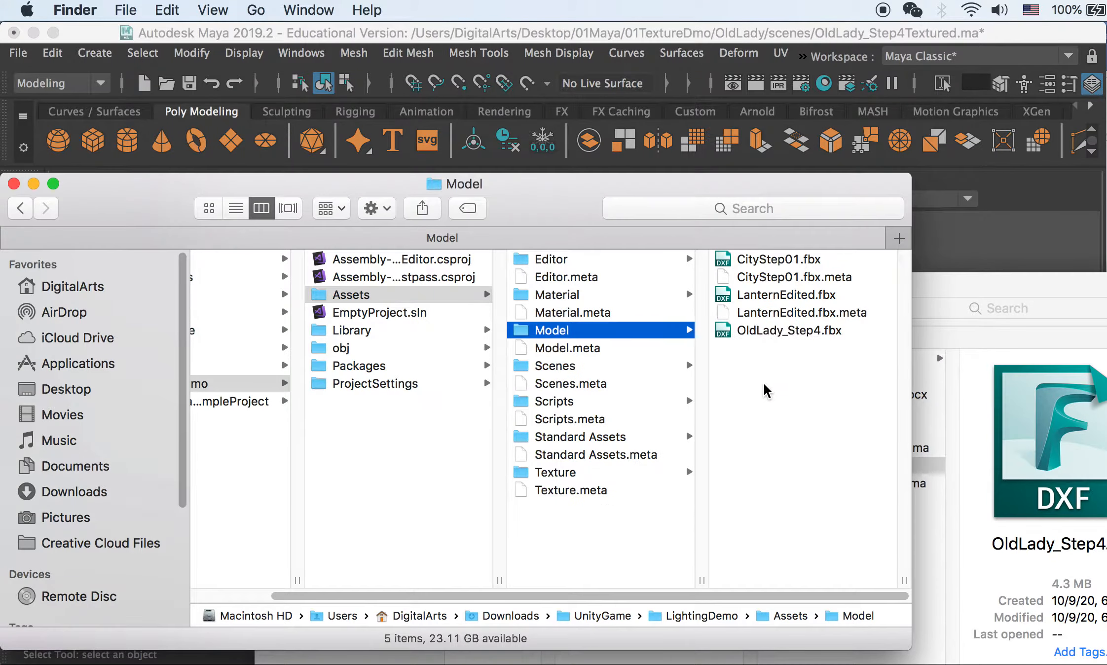
Step: Copy the five OldLady texture images from the sourceimages folder into the project's Texture folder, and switch back to Unity
click(560, 475)
drag(901, 351, 935, 527)
click(949, 541)
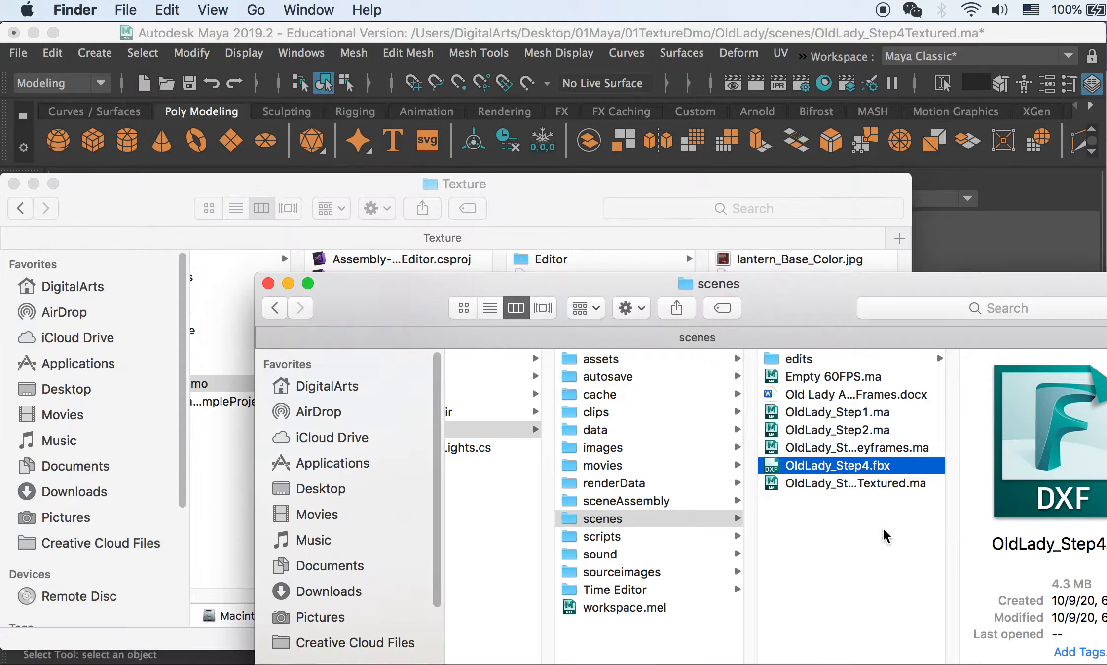
click(651, 571)
drag(887, 523, 818, 380)
key(super+c)
click(718, 192)
click(785, 368)
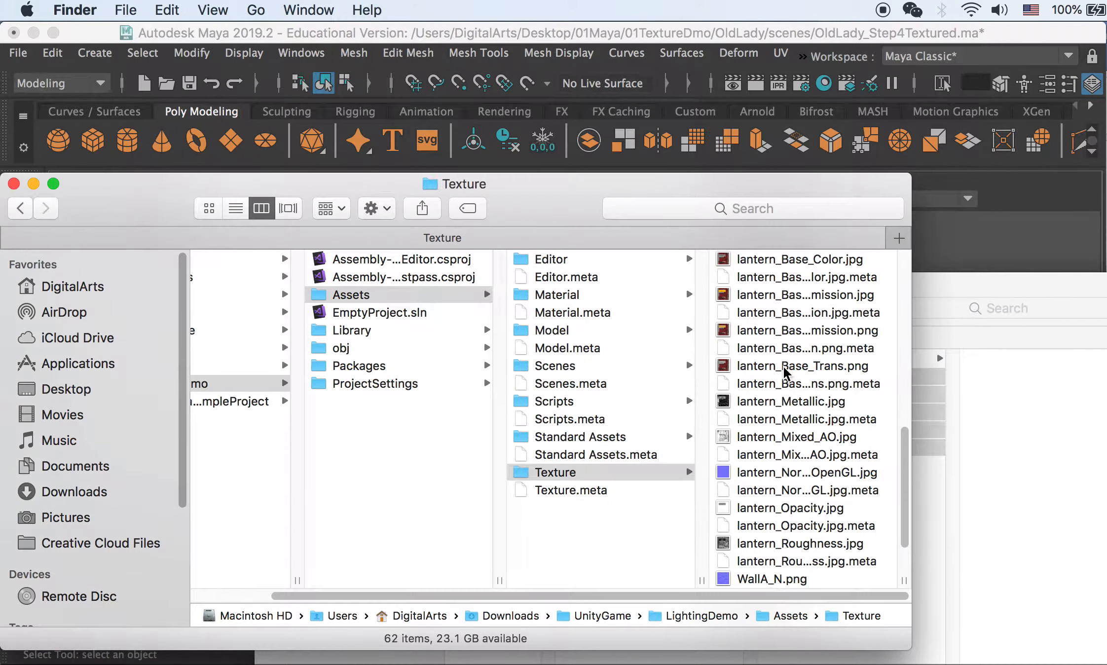
key(super+v)
drag(703, 458, 706, 527)
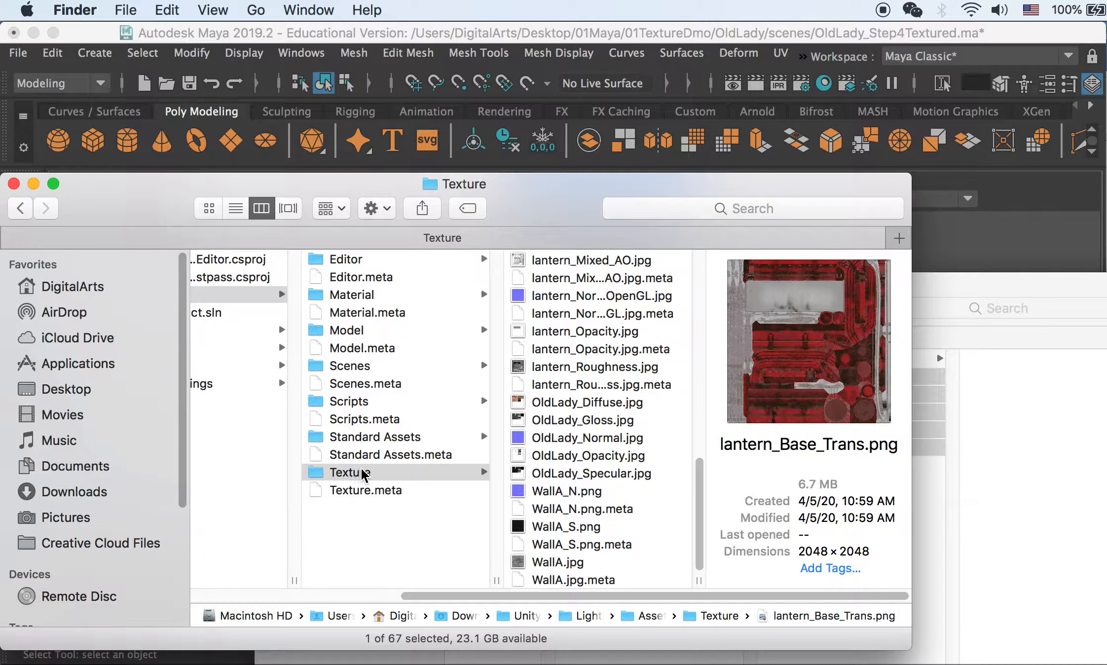
key(super+Tab)
key(super+Tab)
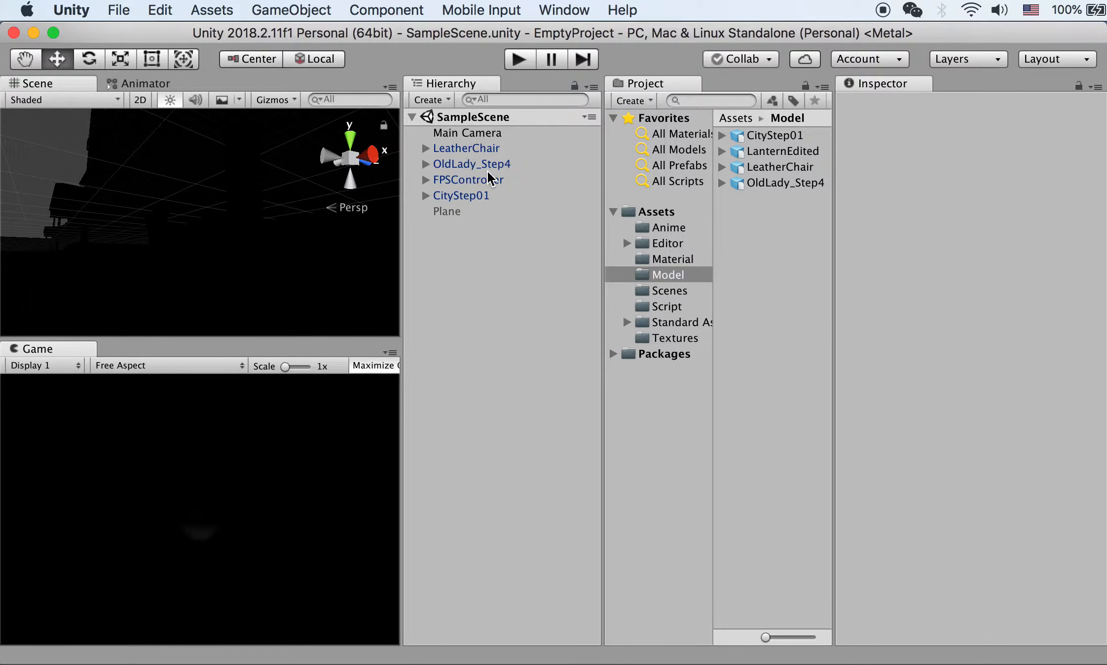
Step: Open SampleScene.unity from the LightingDemo project's Scenes folder in Finder, and let Unity fix OldLady_Normal.jpg as a normal map
key(super+Tab)
click(359, 367)
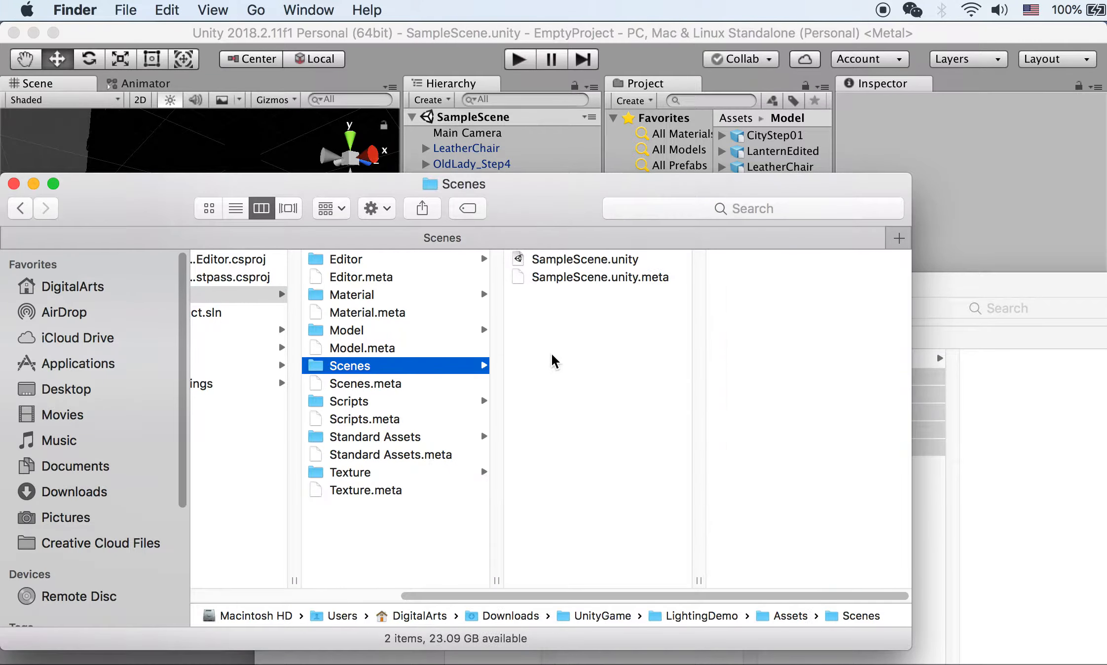
double_click(576, 260)
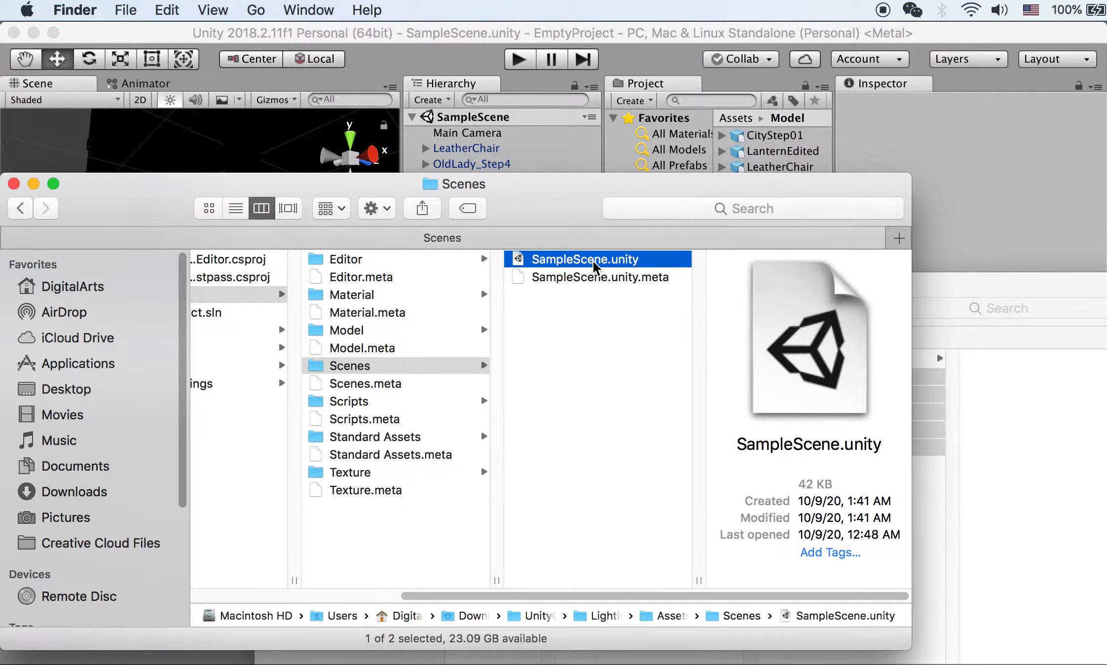
click(858, 337)
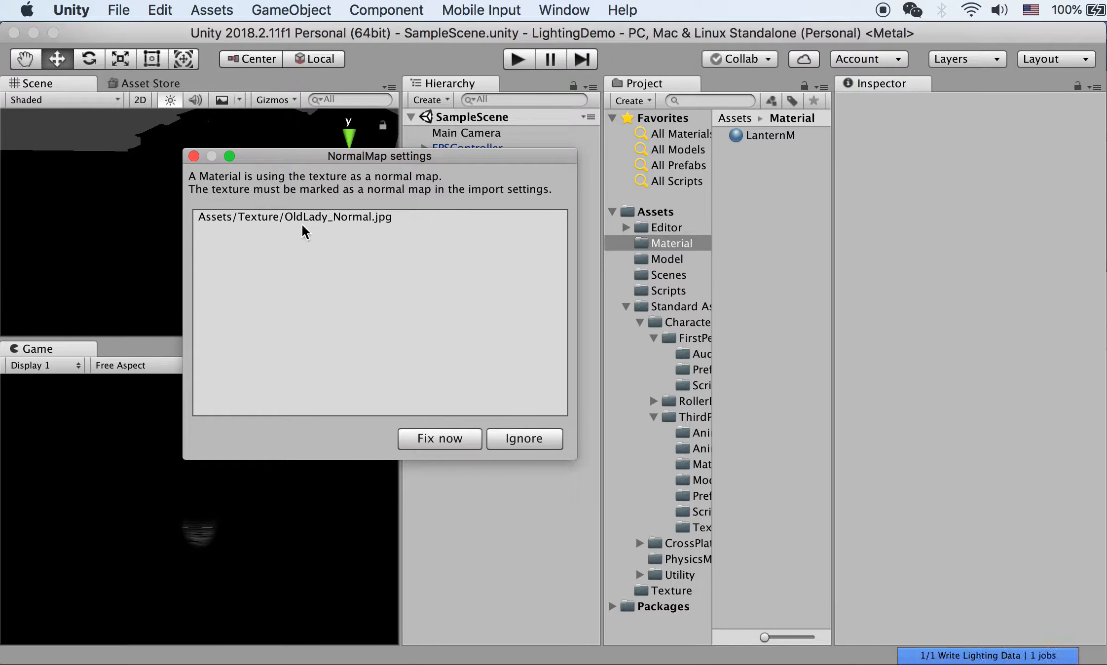
click(448, 439)
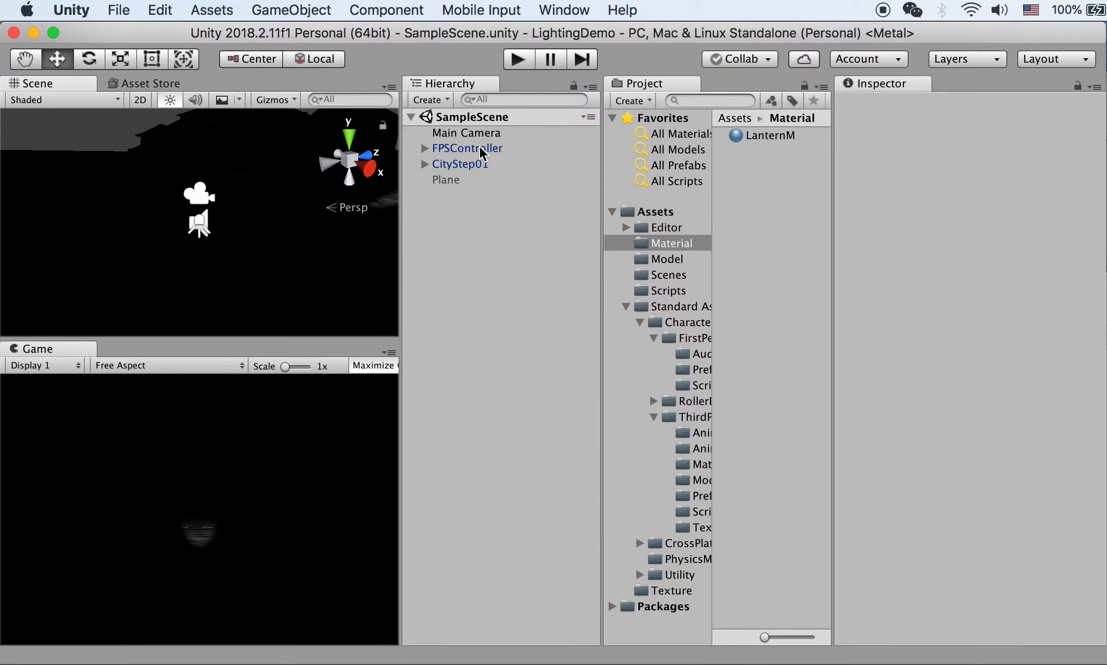
Step: Set the environment's ambient color to a dark blue, RGB 56, 68, 135, in the Lighting settings, and close them
mouse_move(286, 245)
alt+mouse_down()
mouse_move(217, 230)
mouse_move(282, 229)
alt+mouse_up()
click(548, 10)
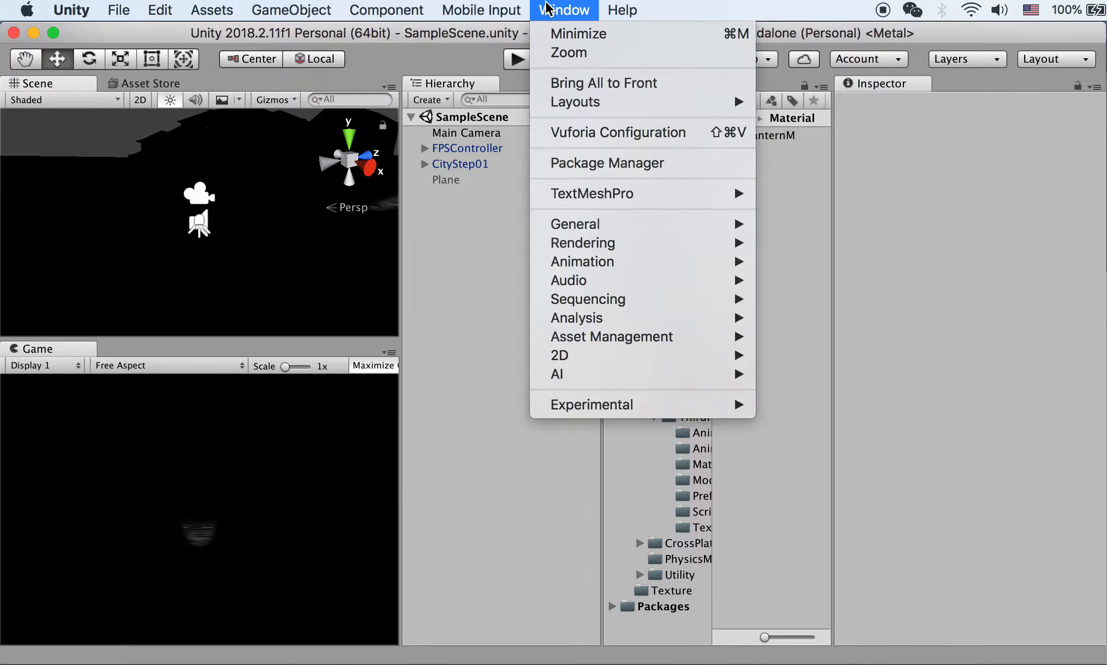
mouse_move(596, 247)
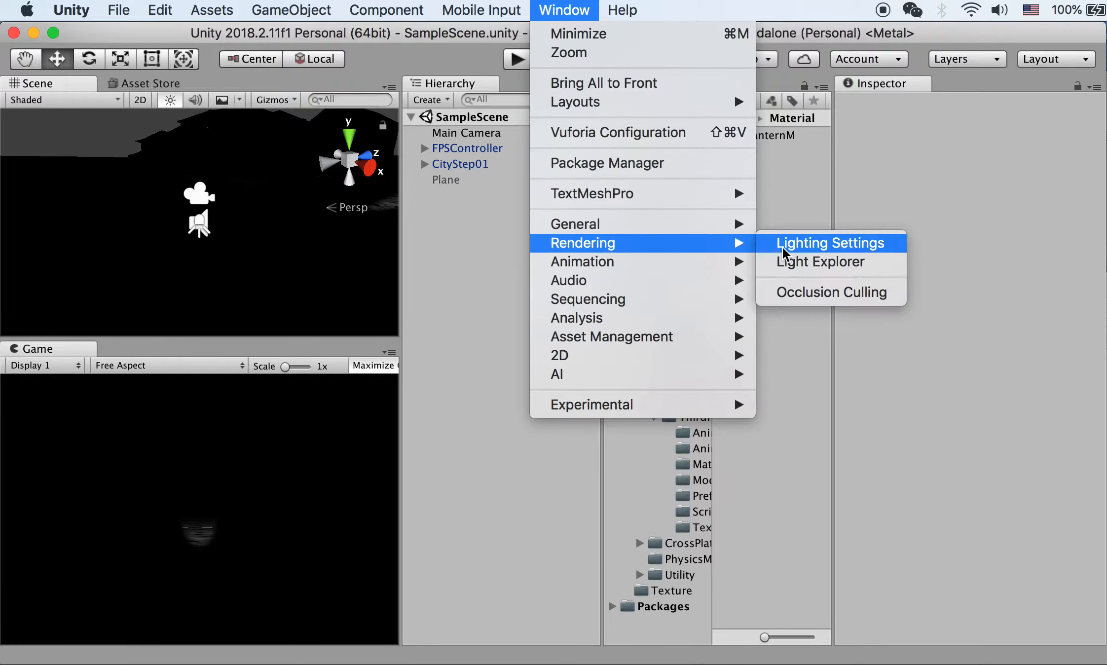
click(836, 250)
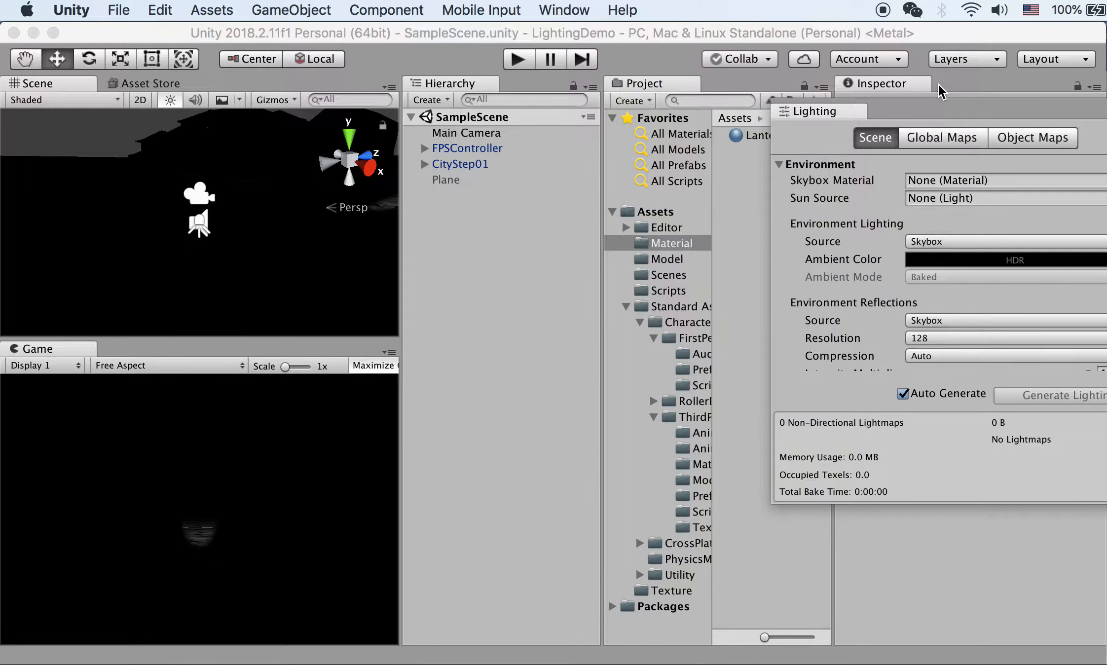
click(838, 276)
drag(661, 320, 658, 345)
click(634, 413)
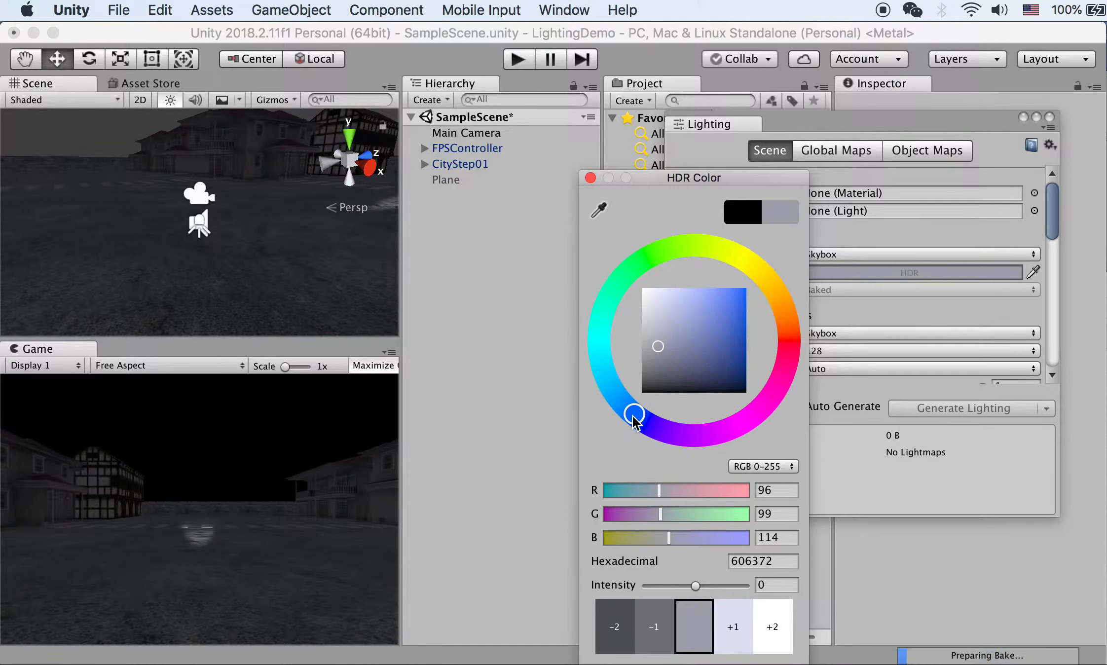
drag(662, 361, 704, 340)
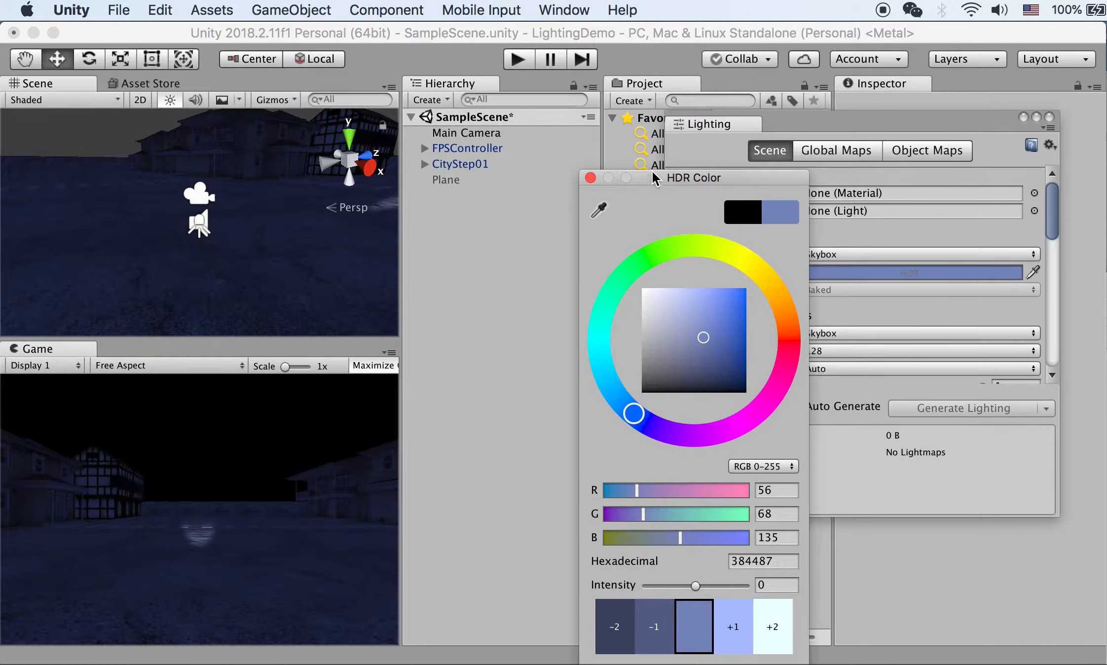
click(589, 178)
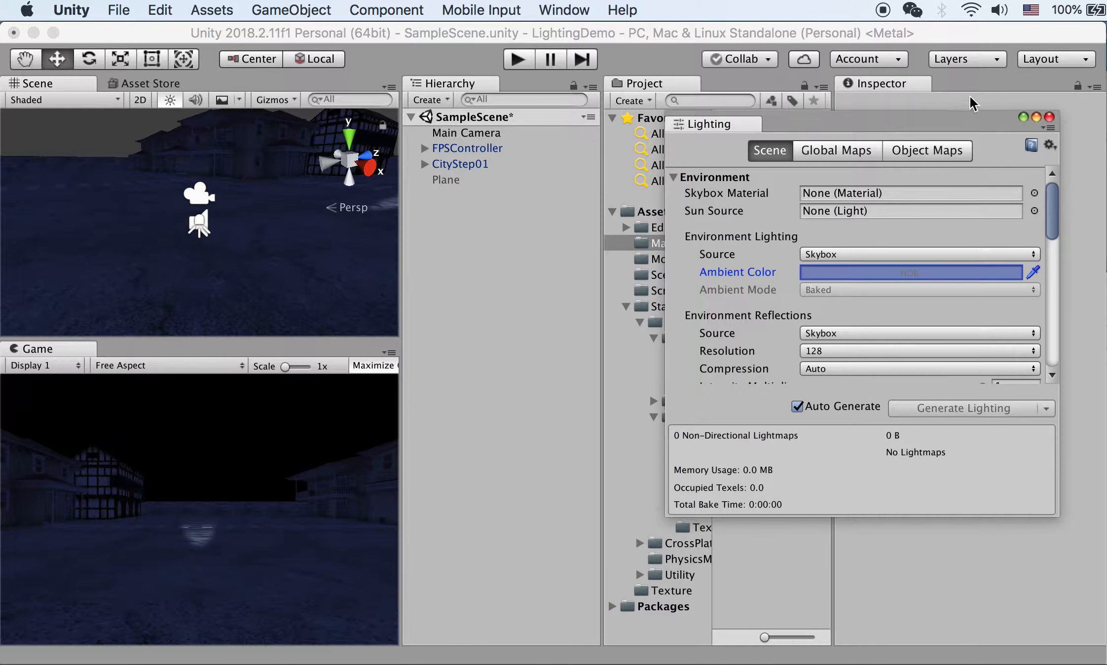
click(1048, 117)
Step: Add the OldLady_Step4 model from the Model folder to the scene and move it to about X -11.67, Z 10.75
click(650, 259)
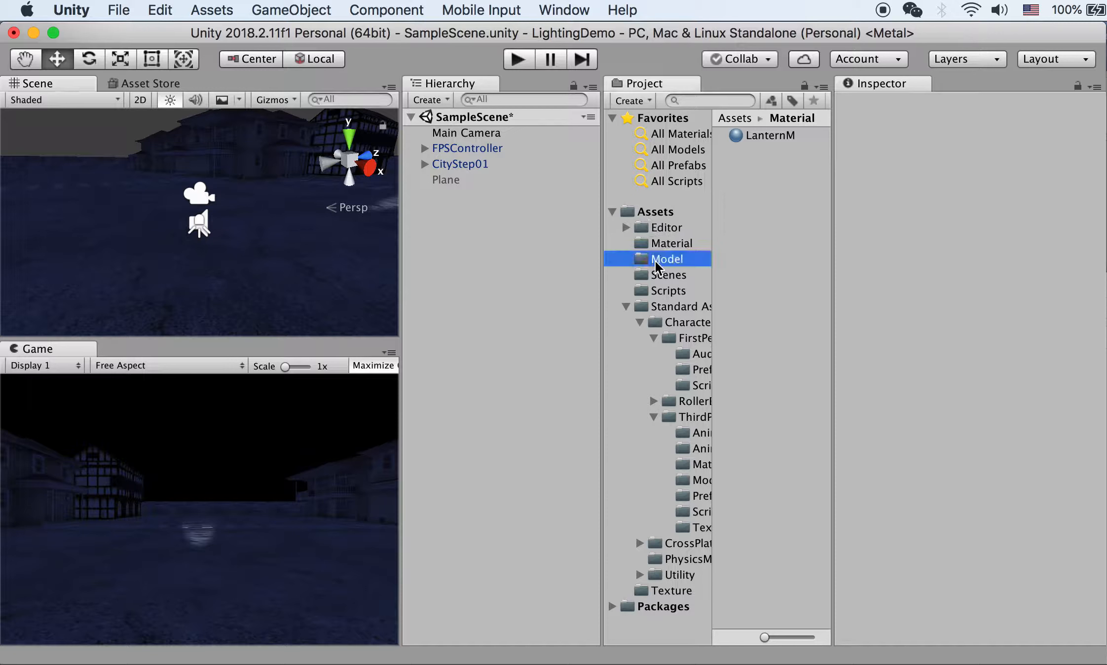
click(769, 170)
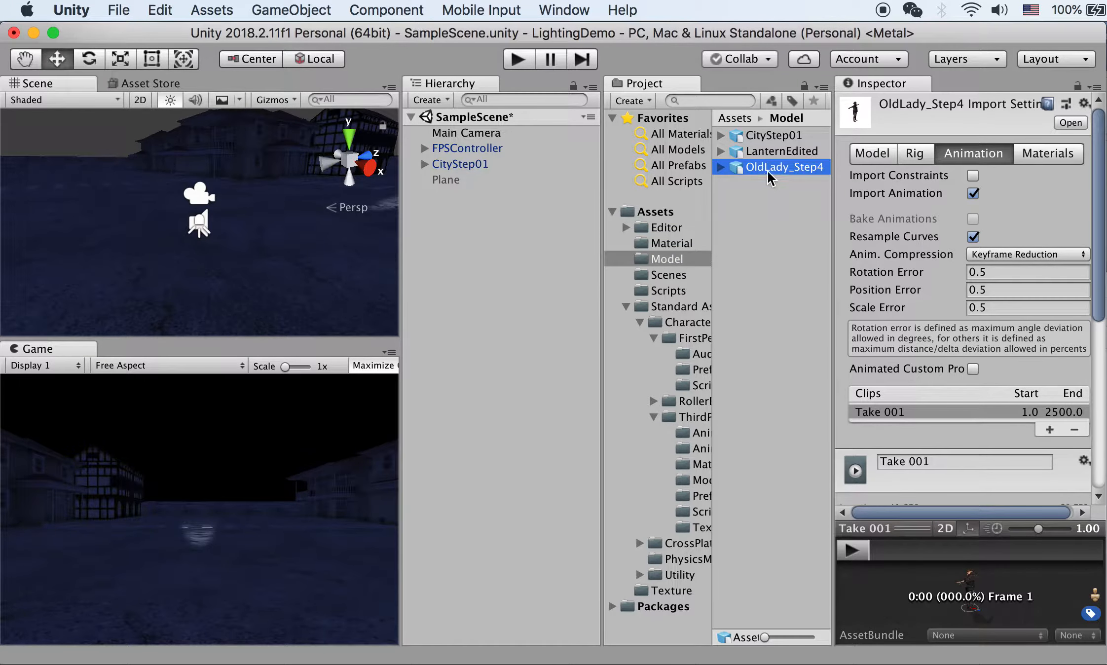
drag(768, 177, 473, 232)
scroll(308, 247, down, 5)
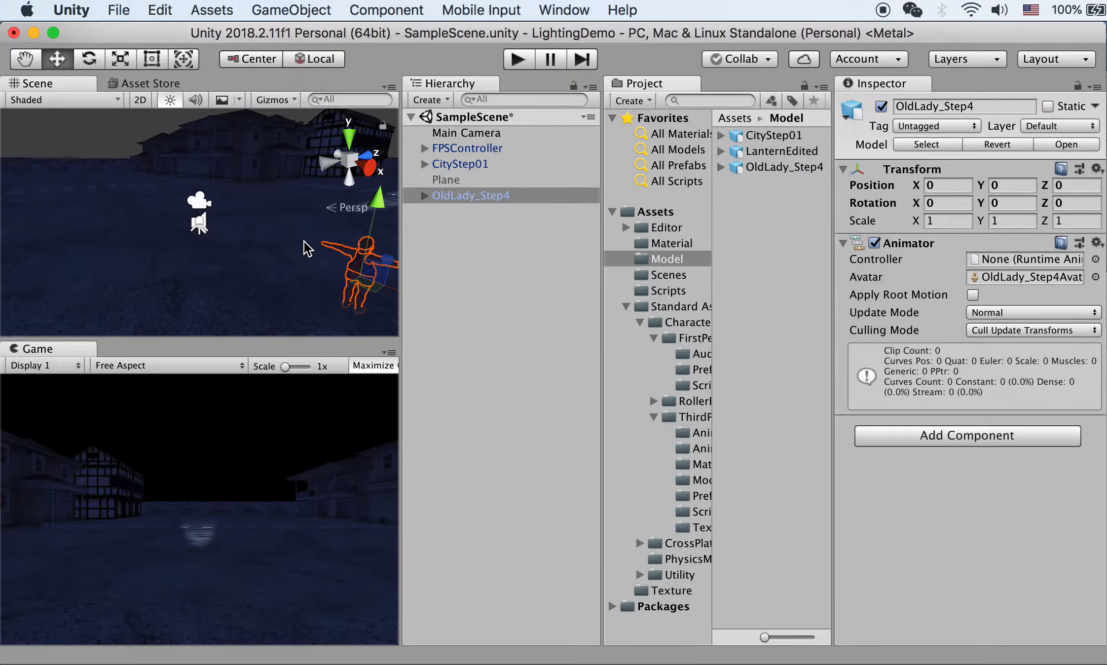
scroll(319, 246, down, 2)
drag(370, 279, 59, 156)
drag(209, 193, 350, 164)
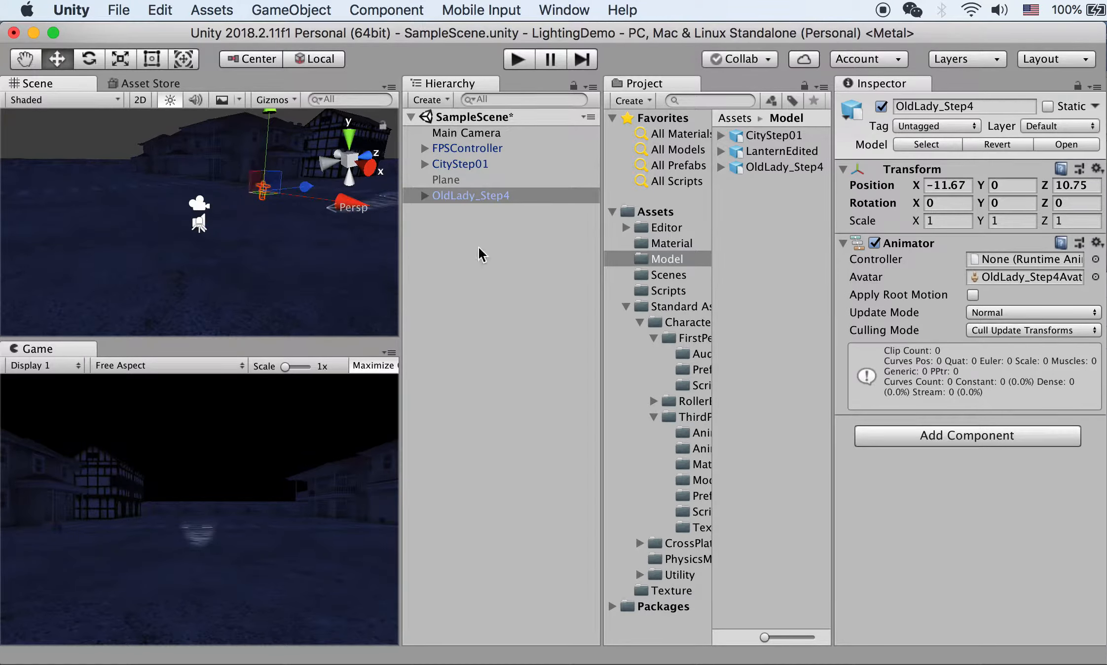
Step: Move the old lady onto the house's porch, to about X -29.15, Y 0.39, Z 19
click(469, 195)
click(264, 186)
middle_drag(284, 240, 301, 311)
drag(361, 255, 263, 209)
key(f)
alt+super+drag(304, 245, 224, 178)
scroll(185, 241, down, 3)
drag(168, 212, 226, 238)
drag(181, 147, 181, 129)
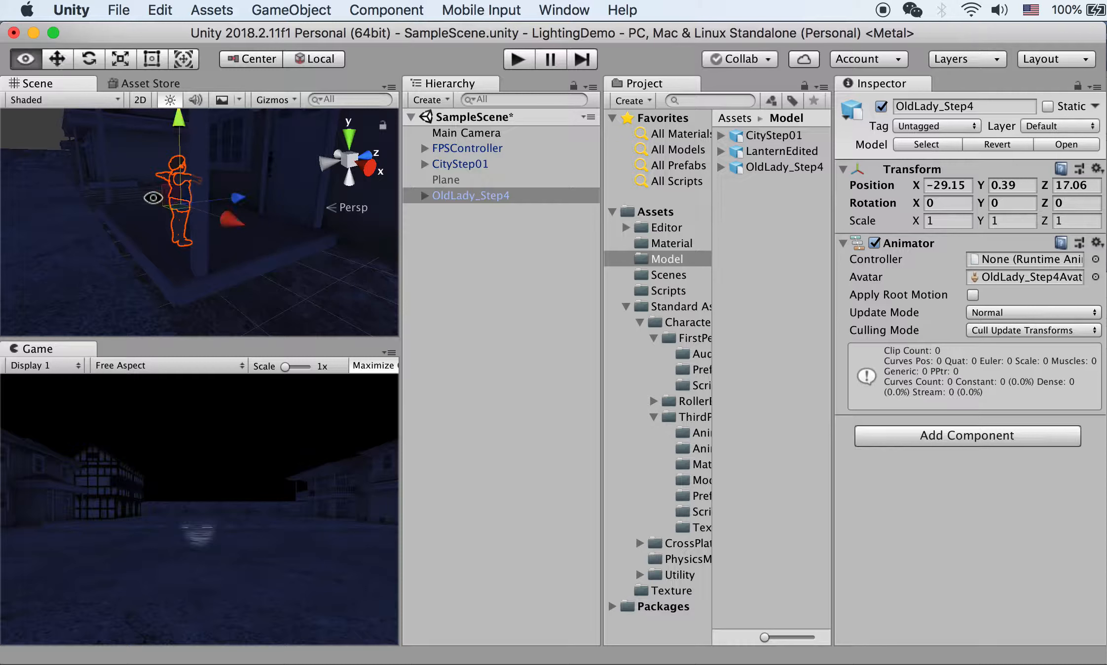
alt+drag(168, 185, 352, 217)
key(super+z)
scroll(250, 192, up, 3)
alt+drag(293, 211, 227, 232)
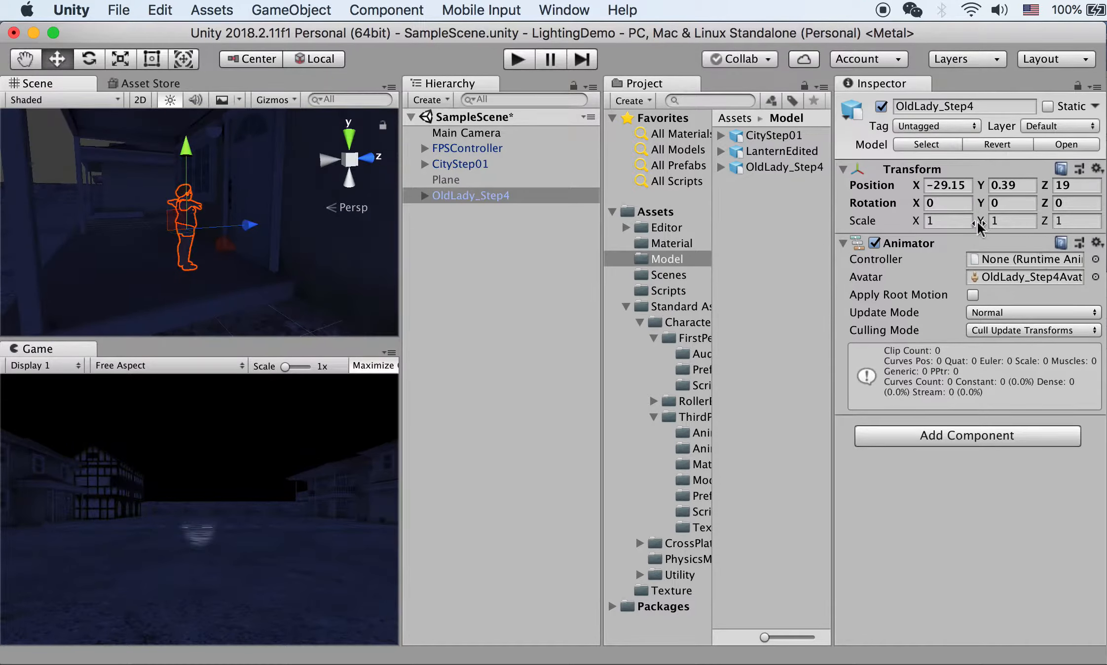
Step: Scale the old lady to 1.5 on the X, Y and Z axes
click(924, 221)
text(1.5)
drag(961, 222, 925, 225)
key(super+c)
click(1014, 222)
key(super+v)
key(Tab)
key(super+v)
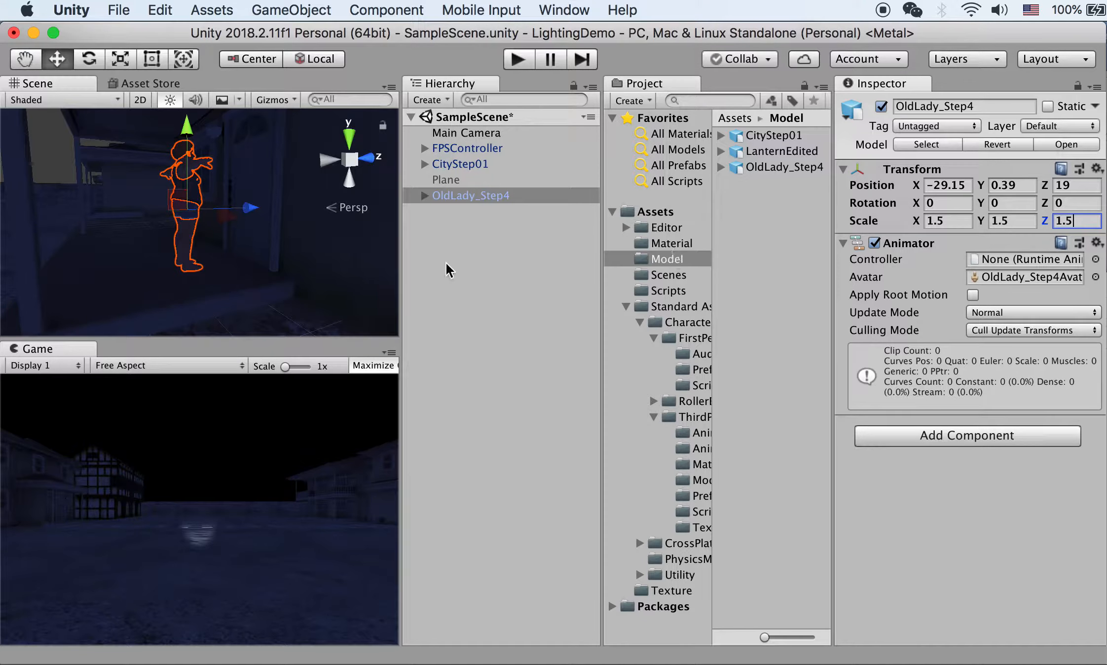
Step: Shift the old lady along the porch to about Z 18.64 and set her Y rotation to 180
alt+drag(245, 306, 306, 213)
alt+drag(210, 122, 173, 207)
drag(253, 212, 296, 217)
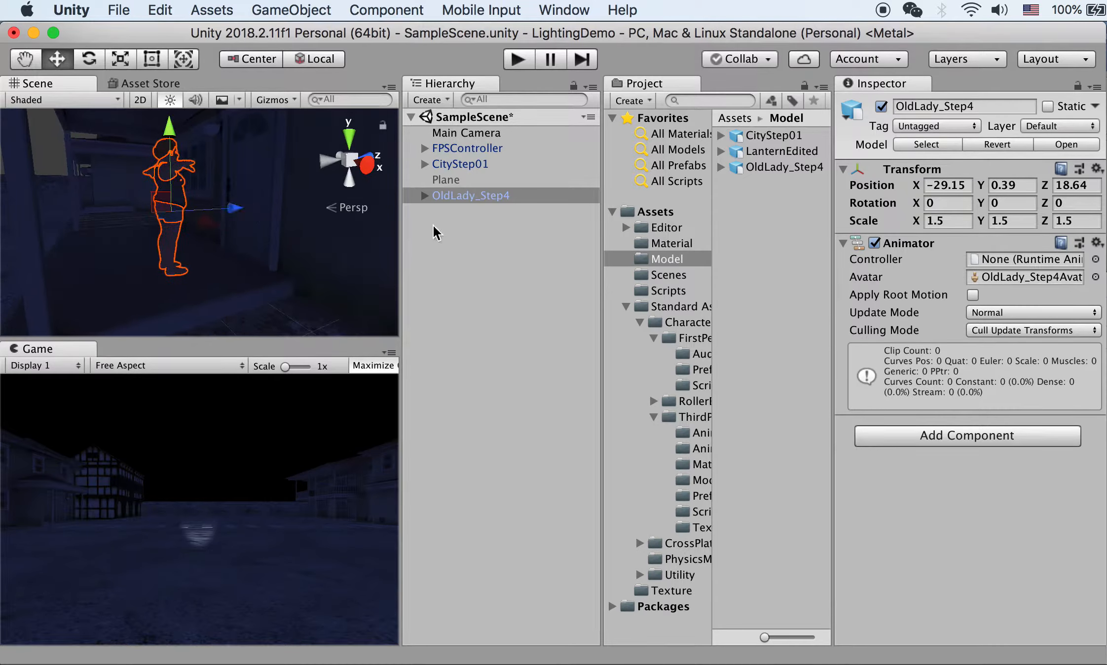
click(1010, 202)
text(80)
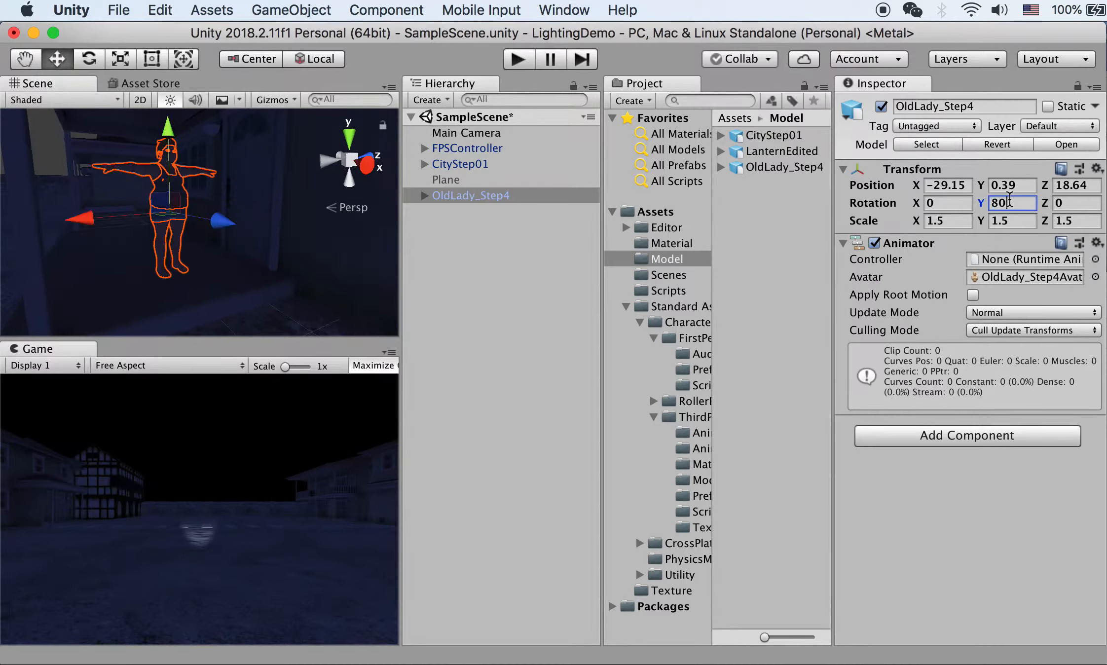
key(BackSpace)
key(BackSpace)
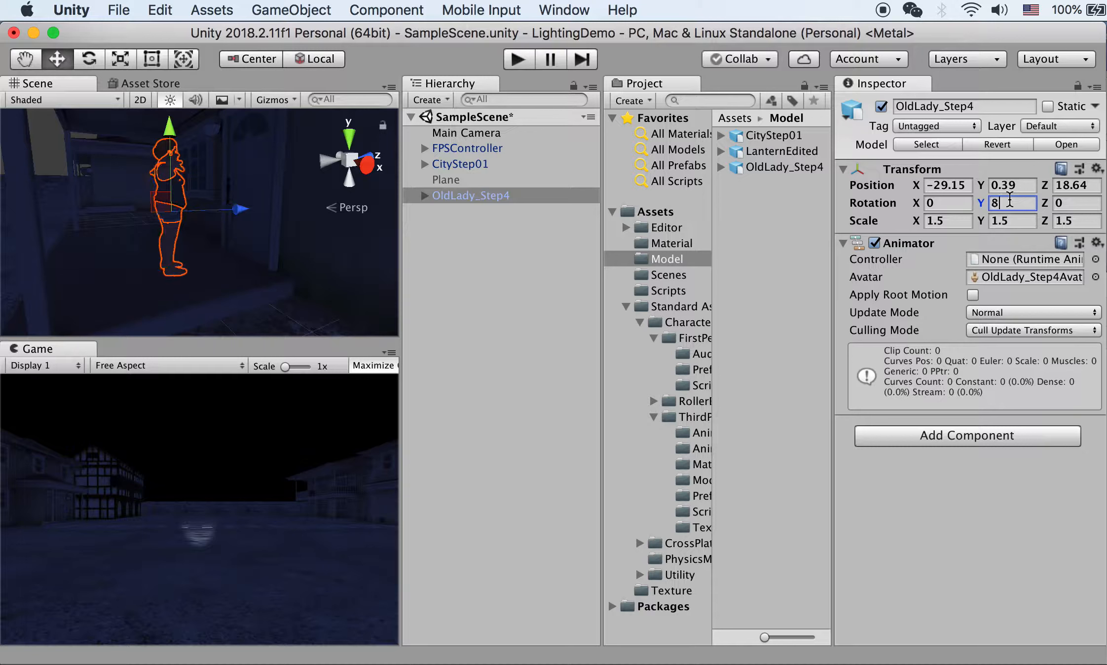
text(180)
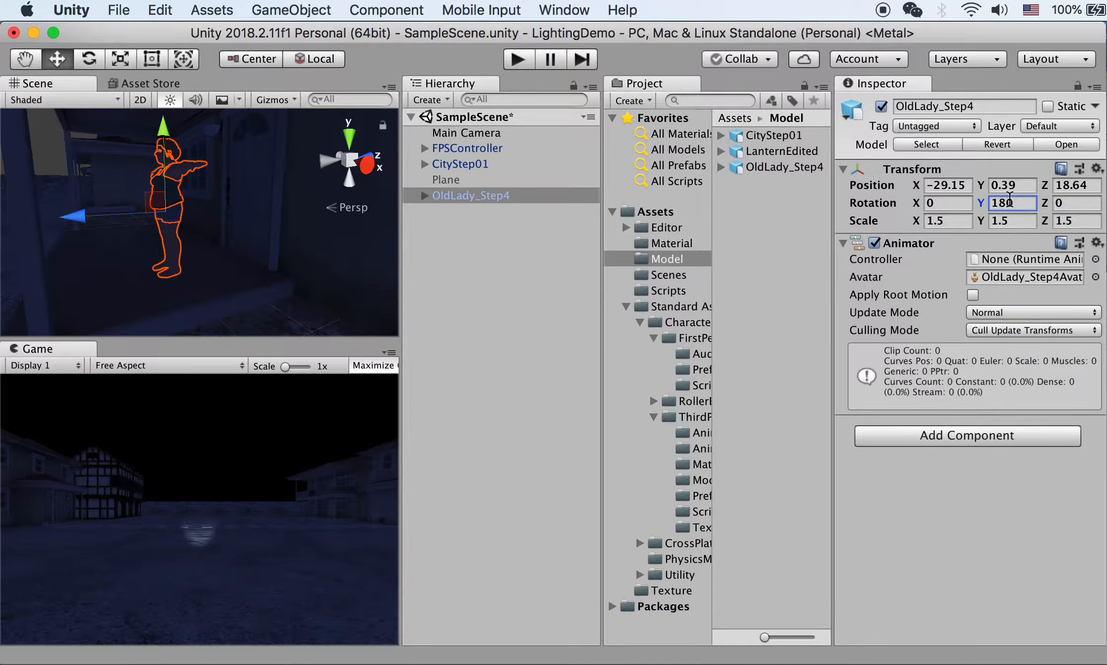
Step: Reposition the old lady on the porch near the front door, at about X -30.98, Z 17.35
alt+drag(156, 232, 44, 239)
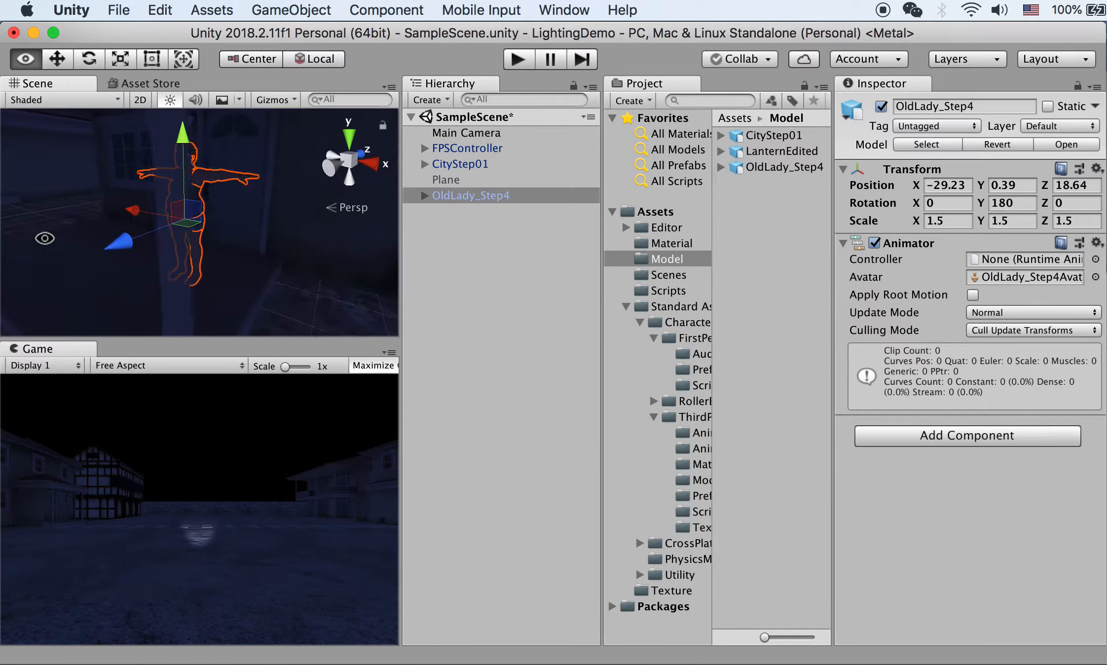
mouse_move(114, 241)
mouse_down()
mouse_move(92, 255)
mouse_move(95, 245)
mouse_up()
alt+drag(96, 246, 222, 240)
alt+right_drag(222, 239, 153, 232)
drag(136, 229, 69, 232)
middle_drag(69, 232, 184, 251)
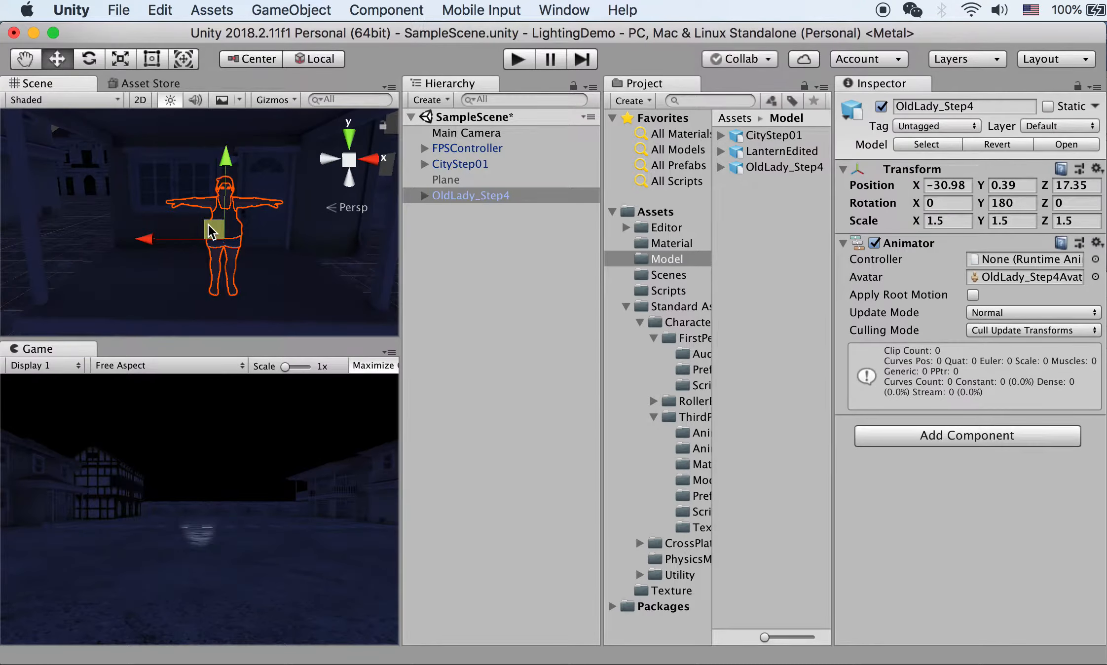
Step: Deselect the old lady and examine her up close on the porch from several angles
alt+drag(257, 232, 137, 238)
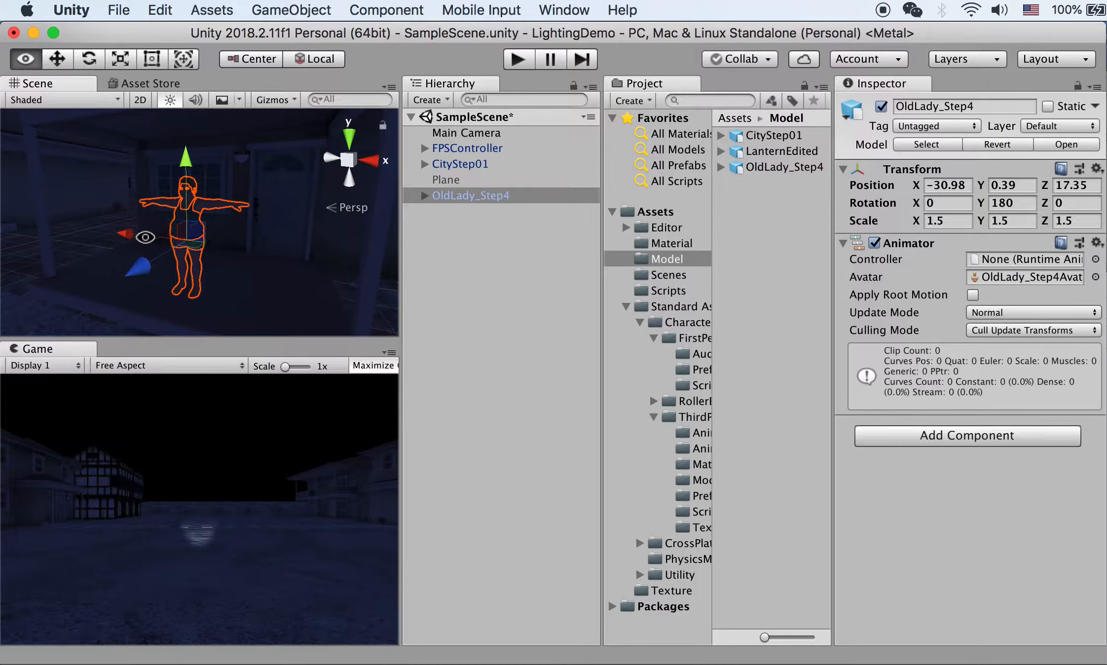
alt+drag(82, 146, 50, 147)
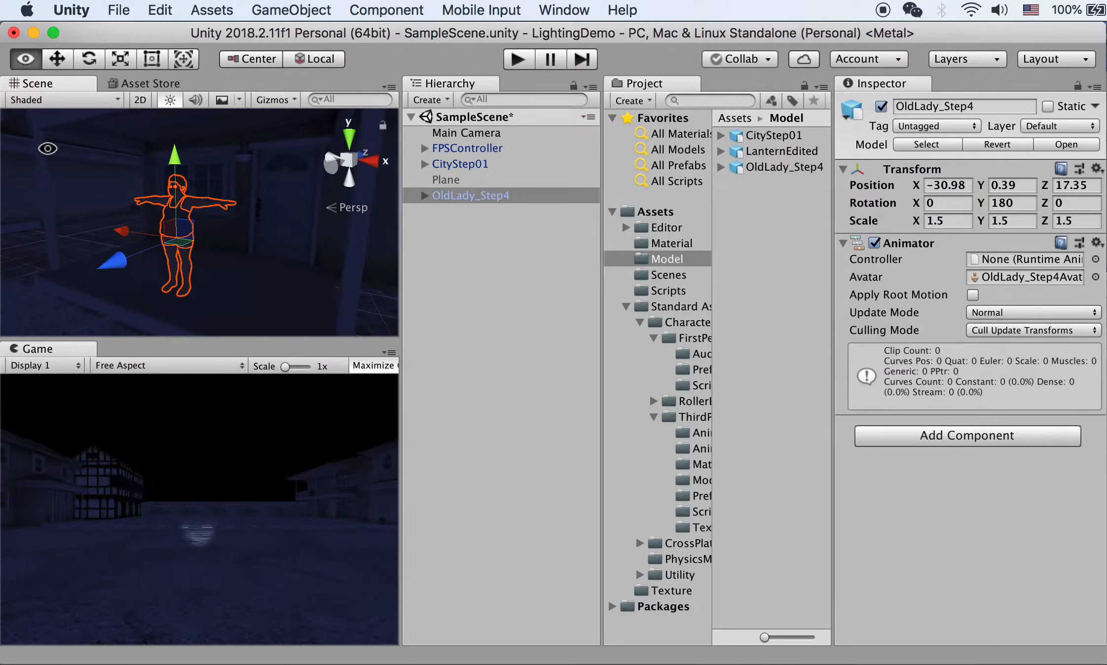
middle_drag(49, 147, 213, 211)
click(198, 127)
alt+drag(280, 237, 203, 205)
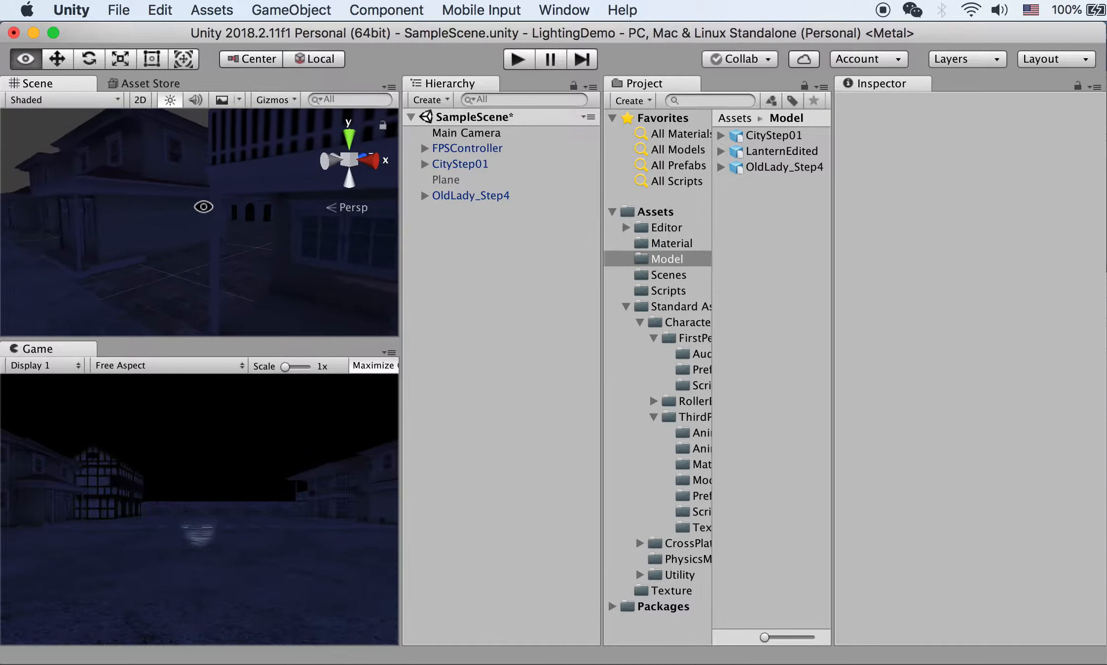
middle_drag(203, 205, 129, 161)
middle_drag(165, 203, 232, 223)
alt+drag(230, 220, 242, 244)
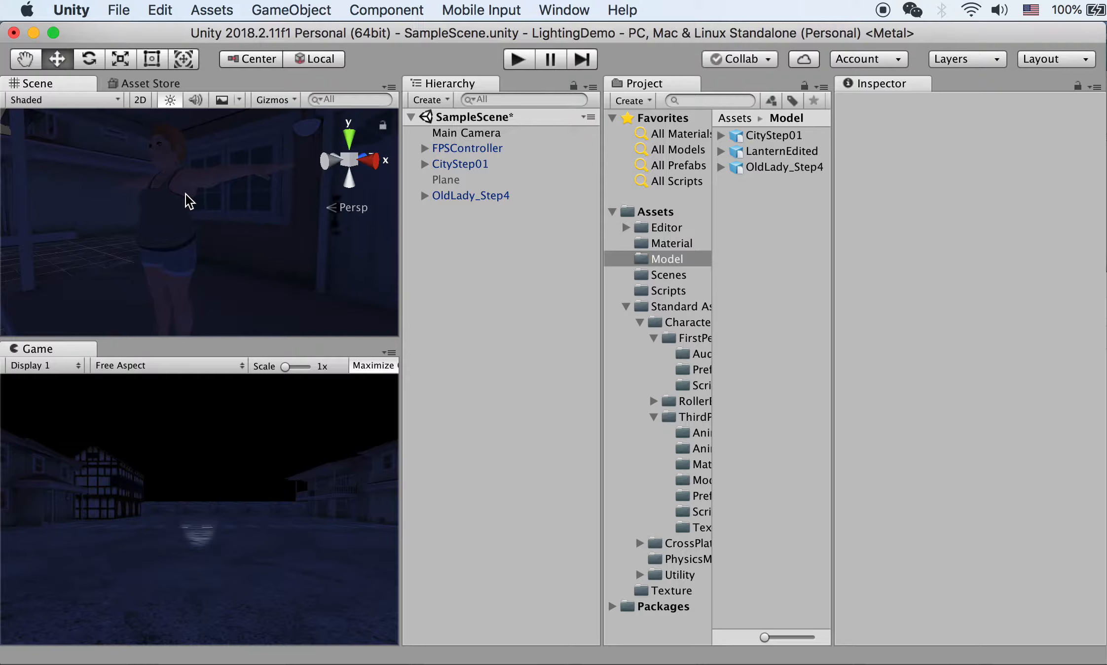
Step: Brighten the environment's ambient color to the light blue 91A2F6 in the Lighting settings, and close them
click(547, 11)
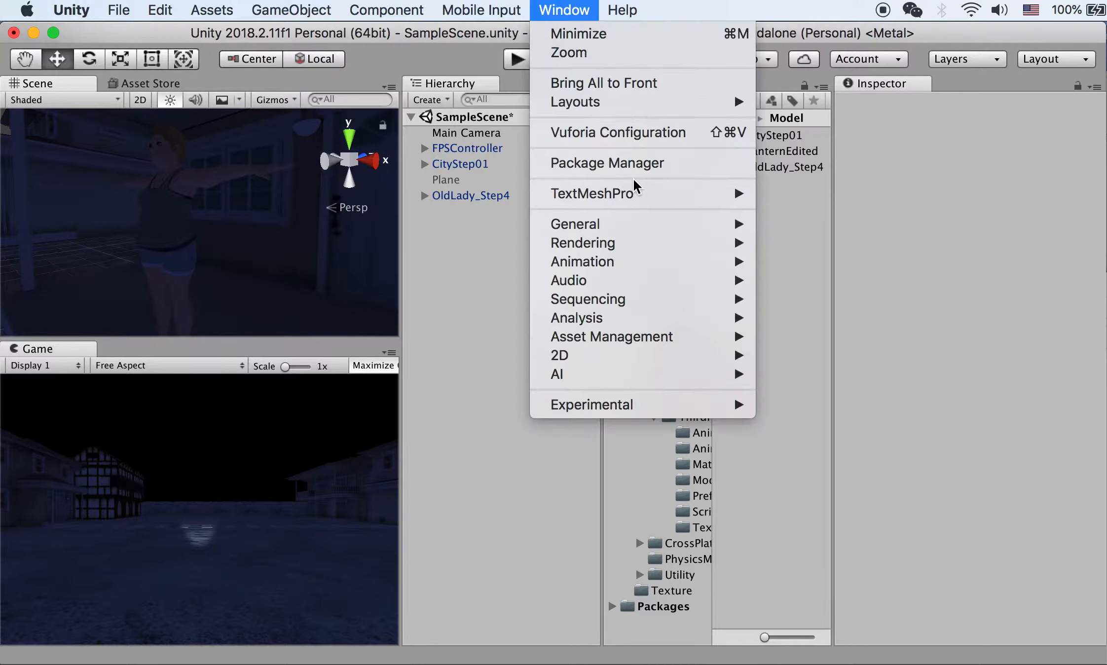
mouse_move(672, 243)
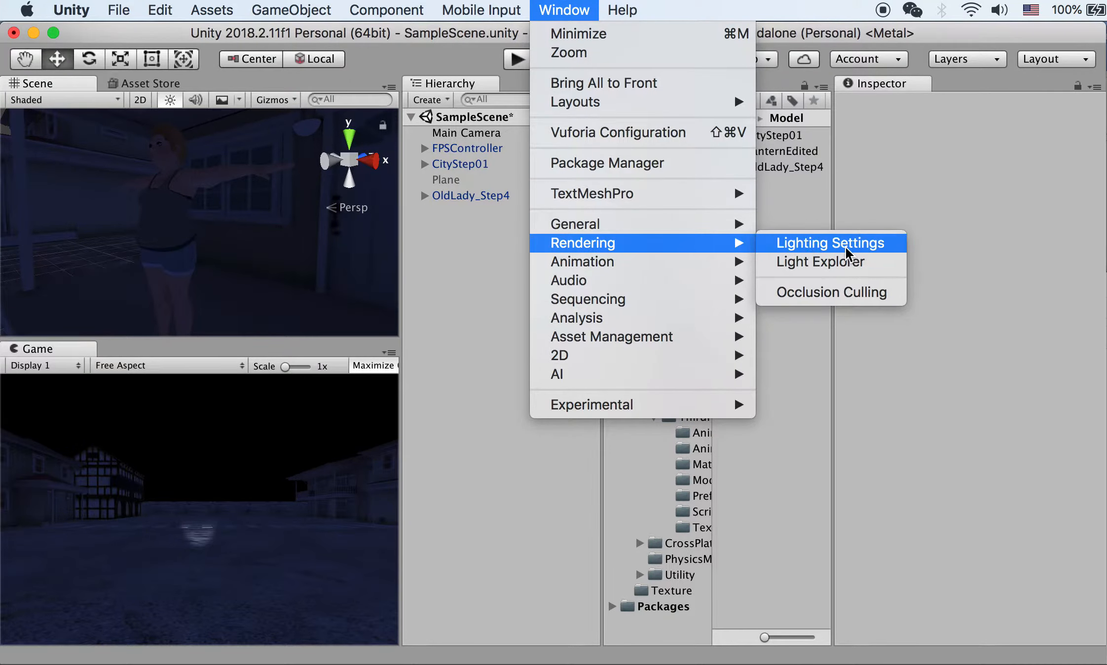
click(848, 242)
click(892, 272)
drag(737, 311, 686, 296)
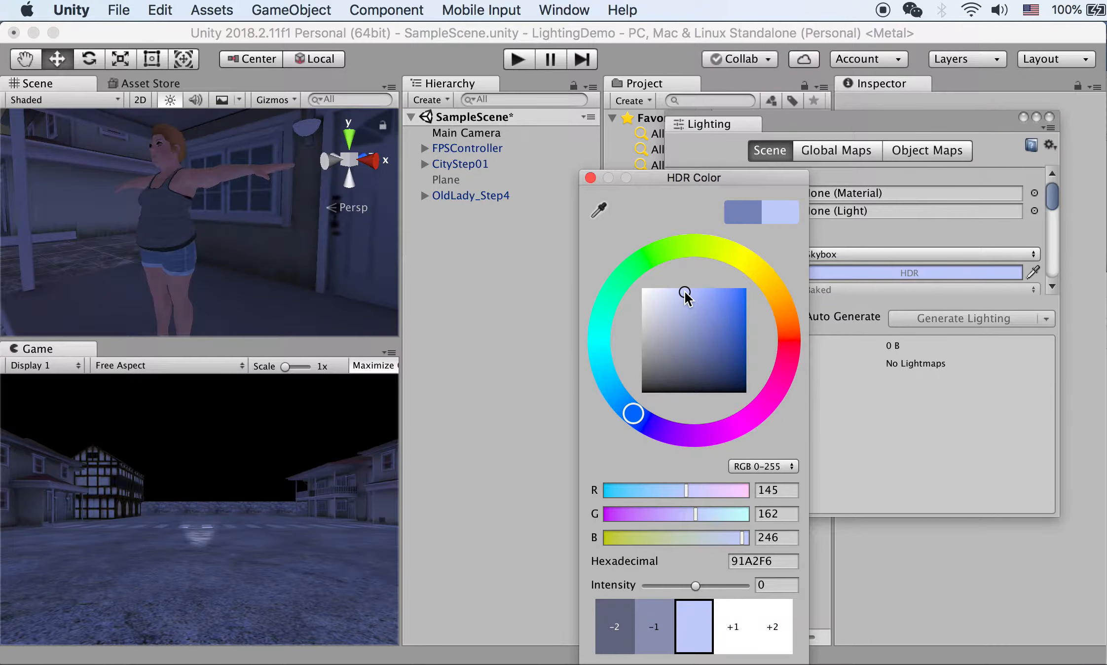
click(590, 178)
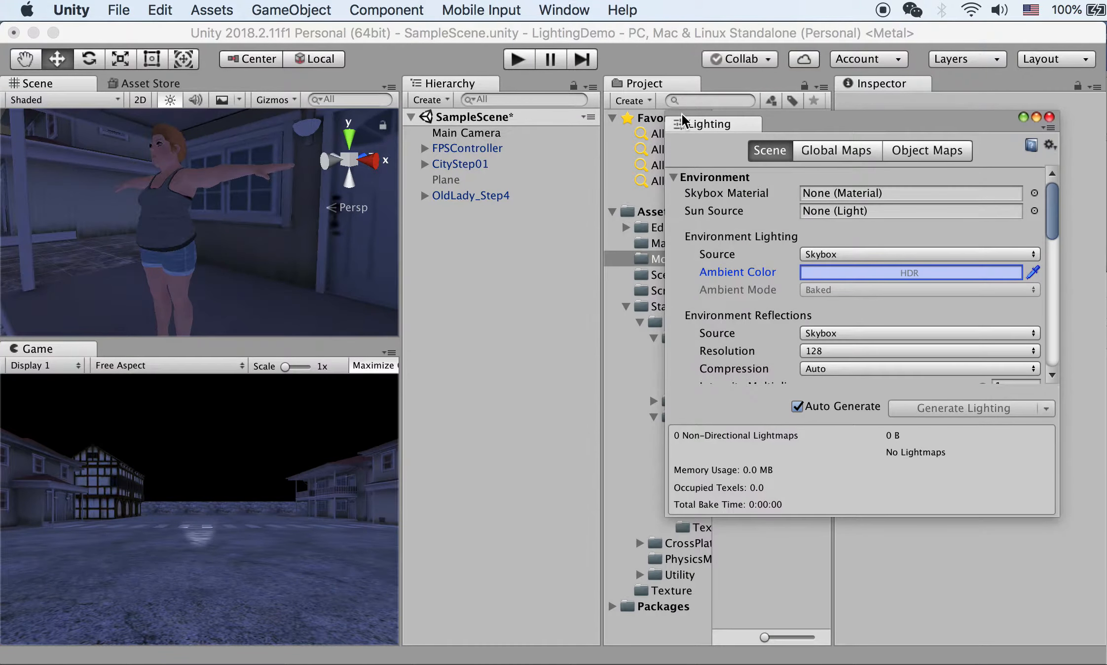
click(1048, 117)
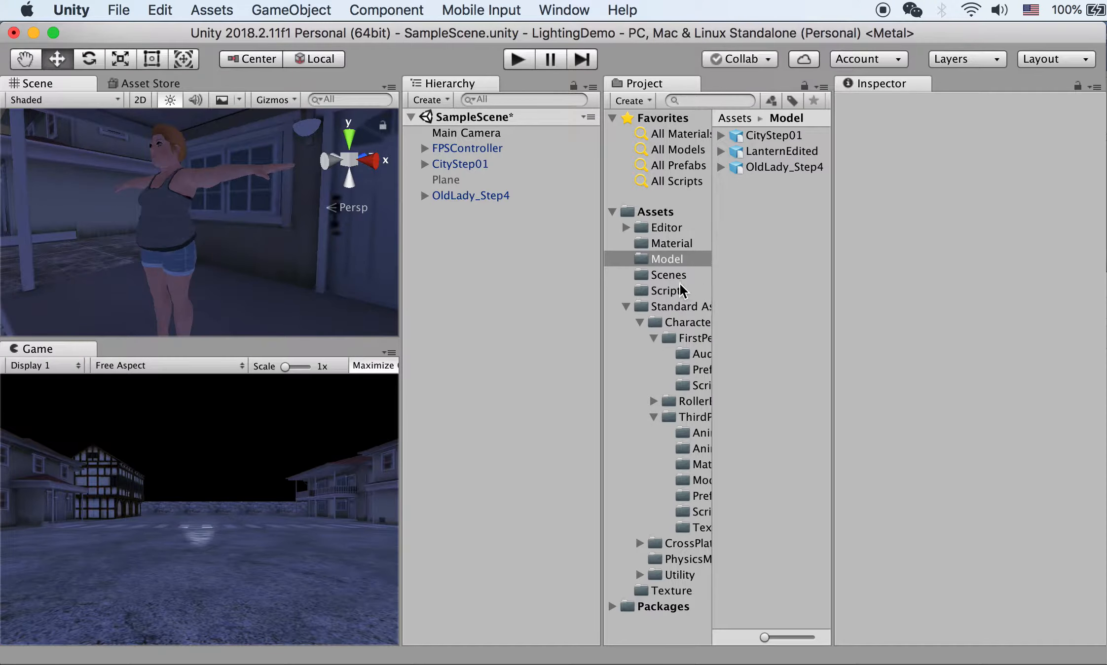
Step: Switch to Finder, create a folder named Anime inside the LightingDemo Assets folder, and return to Unity
click(625, 307)
key(super+Tab)
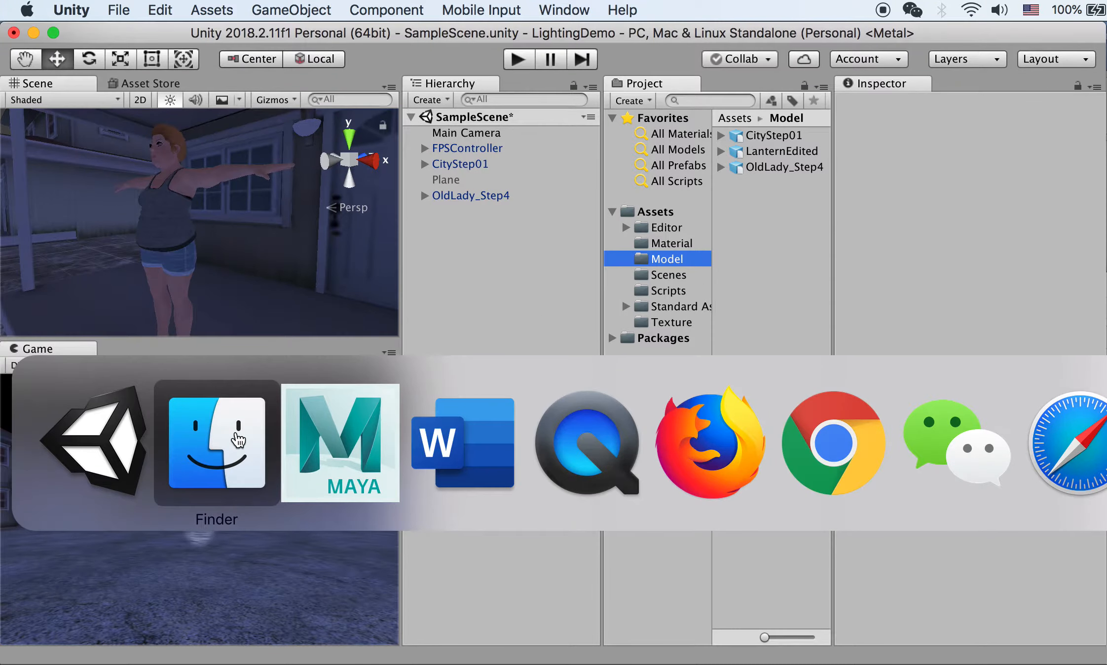
click(402, 516)
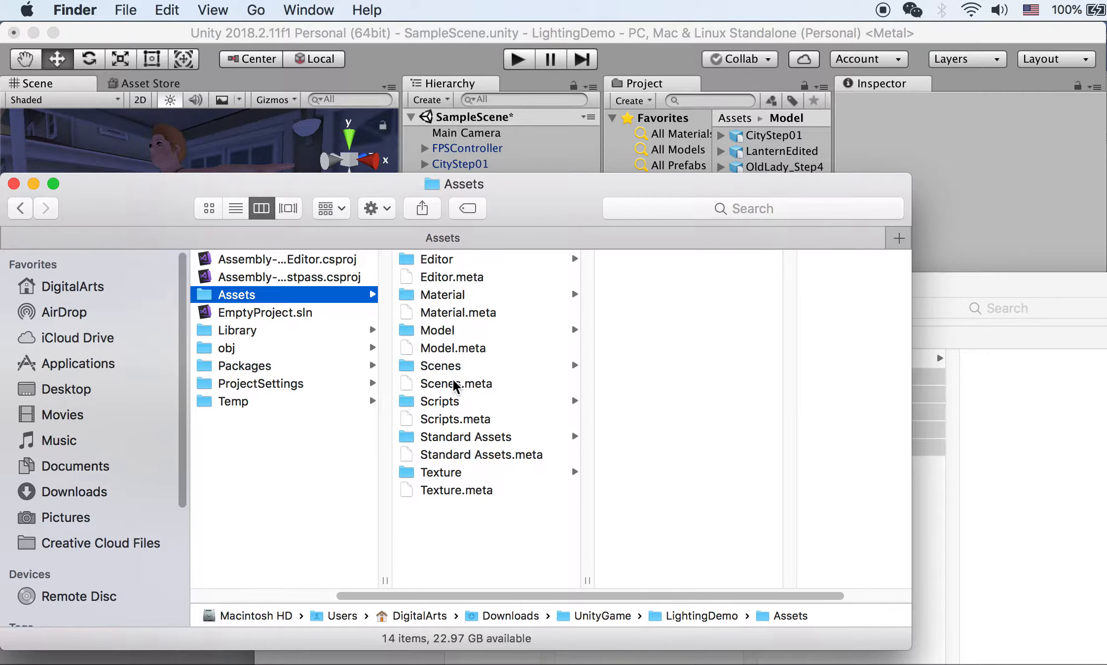
right_click(438, 526)
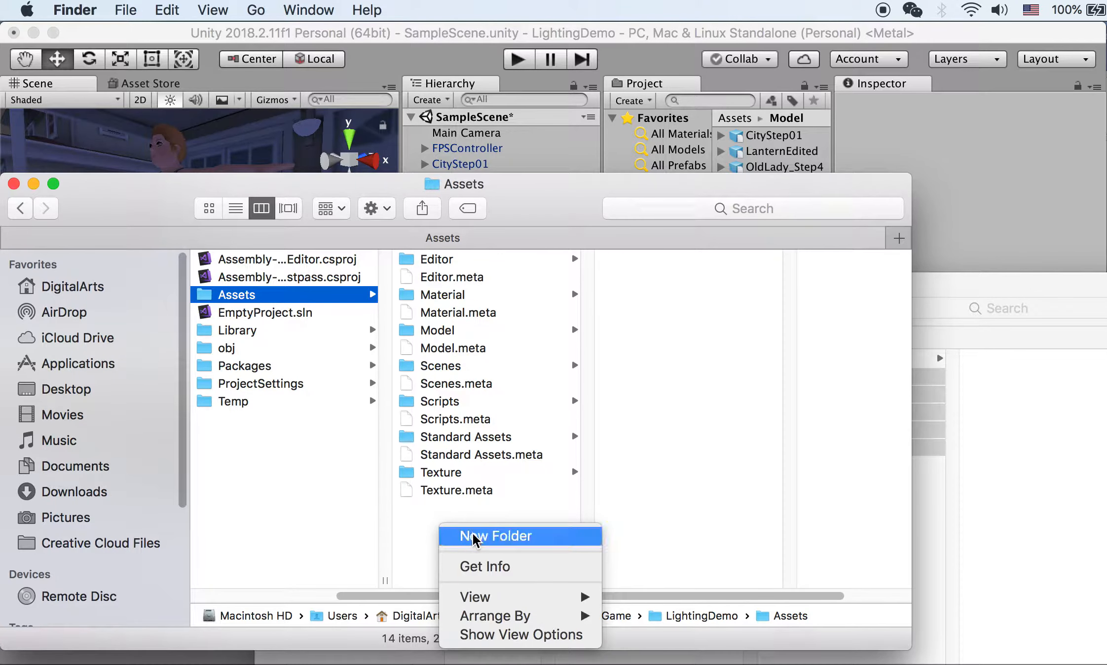
click(474, 537)
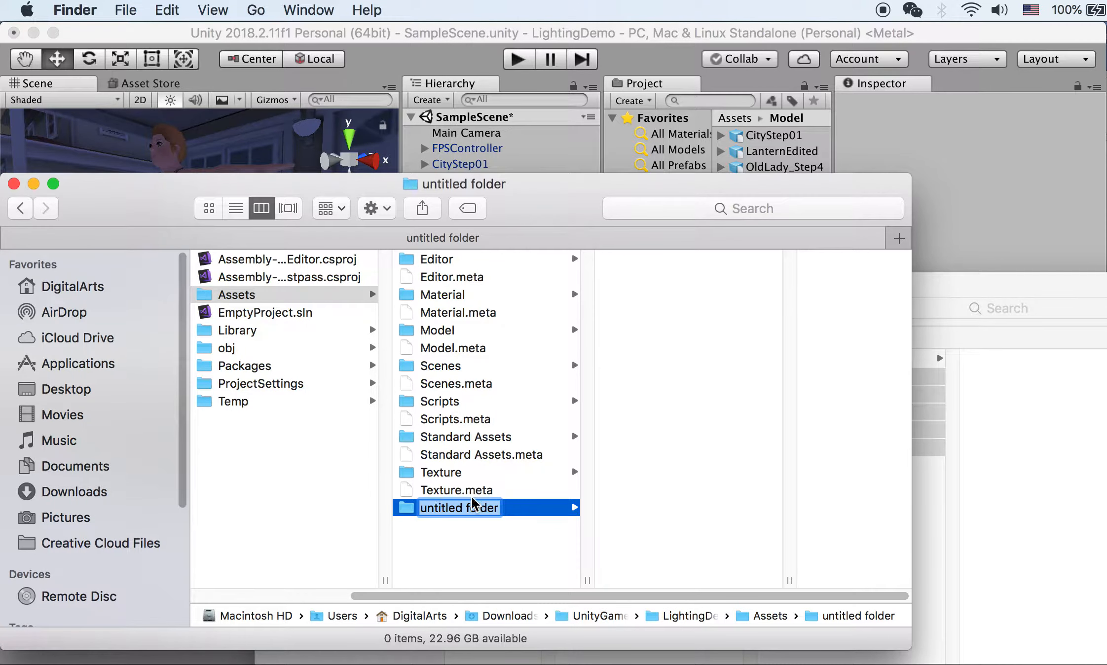
text(Anime)
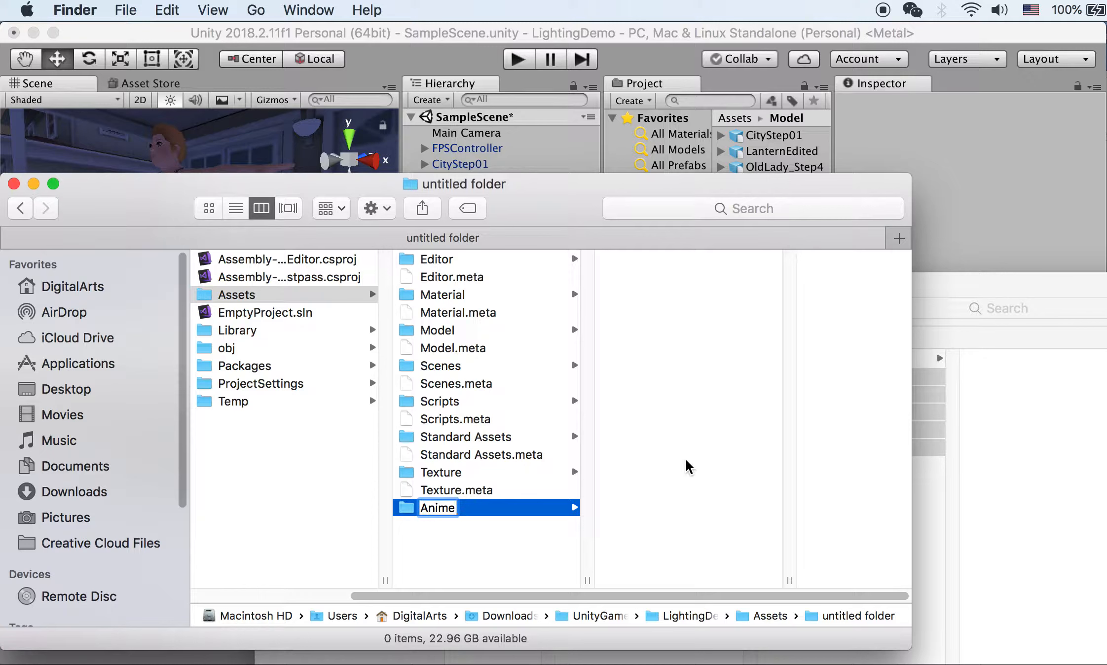
key(Return)
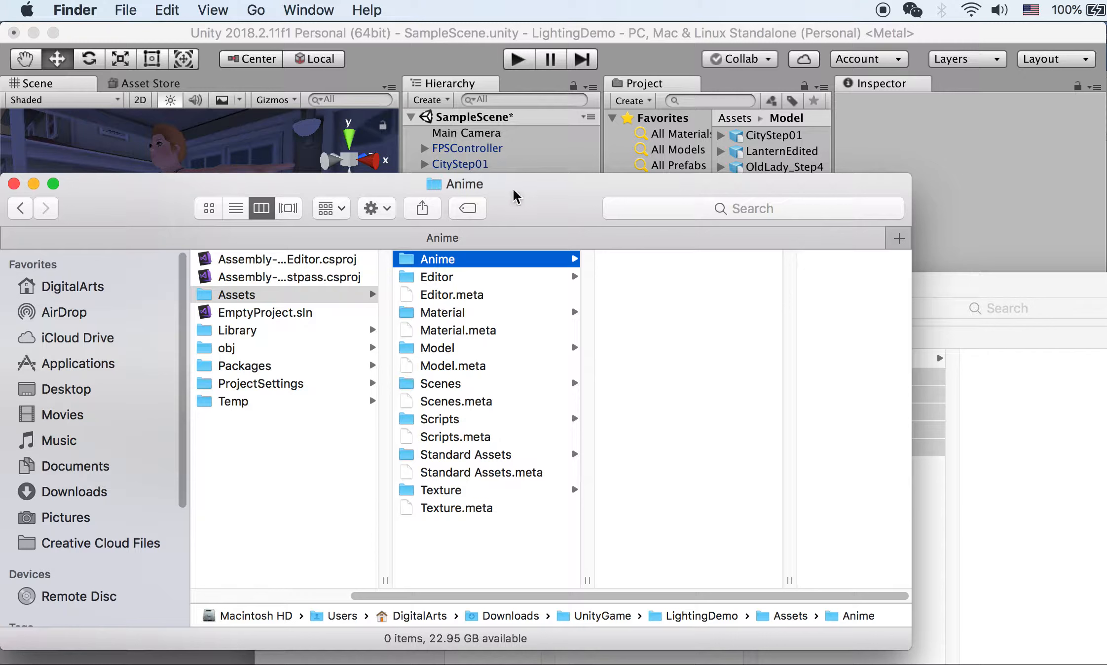
click(538, 30)
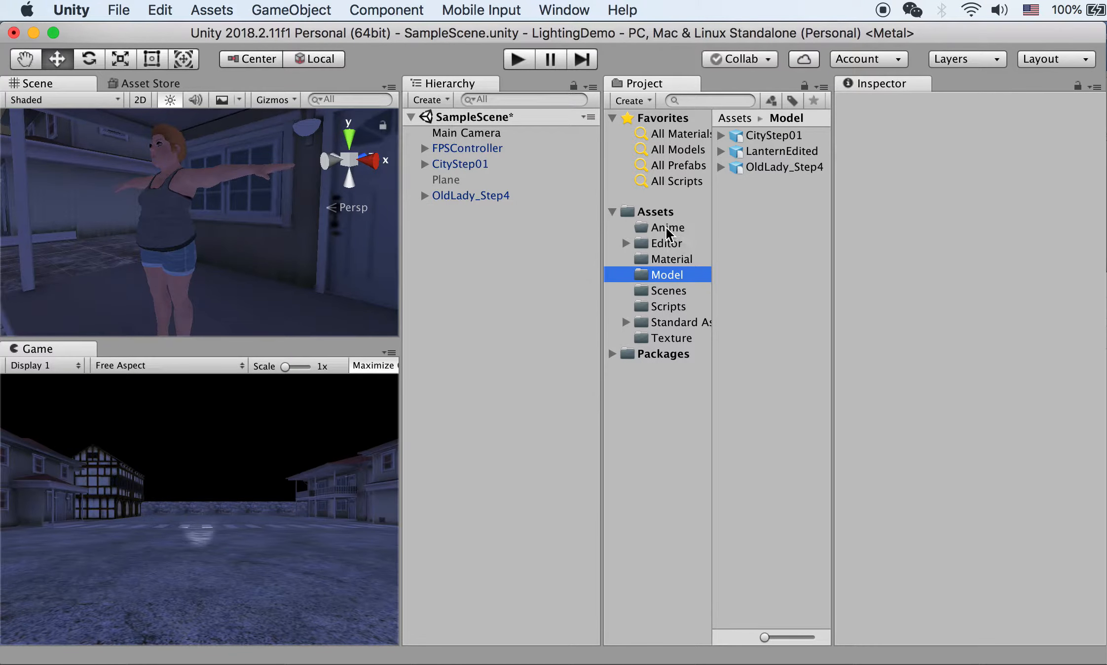
Step: Create an Animator Controller named OldLadyAnime1 in the Anime folder
click(666, 228)
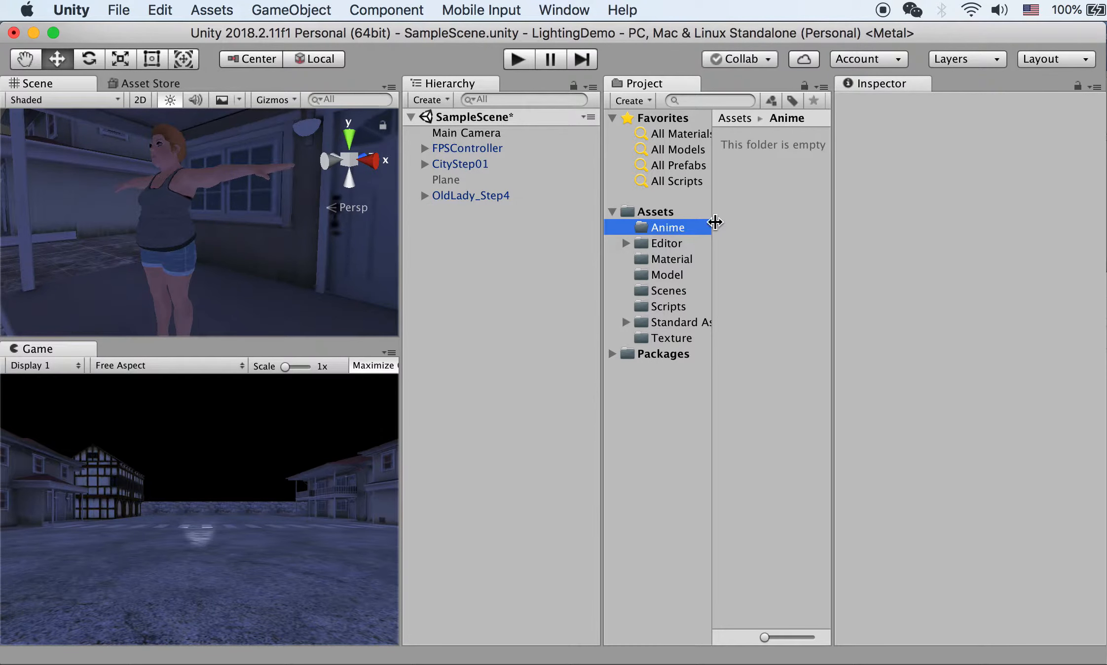
right_click(750, 200)
mouse_move(761, 208)
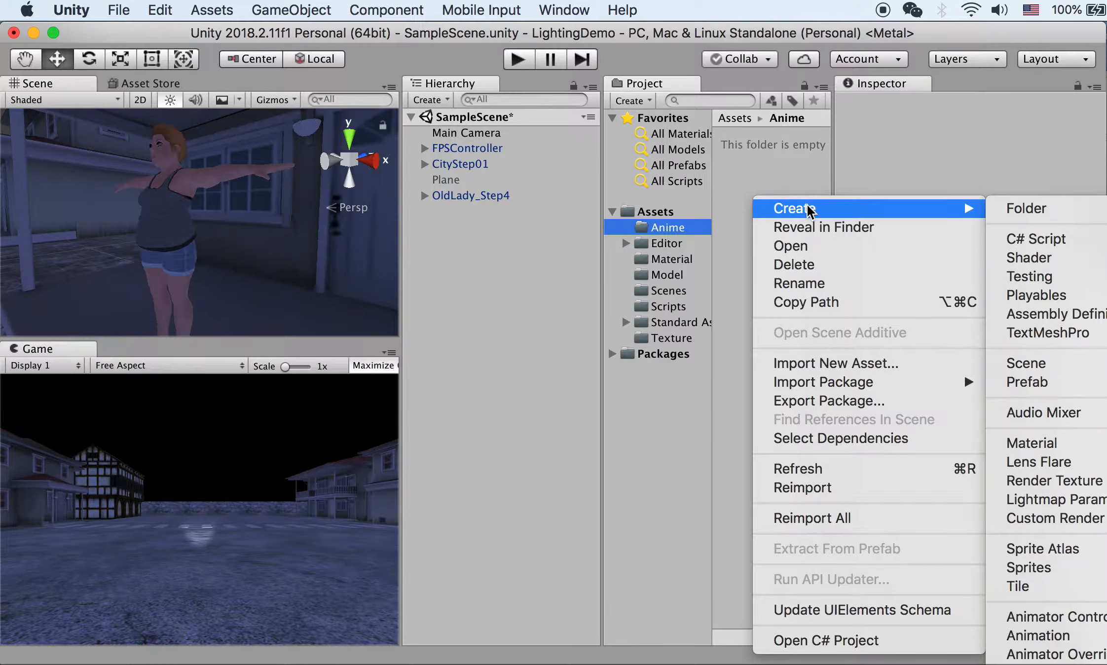
click(1048, 618)
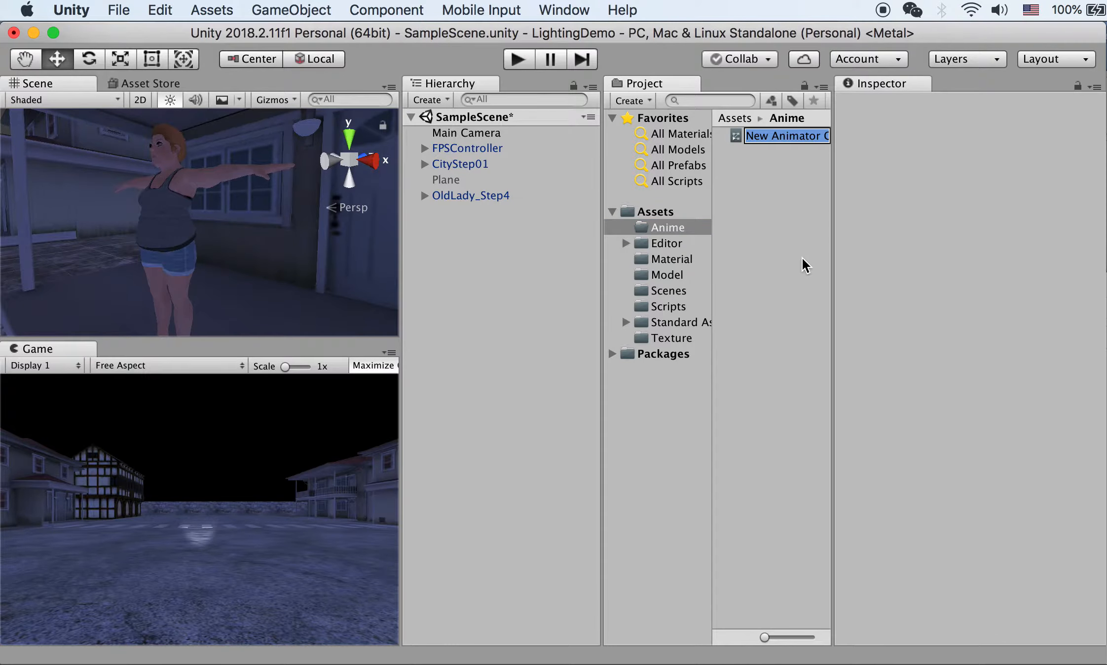
text(OldLady)
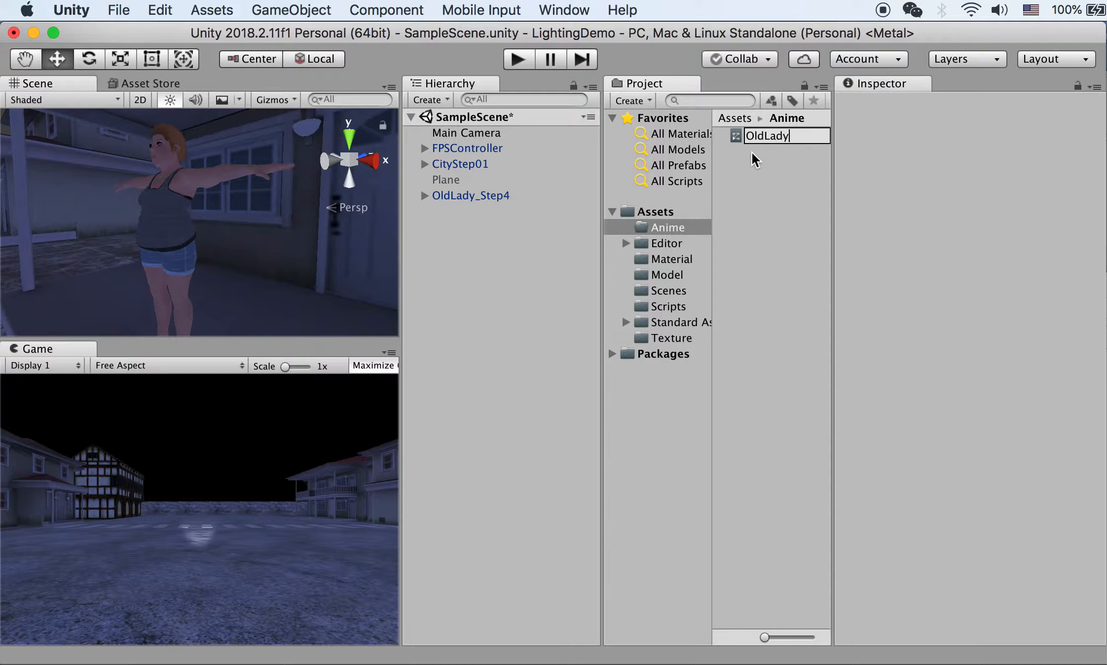
text(Anime1)
key(Return)
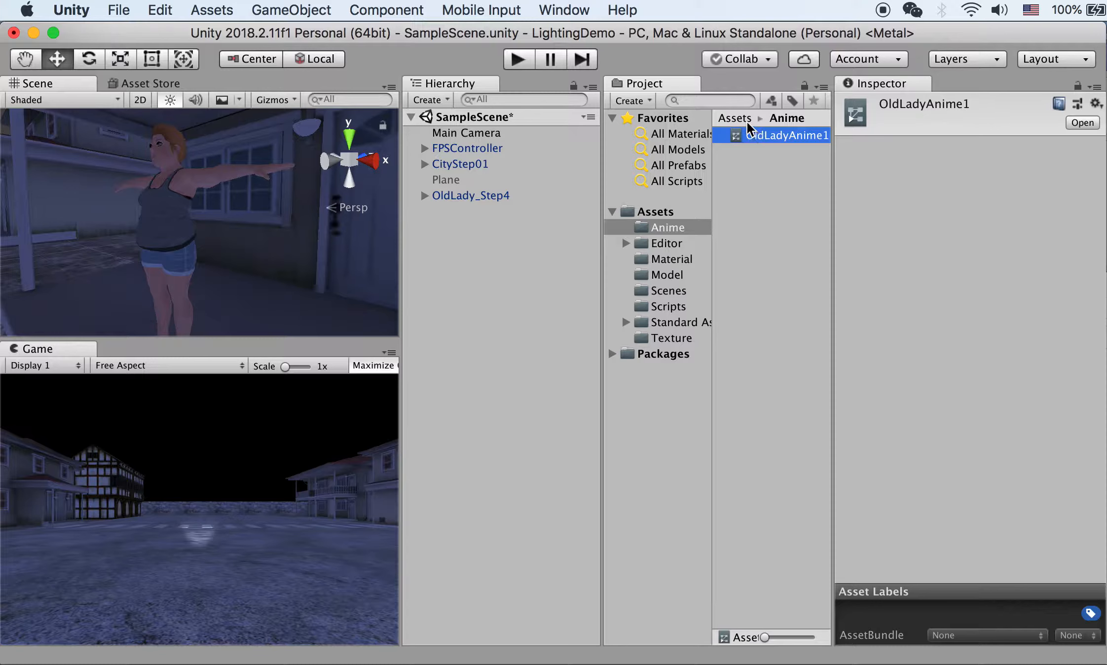
Step: Open the OldLadyAnime1 controller in the Animator window
double_click(771, 139)
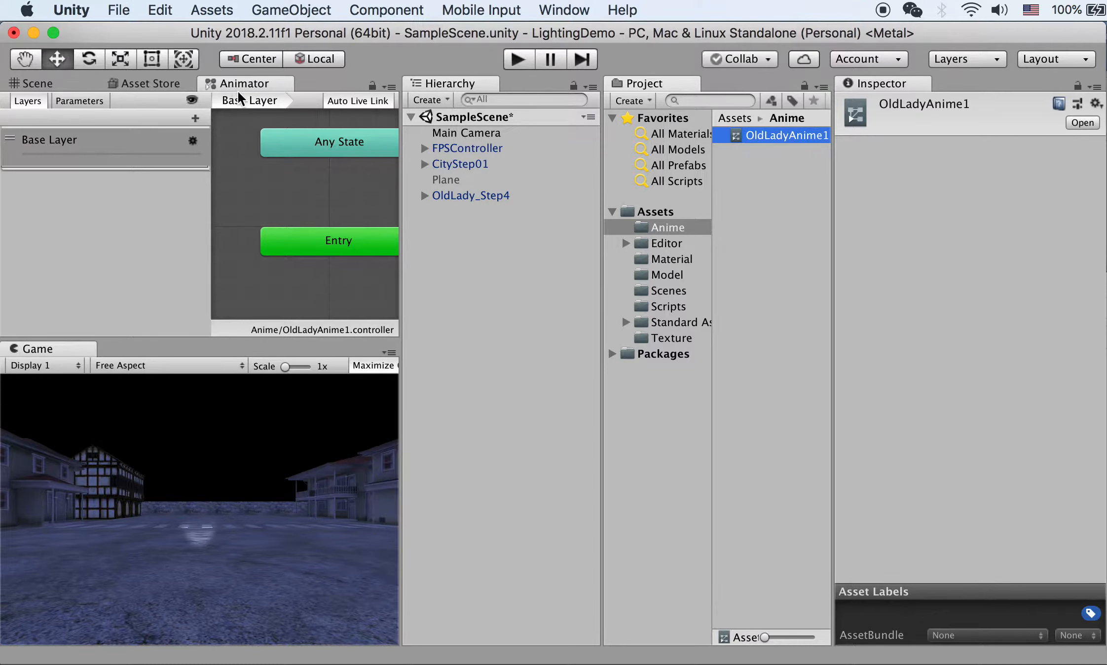
click(46, 86)
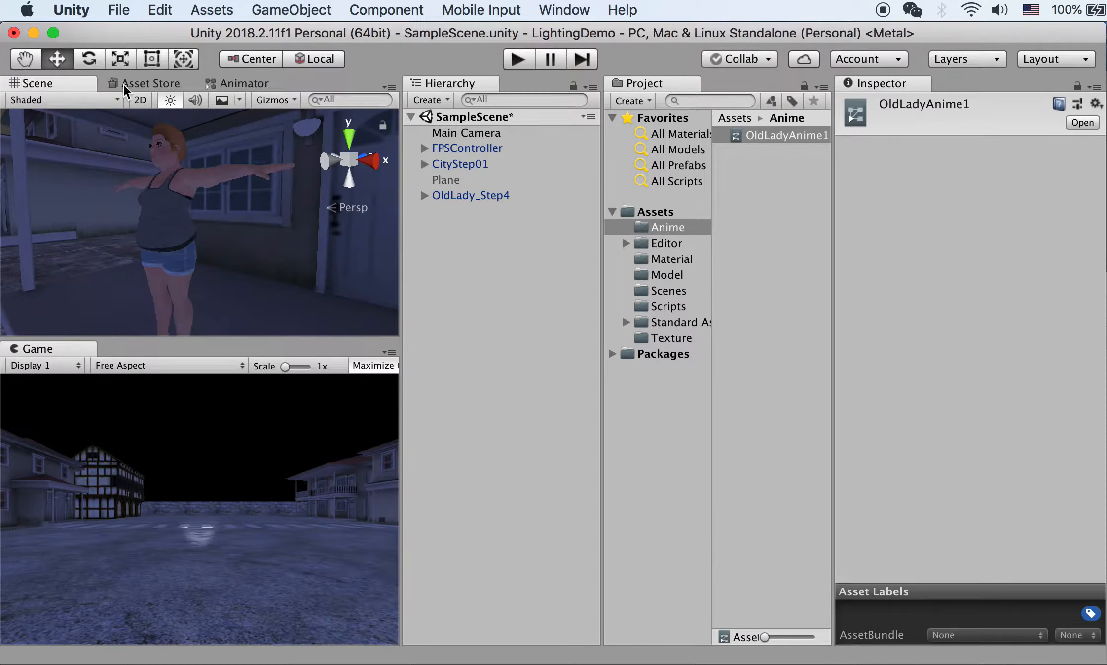
click(241, 85)
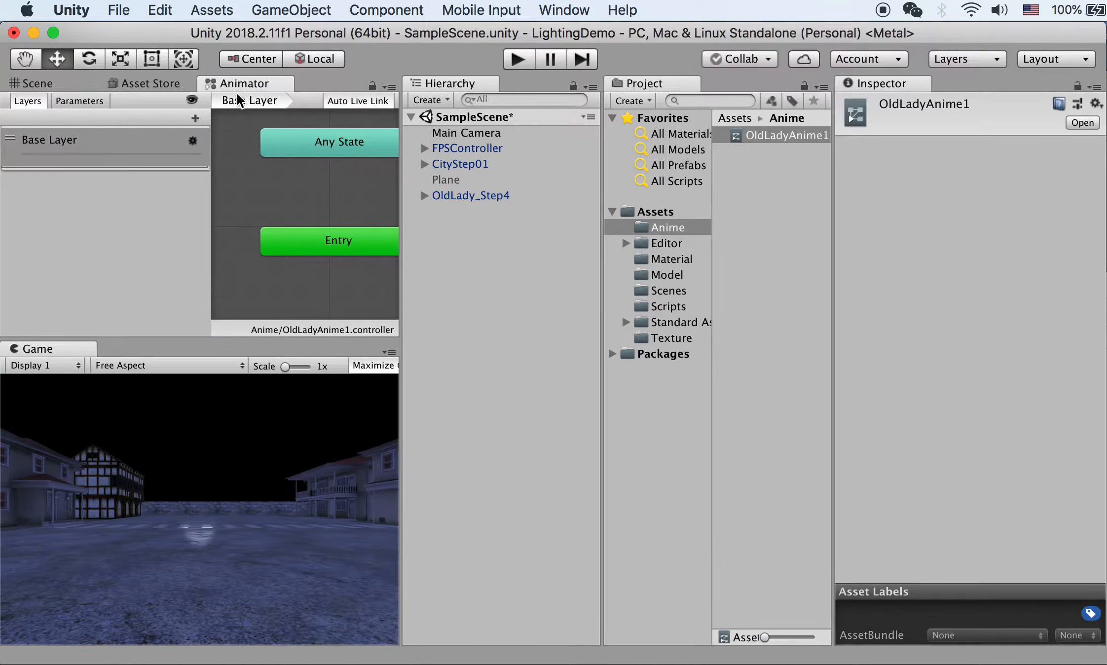
Step: Rearrange the state graph so Exit sits beside Entry on the same level, with Any State above Entry
scroll(303, 189, down, 3)
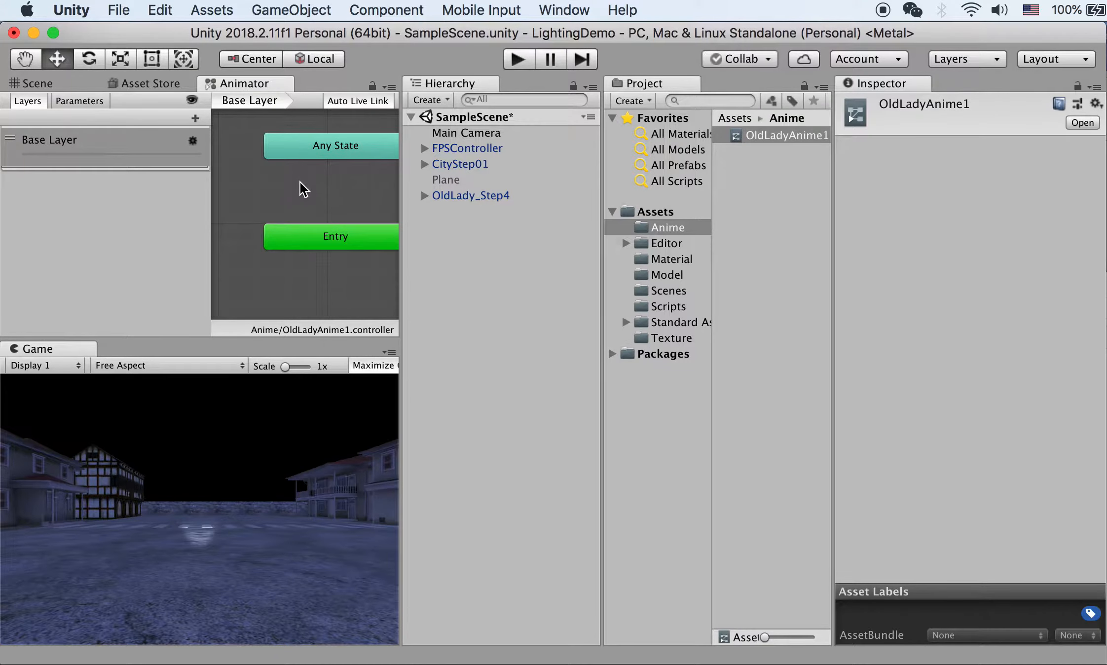
scroll(326, 194, down, 2)
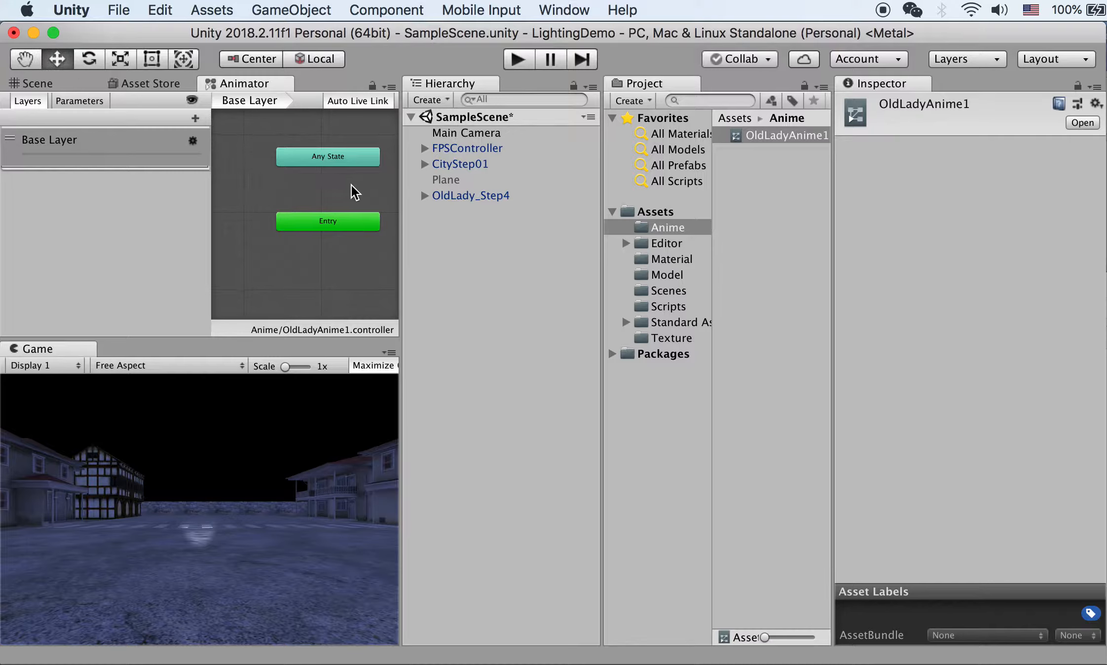
middle_drag(357, 185, 279, 176)
scroll(327, 184, down, 3)
middle_drag(347, 184, 222, 179)
drag(358, 192, 264, 185)
middle_drag(282, 213, 397, 226)
drag(385, 206, 264, 200)
middle_drag(262, 217, 365, 222)
drag(365, 222, 351, 227)
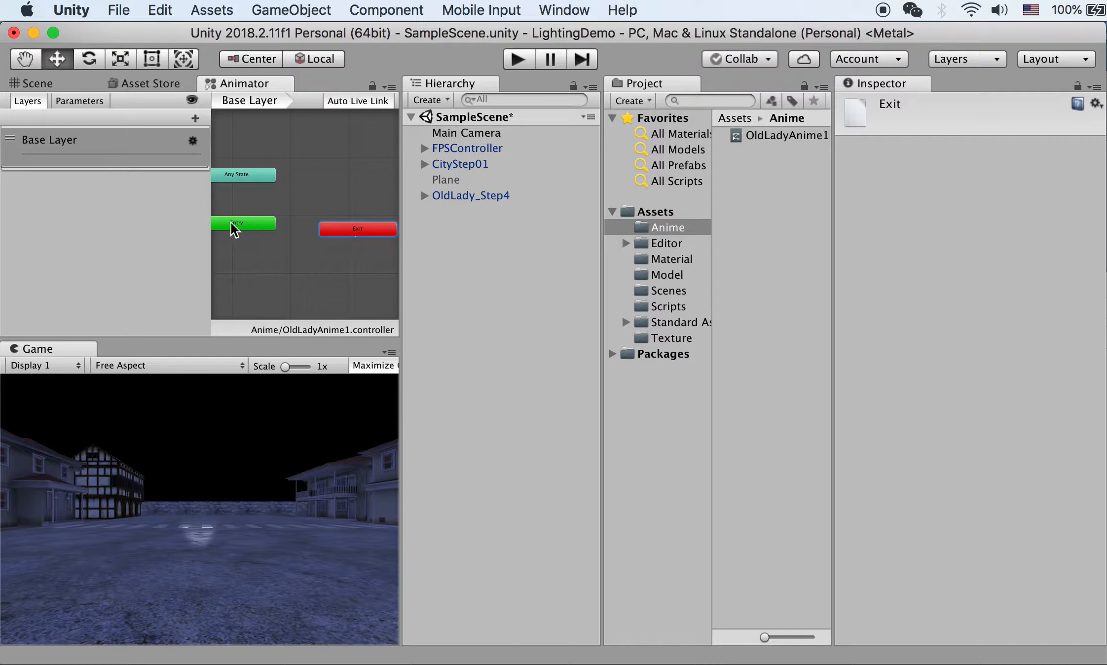
drag(244, 176, 236, 148)
drag(337, 228, 344, 223)
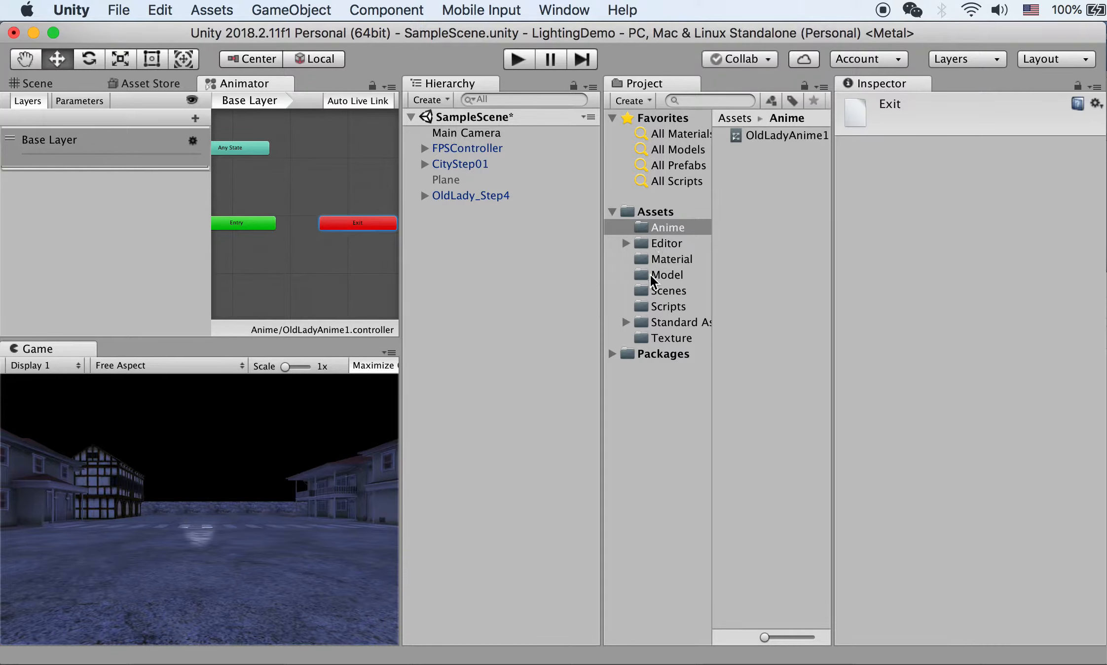
Step: Examine the OldLady_Step4 model's animation import settings, including the clip list with its start and end frames
click(667, 277)
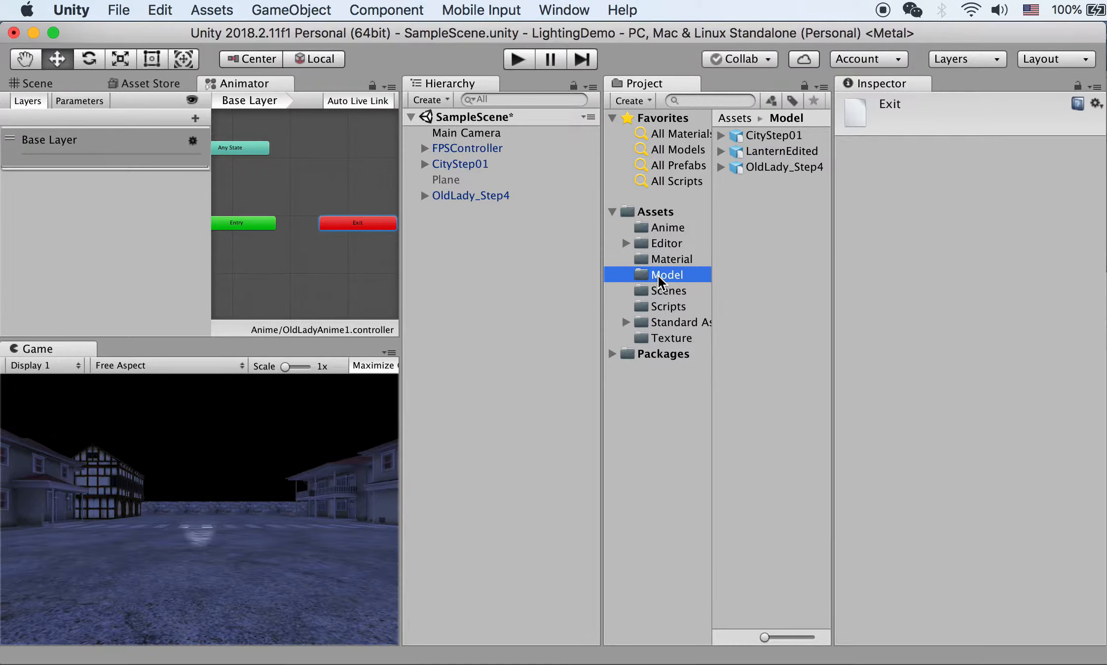
click(762, 170)
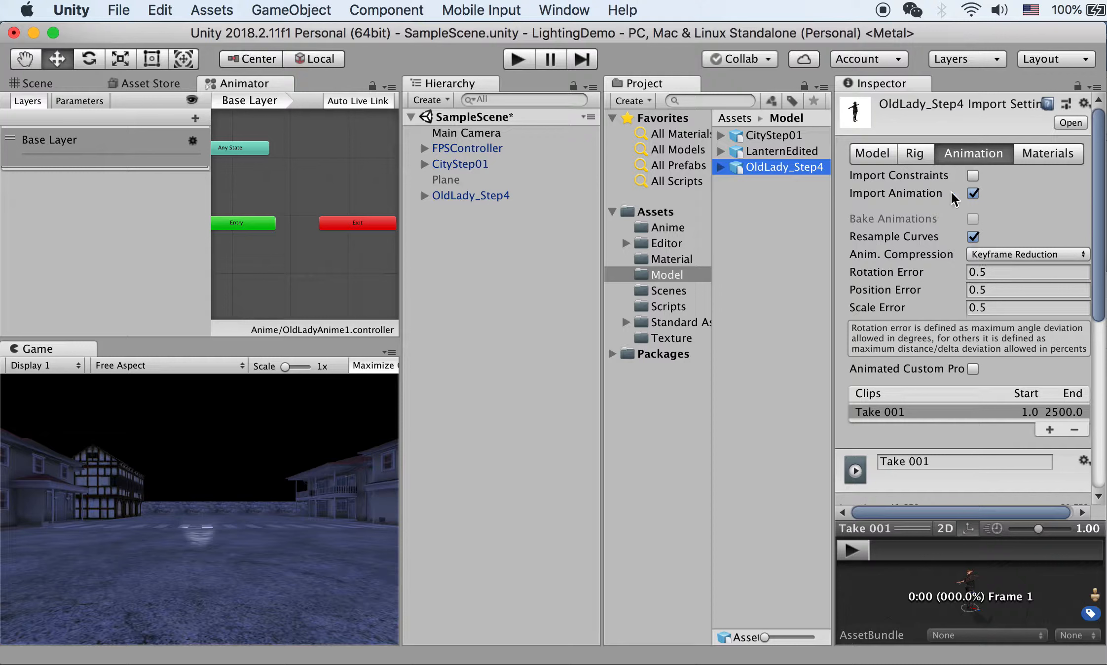
click(876, 156)
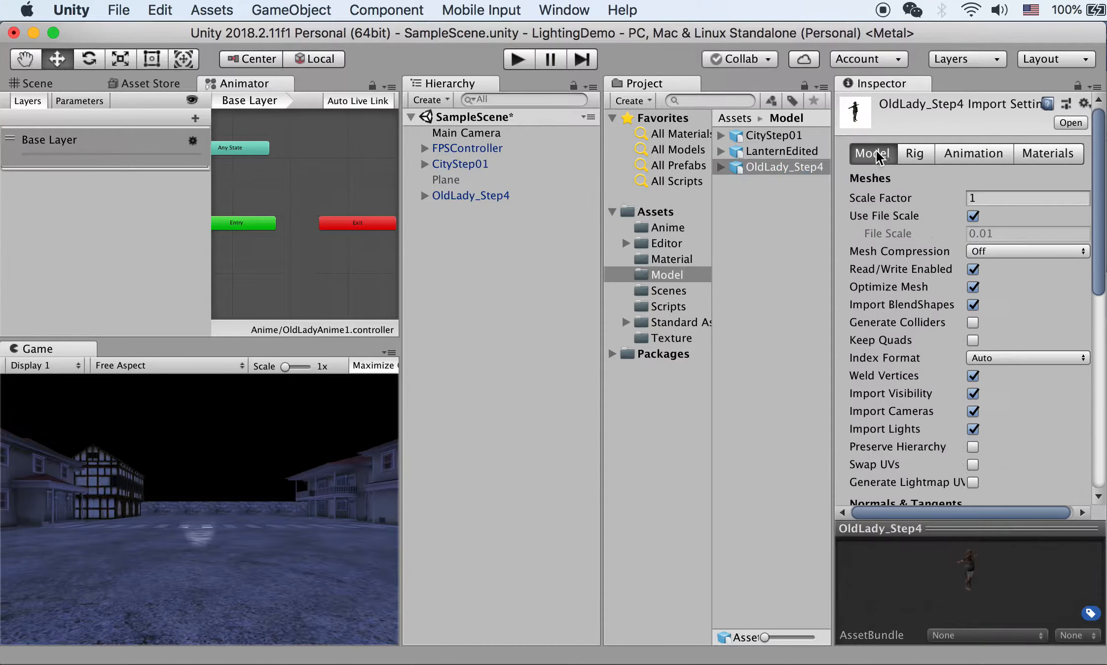
click(967, 157)
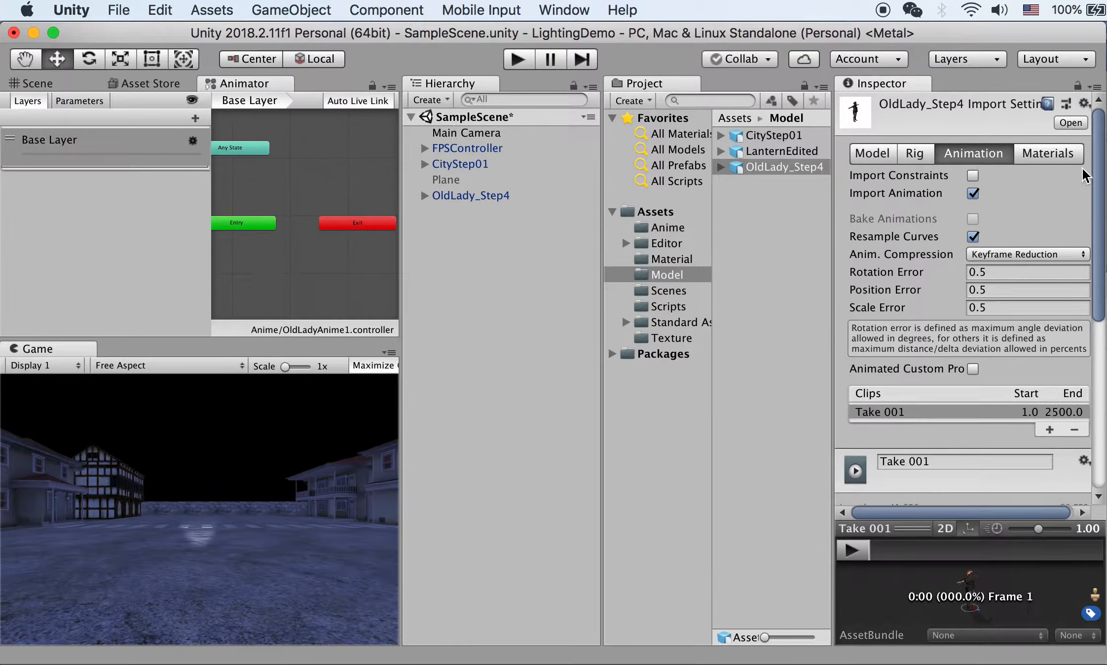
scroll(1096, 225, down, 3)
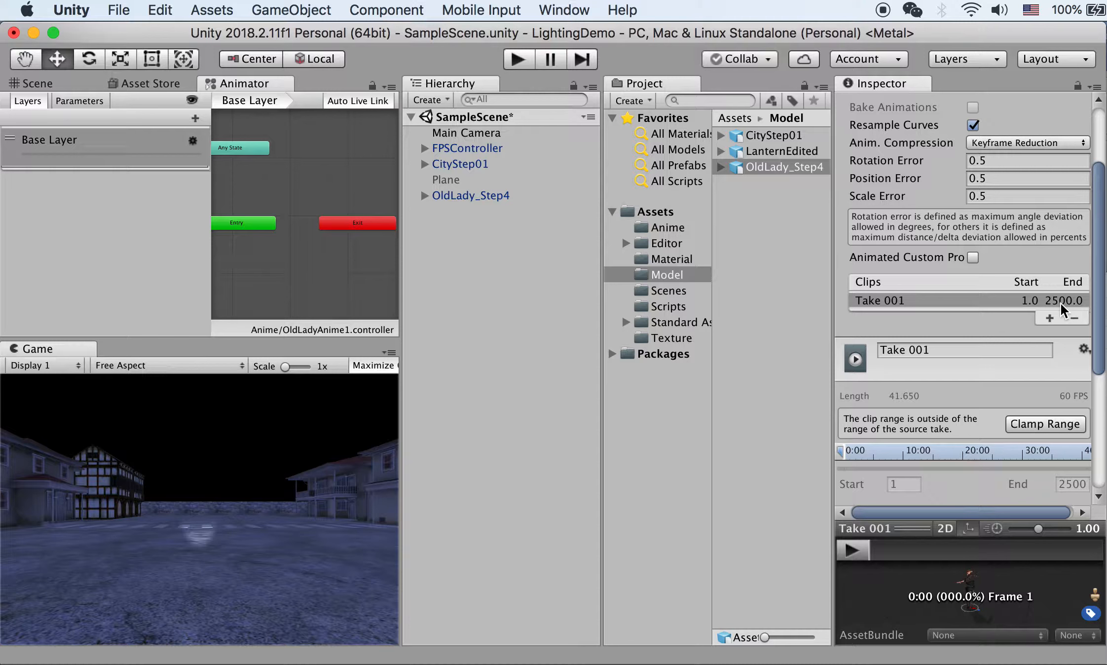
Step: Switch to Maya, extend the visible time range to frame 2500, scrub the animation to frame 2445, and return to Unity
key(super+Tab)
key(super+Tab)
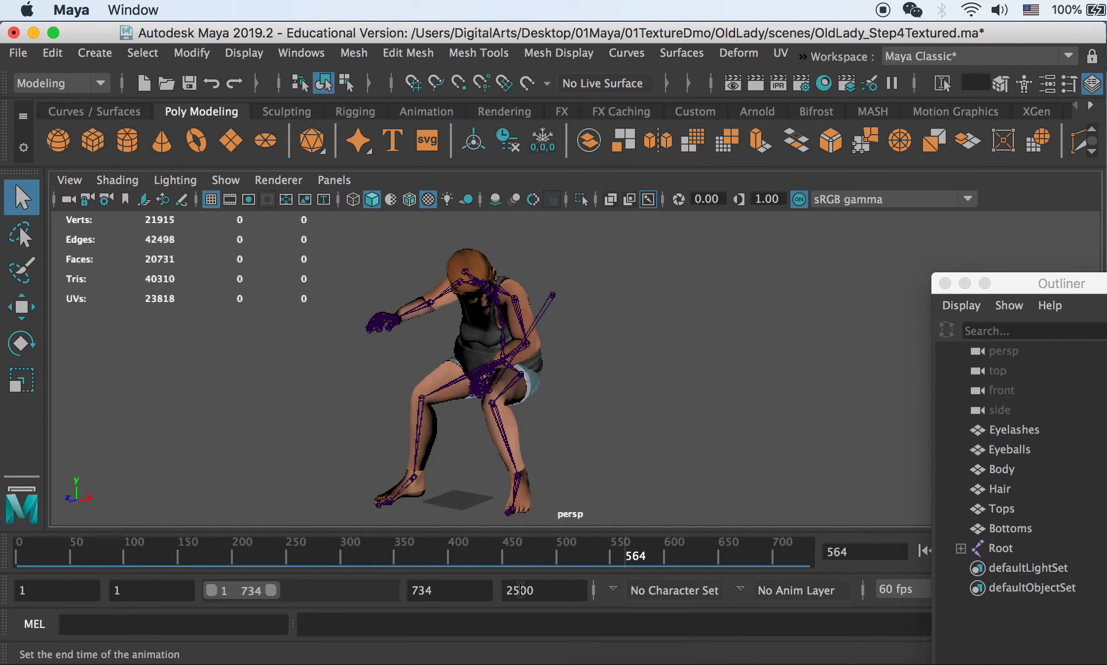
drag(281, 592, 411, 590)
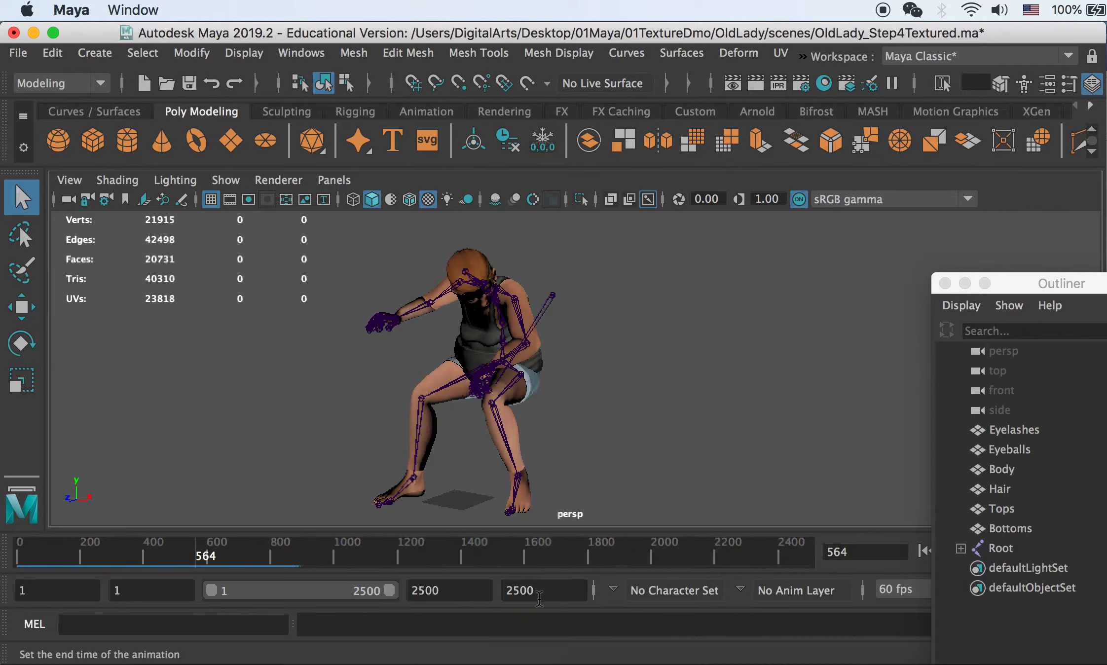
drag(734, 551, 795, 562)
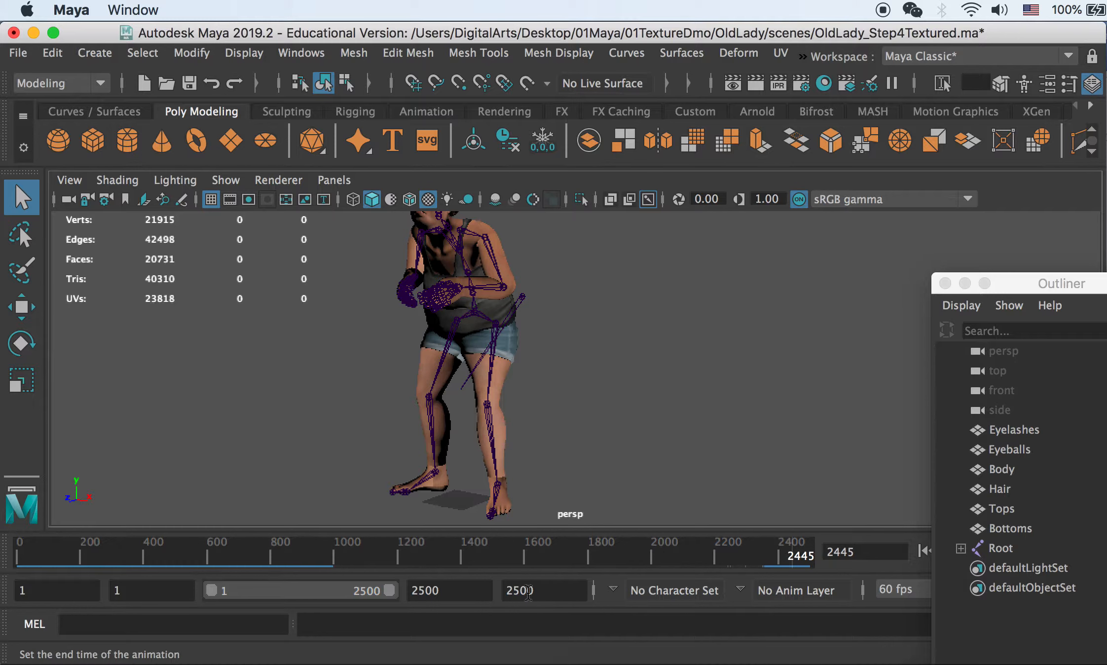
key(super+Tab)
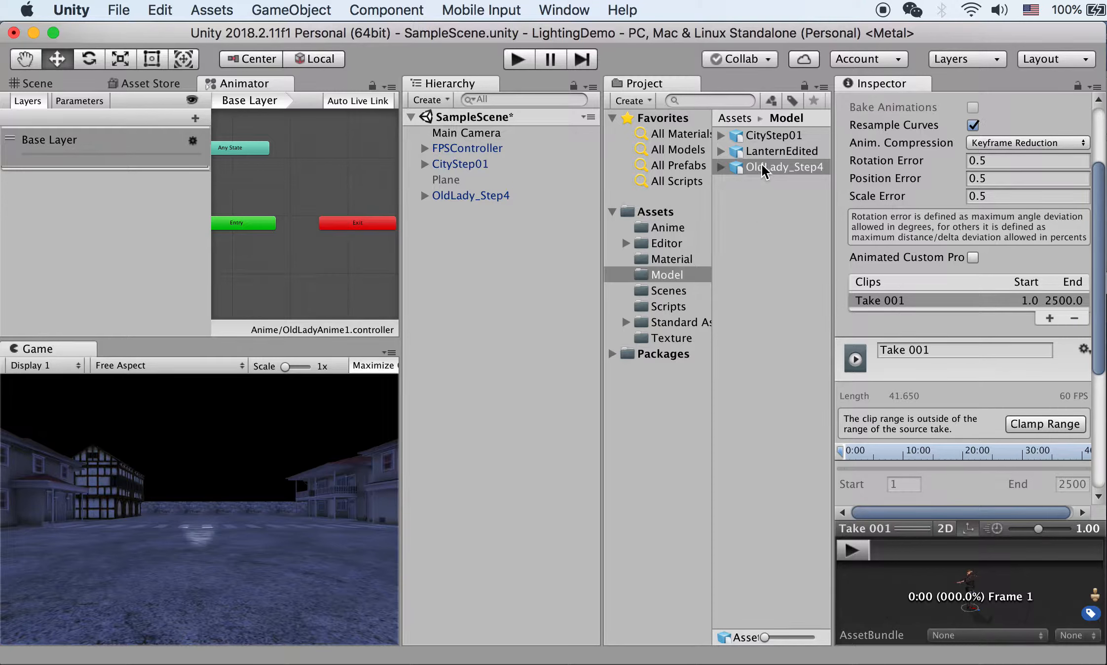
Step: Add the Take 001 clip from OldLady_Step4 to the controller as a state, placed above and between Entry and Exit
click(721, 169)
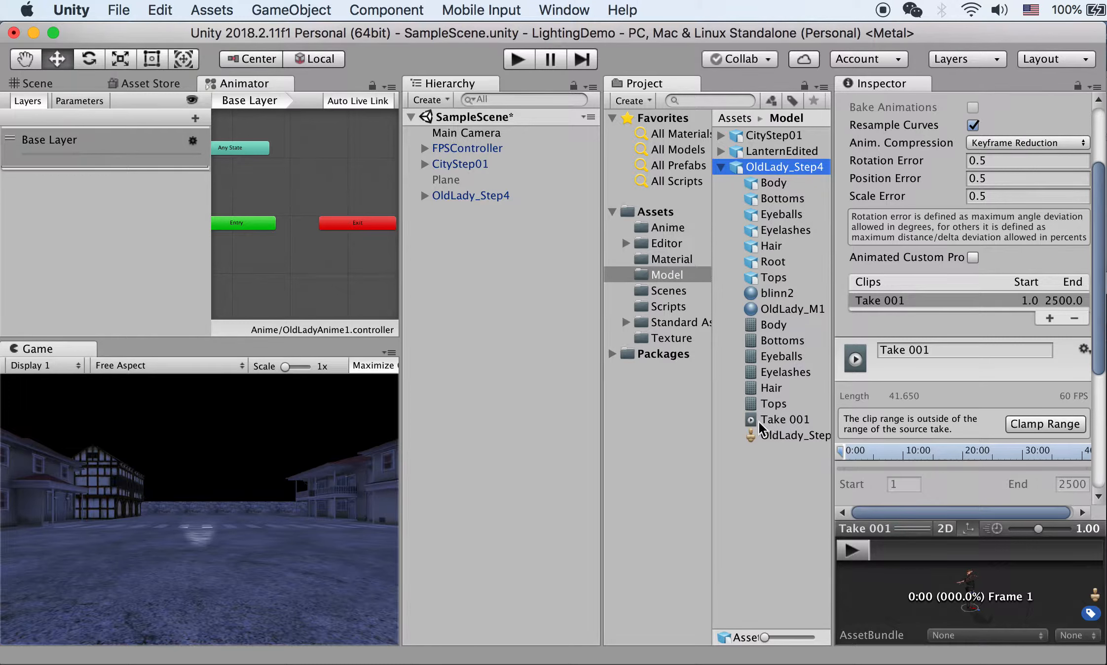
drag(786, 427, 291, 212)
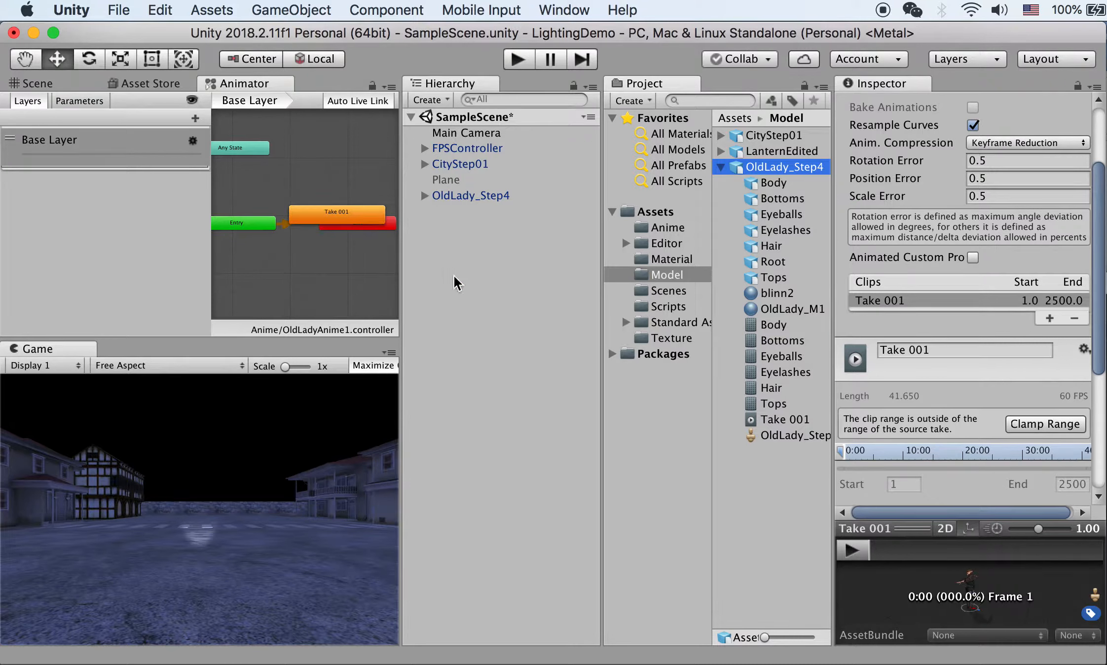
drag(347, 218, 320, 194)
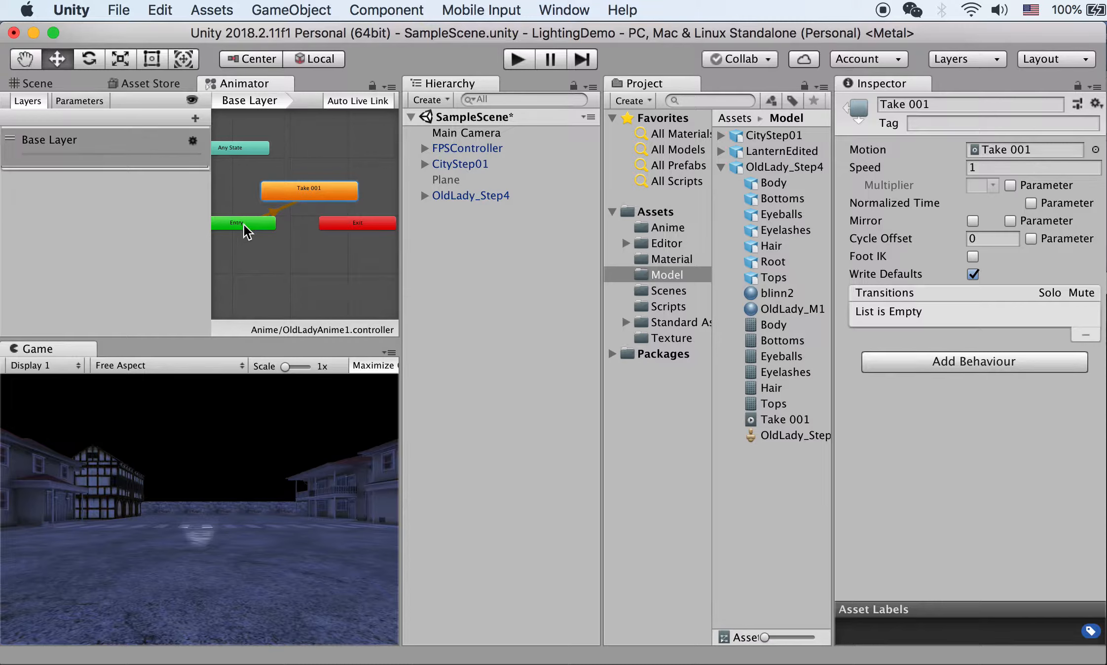
drag(300, 196, 306, 186)
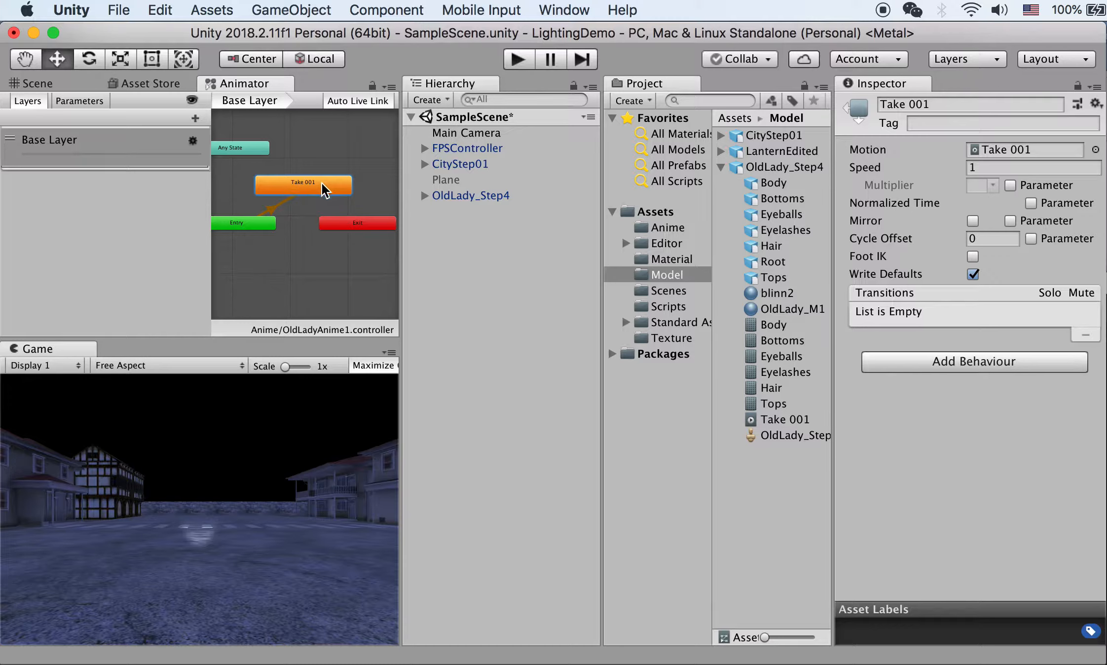
drag(320, 179, 318, 173)
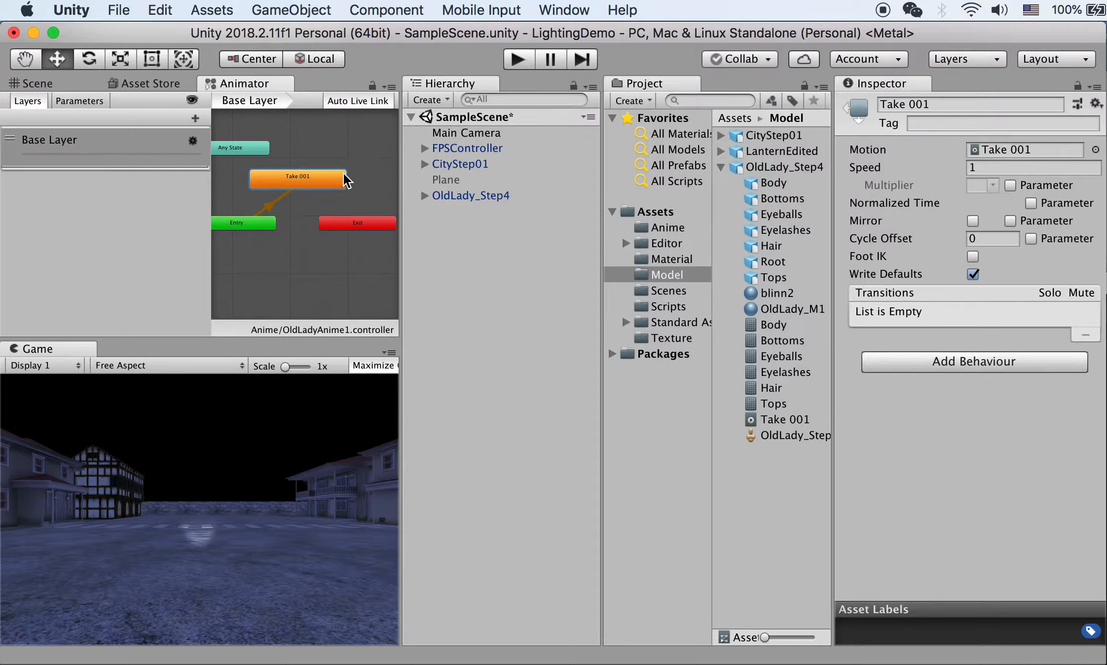
drag(339, 185, 345, 179)
Step: Make a transition from the Take 001 state to Exit in the controller's state graph
right_click(321, 178)
click(306, 177)
right_click(323, 173)
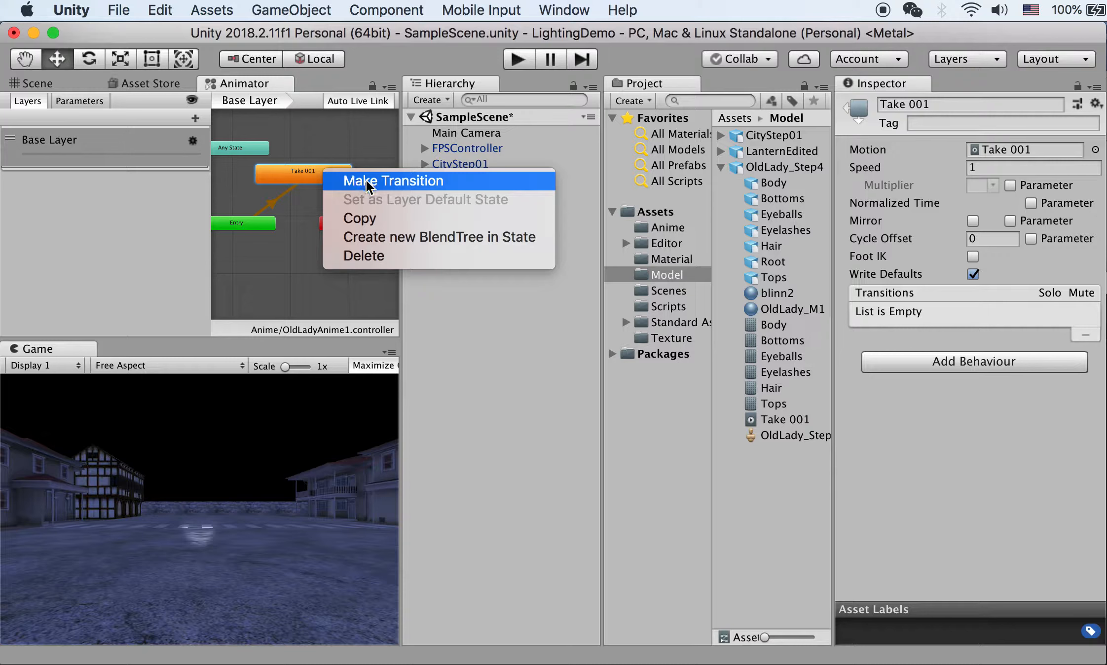
click(371, 183)
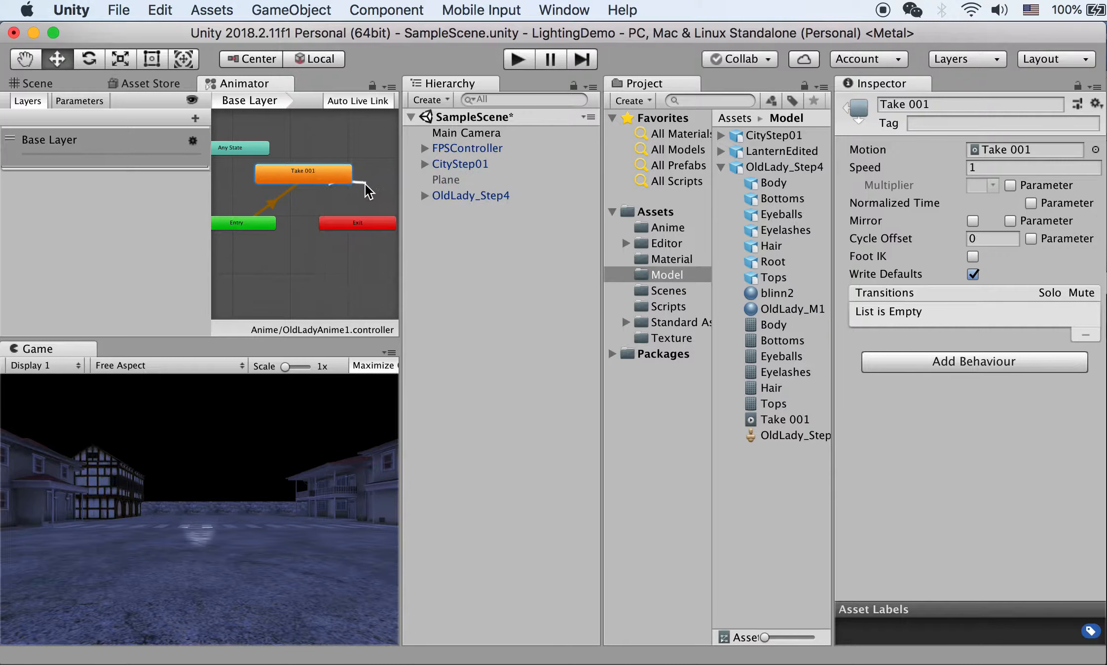
click(355, 226)
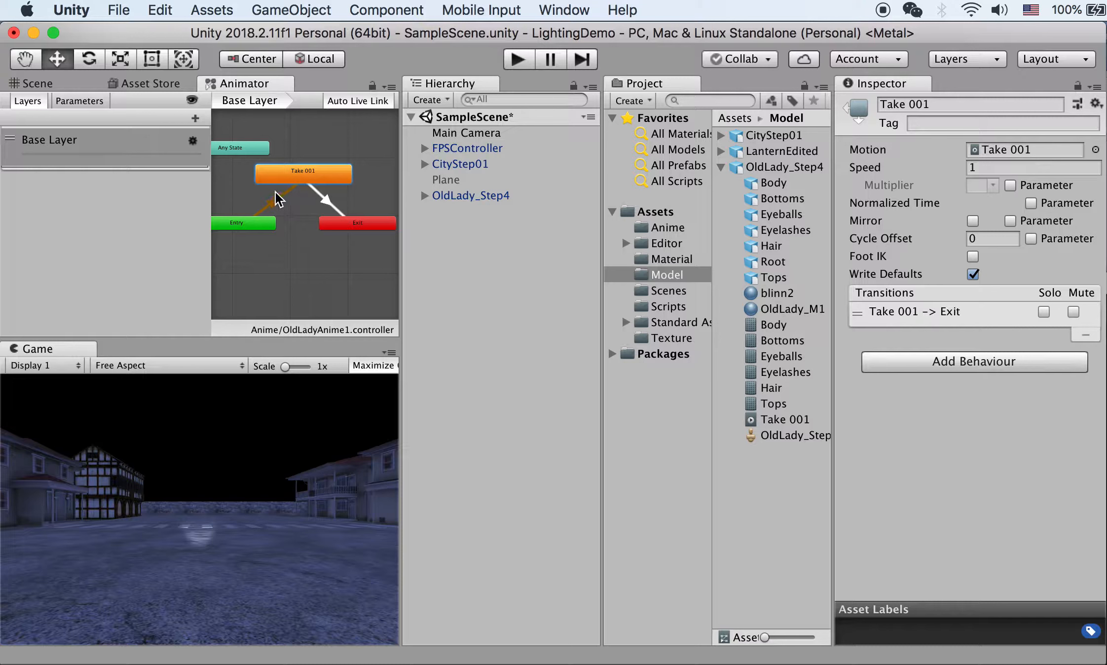
Step: Assign the OldLadyAnime1 controller from the Anime folder to the Animator of OldLady_Step4 in the scene
click(43, 84)
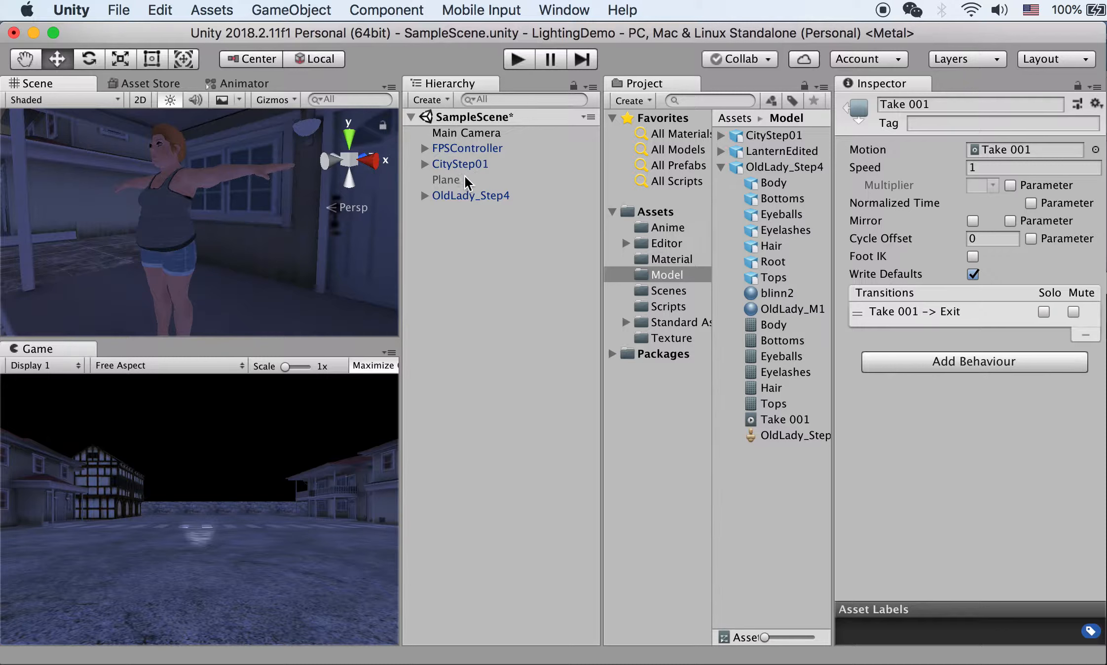
click(452, 197)
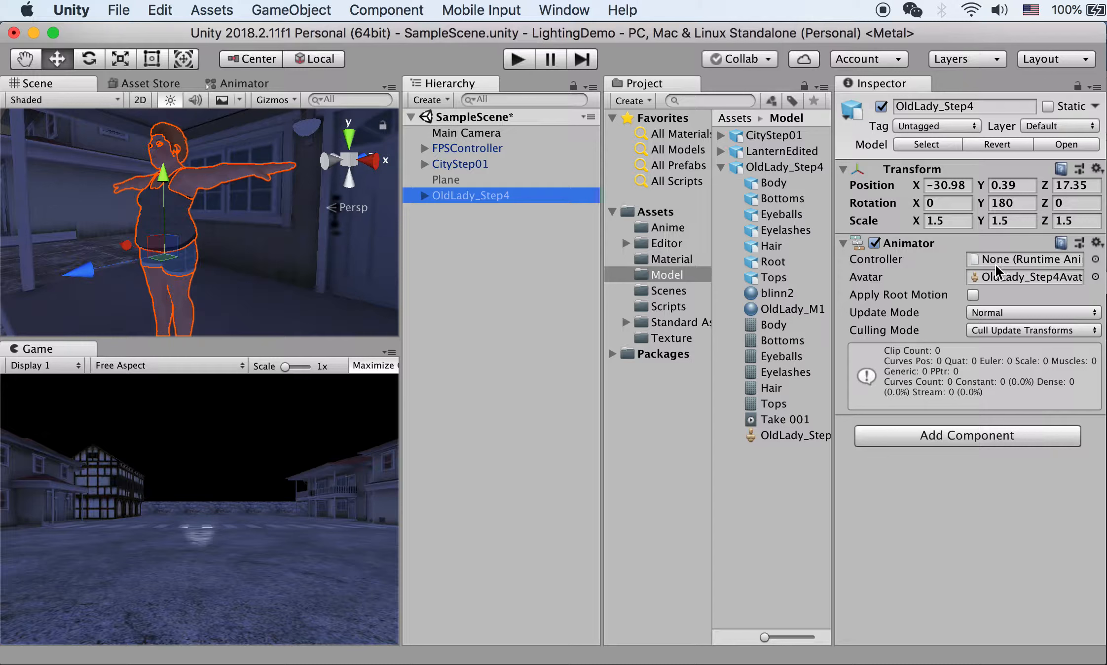
click(666, 231)
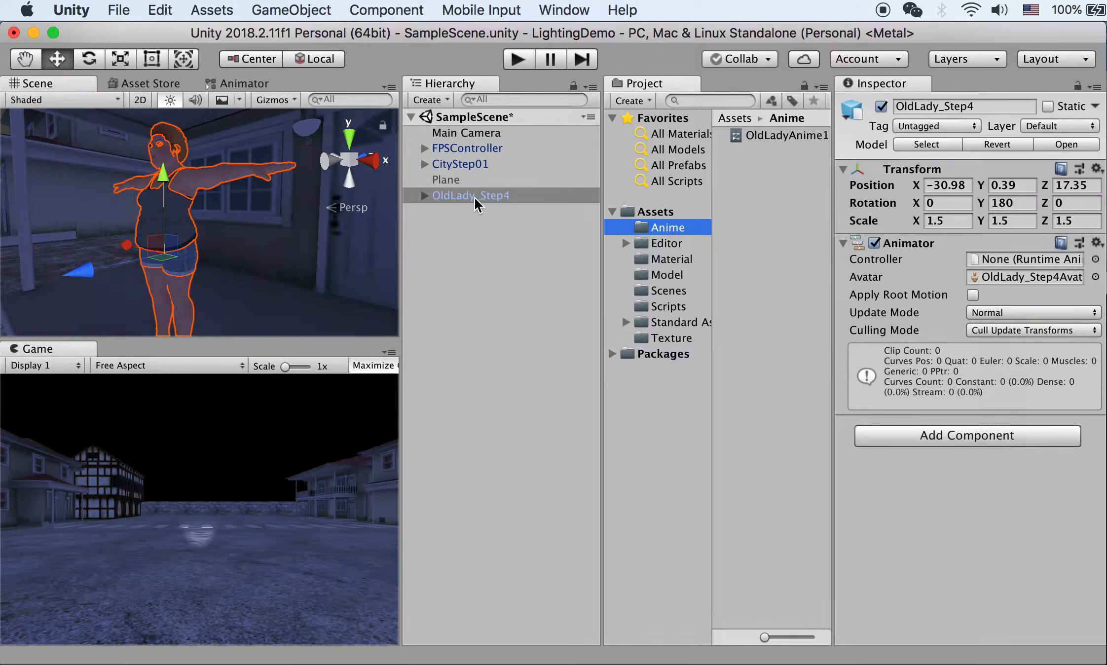
drag(769, 140, 1002, 261)
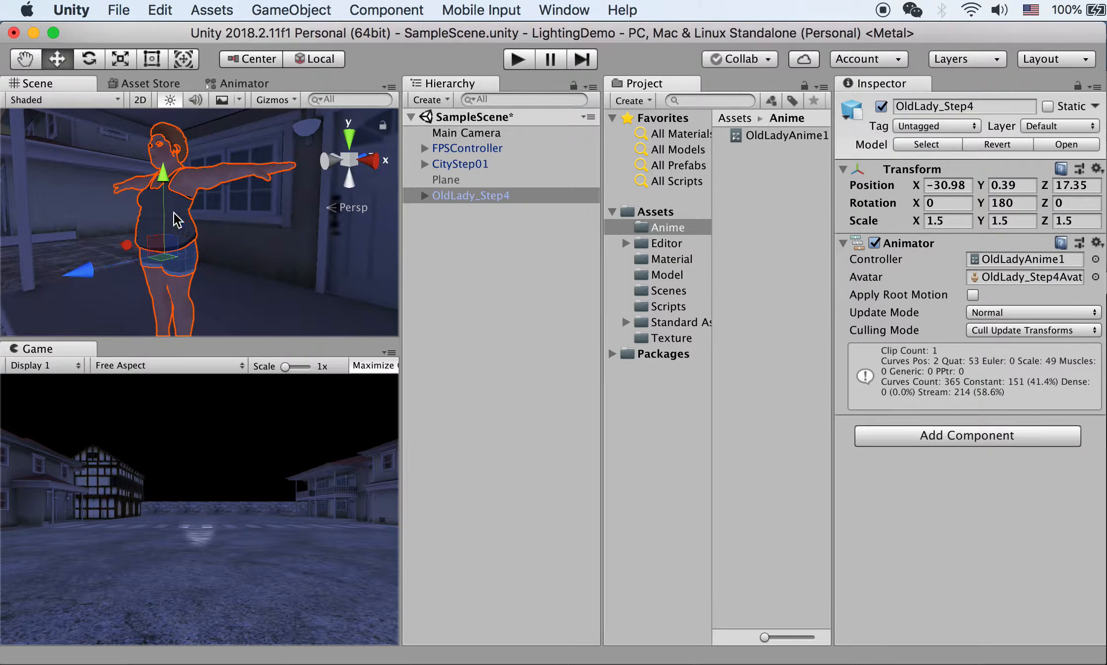
Step: Play the scene, walk up to the old lady on the porch, switch to the lantern, watch her animation, and stop playback
click(518, 60)
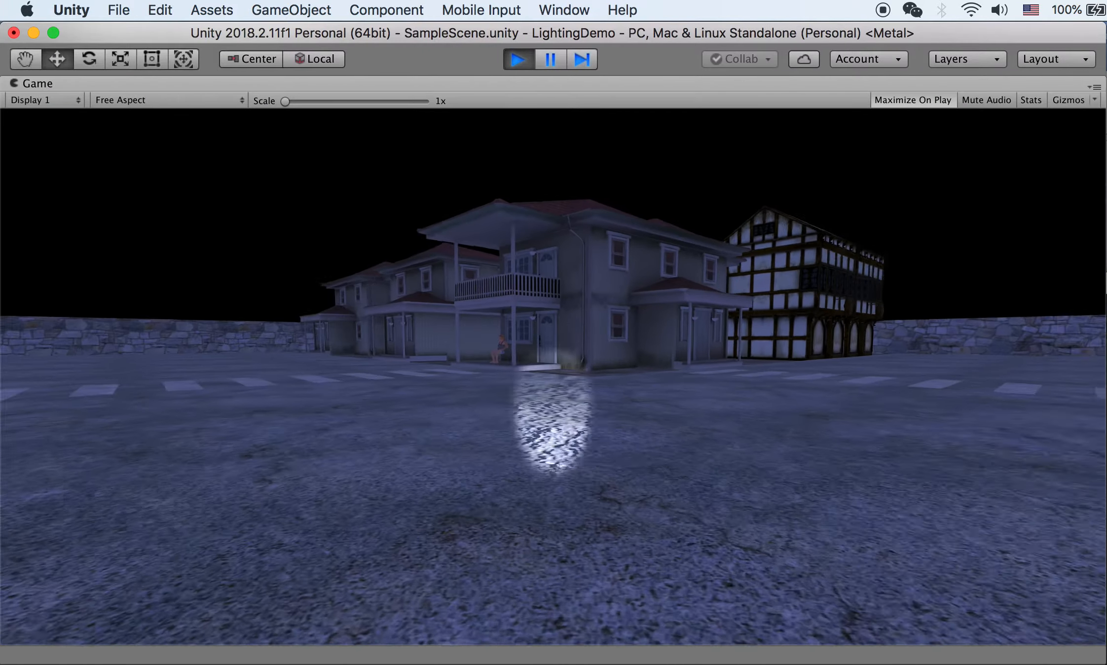
key(w)
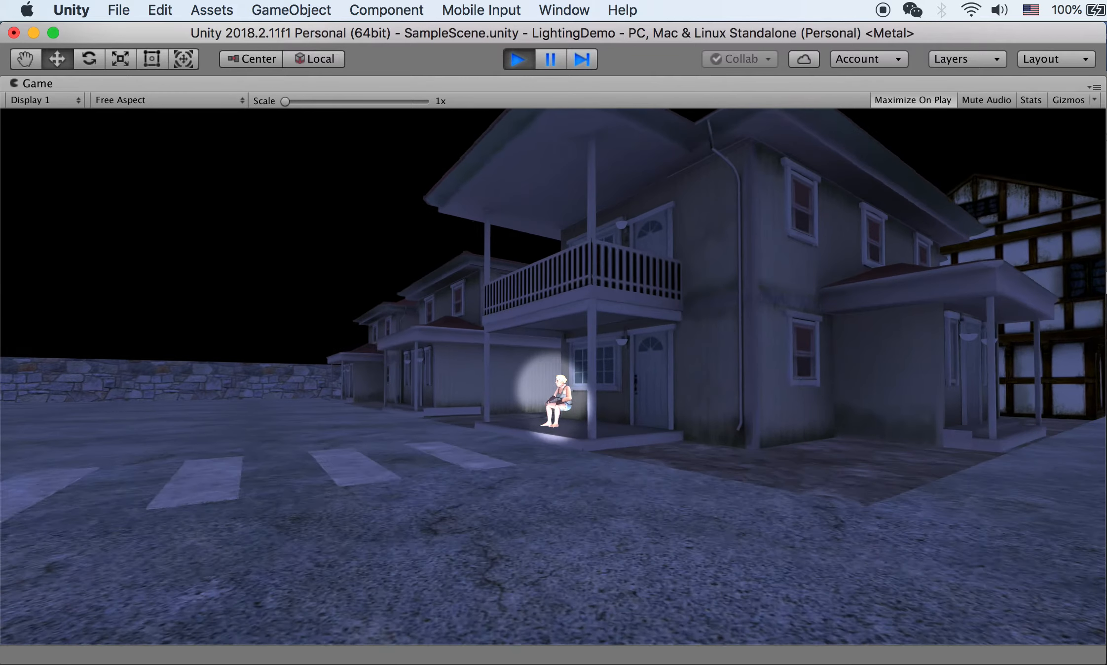
key(w)
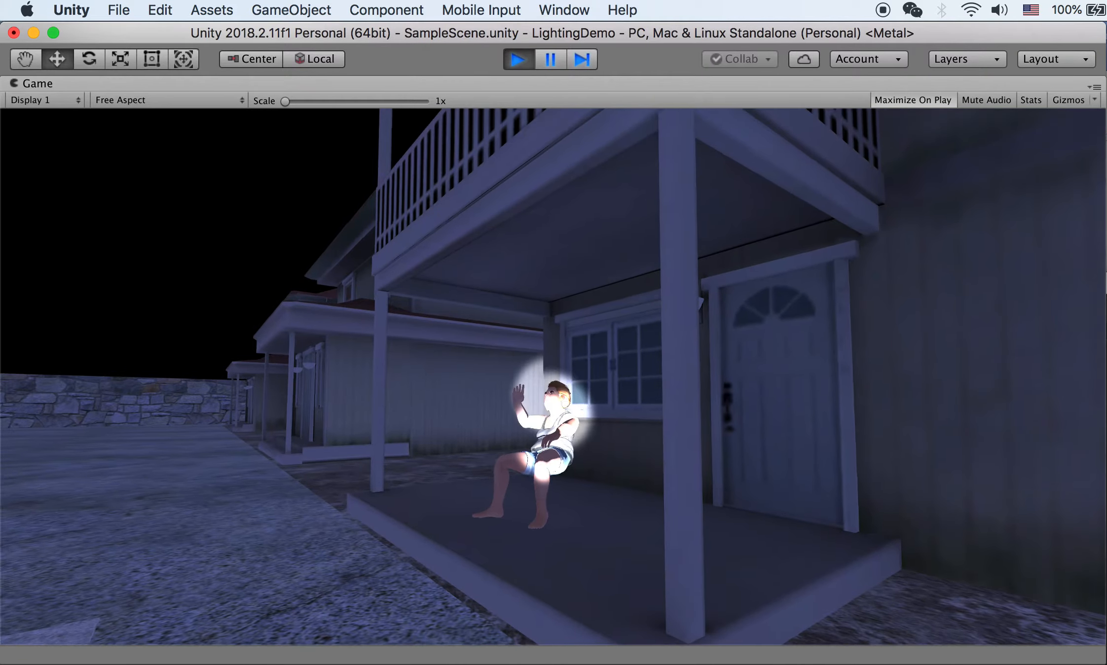
key(a)
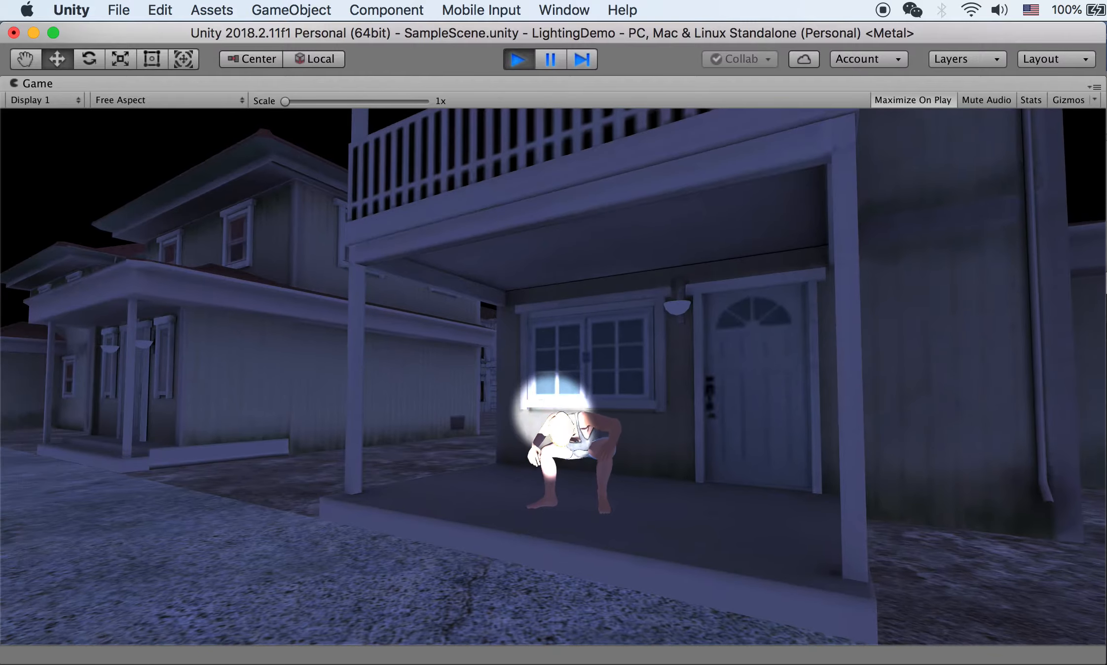
key(2)
key(w)
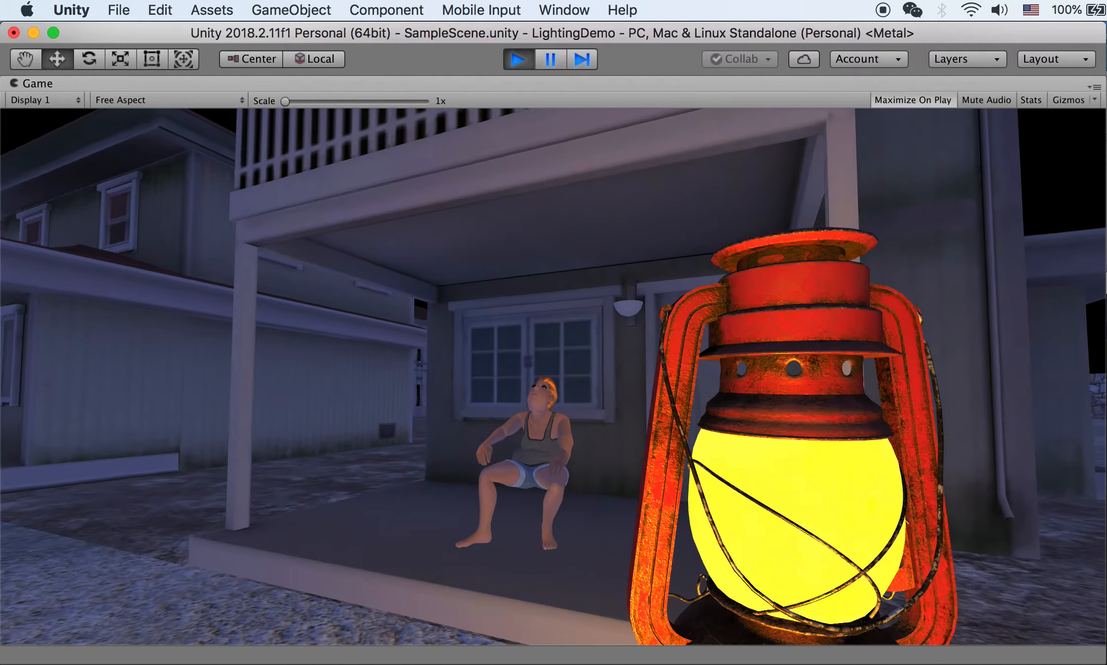
key(s)
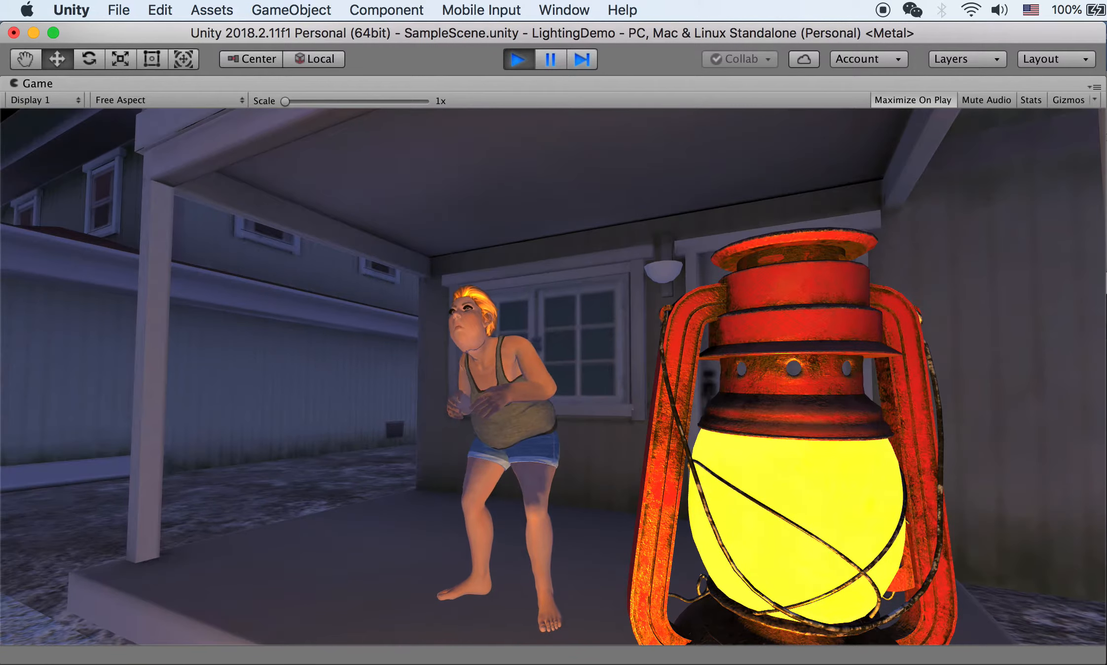
key(Escape)
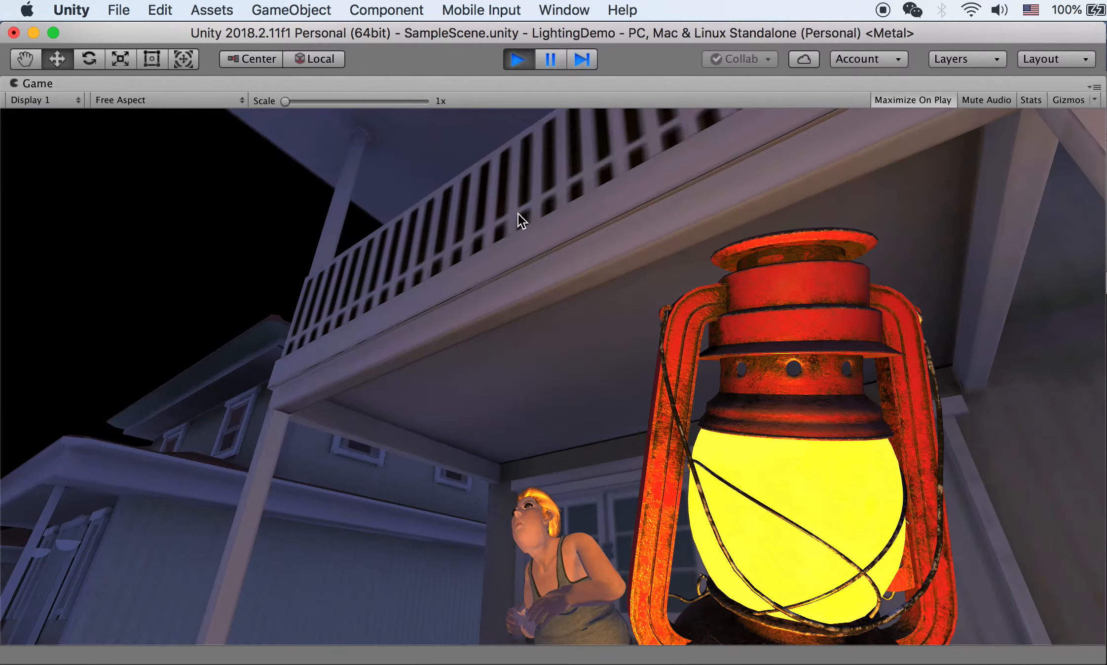
click(516, 62)
click(517, 60)
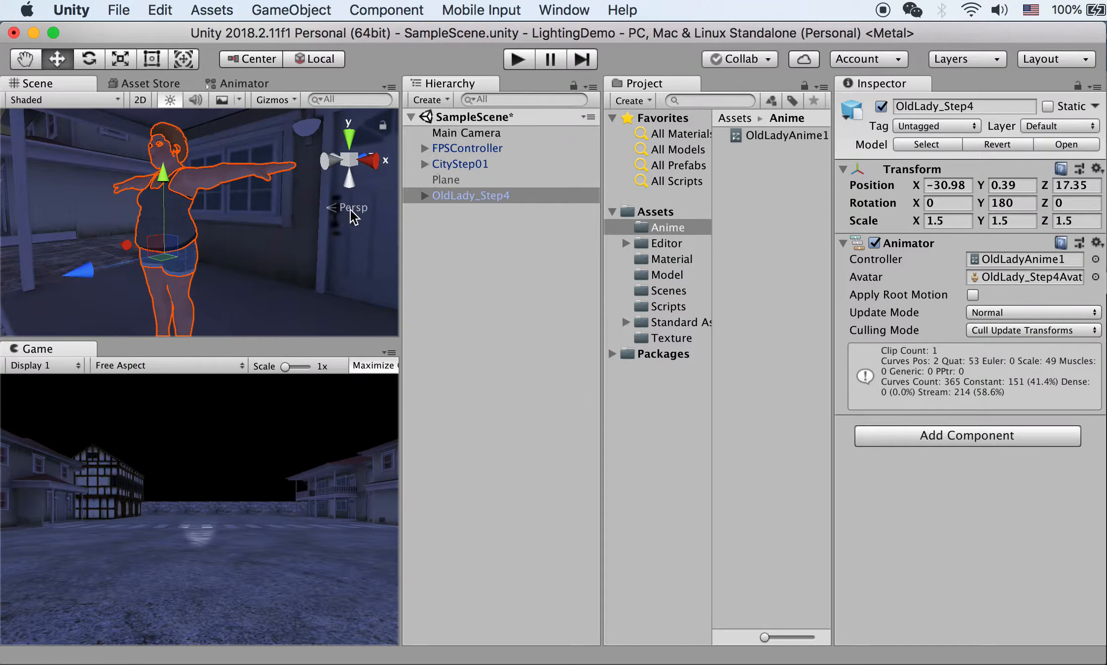
Step: Add a second clip to the clip list in the OldLady_Step4 model's animation import settings
key(super+Tab)
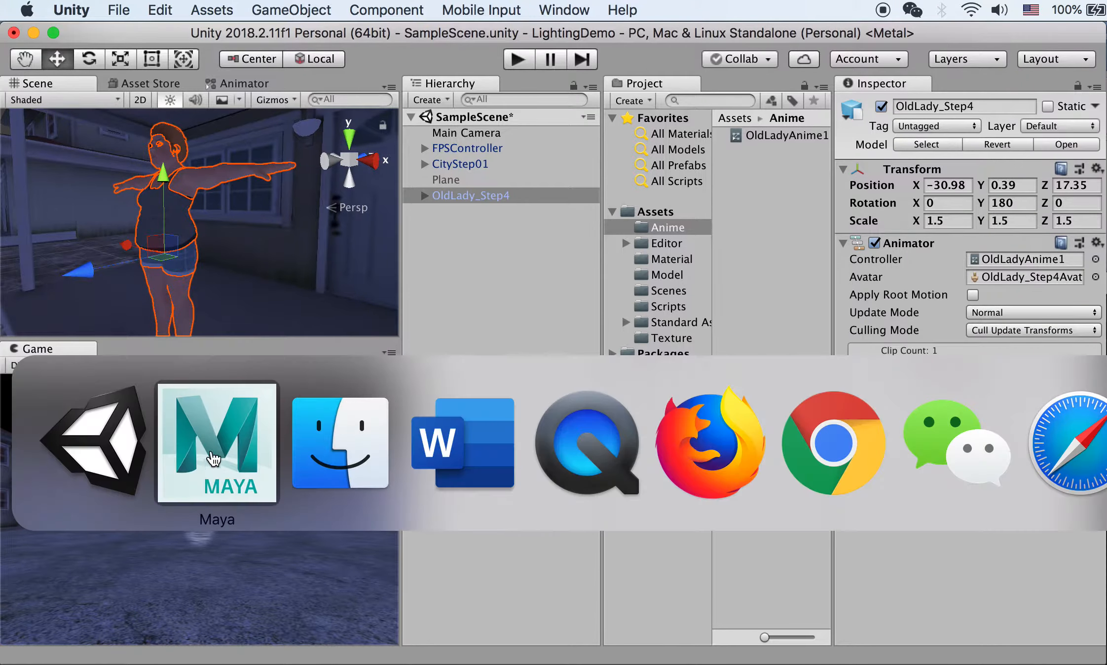
key(super+Tab)
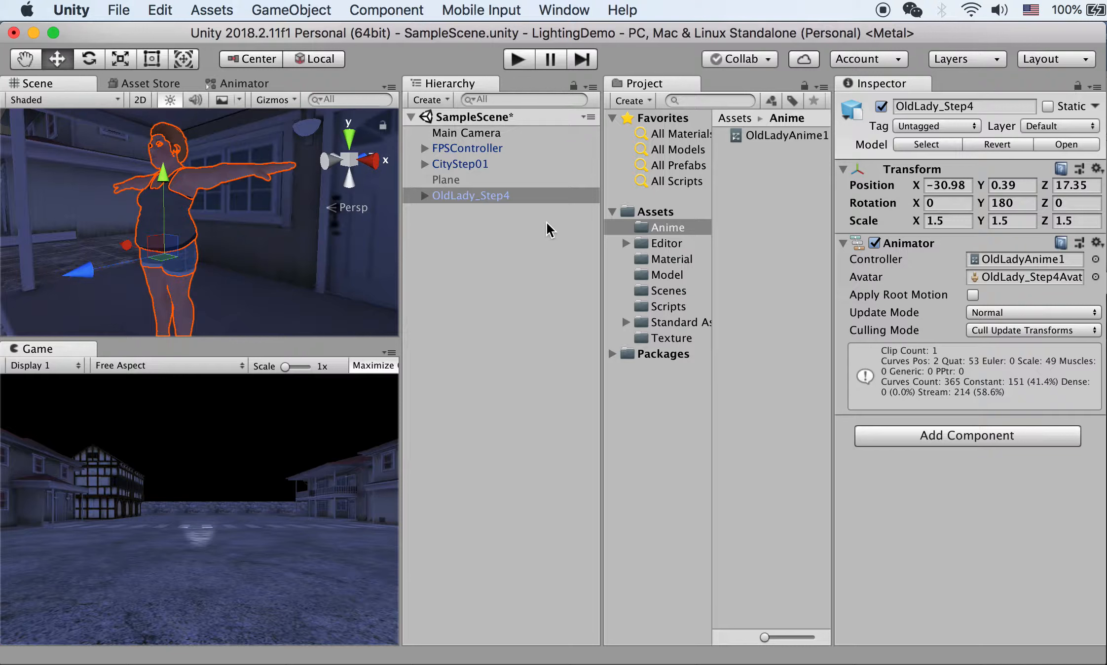
click(667, 273)
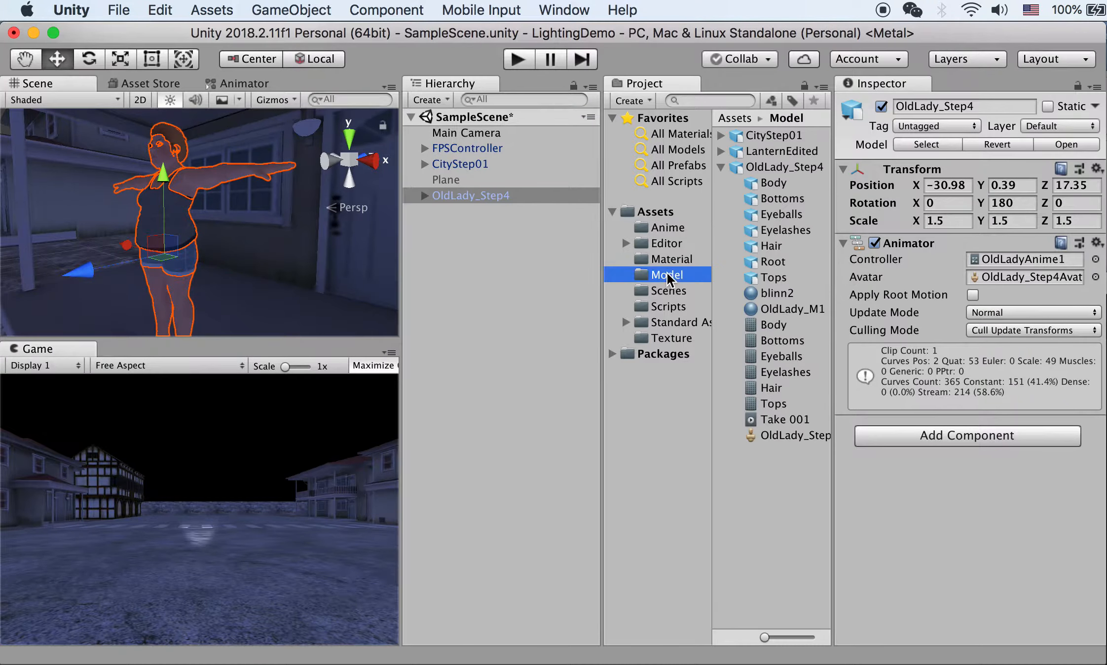
click(769, 168)
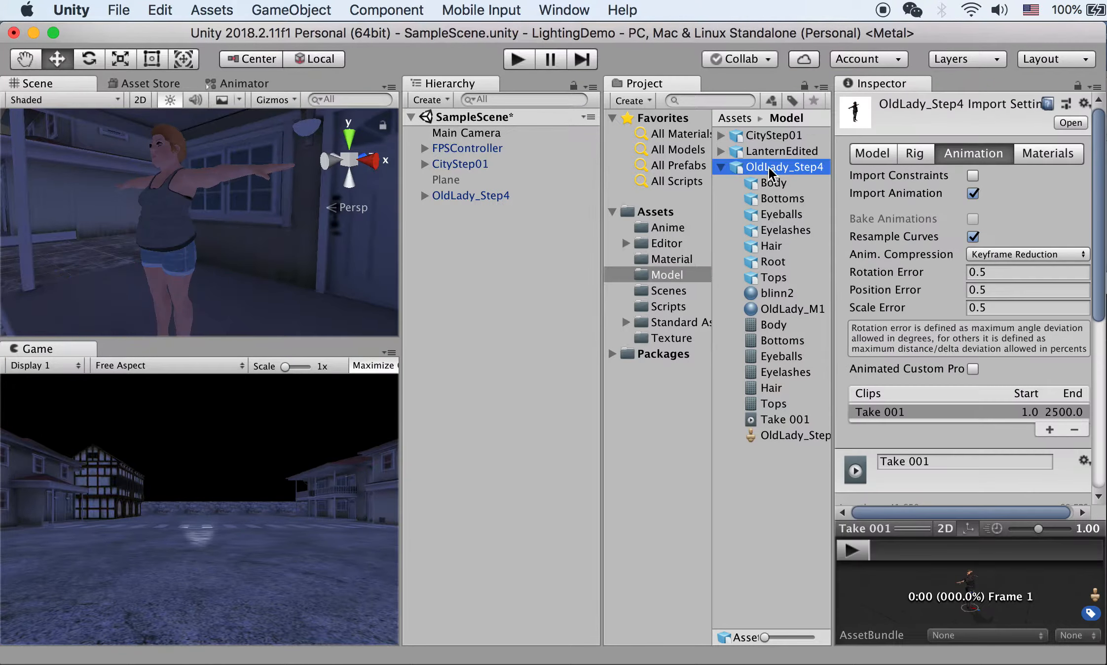
key(Left)
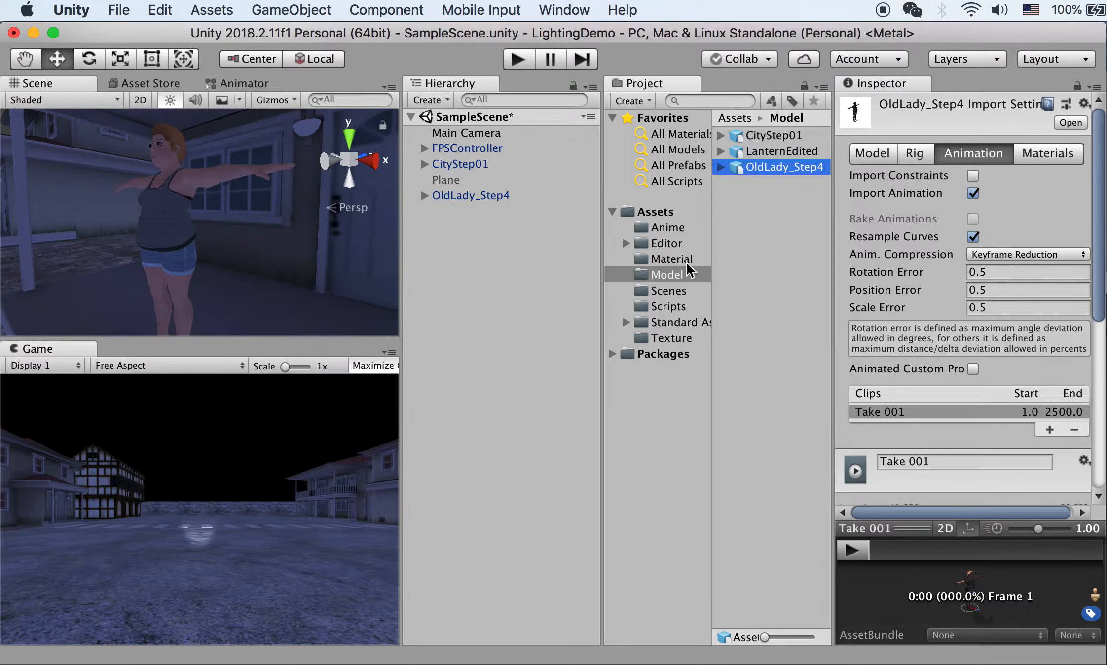
drag(1097, 229, 1099, 283)
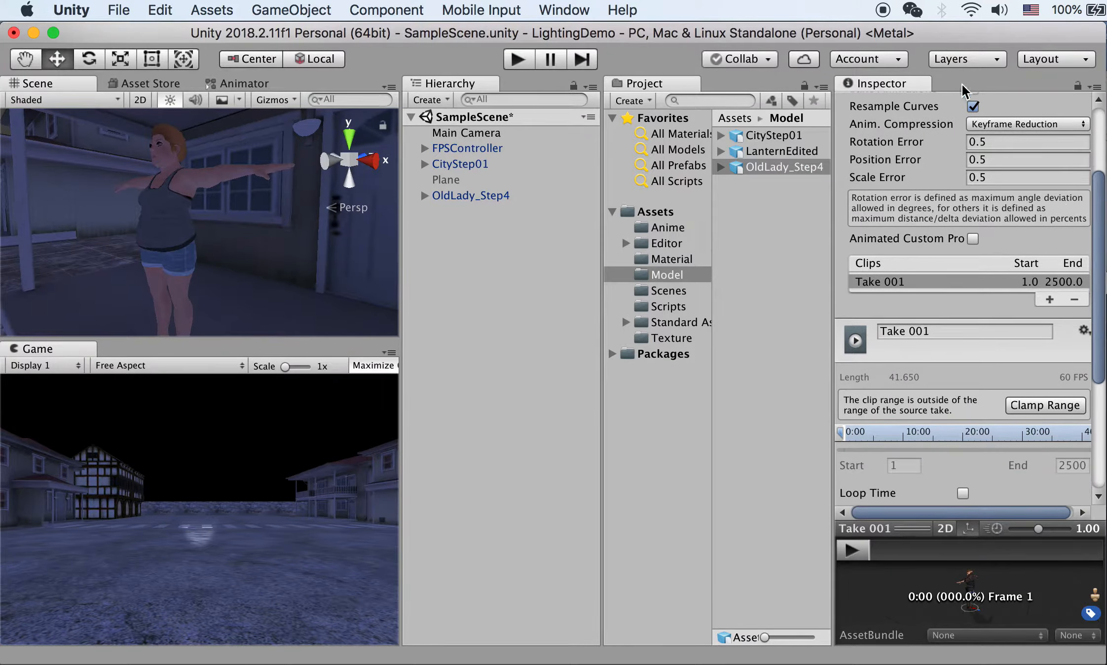
scroll(1079, 211, up, 6)
drag(1102, 154, 1099, 242)
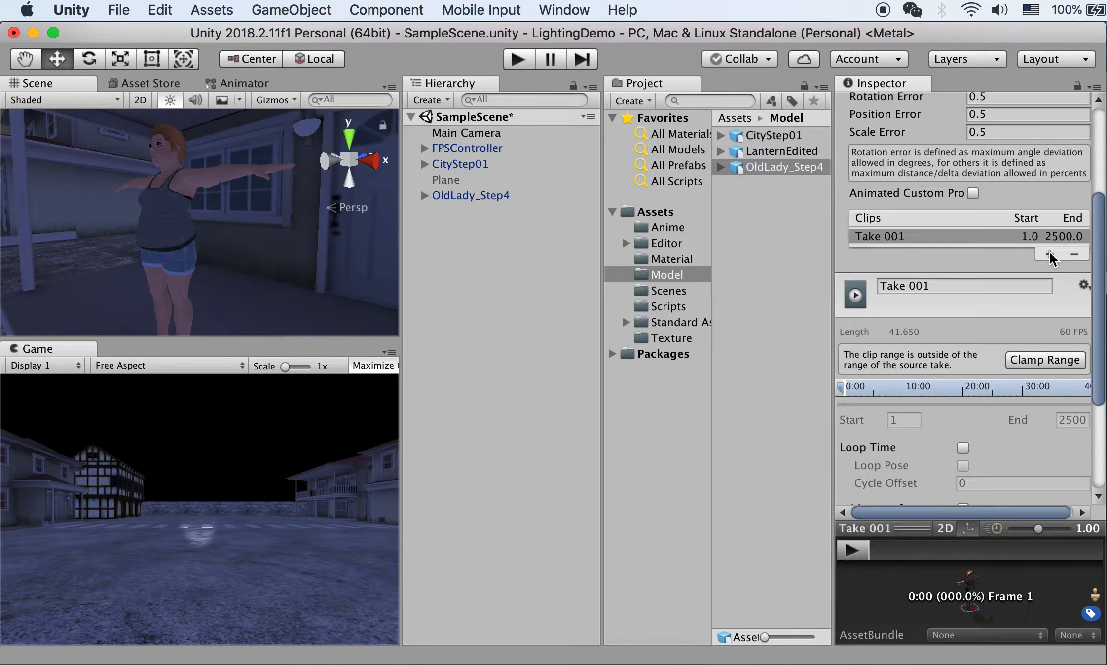
click(1049, 251)
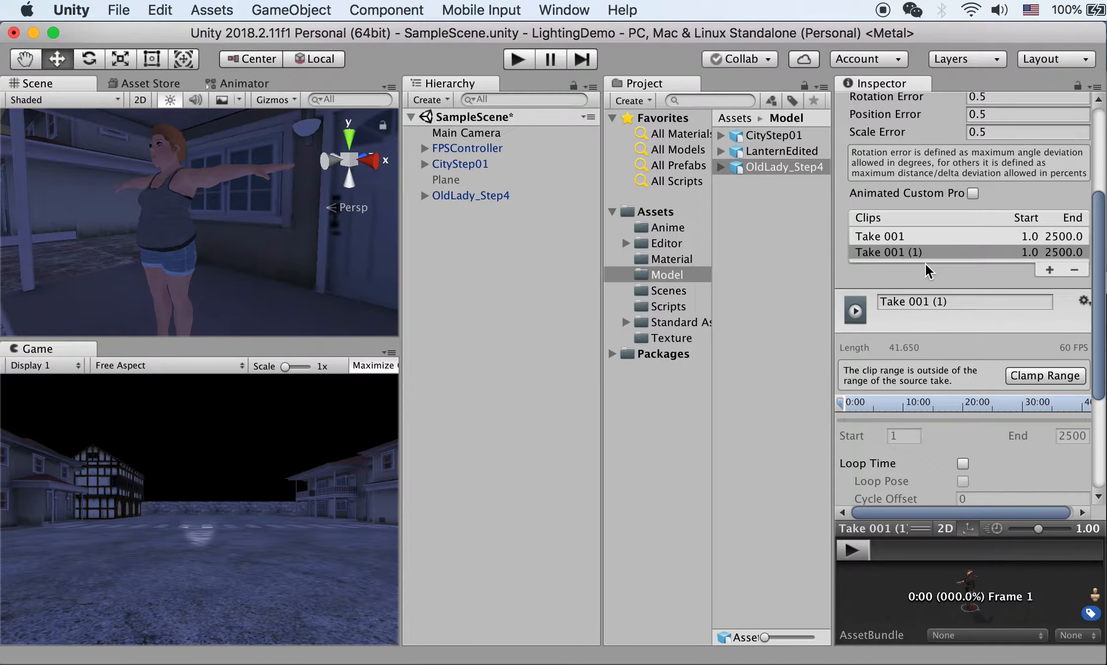
Step: Switch to the Old Lady Anime Frames document in Word and copy "Sit Idle" from the Frame 10-78 line
key(super+Tab)
key(super+Tab)
key(super+Tab)
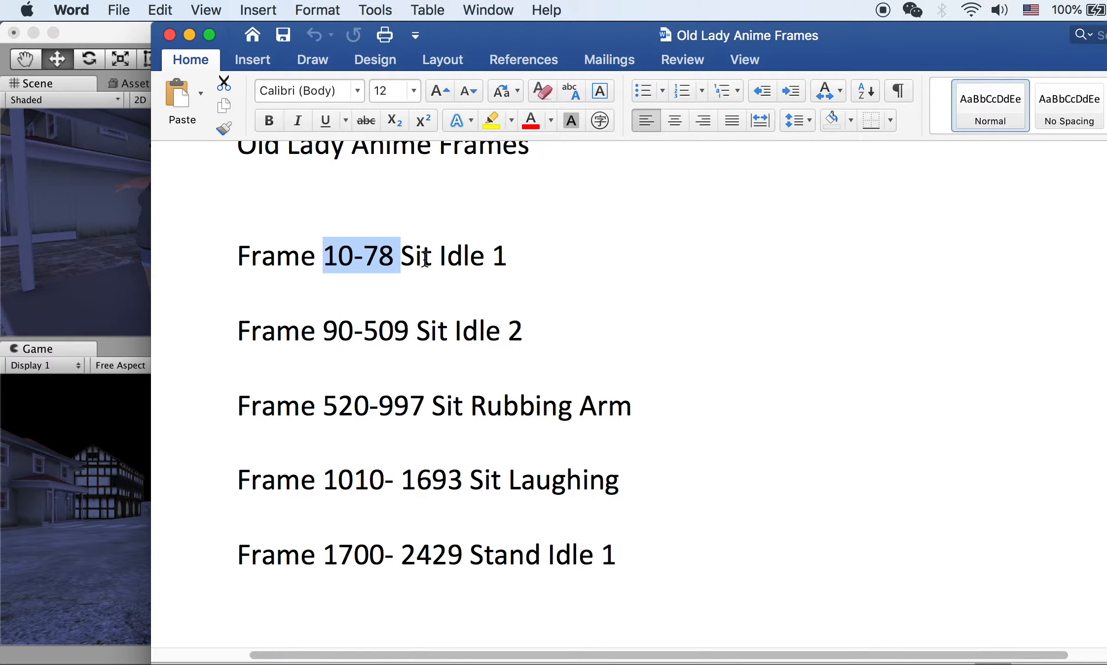
drag(492, 256, 413, 255)
key(super+c)
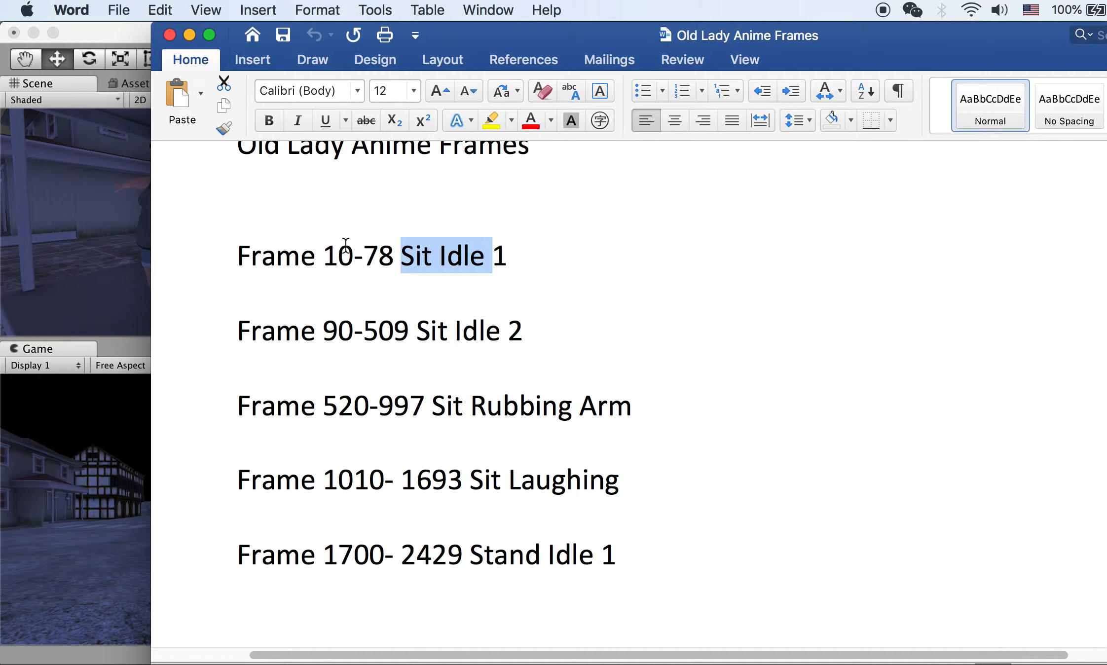
Step: Return to Unity and rename the newly added clip as Sit Idle1 using the copied text
key(super+Tab)
click(954, 295)
key(Home)
key(super+v)
key(shift+End)
key(BackSpace)
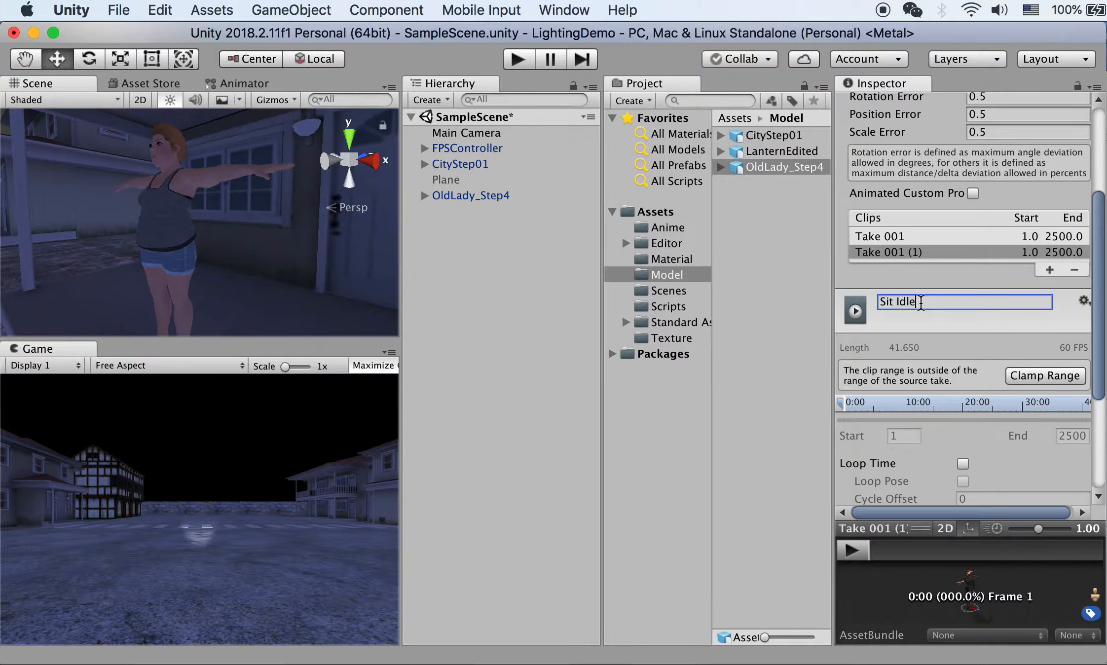
text(1)
key(Return)
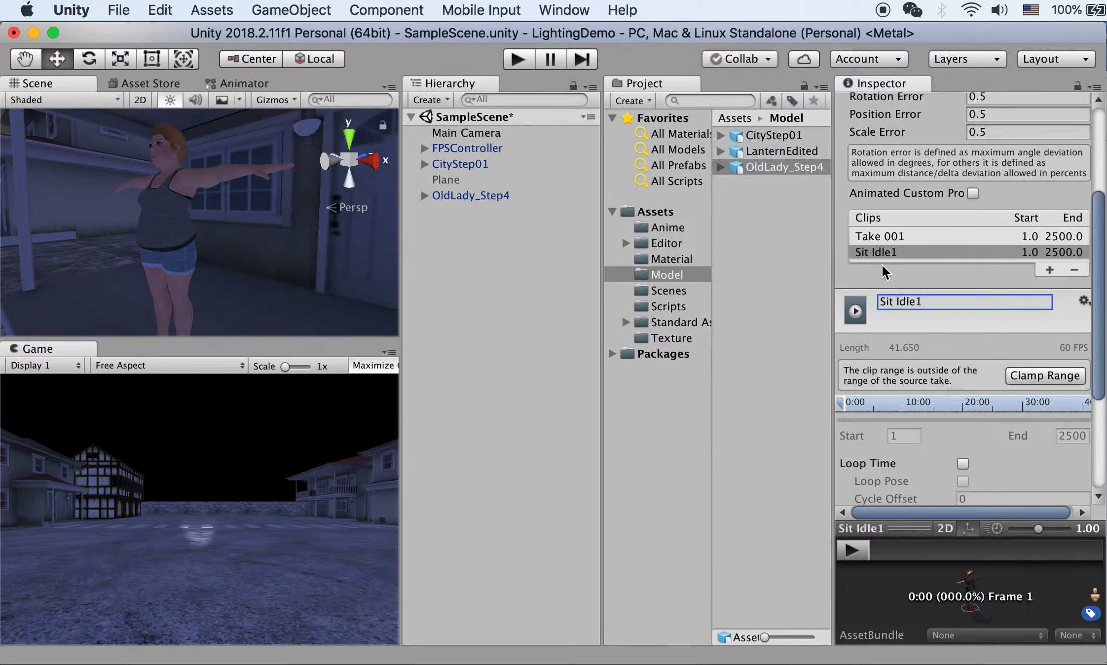
Step: Switch to Maya, select all joints, and narrow the visible time range to examine where the animation's keyframes end
scroll(890, 237, down, 3)
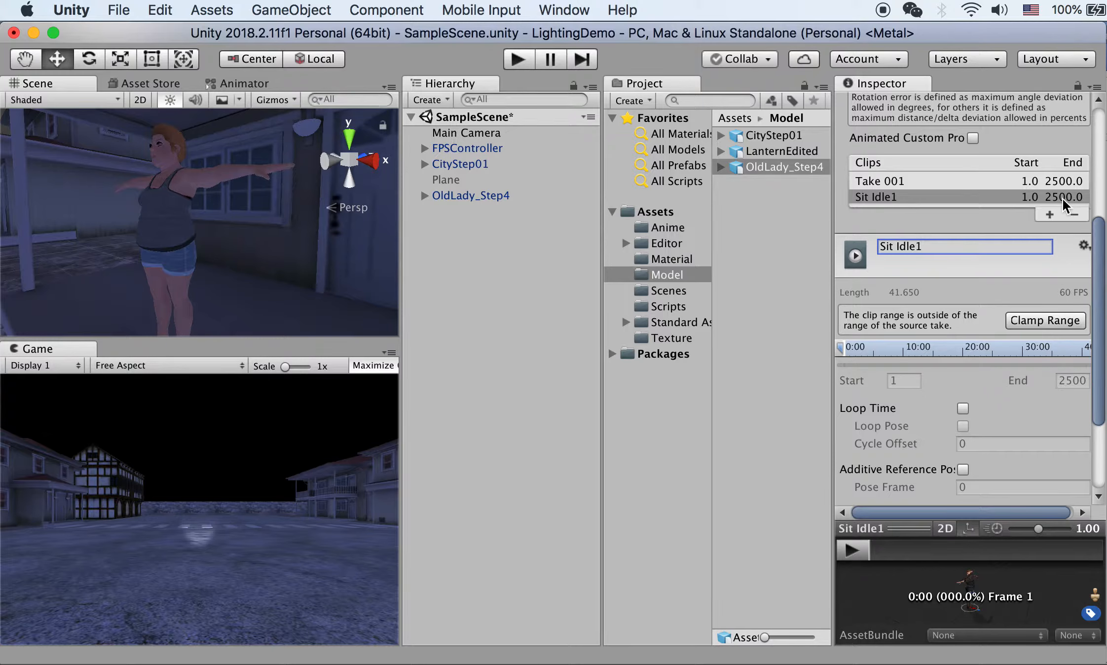
scroll(890, 296, down, 2)
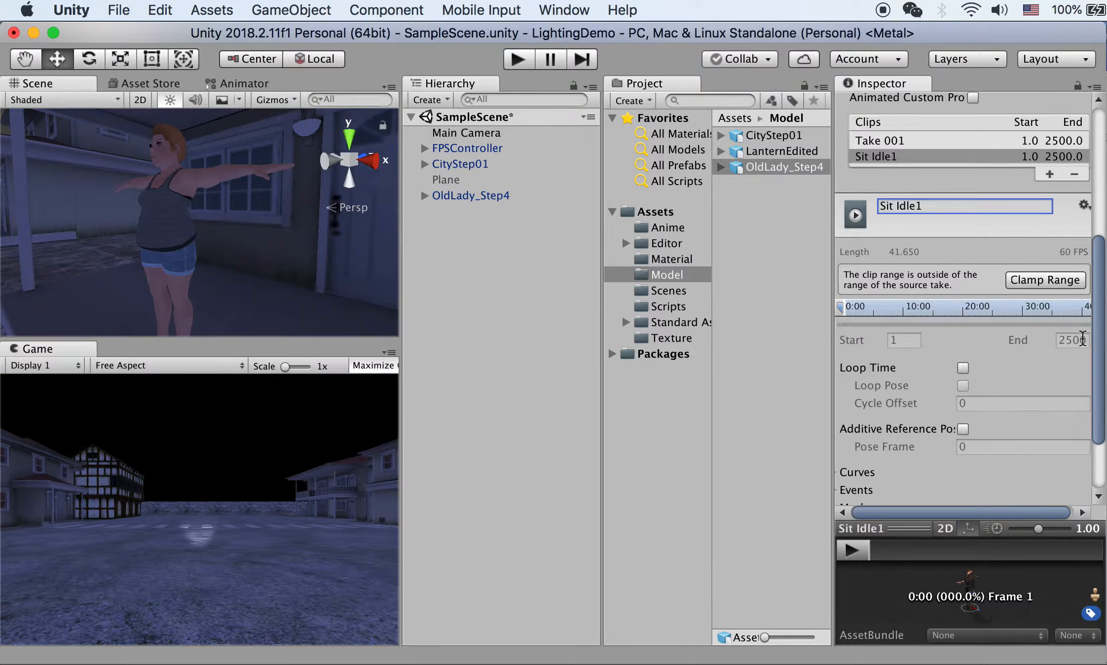
key(super+Tab)
key(super+Tab)
key(super+Tab)
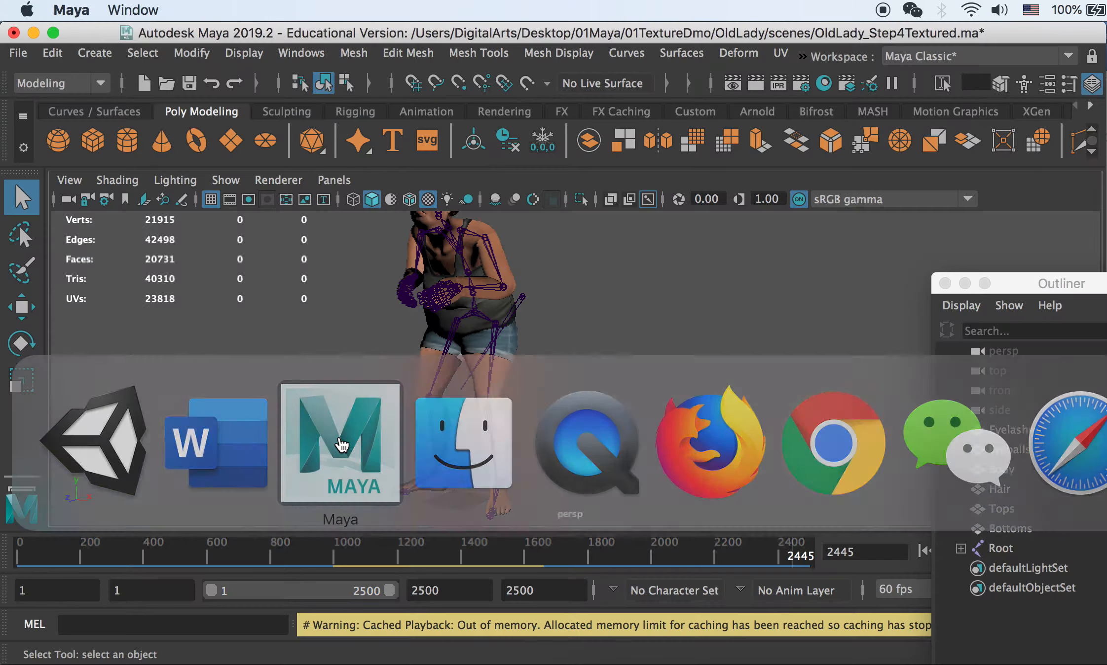
click(783, 565)
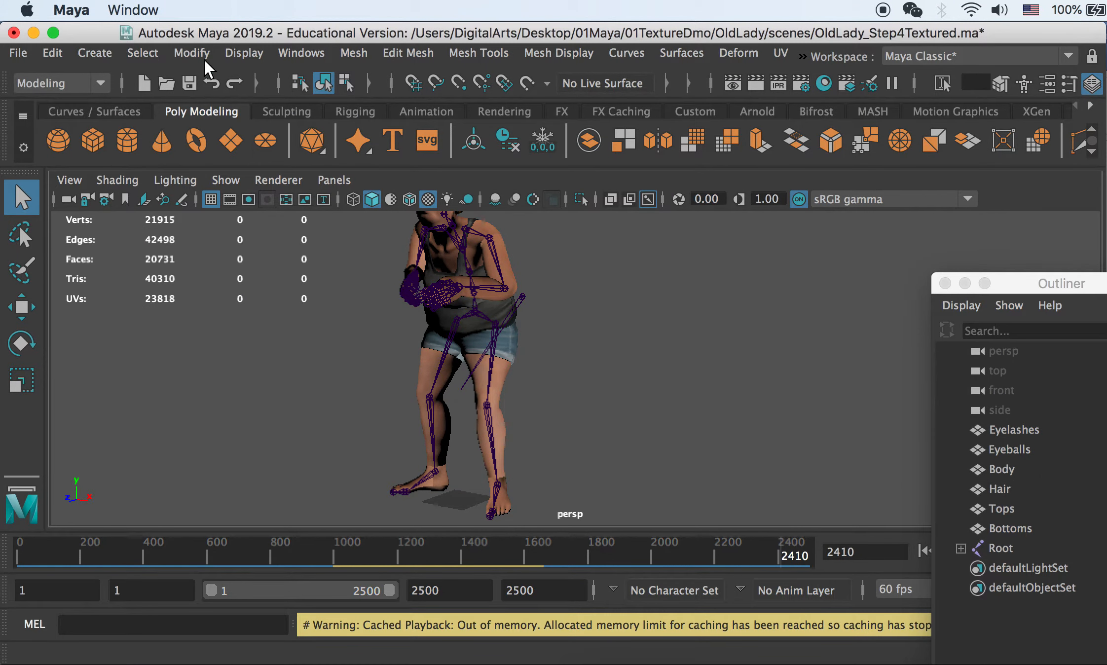
click(141, 53)
mouse_move(168, 116)
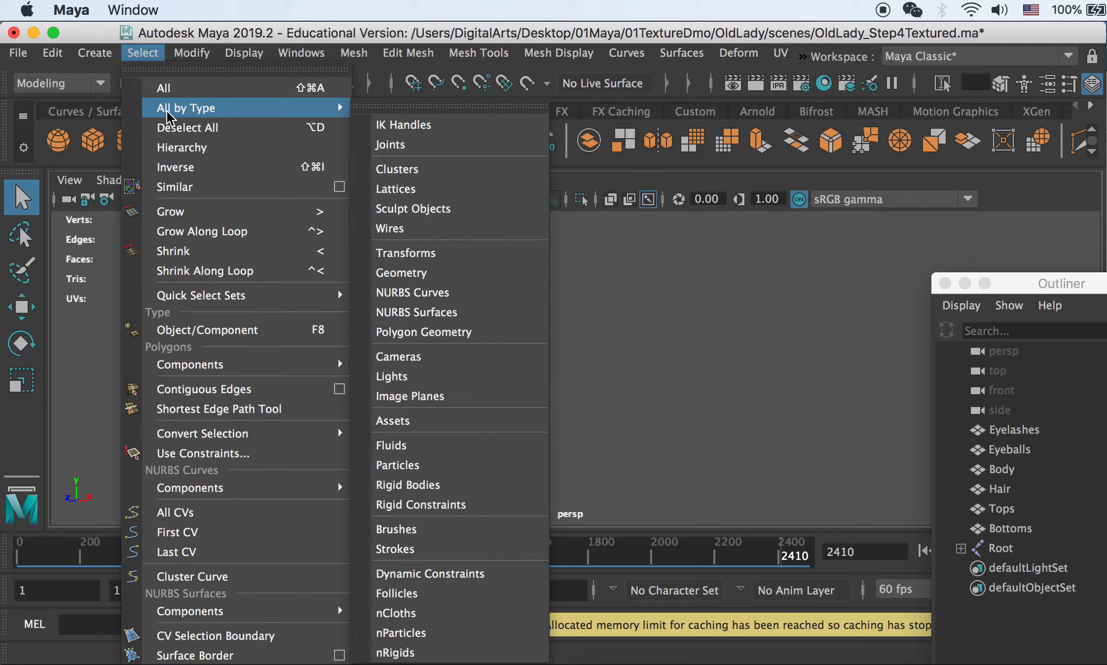
click(395, 145)
drag(792, 555, 789, 566)
drag(213, 591, 371, 595)
drag(699, 558, 689, 559)
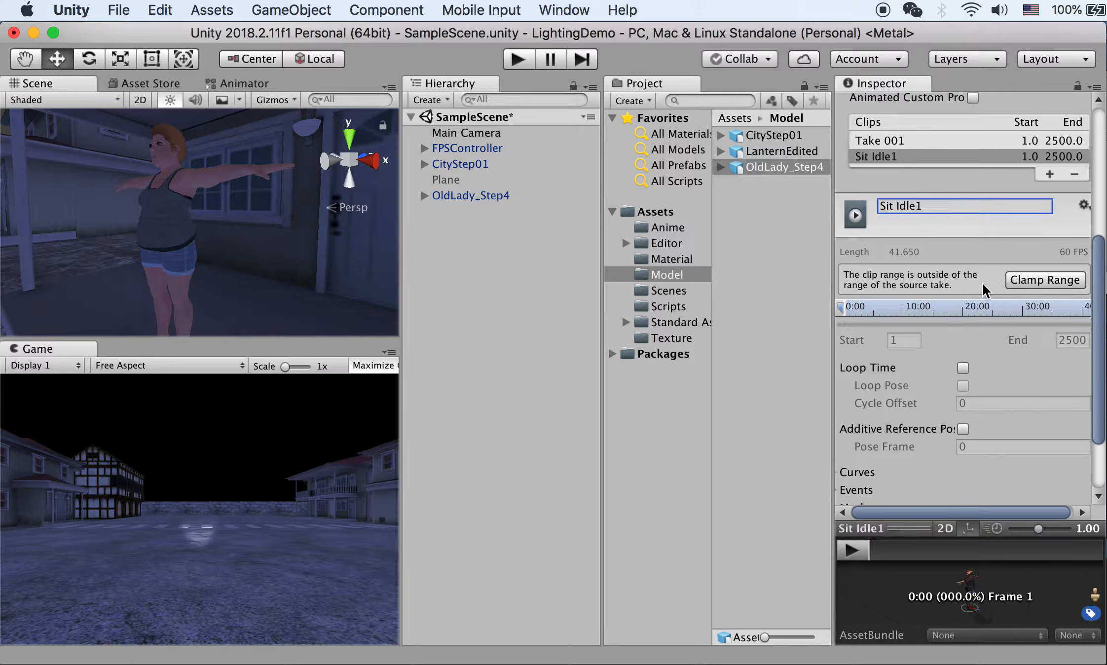
Step: Clamp the Sit Idle1 clip to the source take's range and set its start frame to 10 and end frame to 78
click(1048, 279)
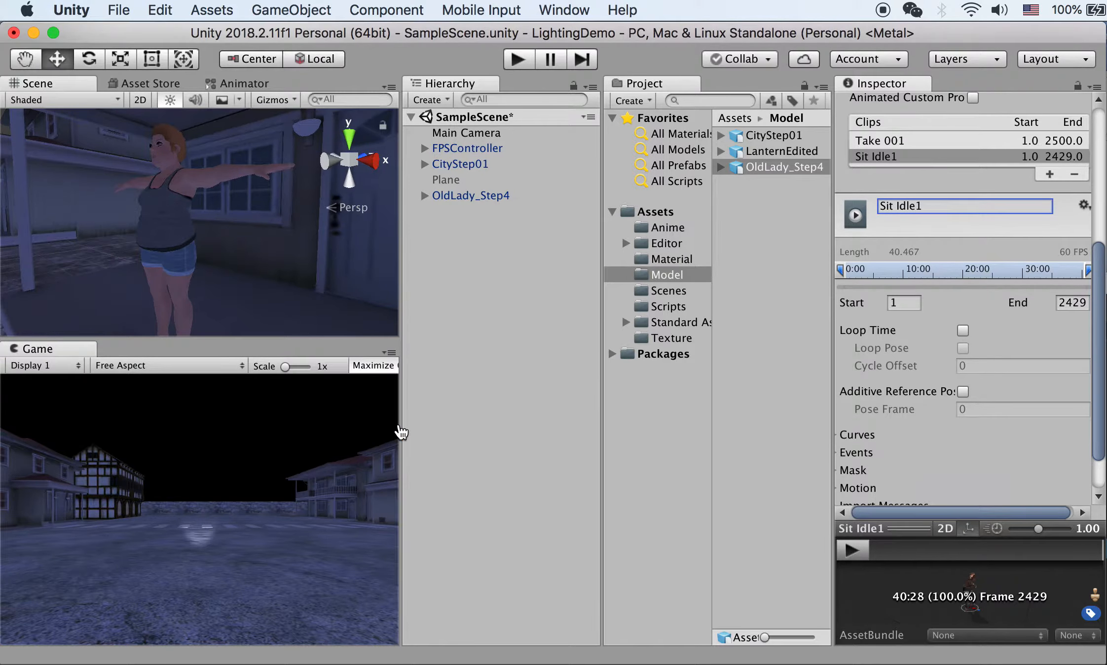
key(super+Tab)
key(super+Tab)
click(903, 302)
text(10)
click(1085, 302)
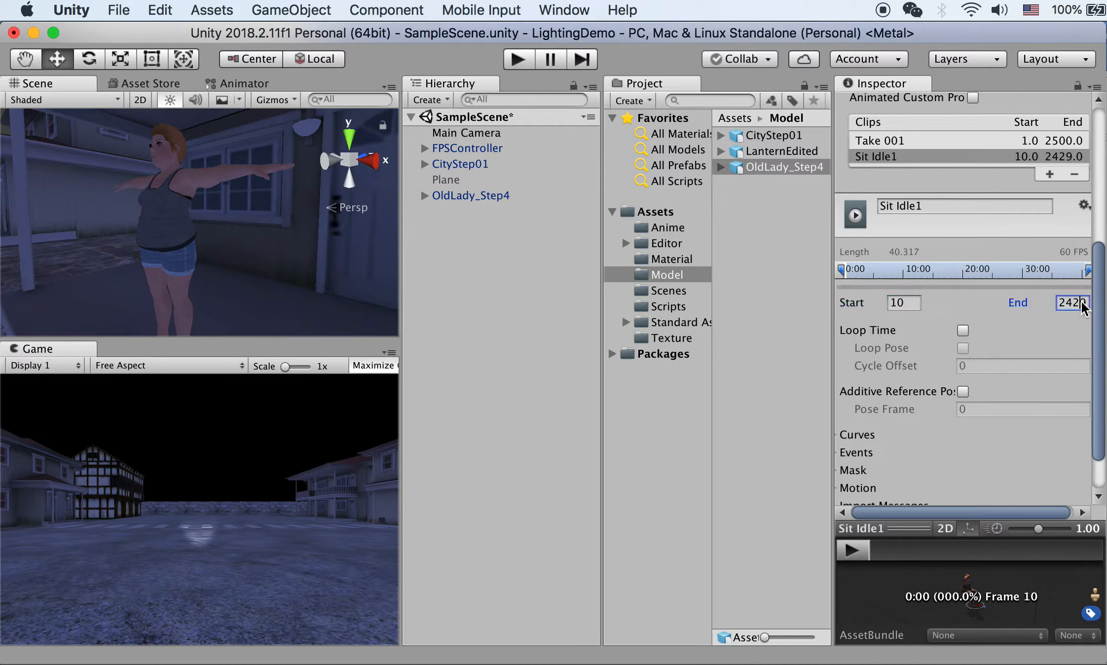
text(78)
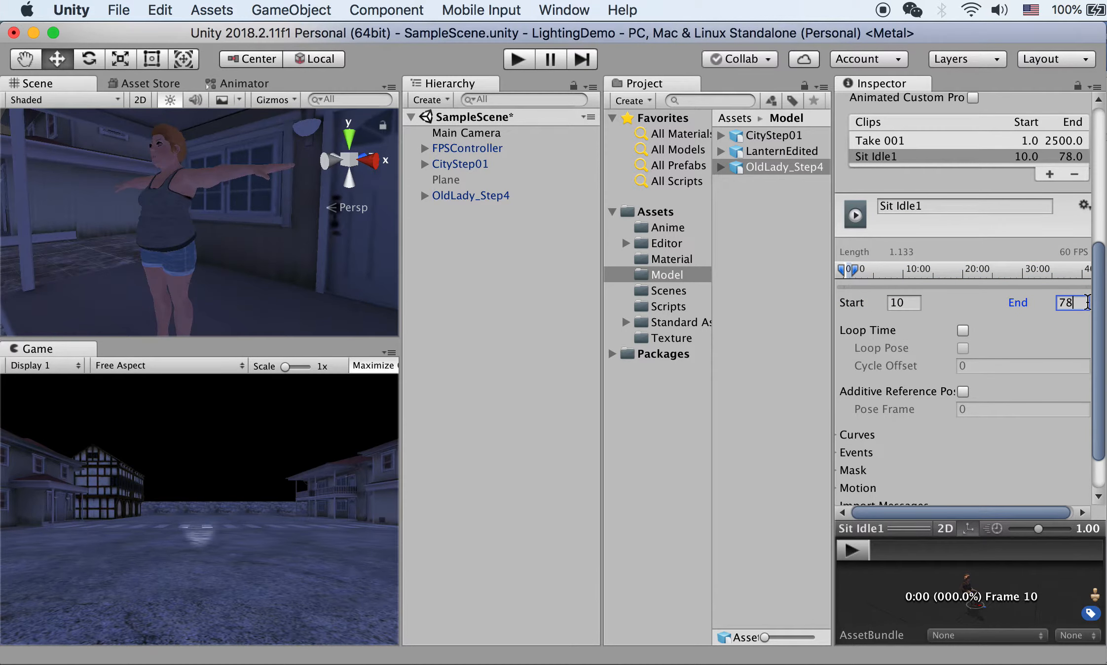
Step: Enable Loop Time for Sit Idle1, apply the import settings, and expand the OldLady_Step4 model to show its clips
click(962, 330)
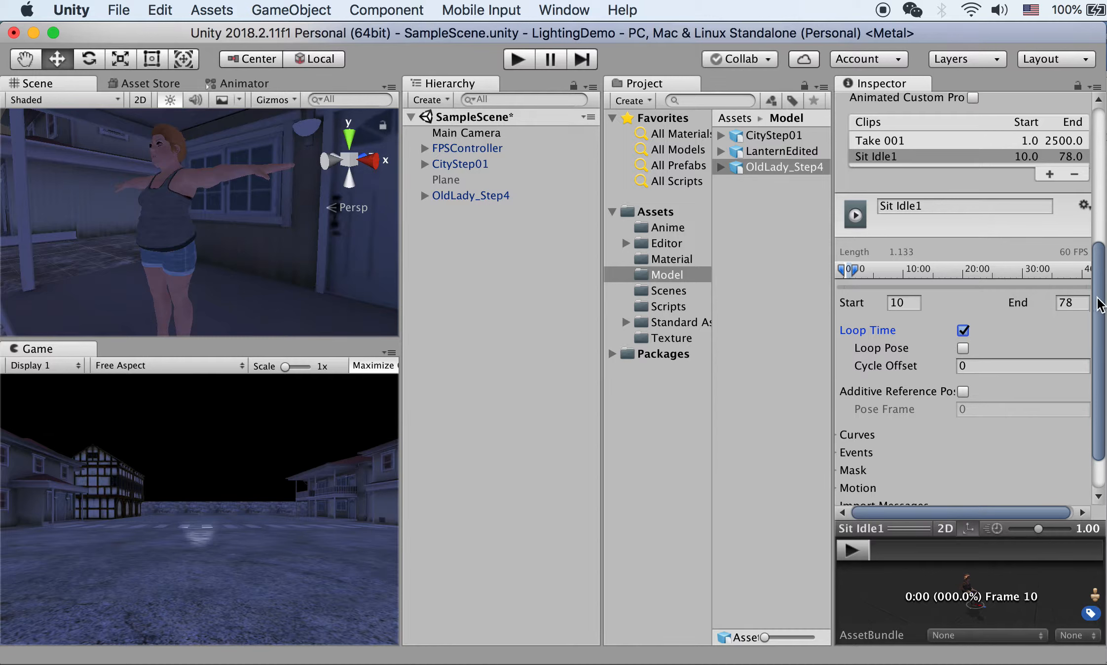
scroll(1099, 305, down, 3)
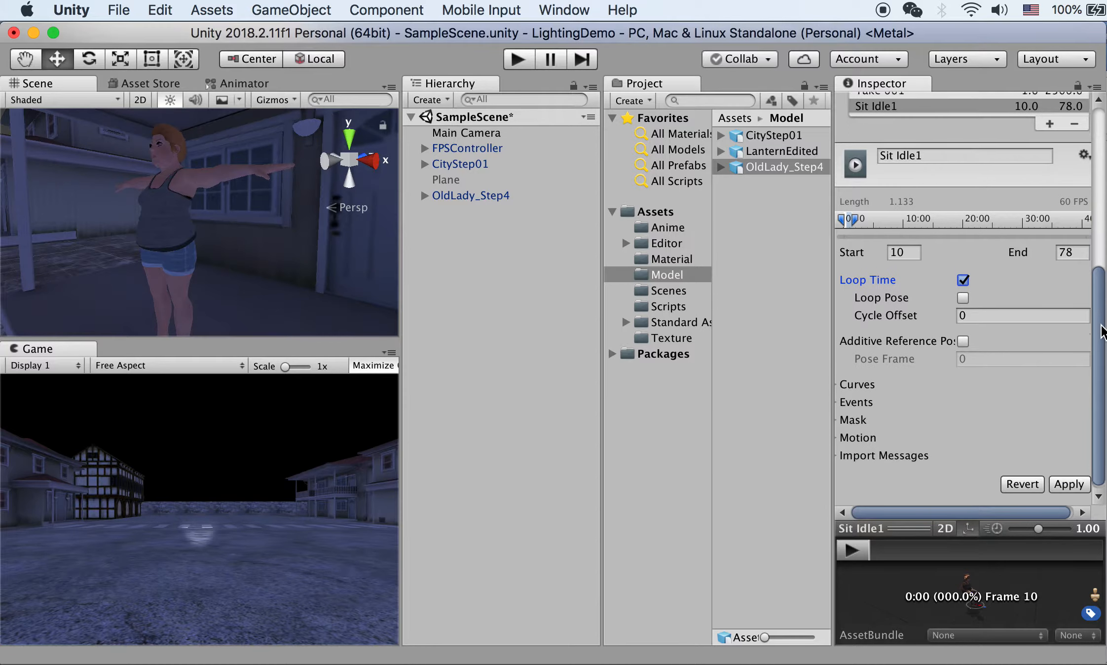
click(1076, 479)
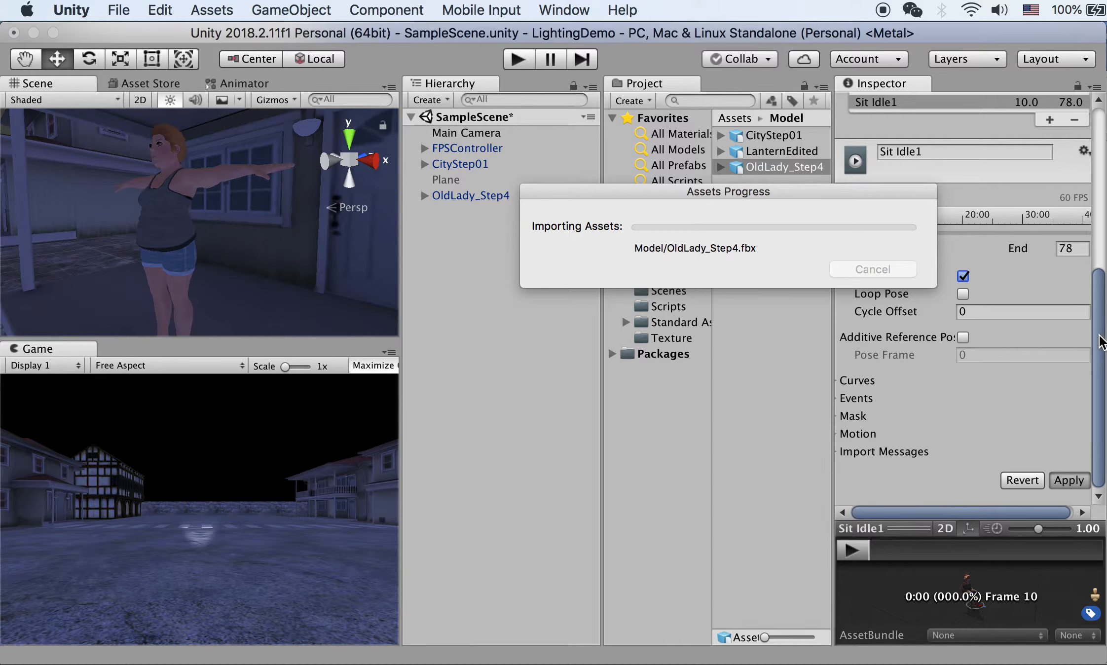
drag(1099, 342, 1096, 264)
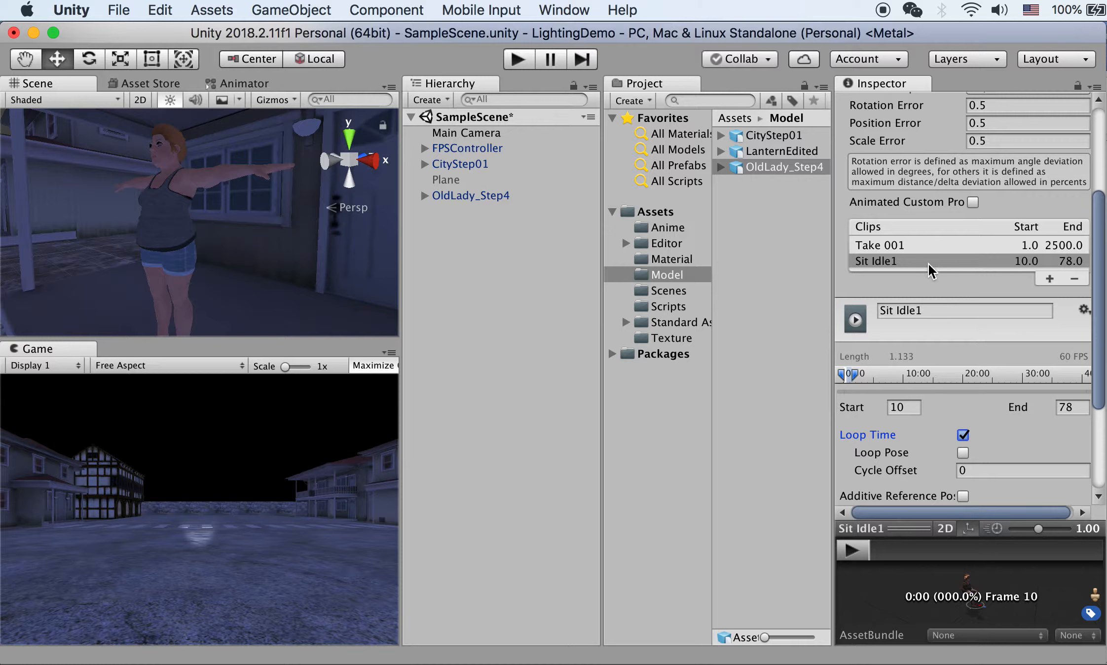
click(721, 168)
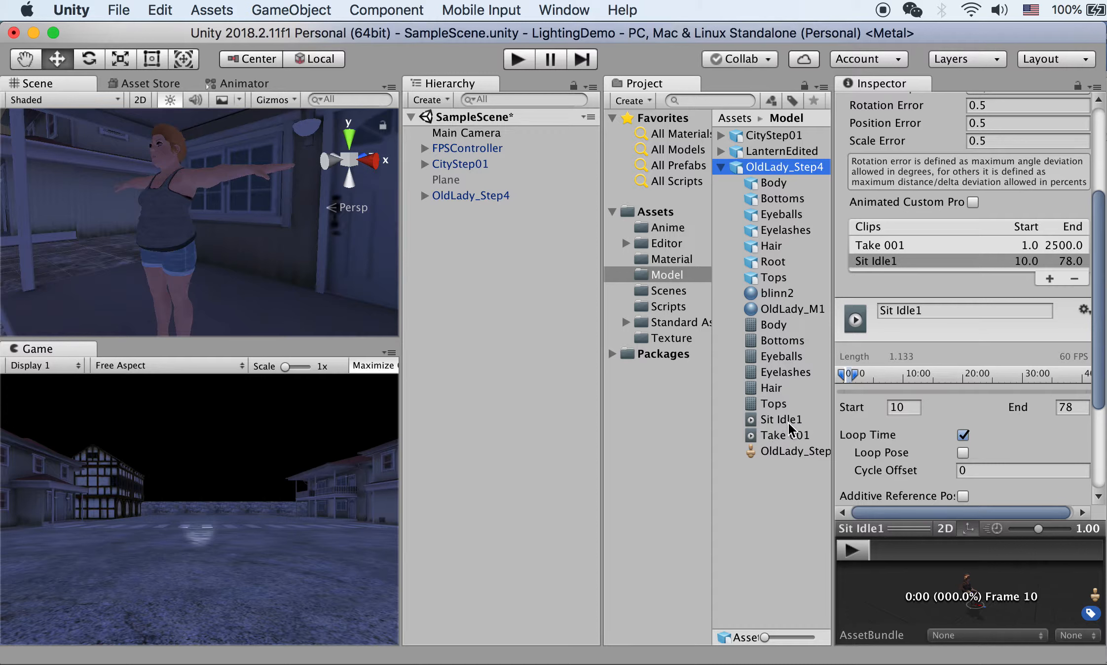
Step: Open the OldLadyAnime1 controller from the Anime folder and delete its Take 001 state
click(659, 228)
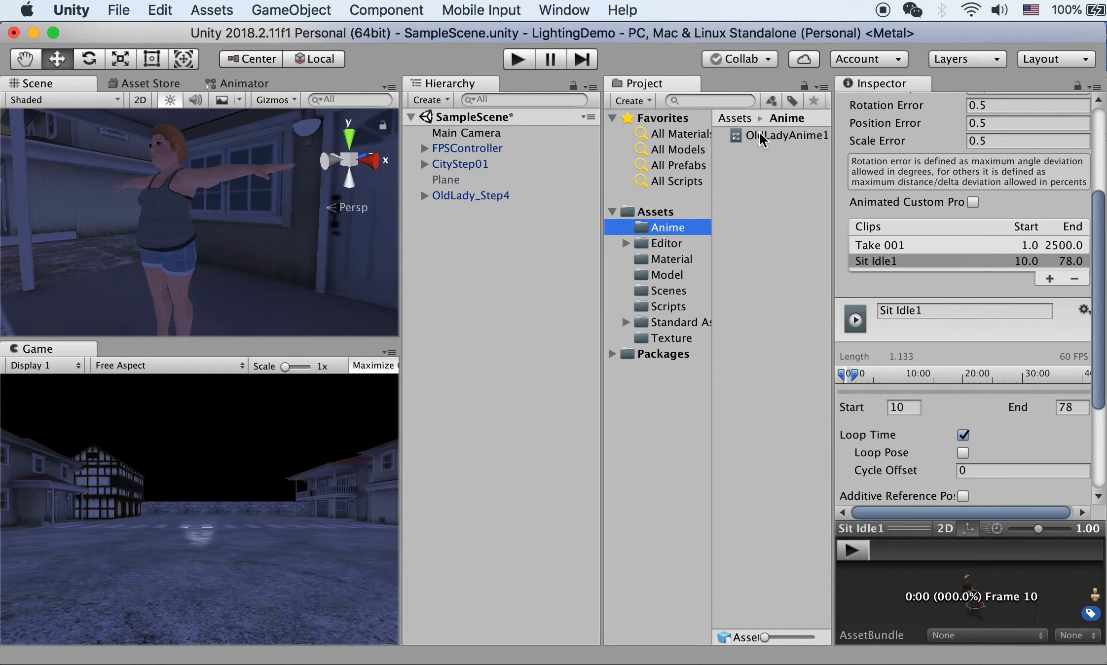
click(784, 136)
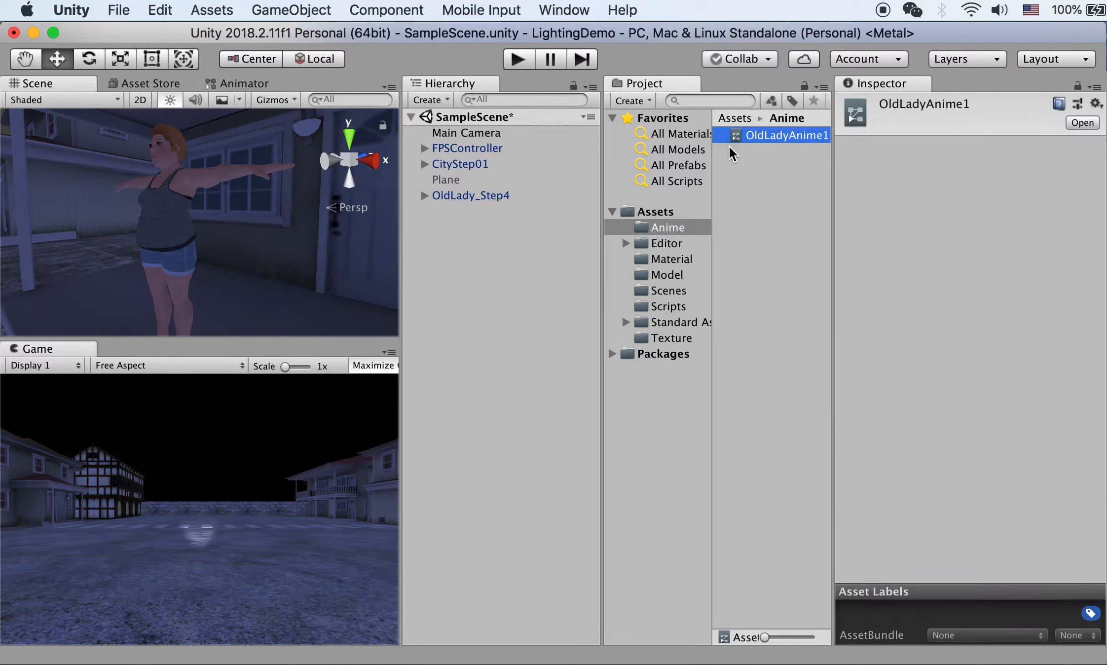
double_click(766, 132)
click(303, 172)
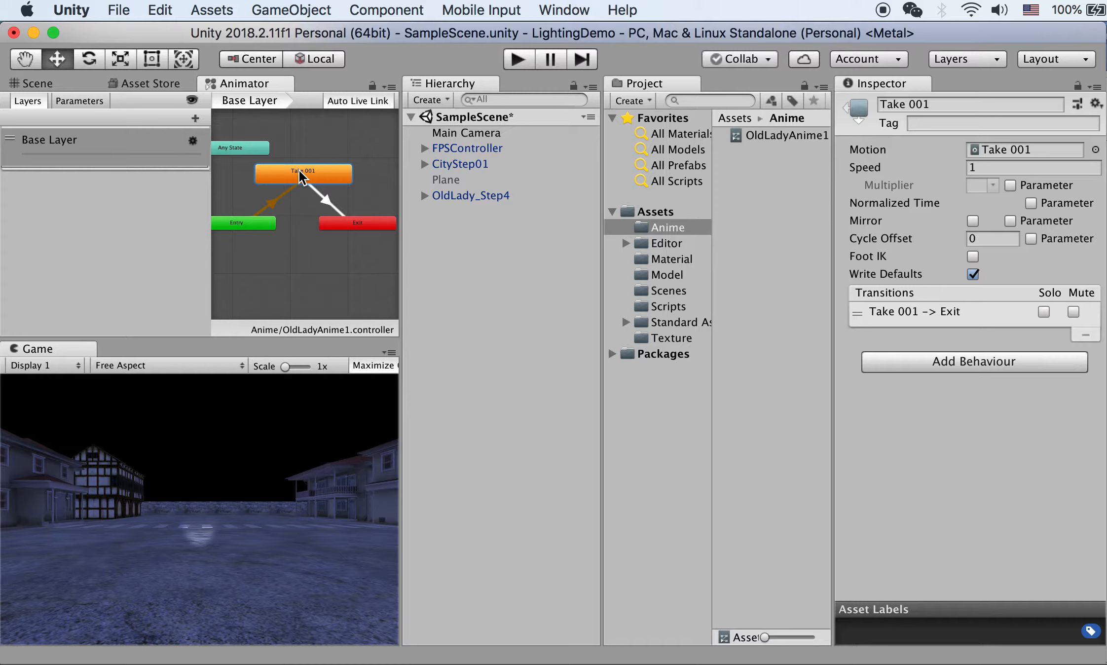
right_click(299, 169)
click(338, 254)
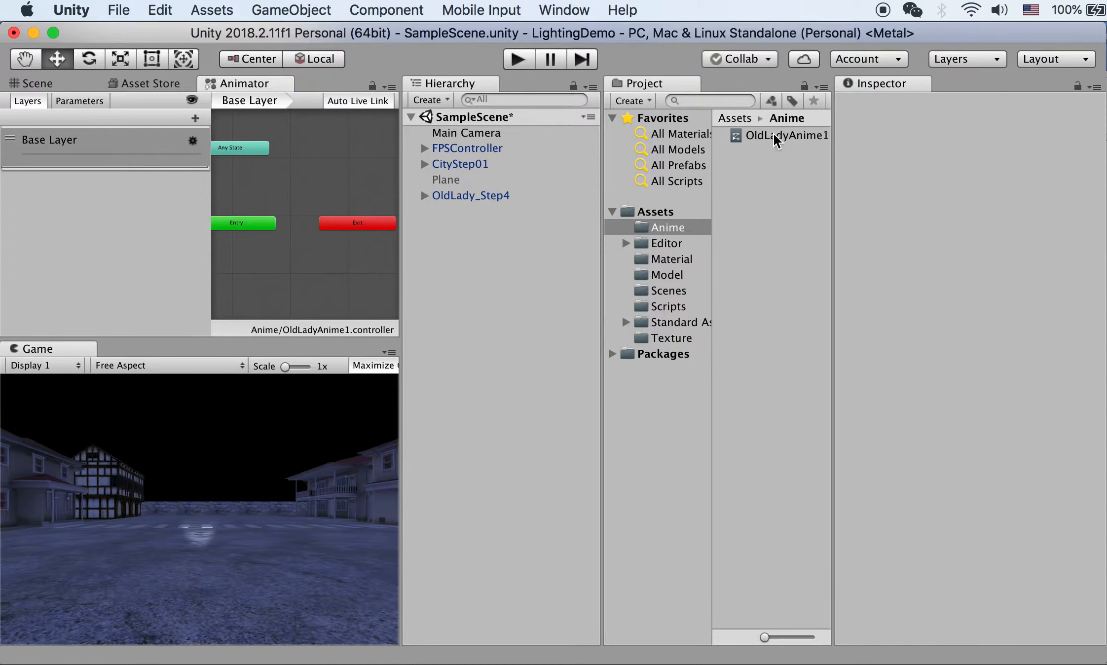
Step: Add the Sit Idle1 clip from the Model folder to the controller as a state and make a transition from it to Exit
click(665, 274)
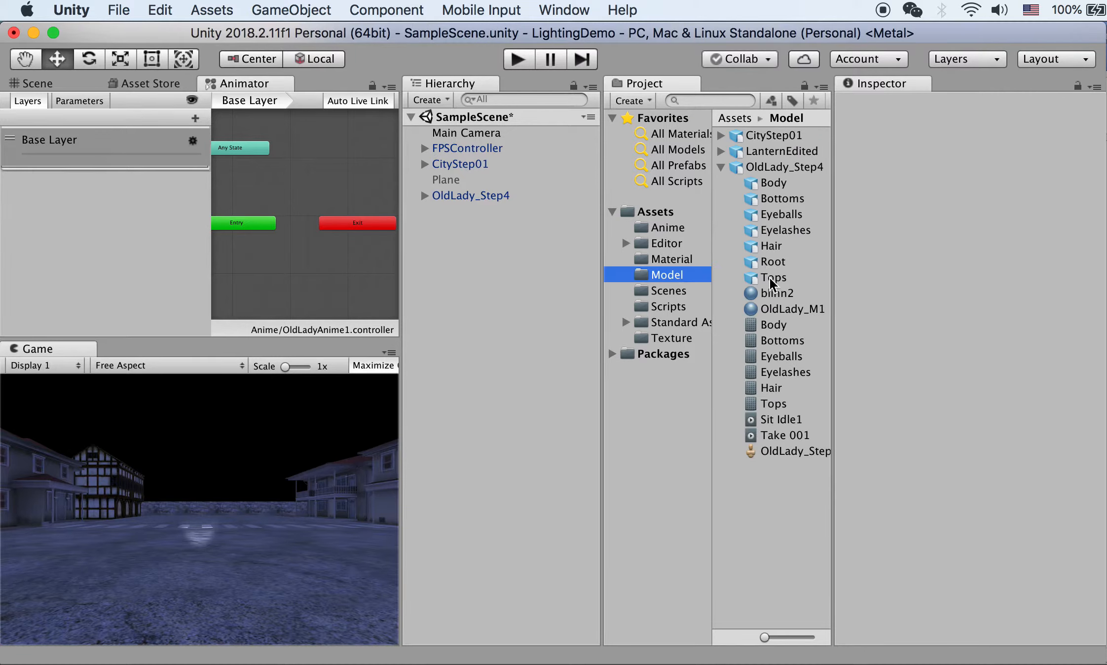
drag(775, 420, 290, 191)
right_click(291, 186)
click(322, 192)
click(360, 225)
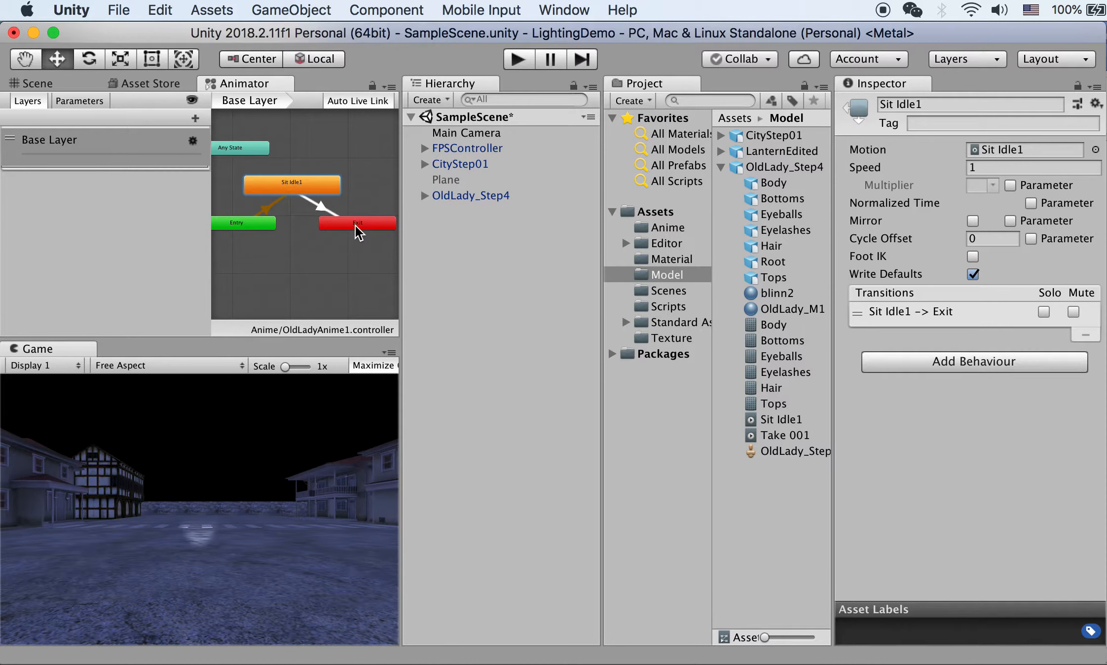
Step: Play the scene, walk up to the old lady with the lantern to examine her sitting animation, and stop playback
click(532, 58)
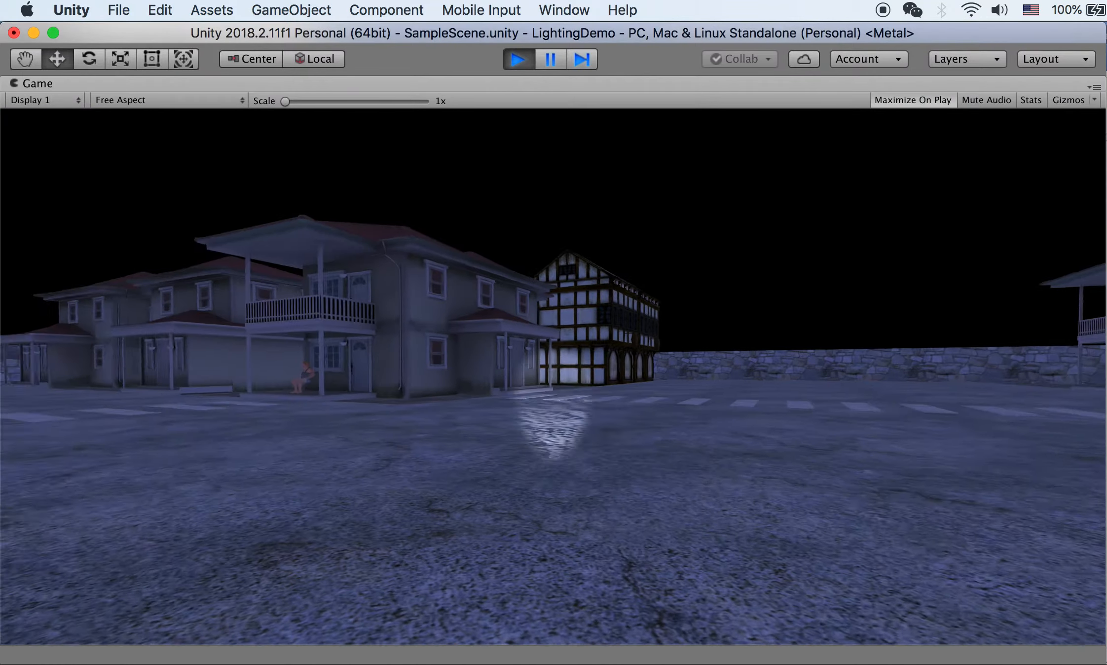
key(w)
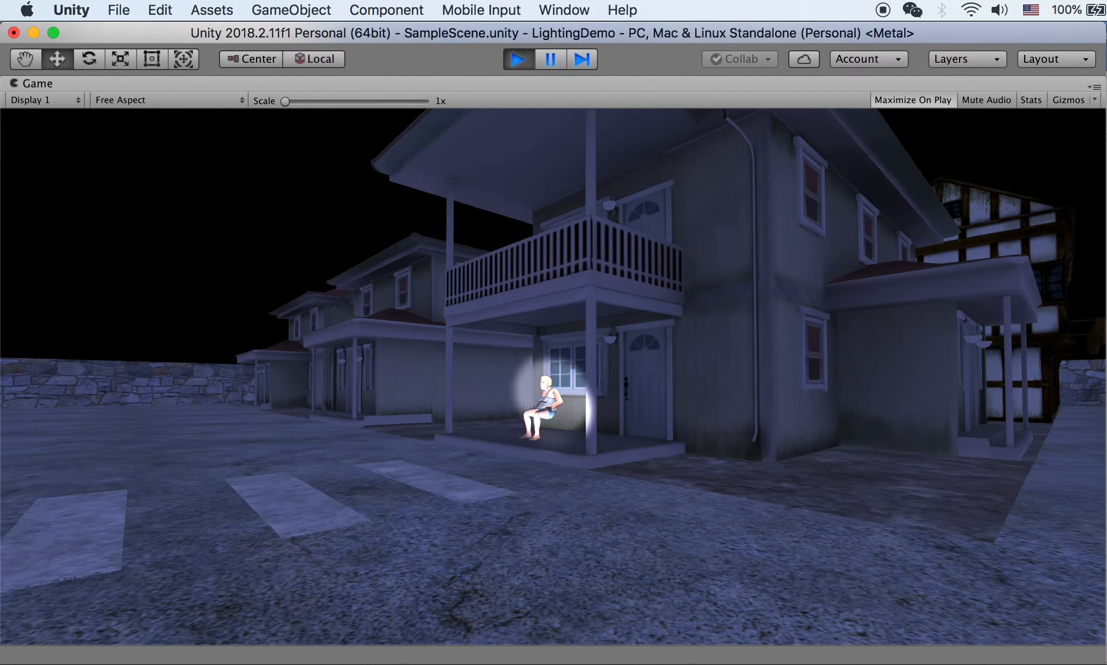
key(w)
key(a)
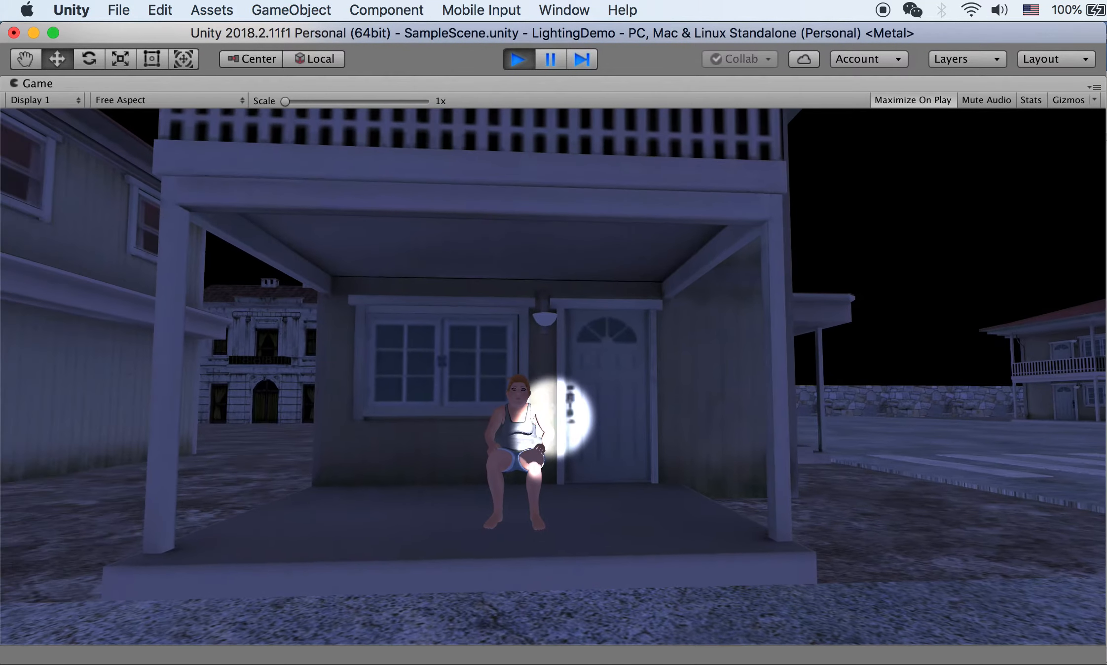
key(2)
key(w)
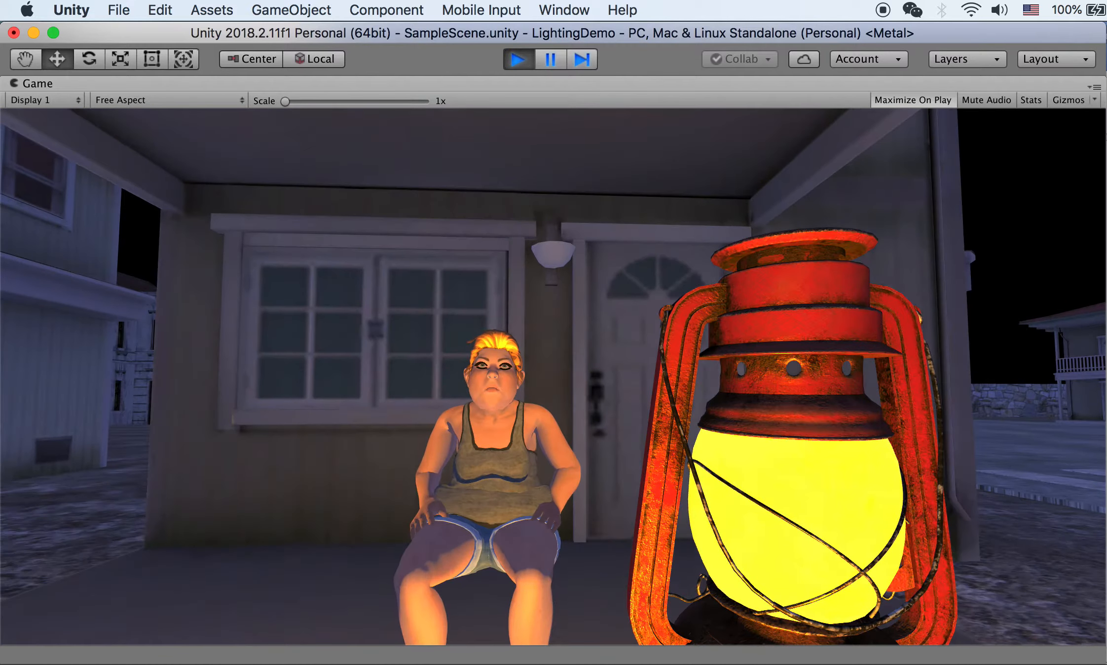
key(s)
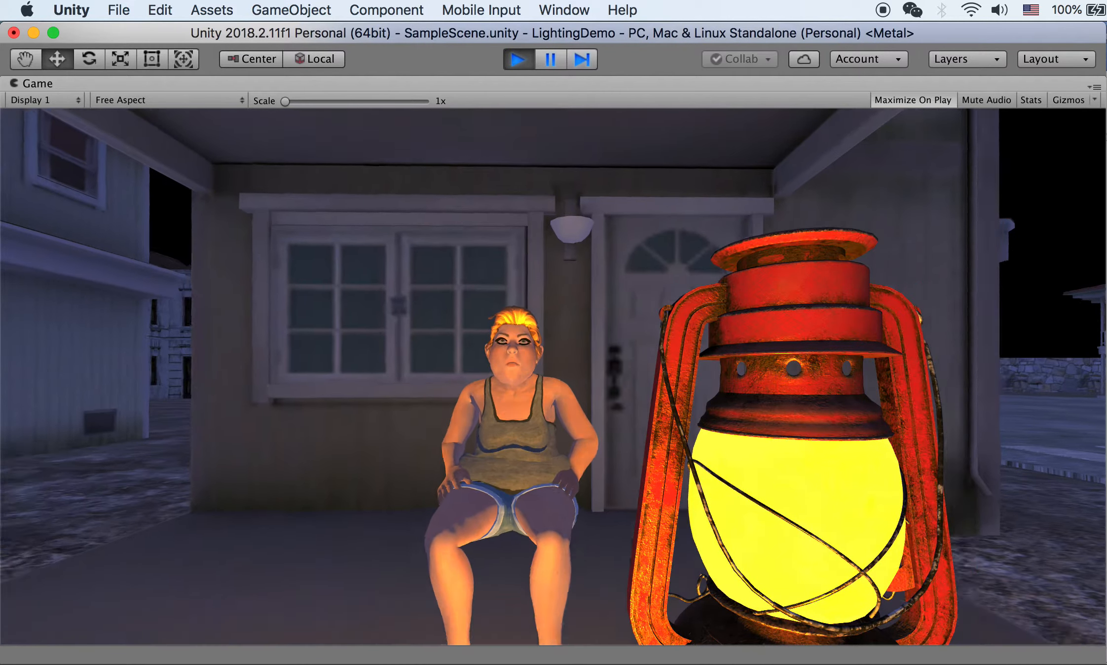
key(d)
key(w)
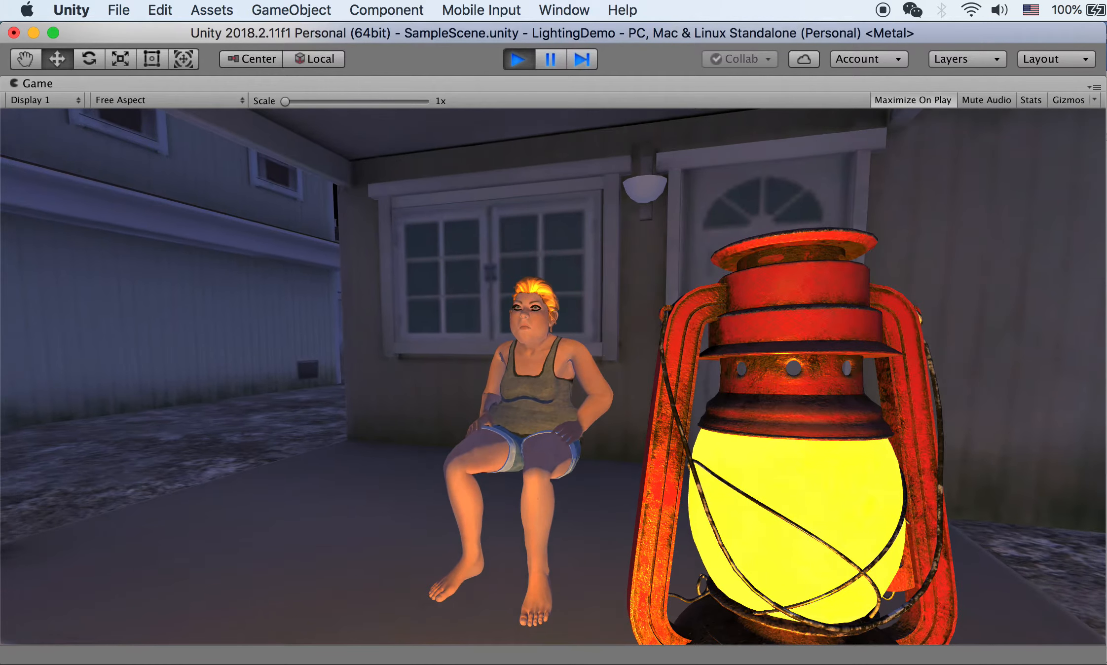
key(s)
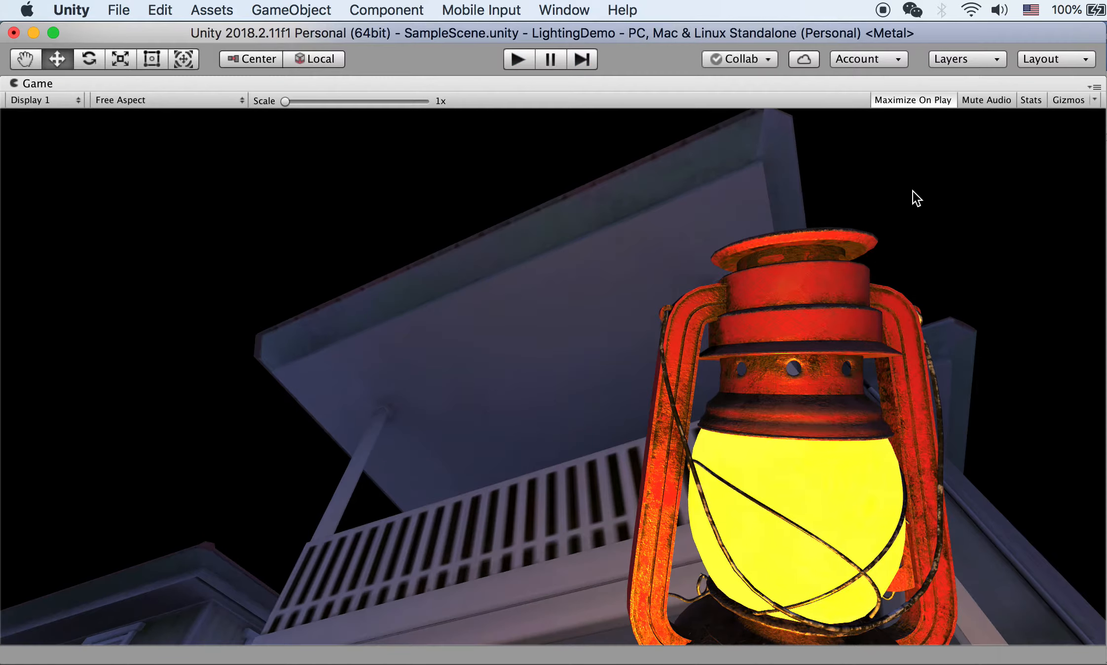
key(super+p)
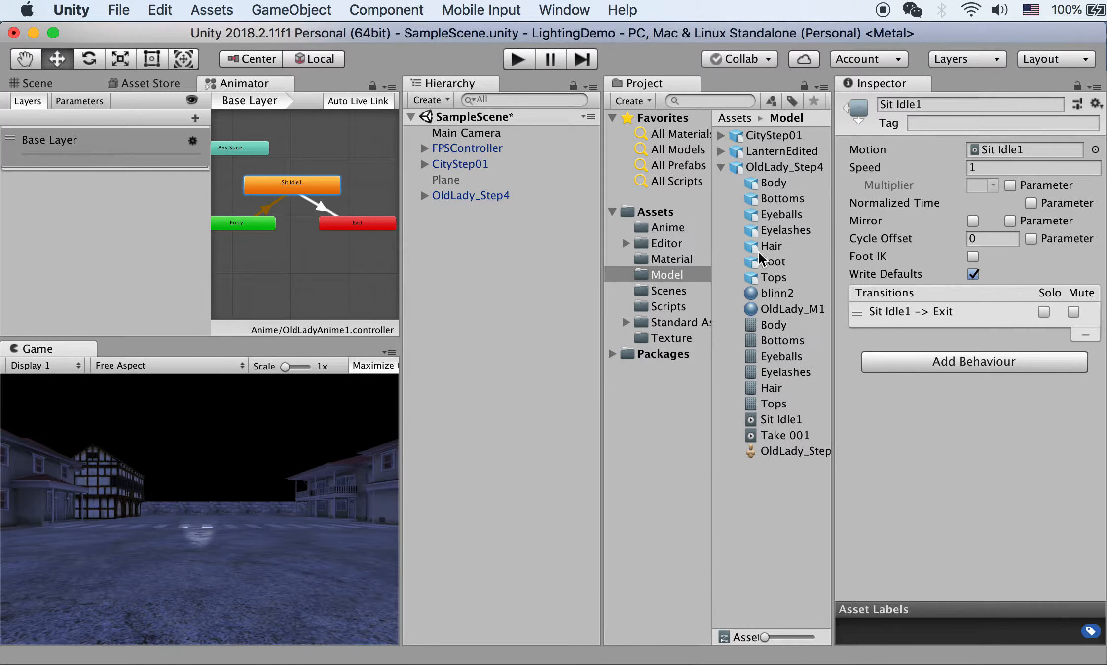
Step: Reopen OldLady_Step4's animation import settings, consult the frame list in Word, and add a new clip named Sit Idle2 in Unity
click(762, 167)
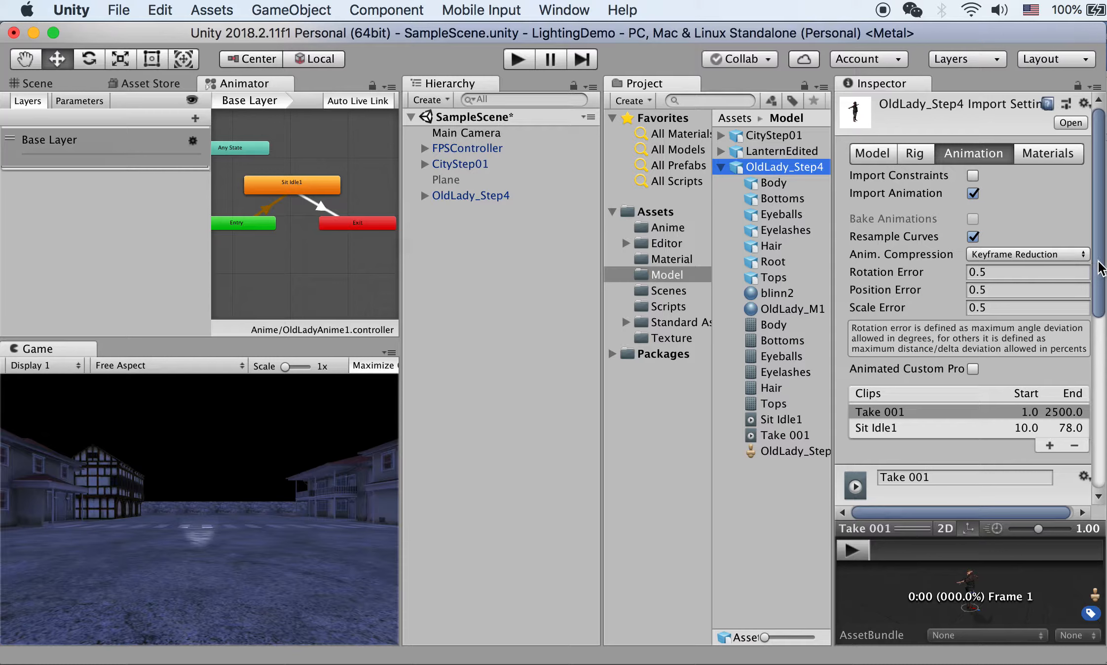
scroll(1060, 279, down, 5)
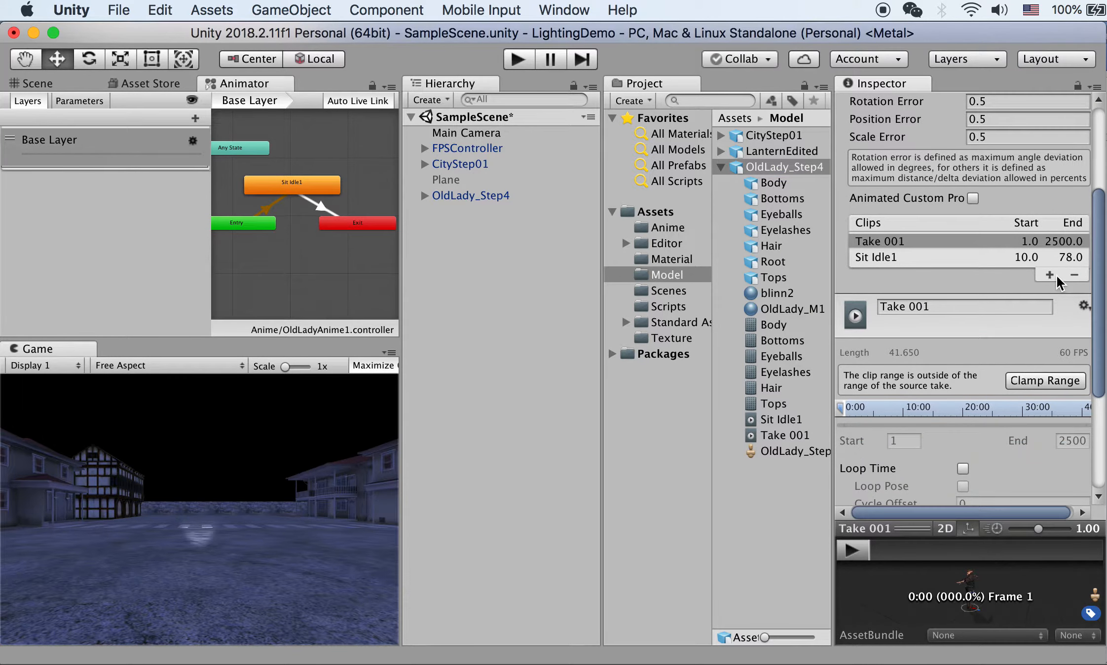
key(super+Tab)
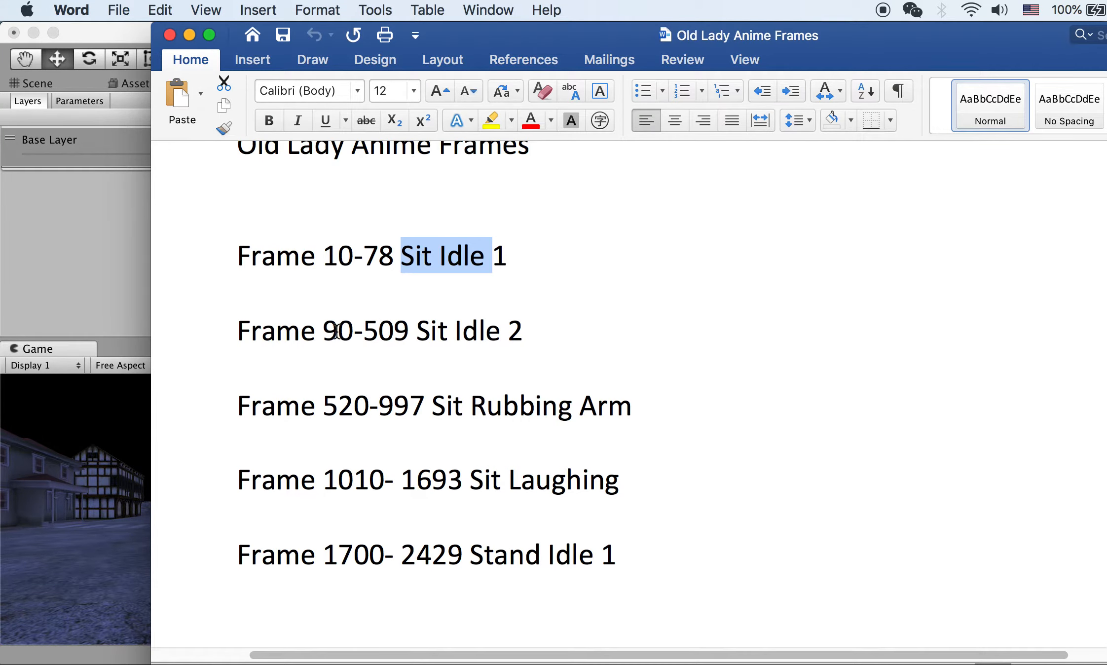
key(super+Tab)
key(super+Tab)
key(super+Tab)
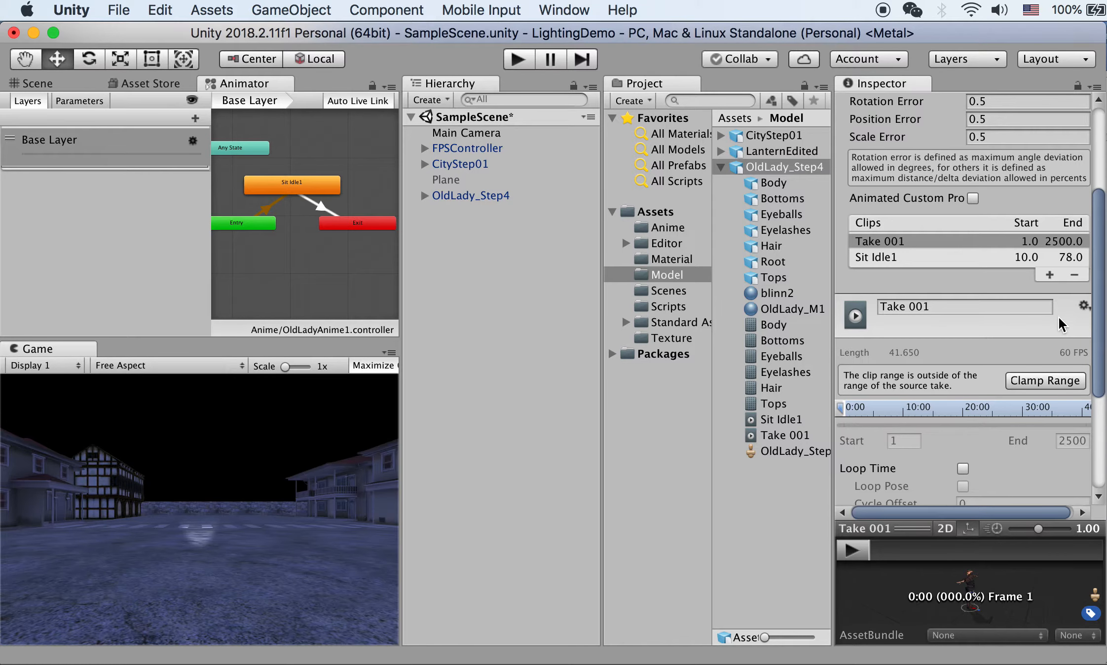
click(1049, 274)
click(912, 323)
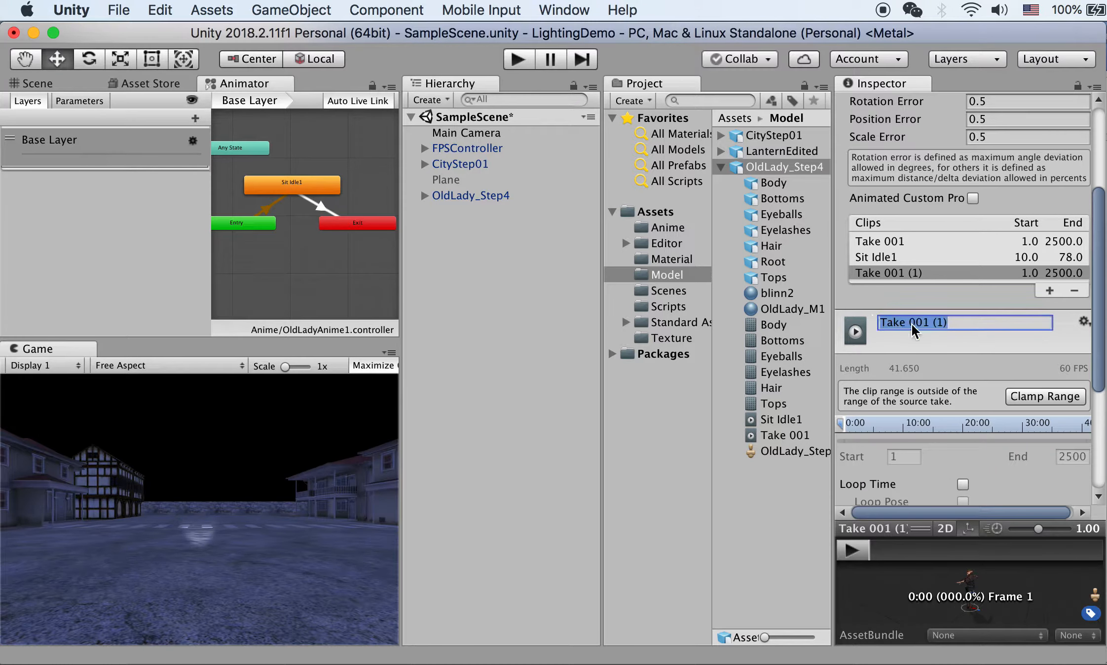
text(Sit Idle)
text(2)
key(Return)
Step: Clamp the Sit Idle2 clip range and set its start frame to 90 and end frame to 259
scroll(1057, 355, down, 2)
click(1057, 355)
click(900, 365)
text(90)
click(1078, 365)
text(259)
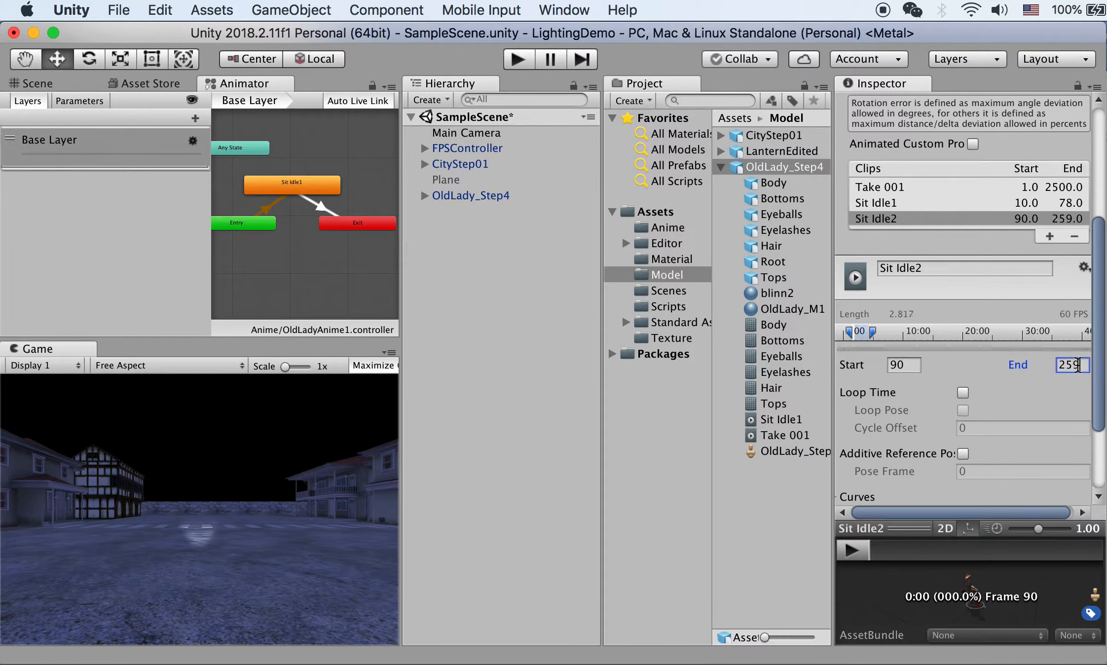
Step: Recheck the Word frame list, correct Sit Idle2's end frame to 509, and apply the import settings with Loop Time enabled
key(super+Tab)
key(super+Tab)
click(1078, 365)
text(509)
key(Return)
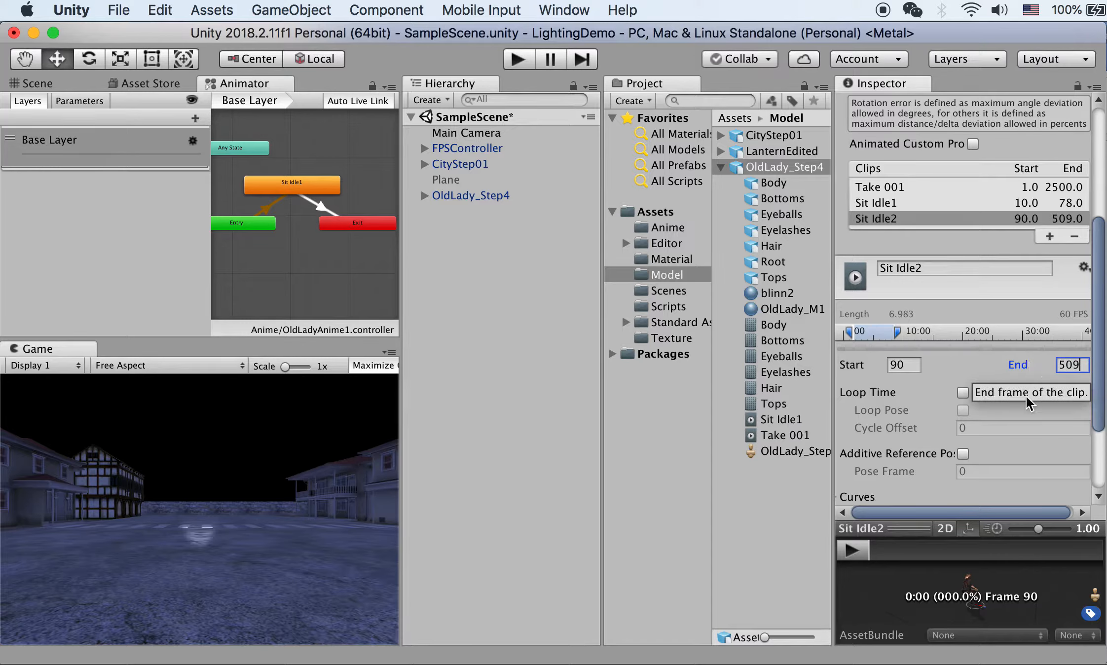
click(963, 393)
scroll(1099, 375, down, 5)
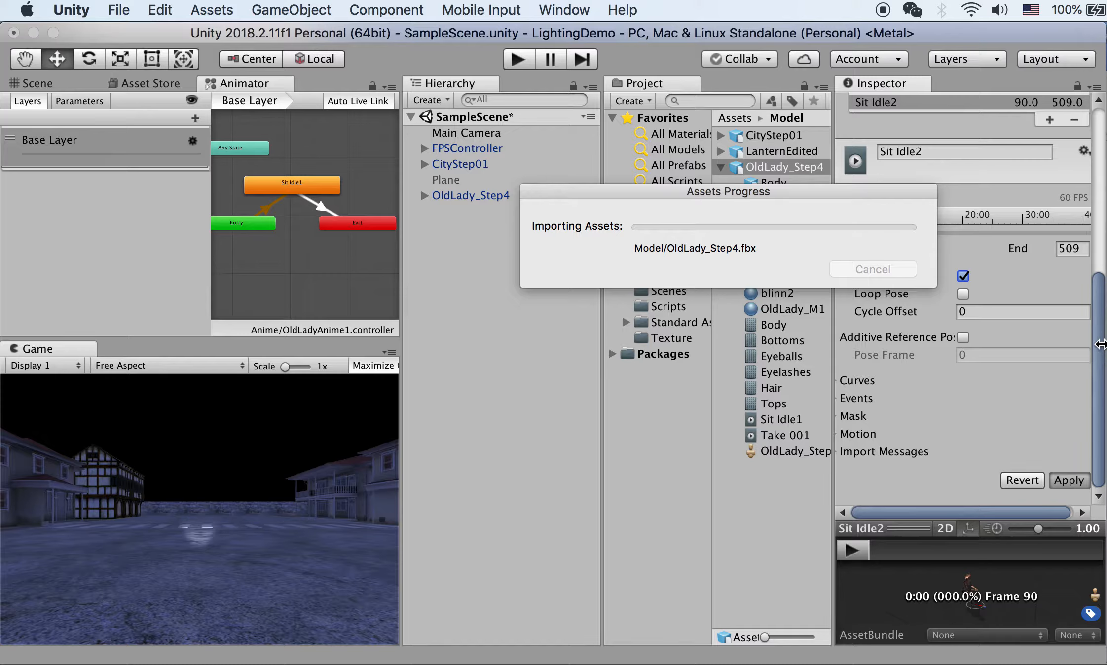
Step: Add another clip to the clip list, switch to Word, and copy "Sit Rubbing Arm" from the Frame 520-997 line
drag(1100, 344, 1099, 275)
click(1049, 263)
key(super+Tab)
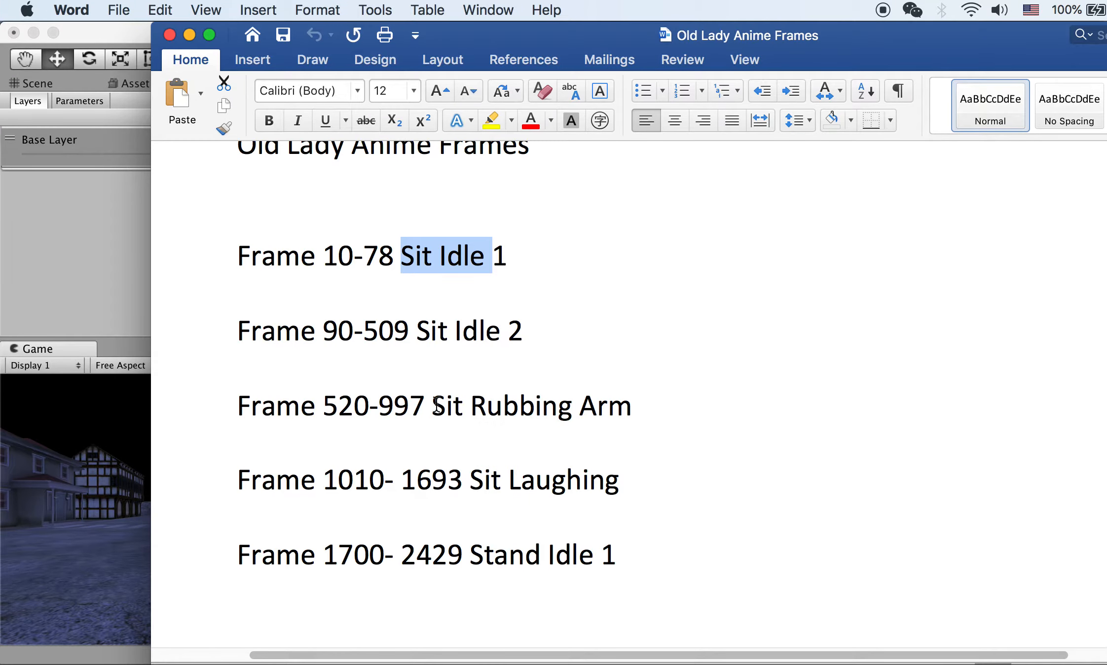
drag(436, 405, 609, 402)
key(super+c)
Step: Return to Unity and rename the newly added clip as Sit Rubbing Arm using the copied text
key(super+Tab)
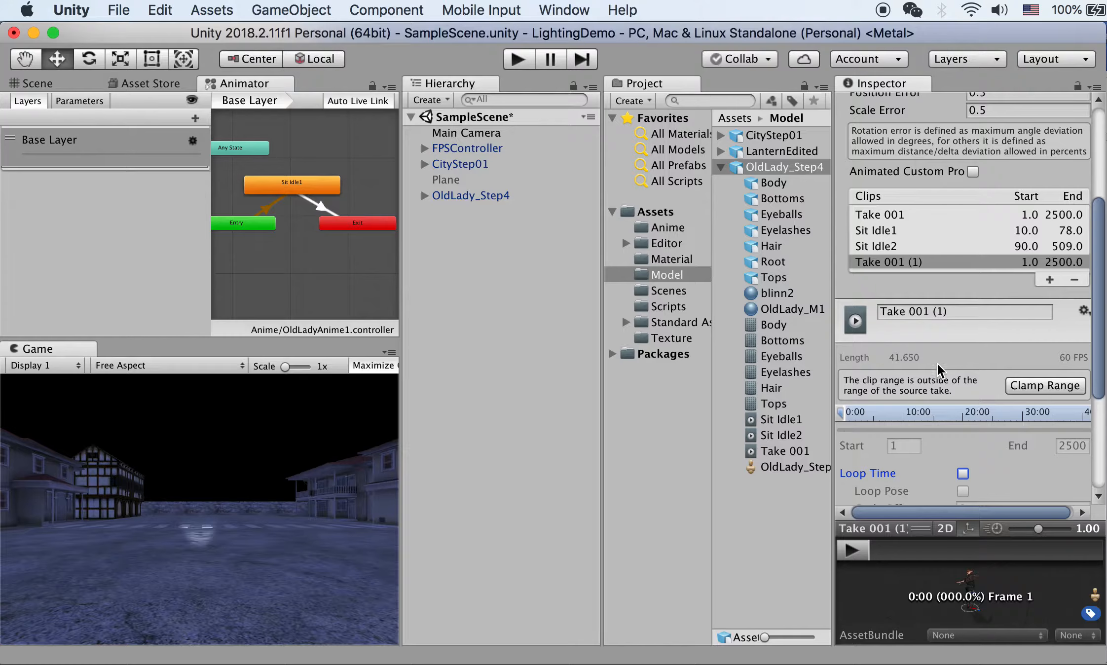
click(964, 311)
key(super+v)
key(Return)
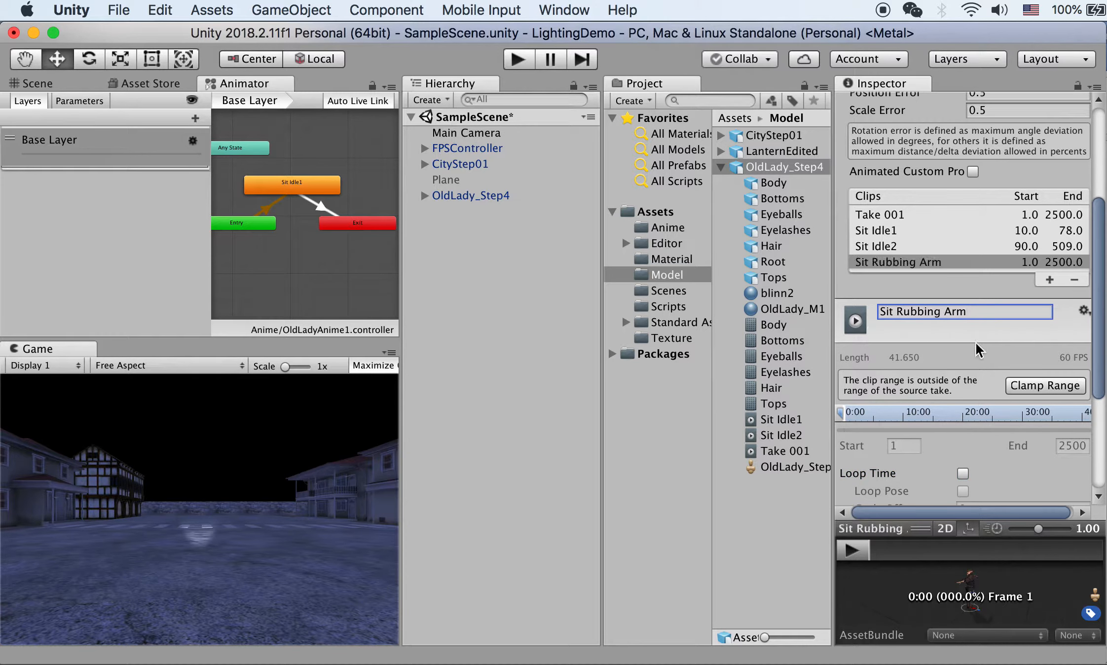
Step: Check the Word frame list, clamp the Sit Rubbing Arm clip, set frames 520 to 997, enable Loop Time, and apply the import settings
key(super+Tab)
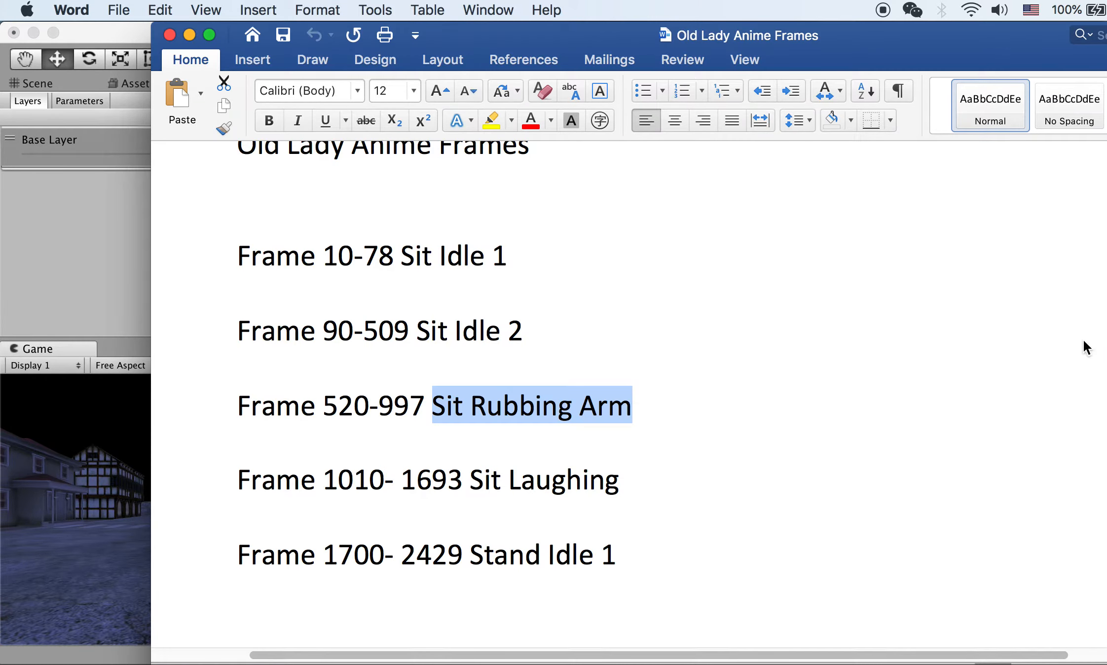
key(super+Tab)
scroll(943, 319, down, 5)
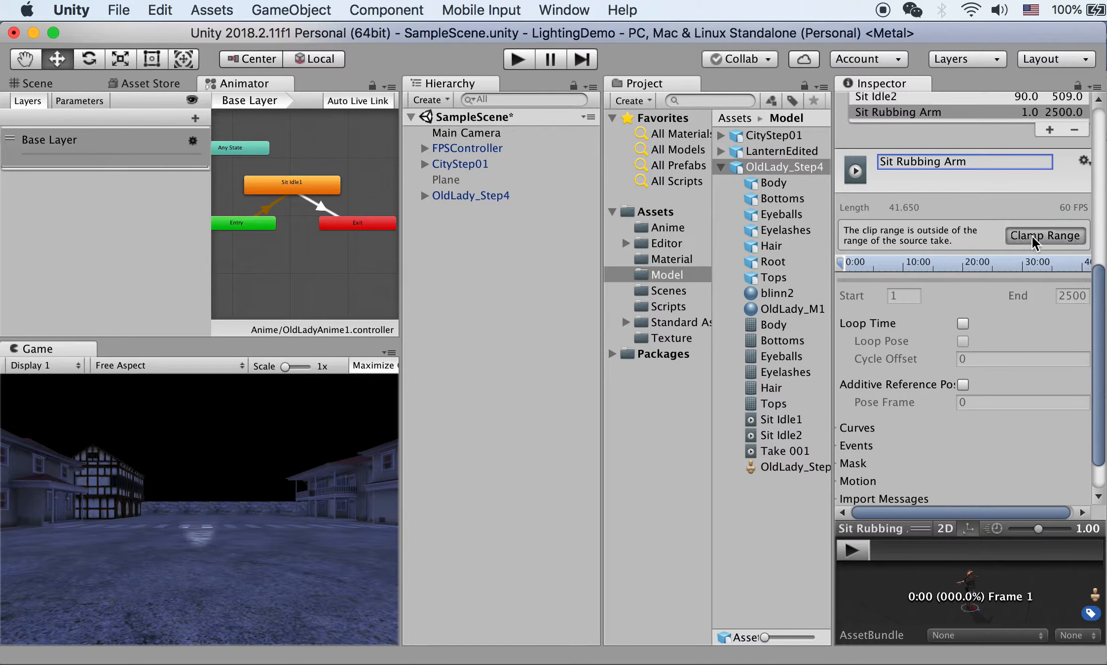
click(1031, 235)
click(902, 258)
text(520)
click(1070, 252)
text(997)
click(962, 286)
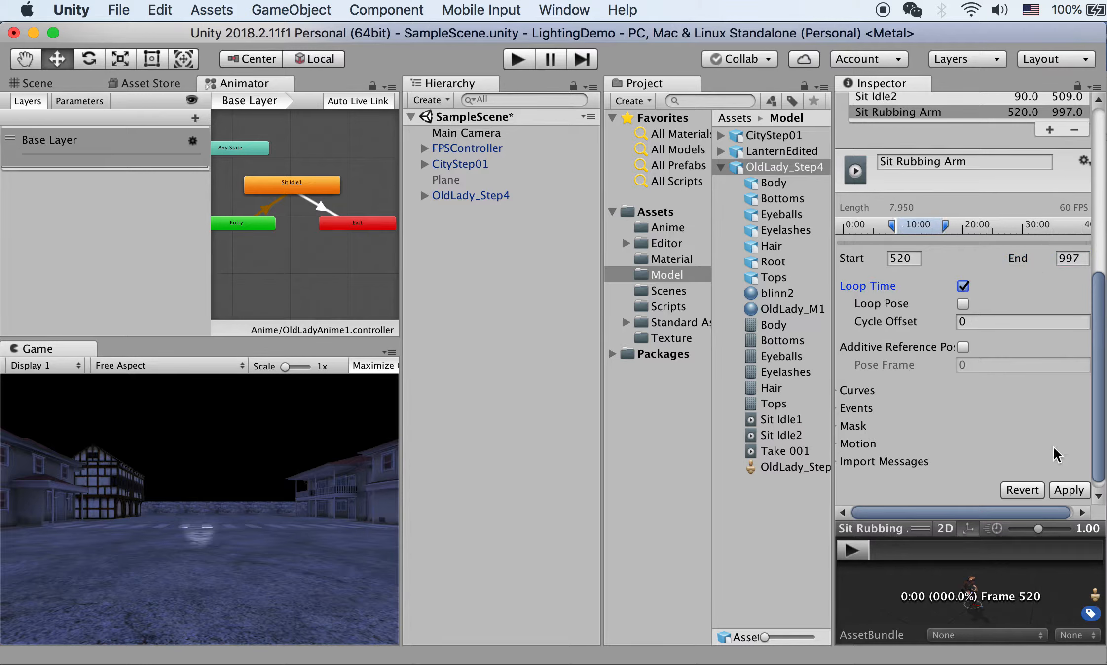
click(1071, 490)
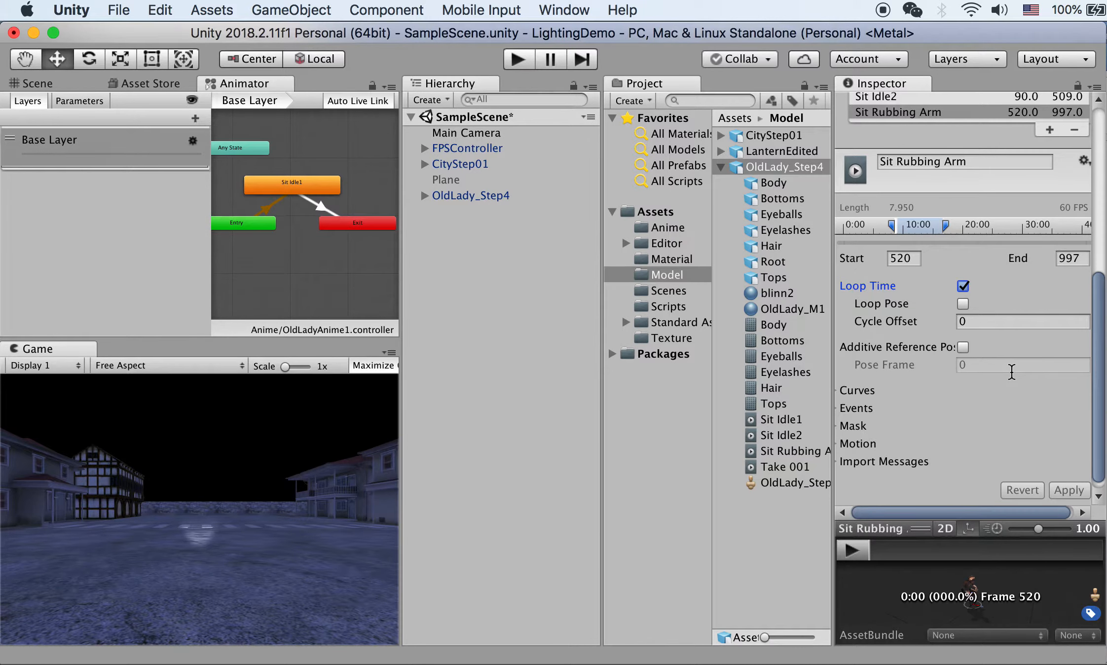
Step: Copy "Sit Laughing" from the Word frame list, add another clip in Unity, and name it Sit Laughing
key(super+Tab)
drag(475, 482, 607, 478)
key(super+c)
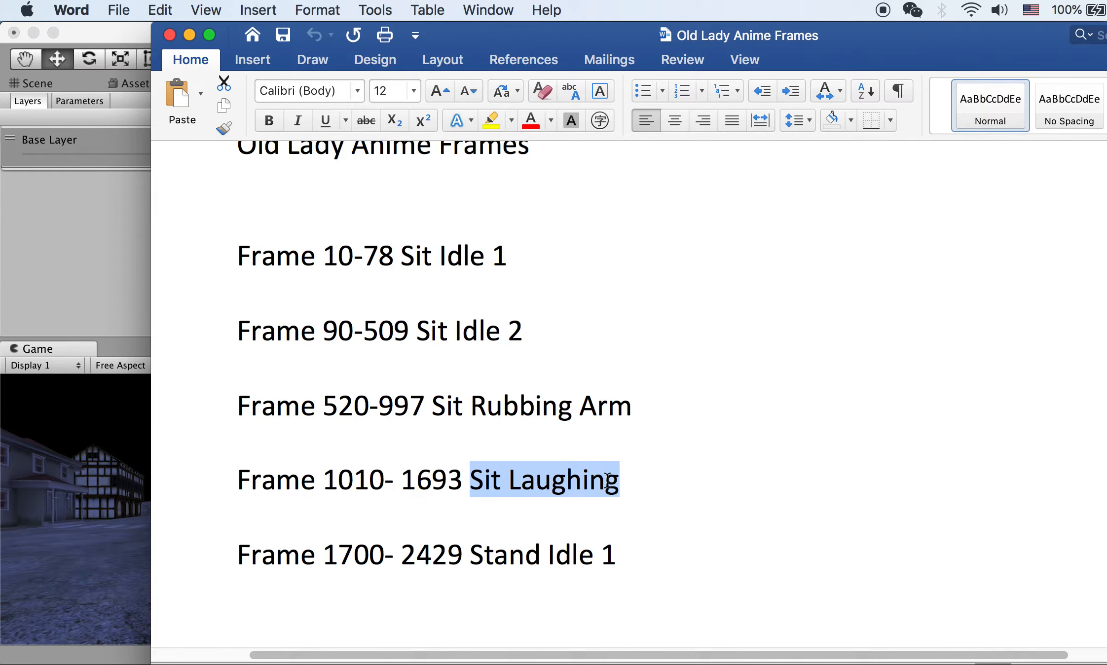
key(super+Tab)
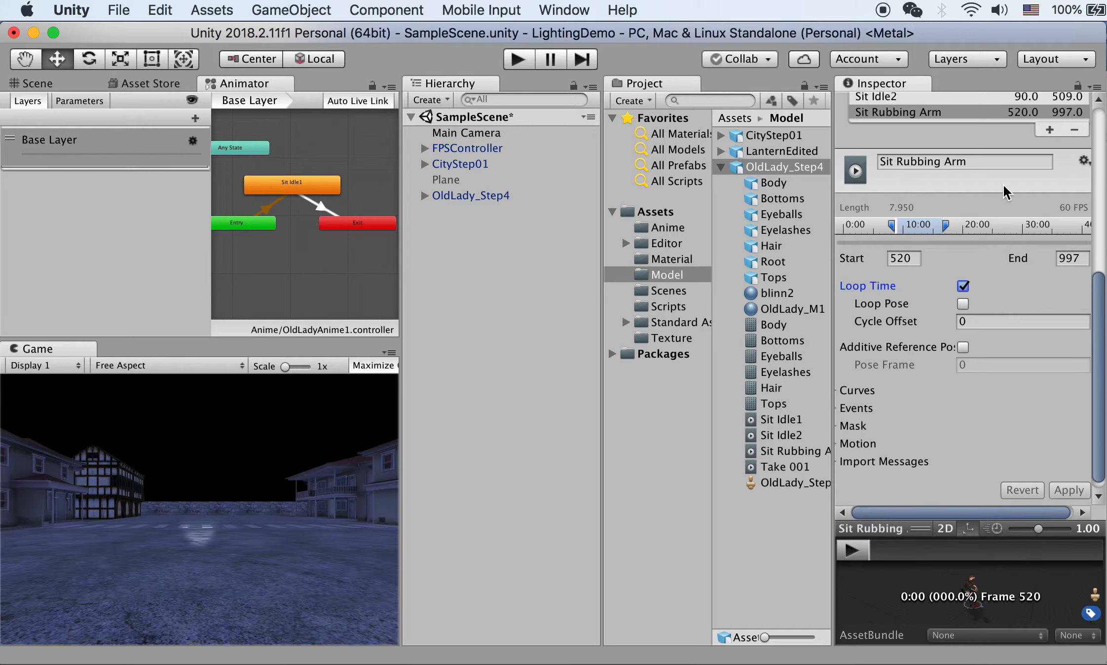
scroll(1060, 223, up, 4)
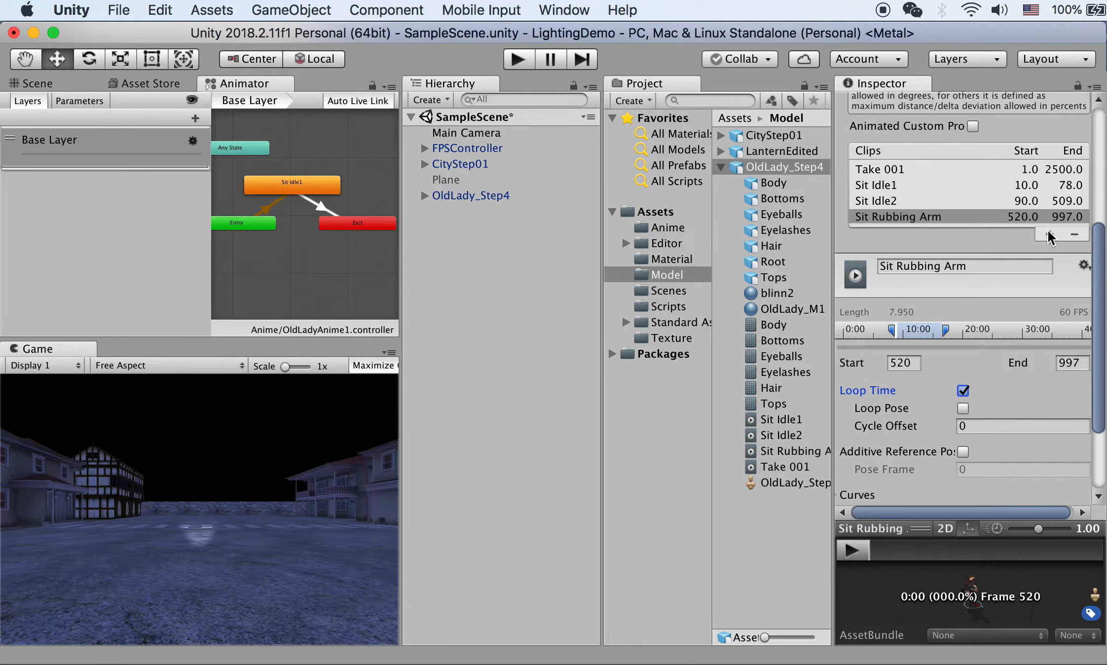
click(1050, 235)
click(937, 282)
key(super+v)
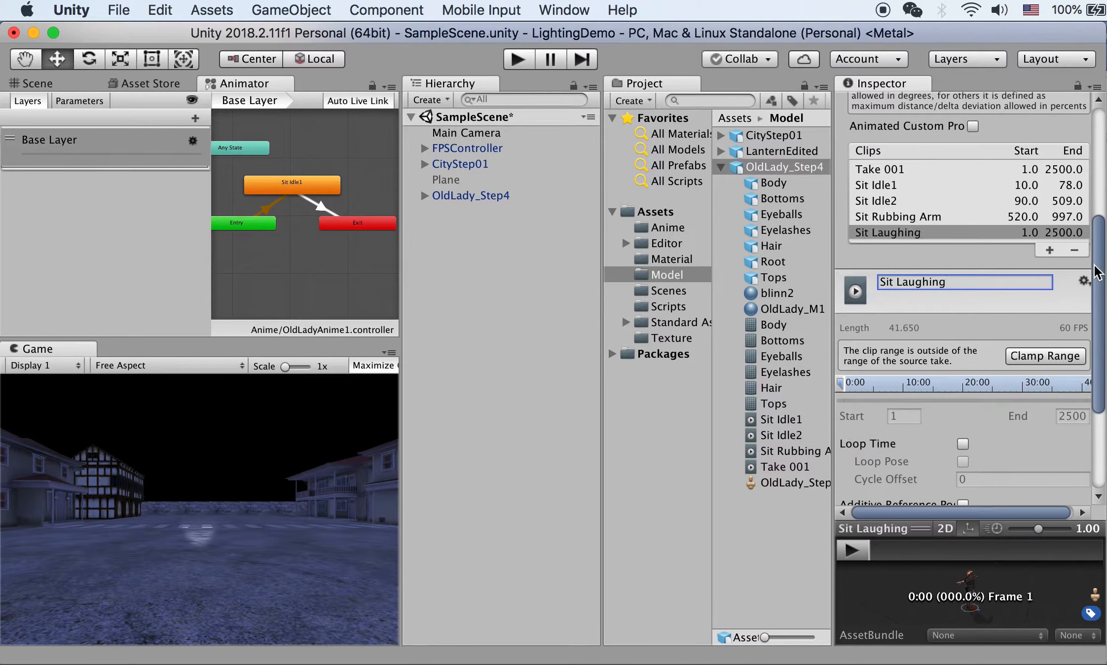
Step: Clamp the Sit Laughing clip, set its documented range to frames 1010 to 1693, enable Loop Time, and apply the import settings
scroll(1092, 270, down, 5)
click(1041, 228)
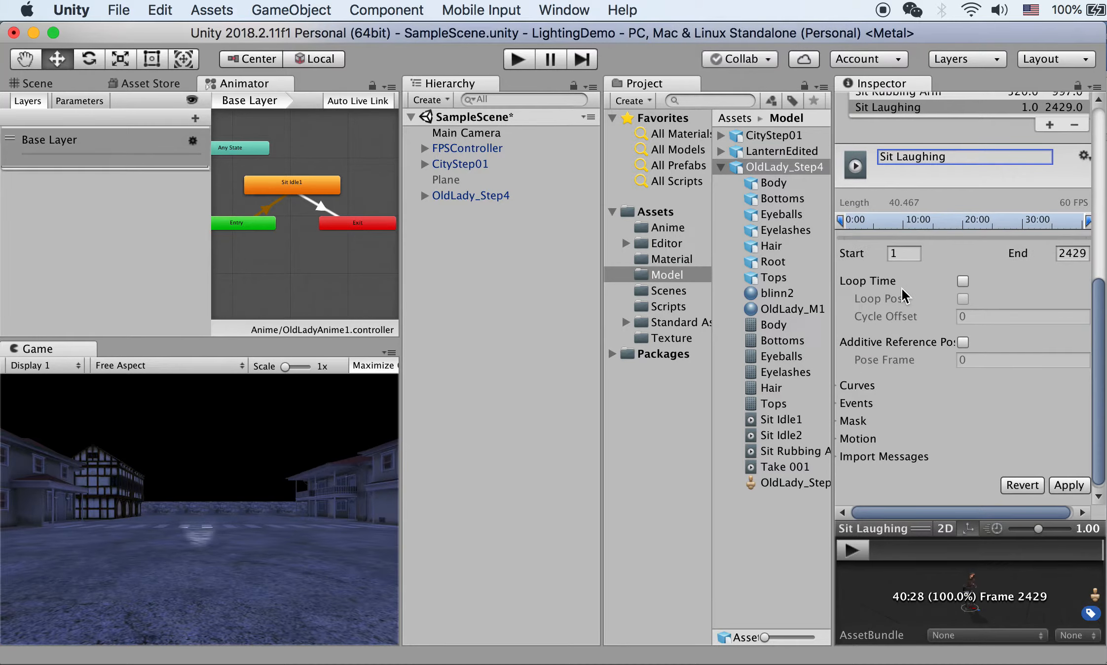
key(super+Tab)
key(super+Tab)
click(908, 253)
text(1010)
key(super+Tab)
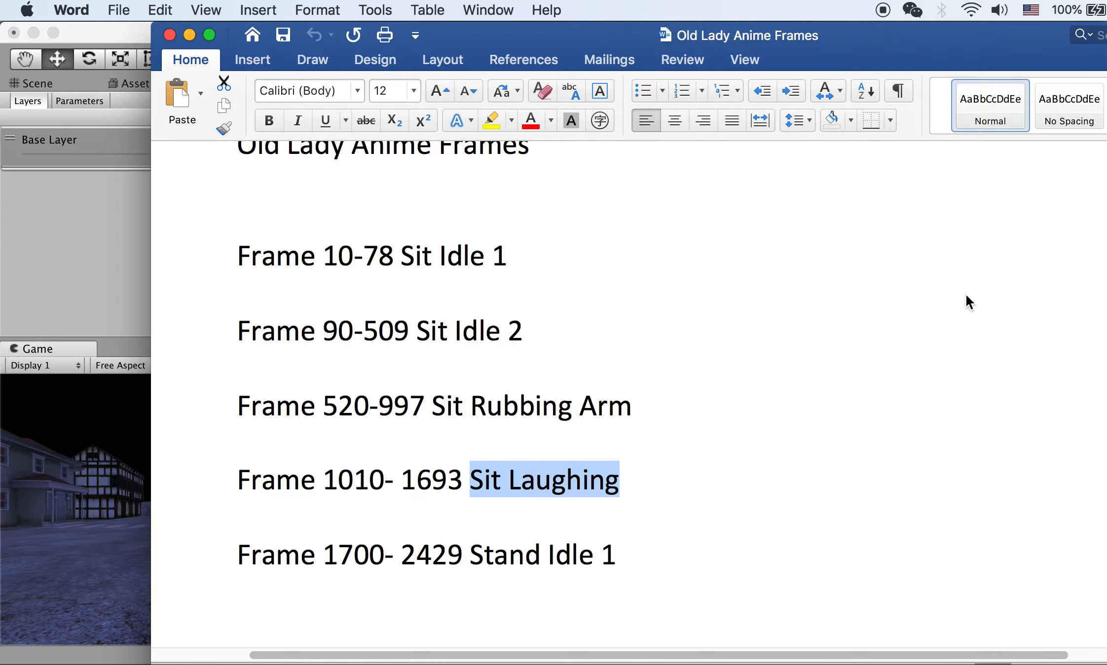
key(super+Tab)
click(1070, 253)
text(1693)
click(962, 281)
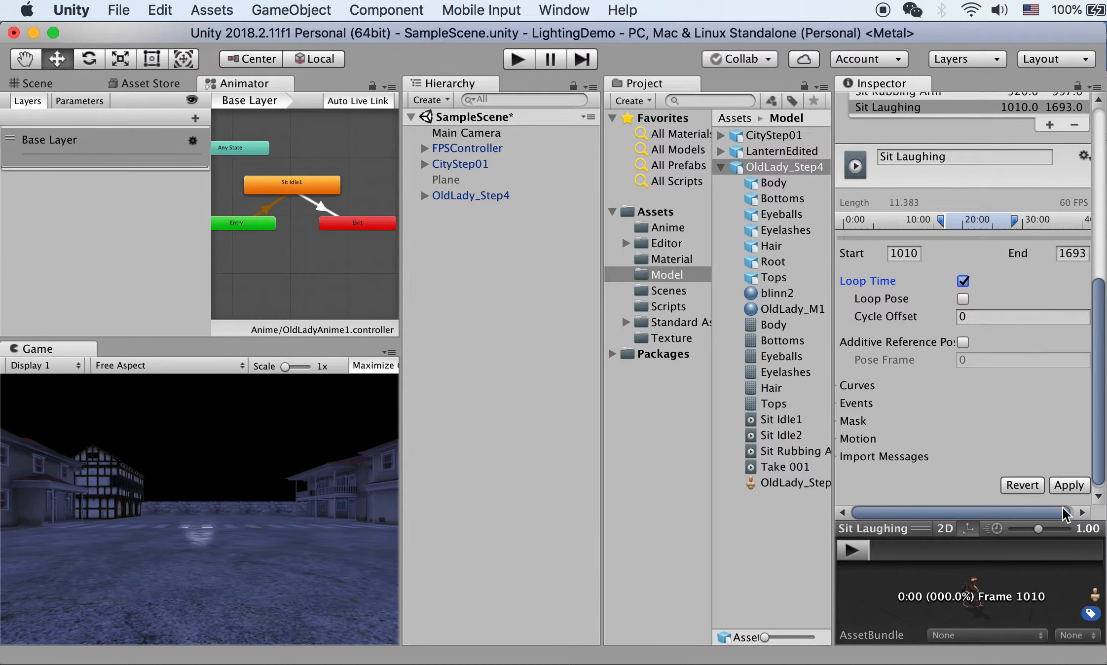
click(1071, 486)
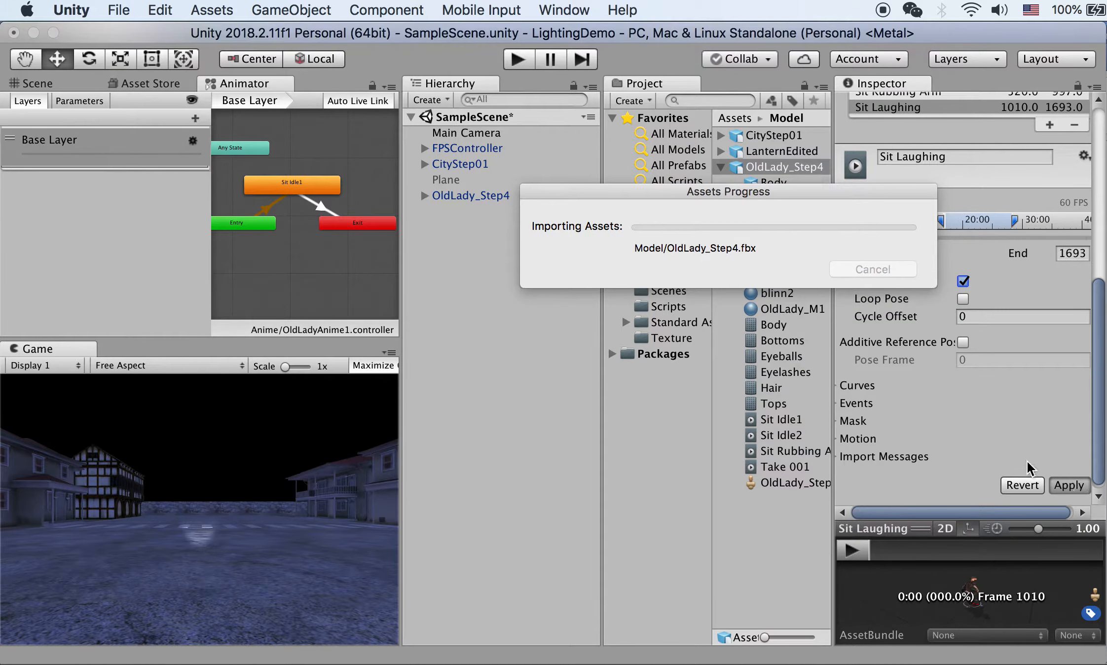
Step: Switch to Word, copy "Stand Idle" from the Frame 1700- 2429 line, and return to Unity
key(super+Tab)
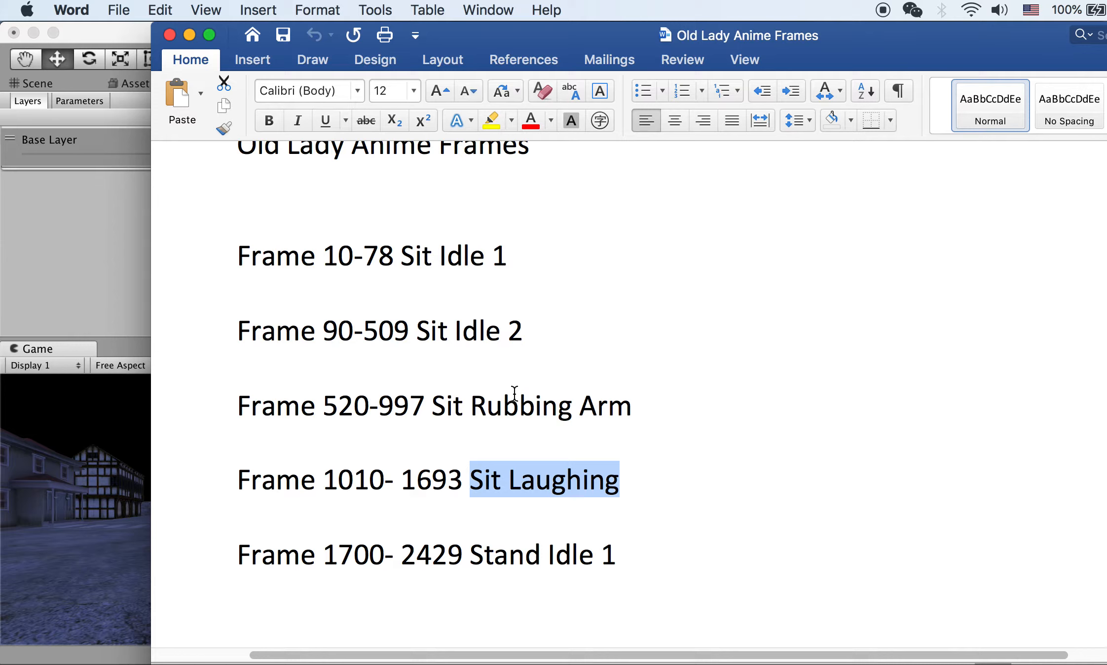
drag(593, 558, 486, 552)
key(super+c)
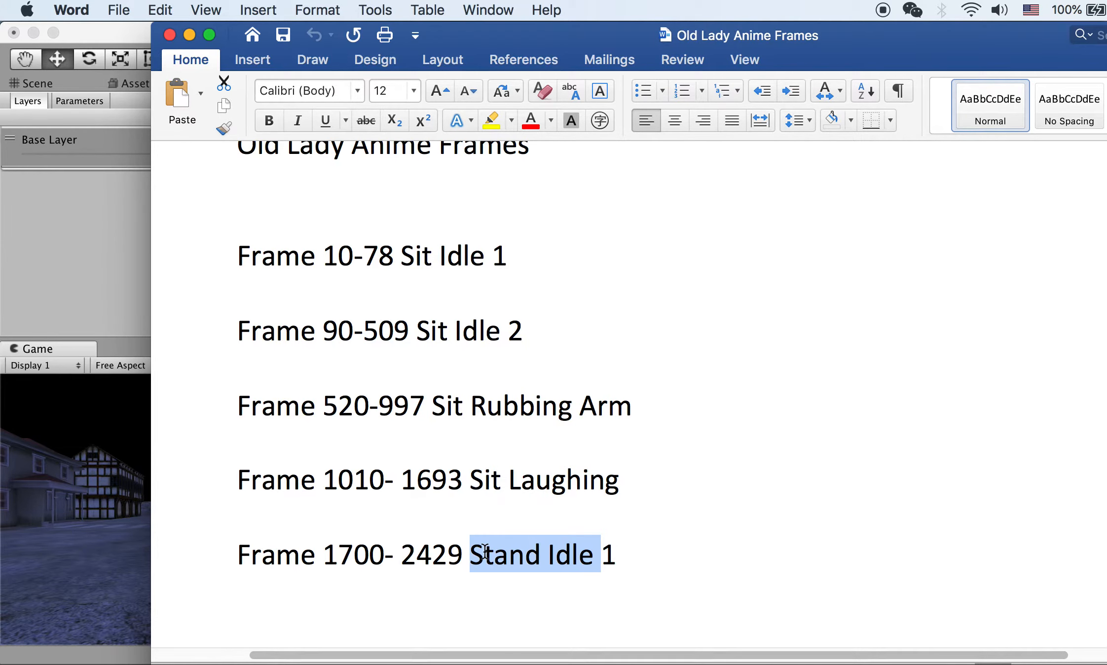
key(super+Tab)
click(1106, 253)
key(super+Tab)
Step: Add another clip to the model's clip list and name it Stand Idle1 using the copied text
drag(1095, 312, 1097, 266)
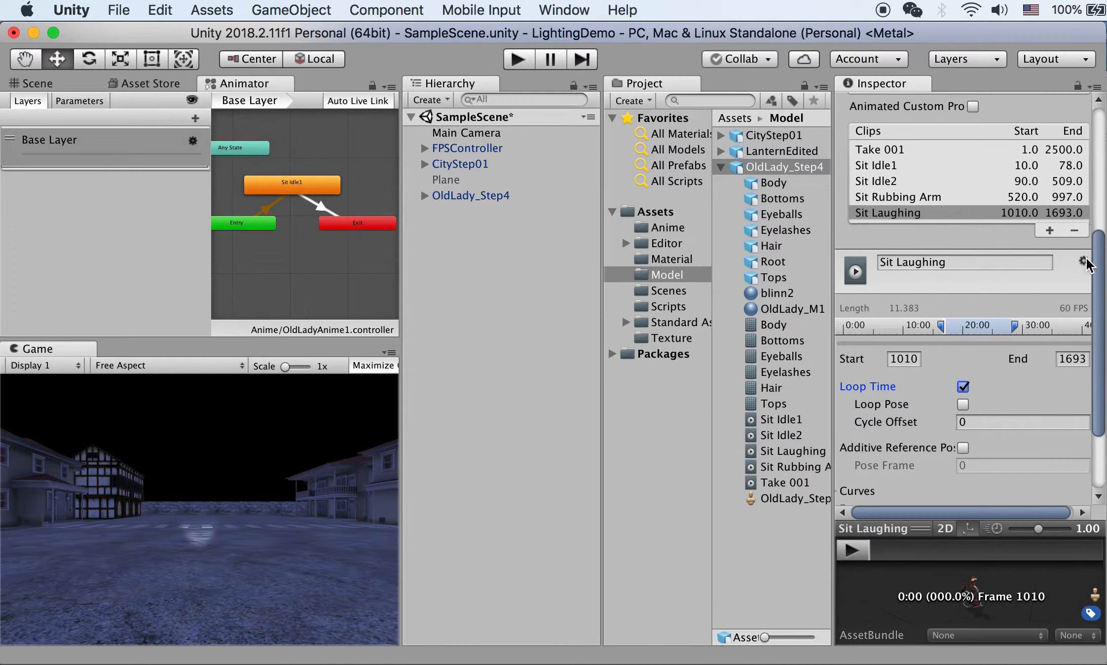
click(1050, 229)
click(977, 270)
key(super+v)
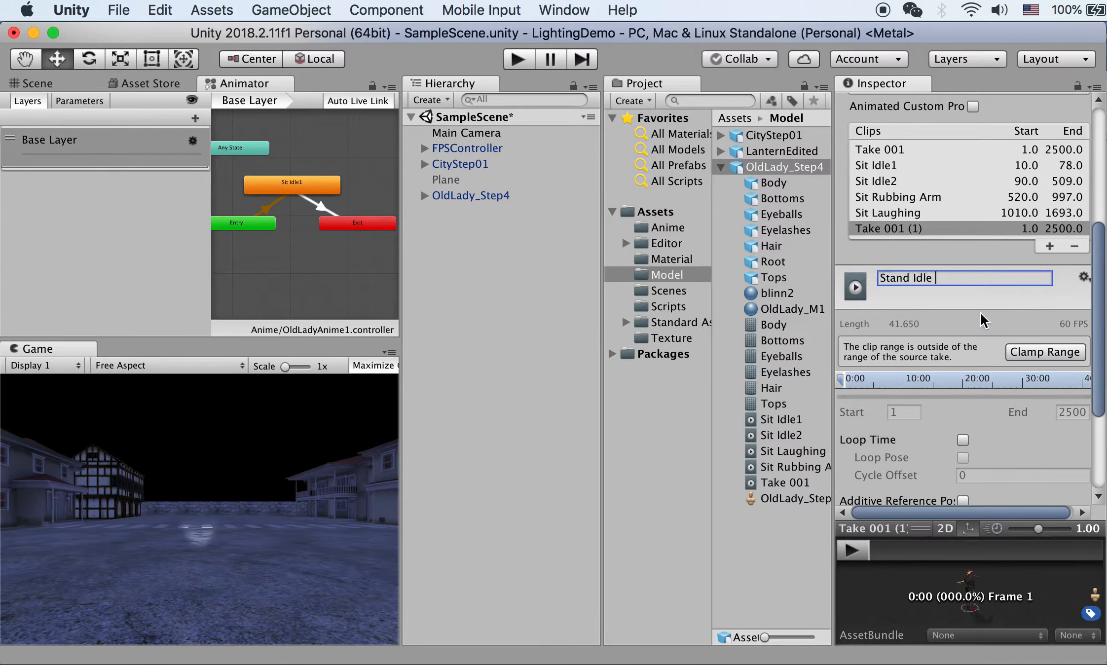
key(BackSpace)
text(1)
key(Return)
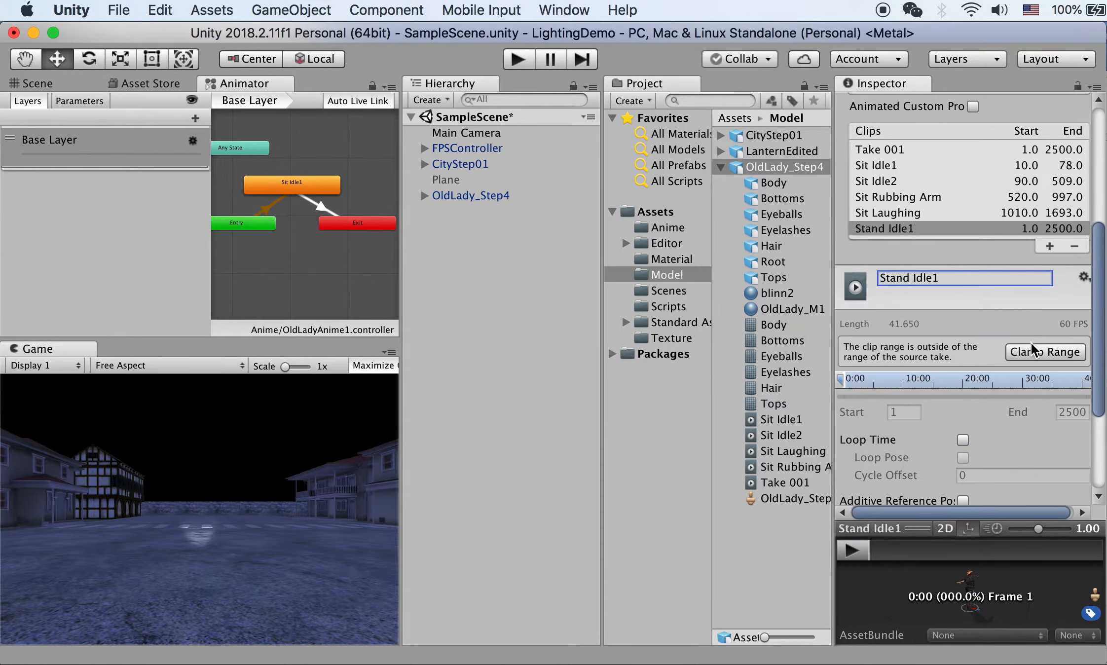
Step: Clamp the Stand Idle1 range, set its start frame to 1700, and copy the end frame 2429 from the Word list
click(1033, 351)
click(915, 374)
text(1700)
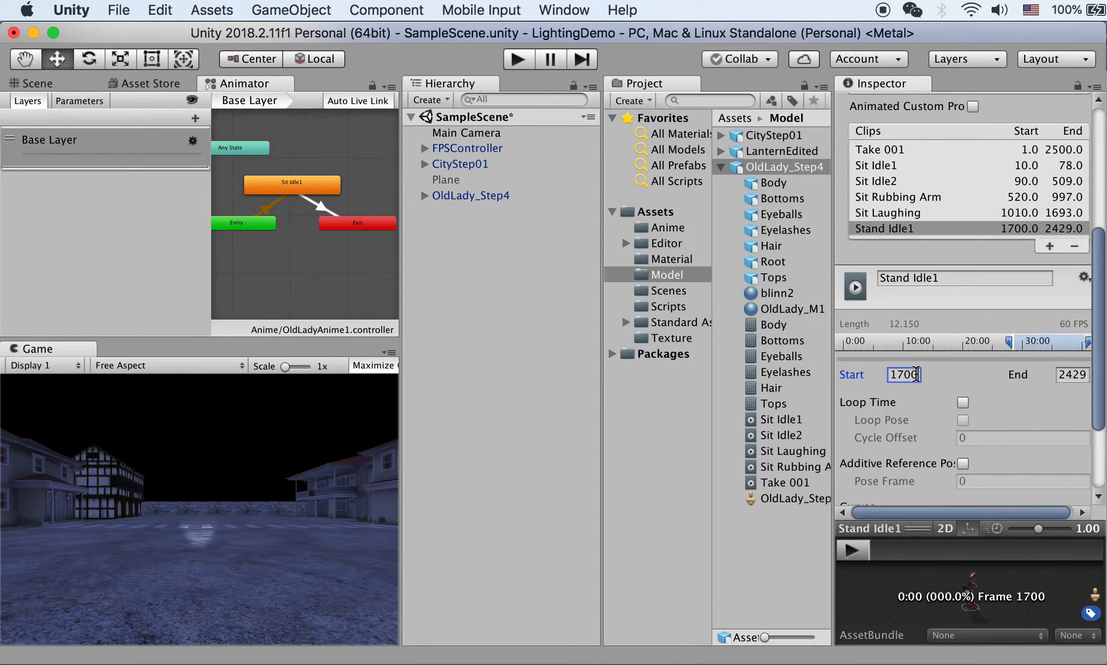
key(super+Tab)
drag(462, 553, 402, 555)
key(super+c)
key(super+Tab)
Step: Enable Loop Time for the Stand Idle1 clip and apply the import settings
scroll(1102, 387, down, 4)
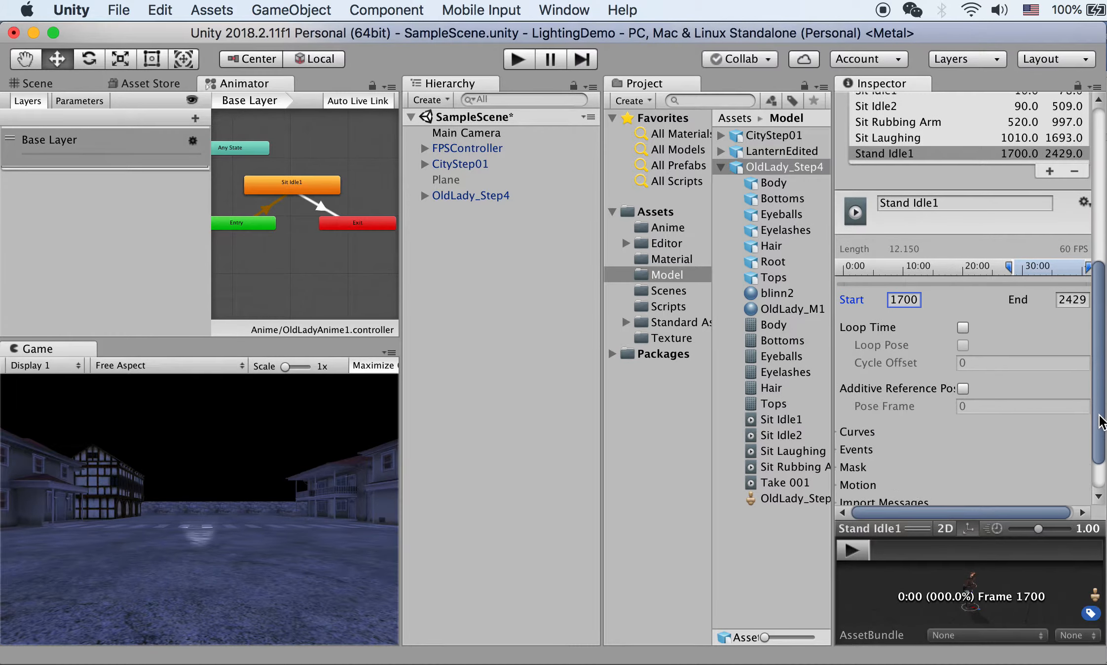
click(963, 314)
scroll(1094, 351, down, 1)
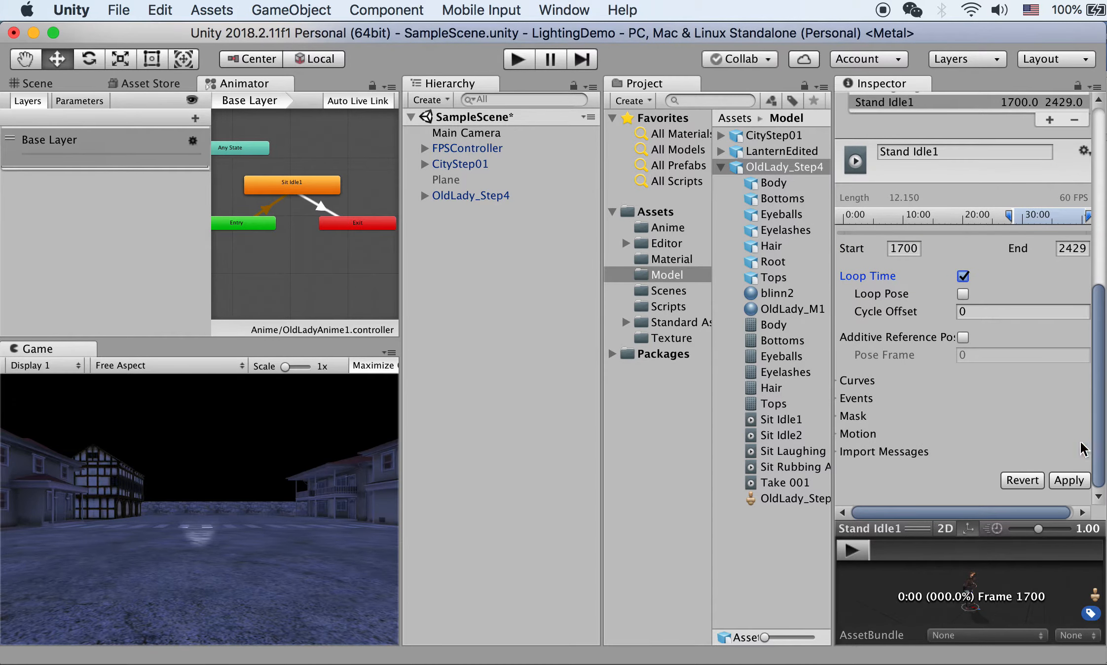
click(1068, 480)
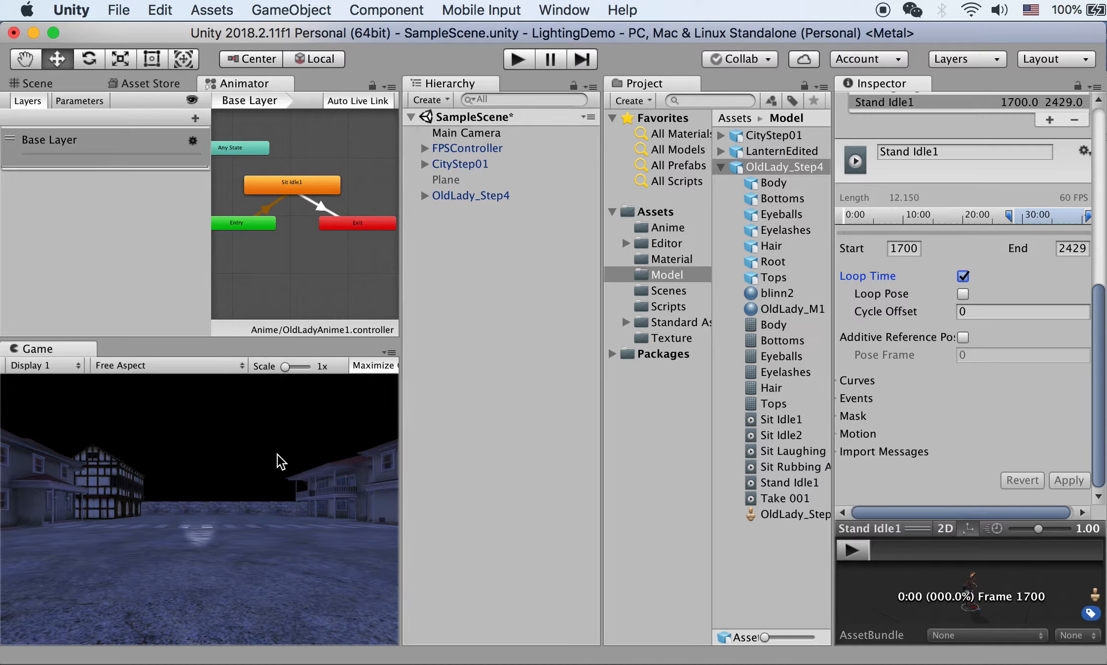
Step: Duplicate OldLady_Step4 in the scene and move the copy along the porch beside the original
click(35, 83)
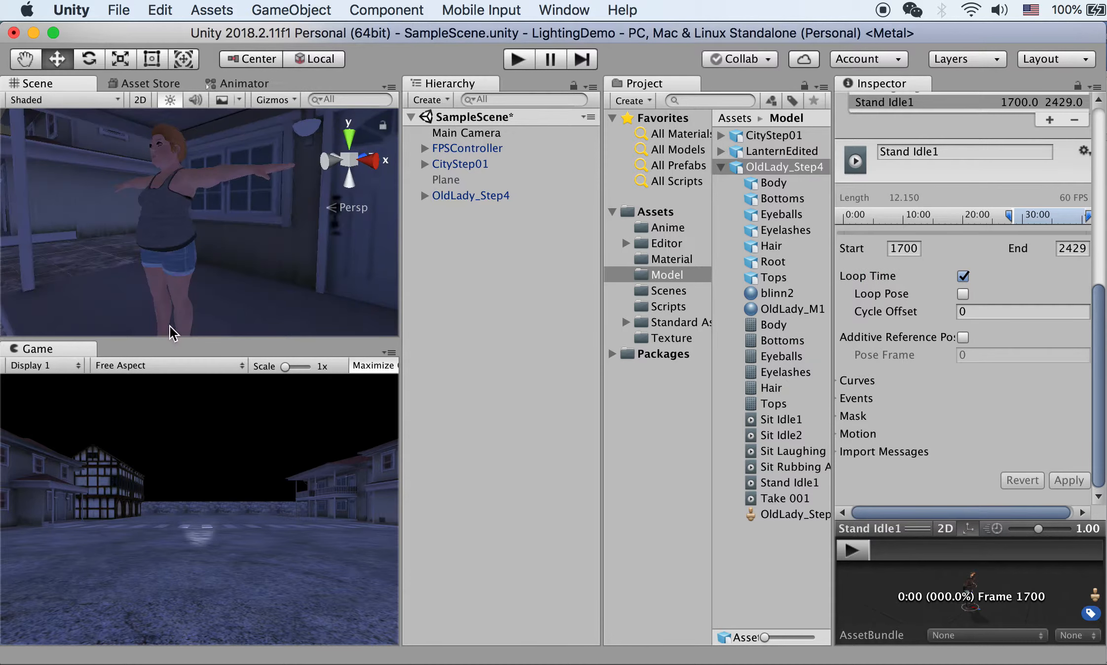
scroll(264, 266, down, 3)
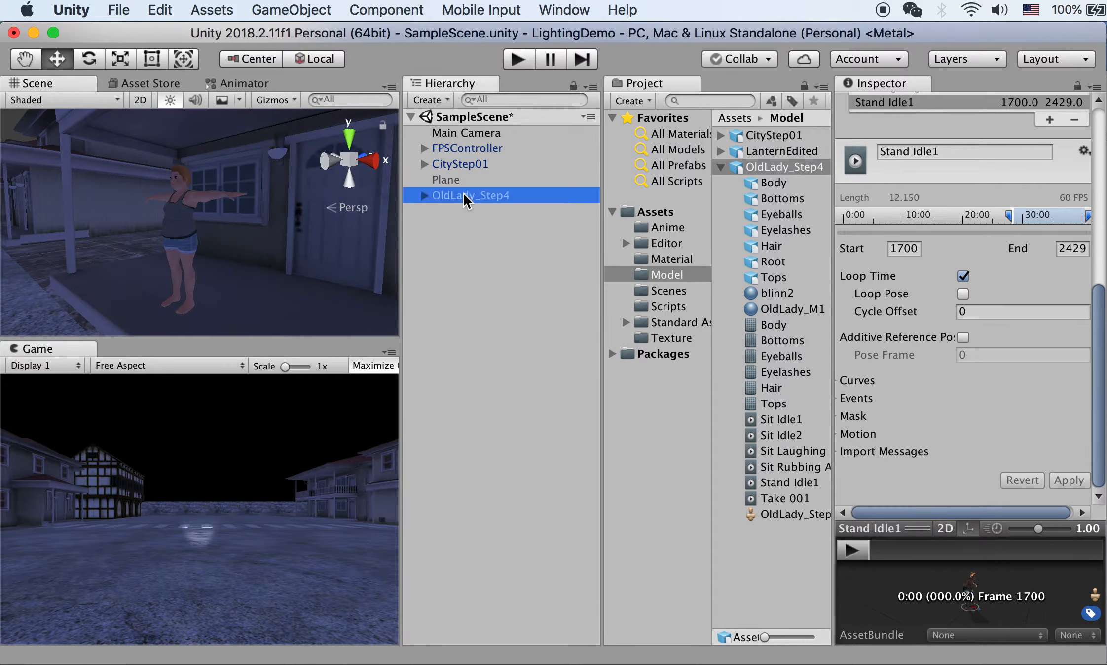
click(464, 196)
key(super+d)
alt+drag(272, 264, 278, 300)
drag(170, 237, 47, 228)
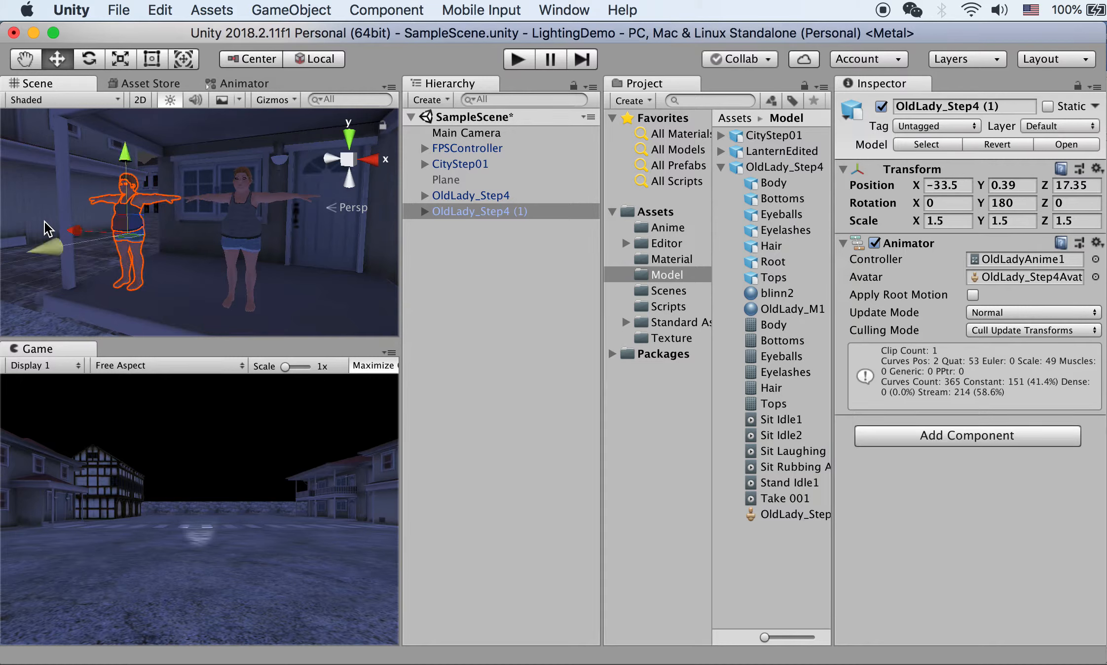
Step: Duplicate the OldLadyAnime1 controller in the Anime folder
click(661, 226)
click(787, 139)
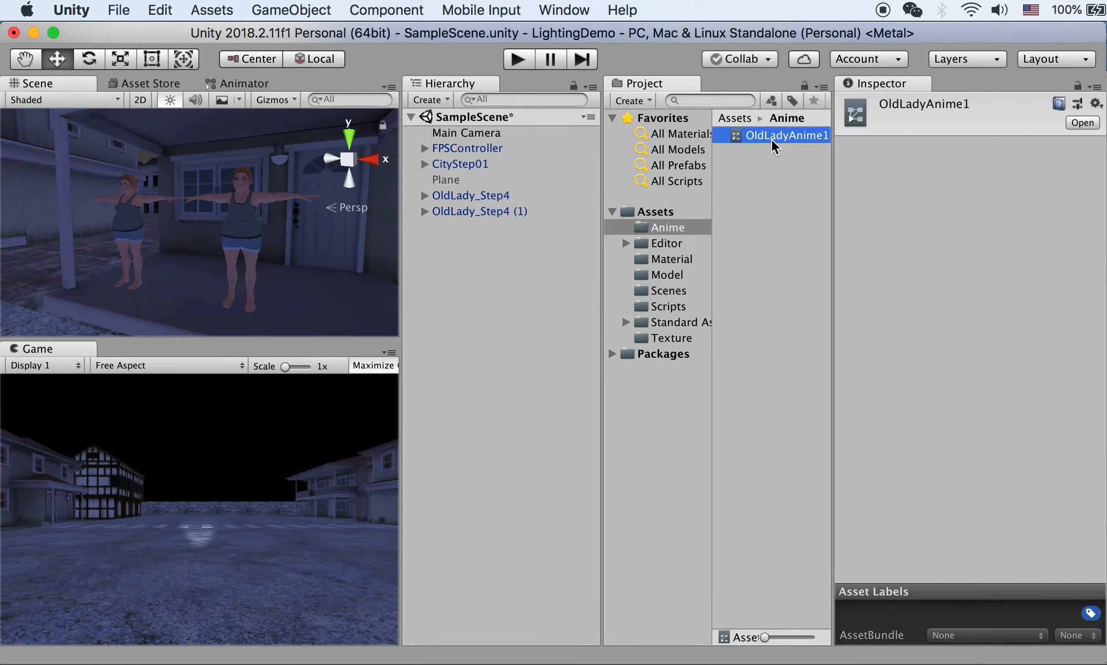
key(super+d)
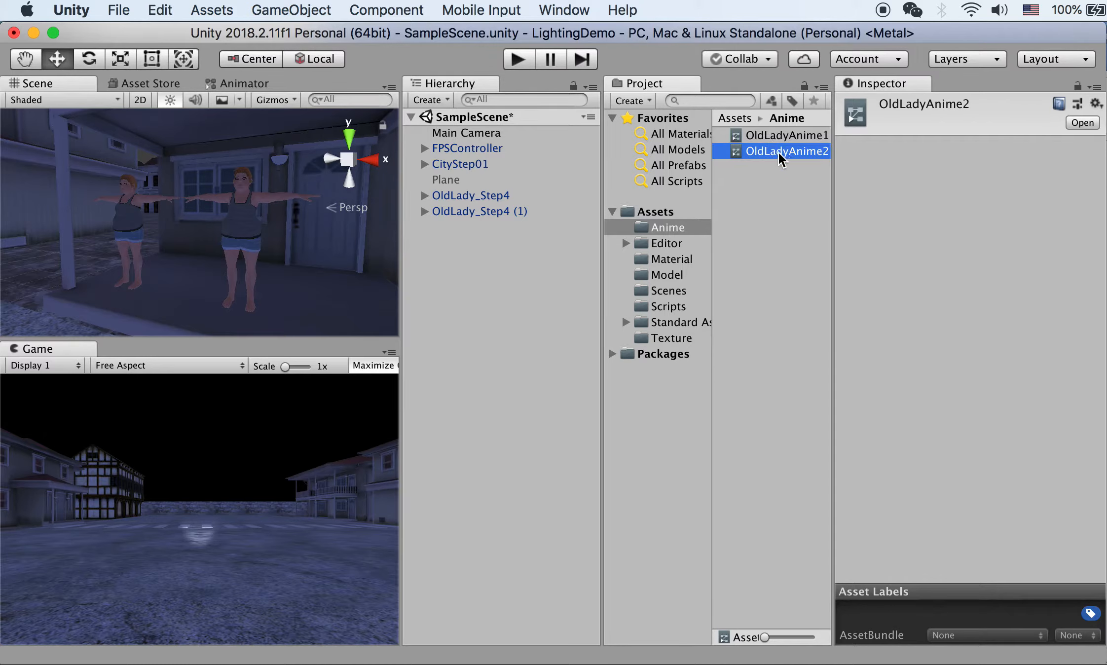
Step: Open the OldLadyAnime2 controller in the Animator and delete its Sit Idle1 state
double_click(790, 153)
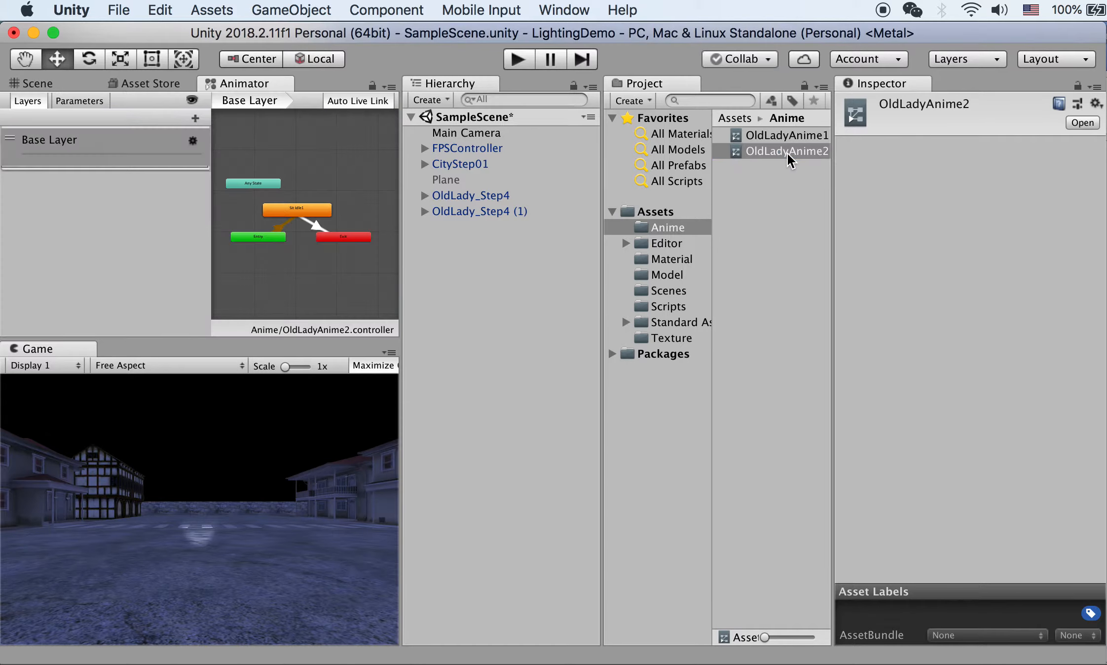
click(297, 211)
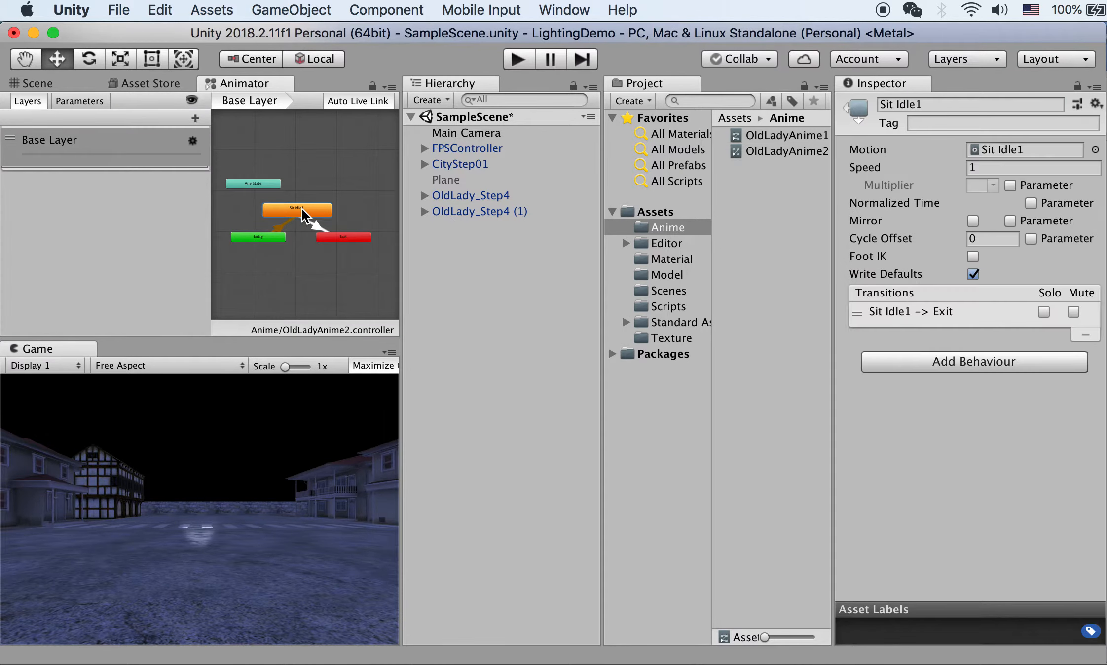
right_click(302, 207)
click(349, 291)
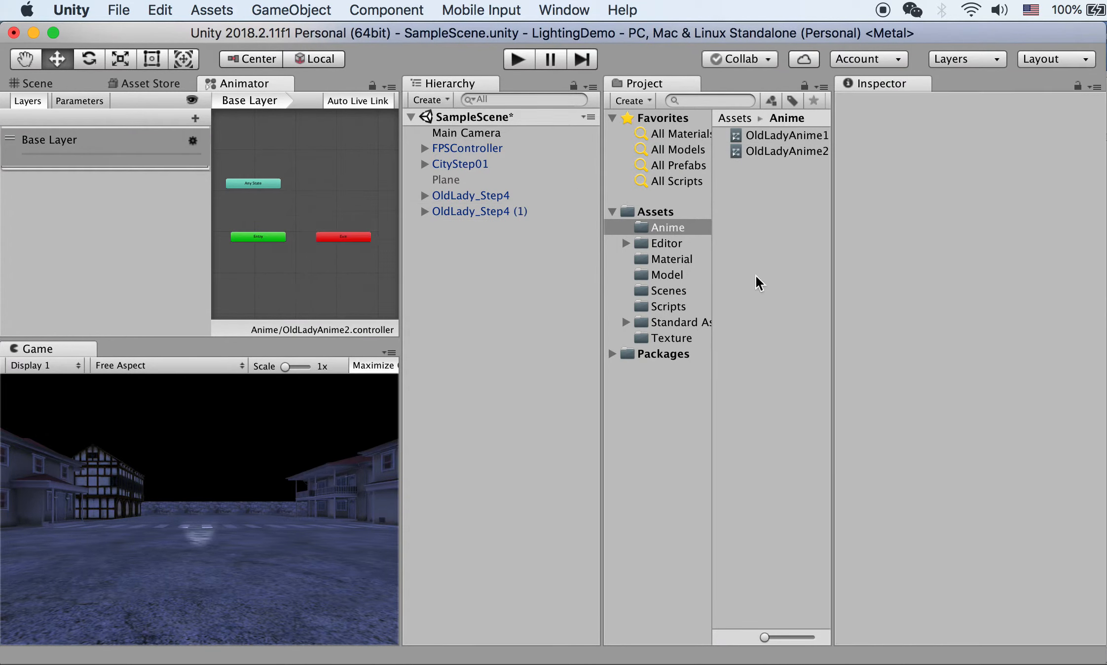
Step: Add the Sit Idle2 clip from the Model folder as a state in OldLadyAnime2 and make a transition from it to Exit
click(665, 275)
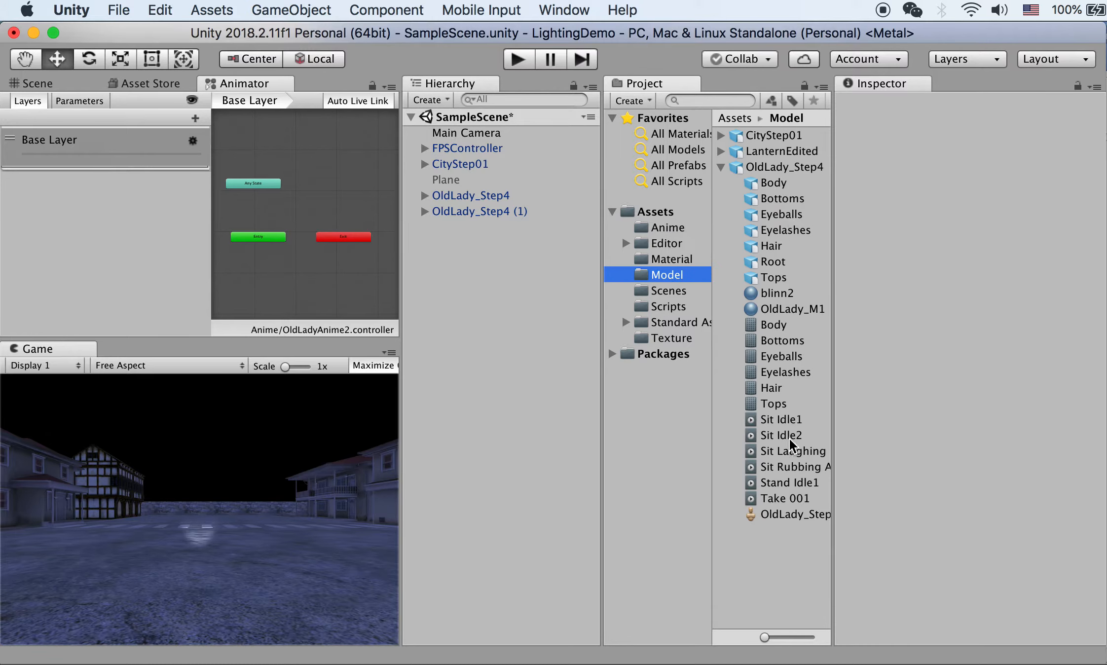
drag(784, 437, 311, 211)
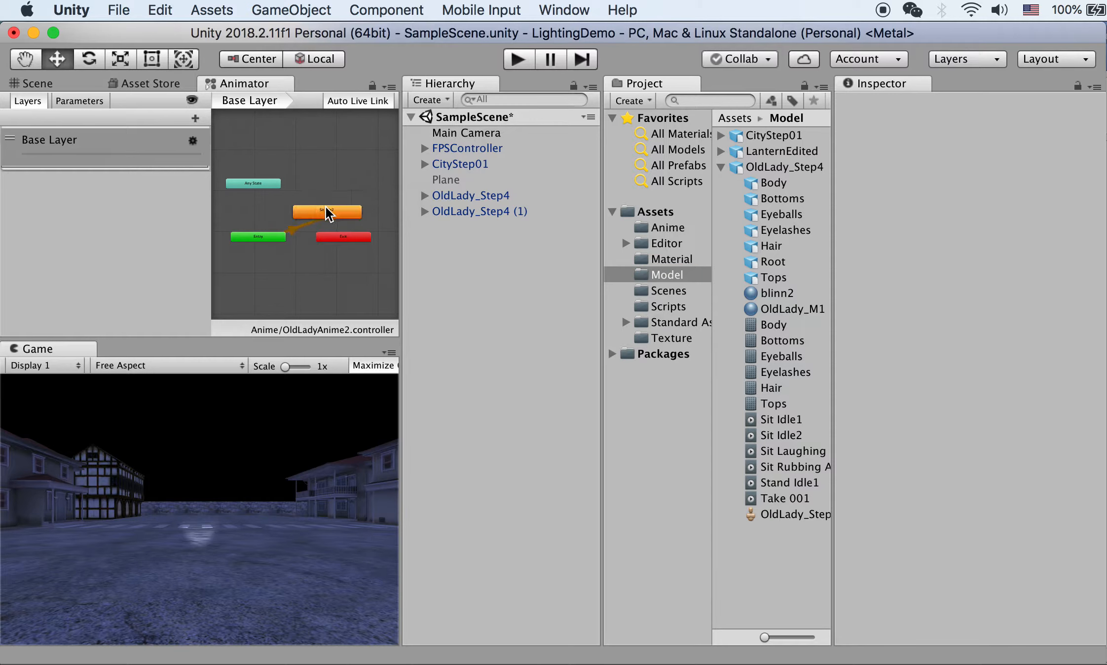
right_click(312, 209)
click(346, 215)
click(346, 237)
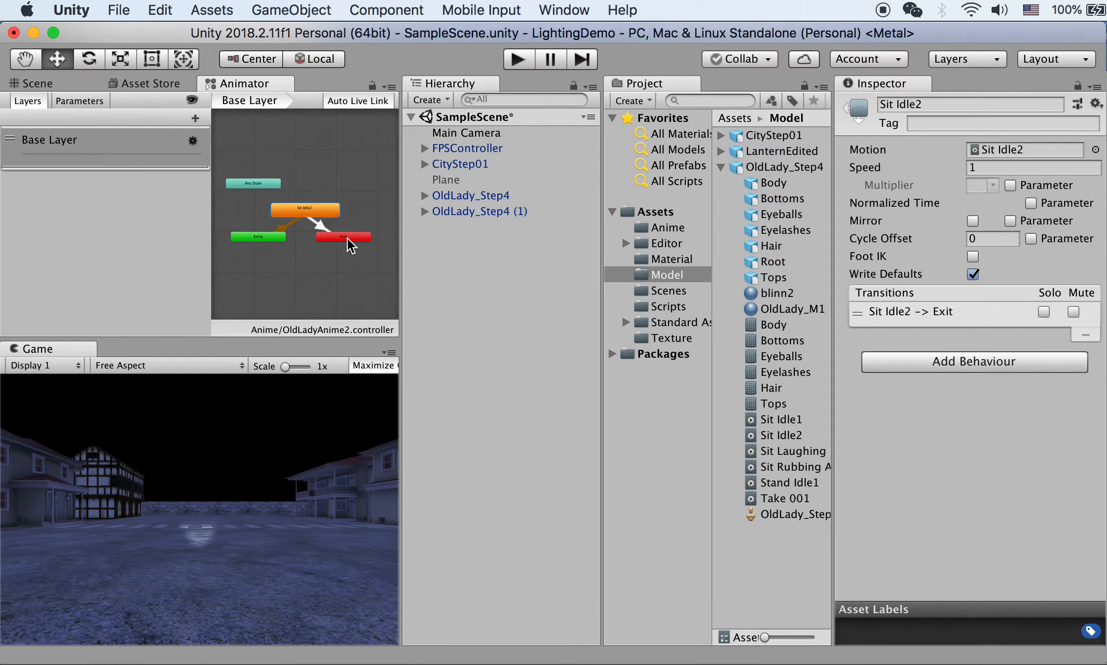
Step: Play the scene and walk up to the porch to examine both old ladies' animations
click(518, 59)
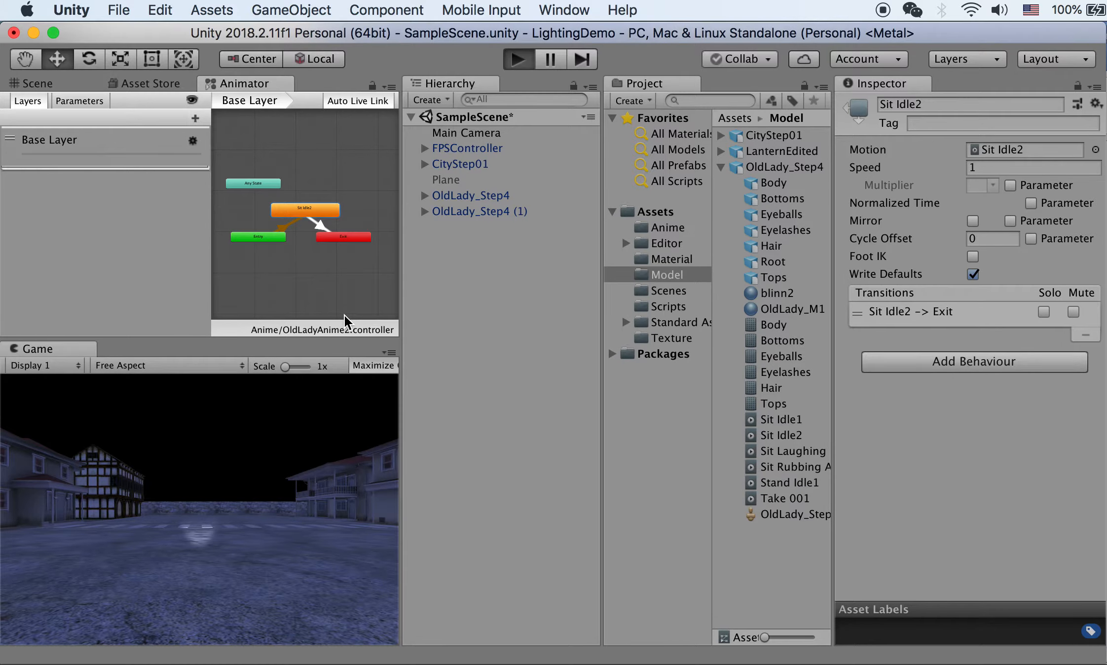
key(w)
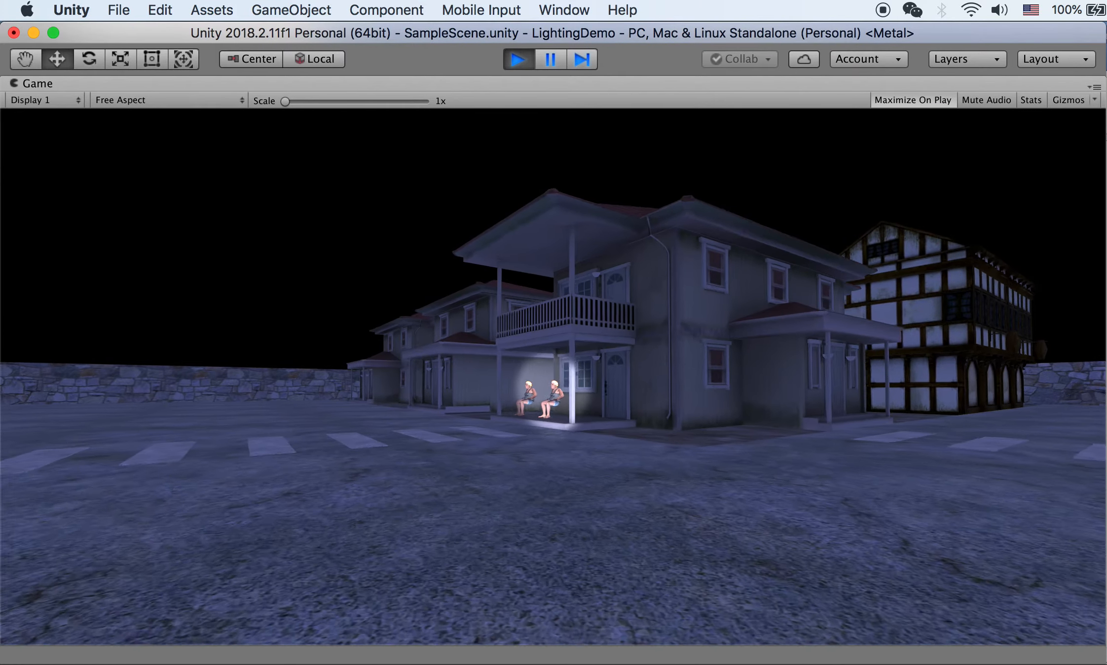
key(w)
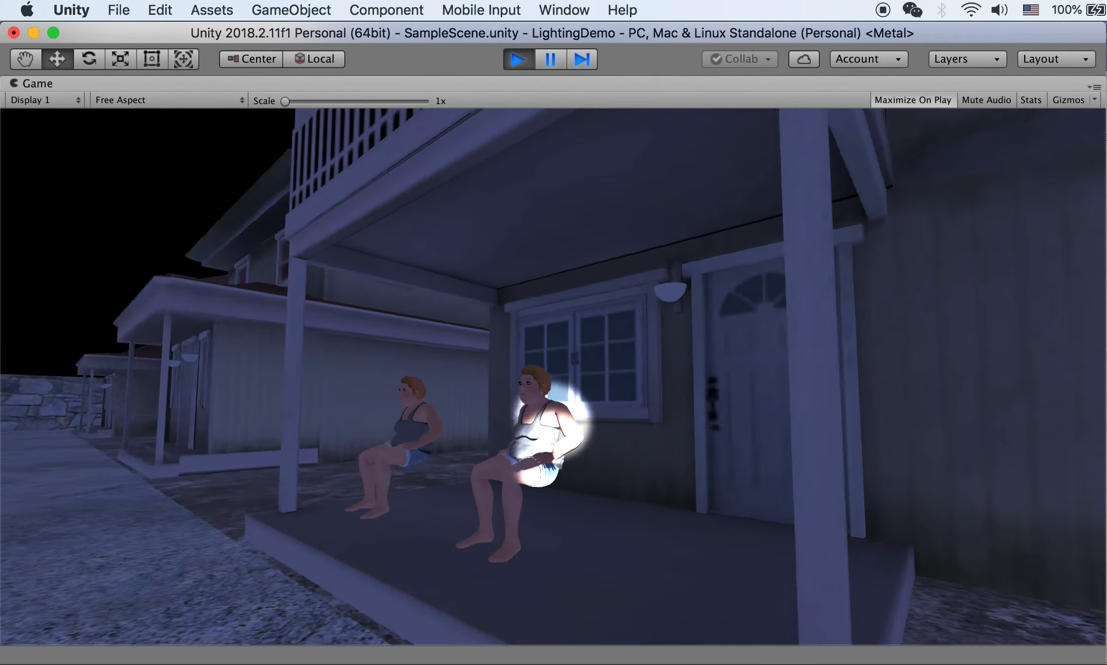
Step: Switch to the lantern in the running scene, examine both old ladies on the porch up close, and stop playing
key(2)
key(w)
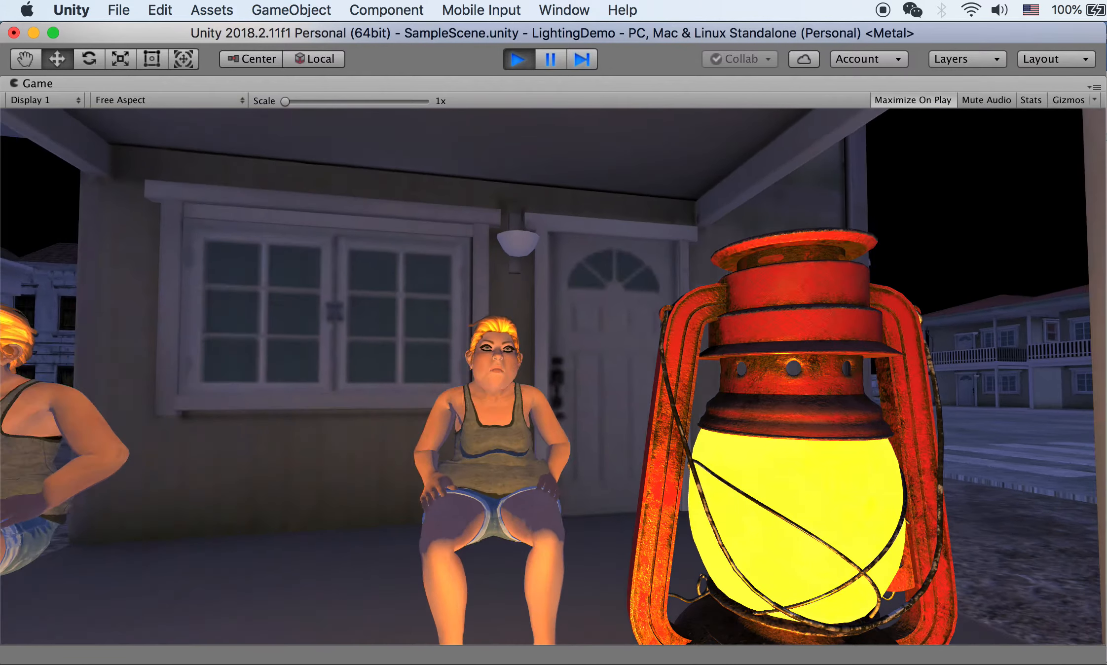
key(s)
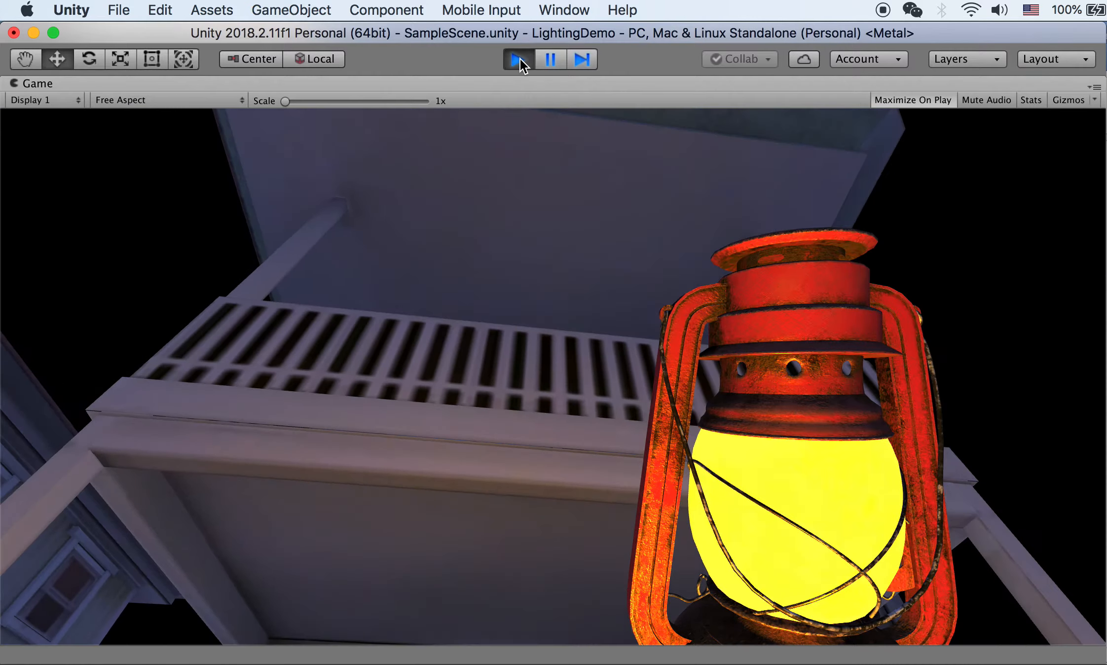
click(519, 59)
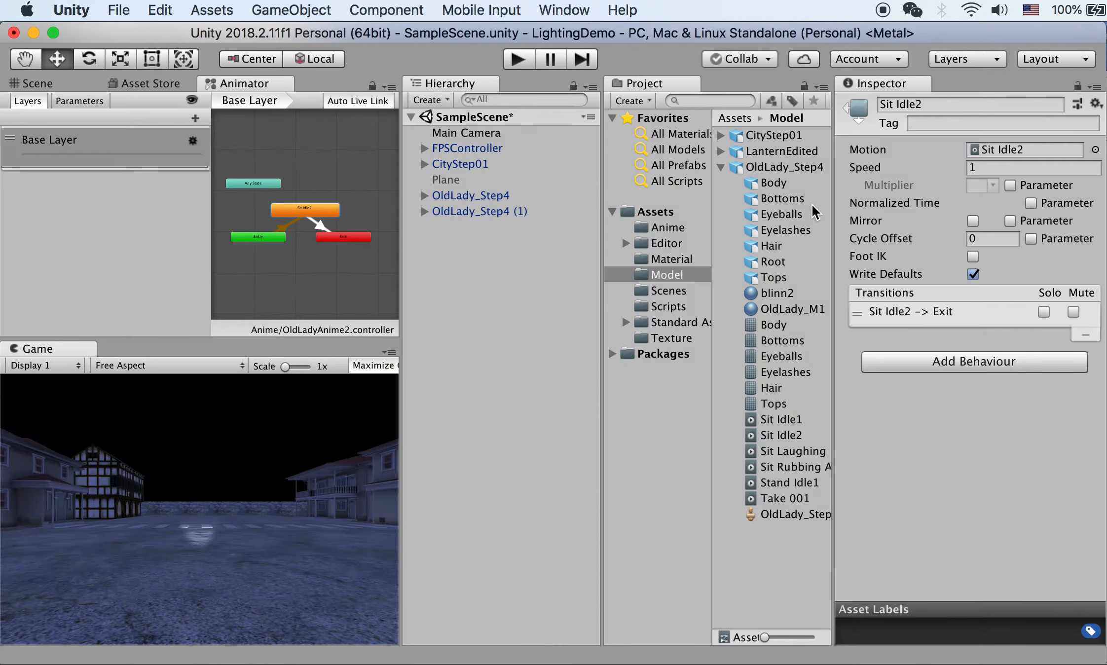
Step: Assign the OldLadyAnime2 controller from the Anime folder to the Animator of the duplicate OldLady_Step4 (1)
click(666, 227)
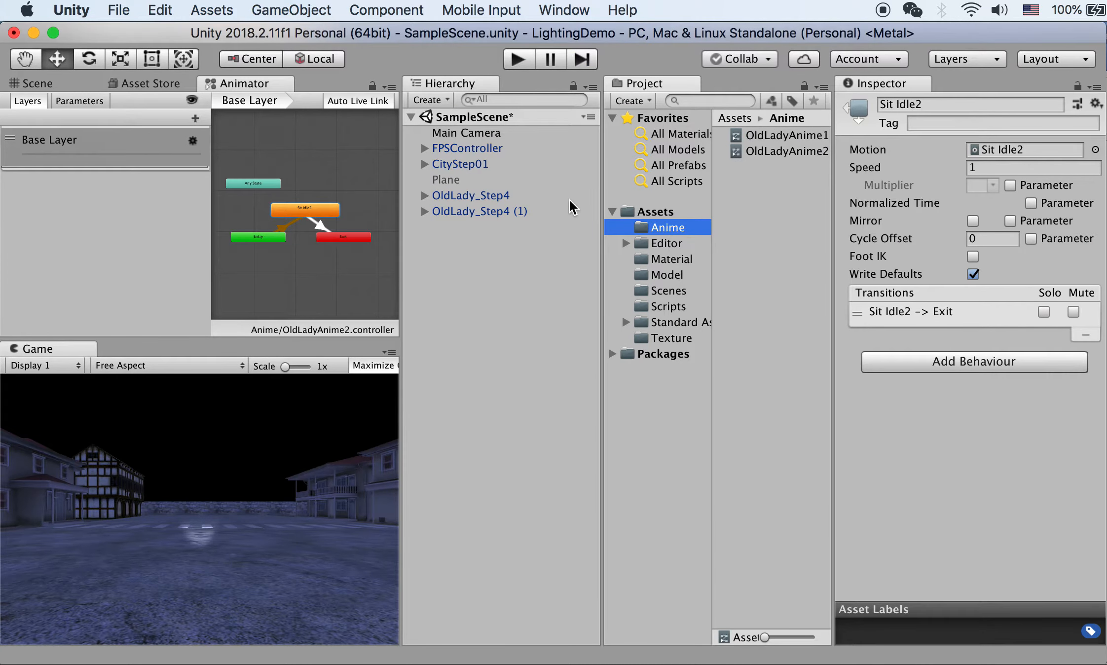
click(493, 213)
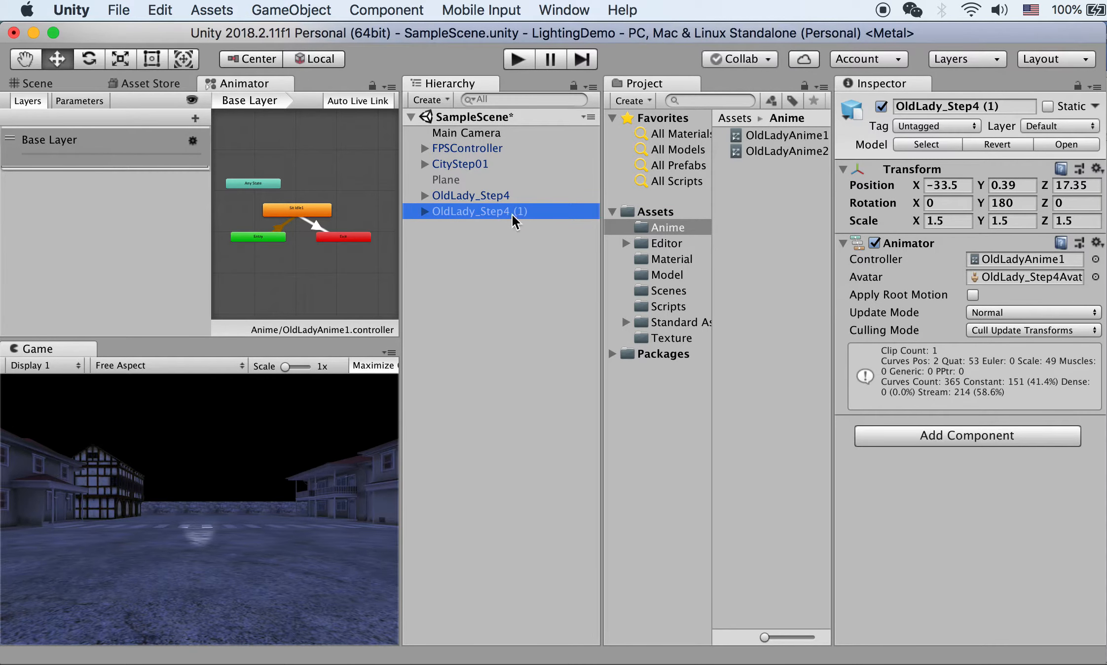
drag(799, 152, 982, 261)
Step: Play the scene, approach the porch to compare the two old ladies' sitting animations, and stop playing
click(515, 61)
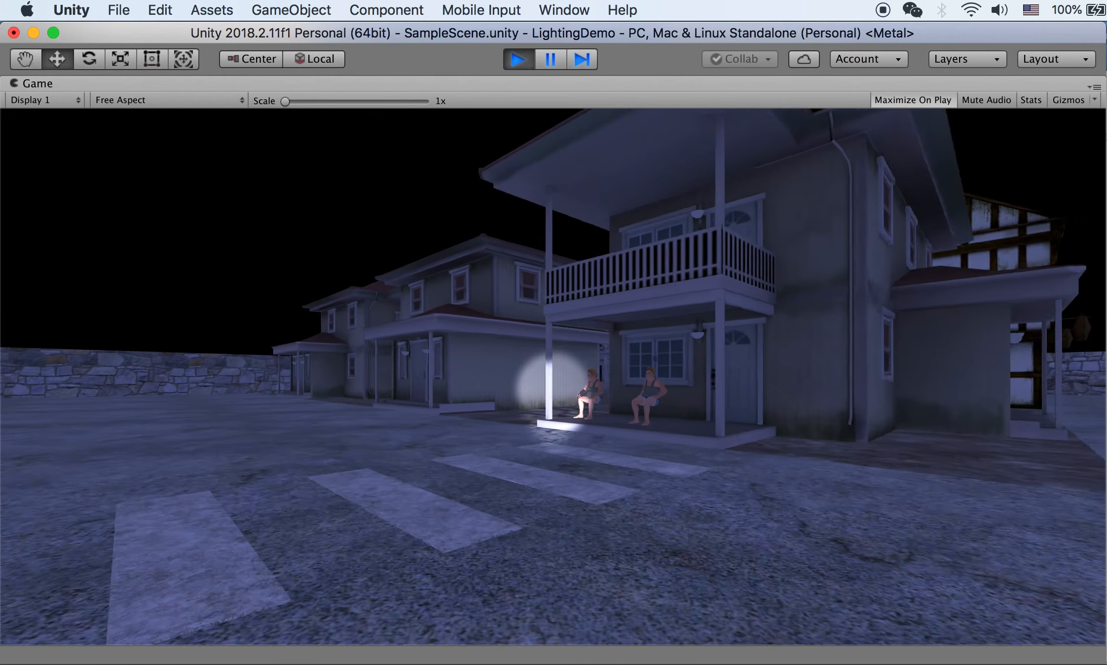
key(w)
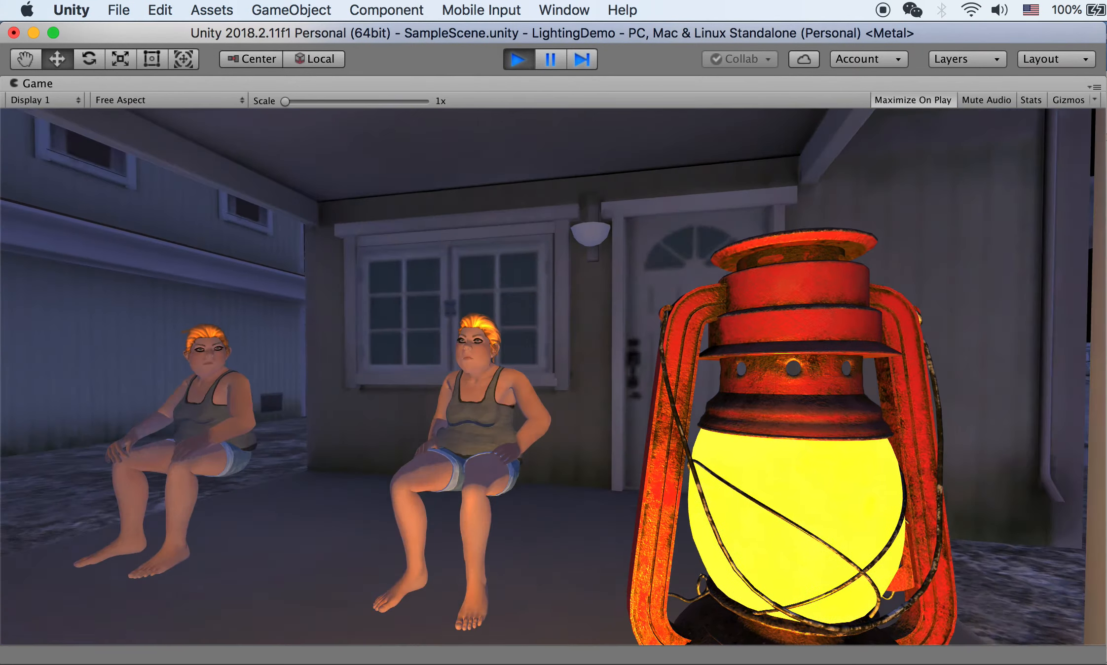
key(s)
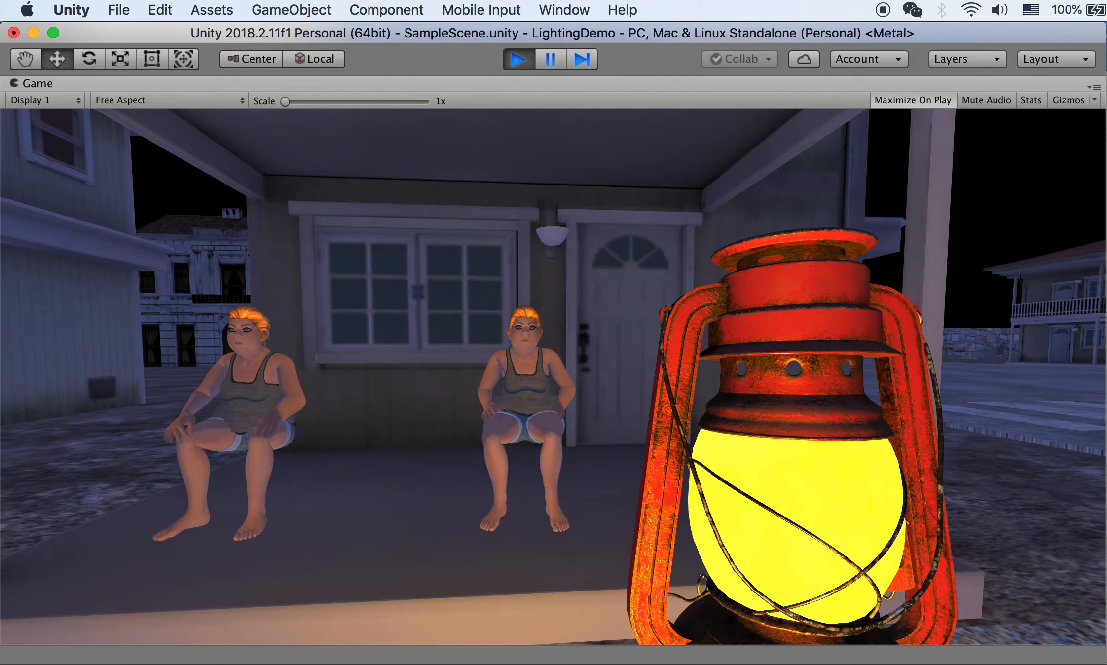
key(Escape)
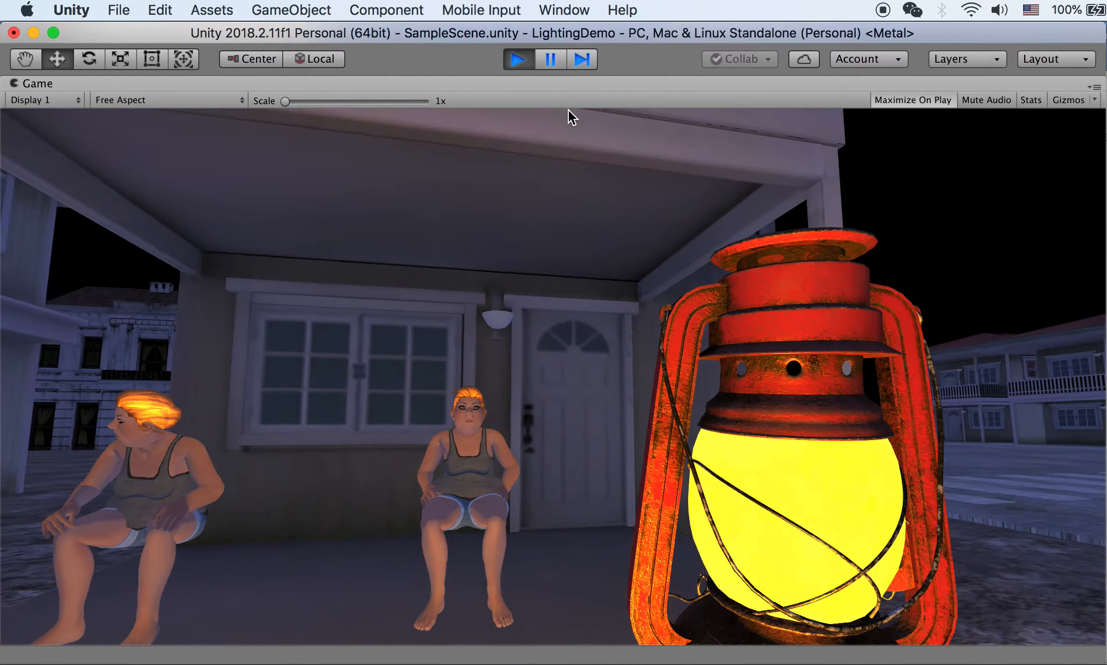
click(523, 58)
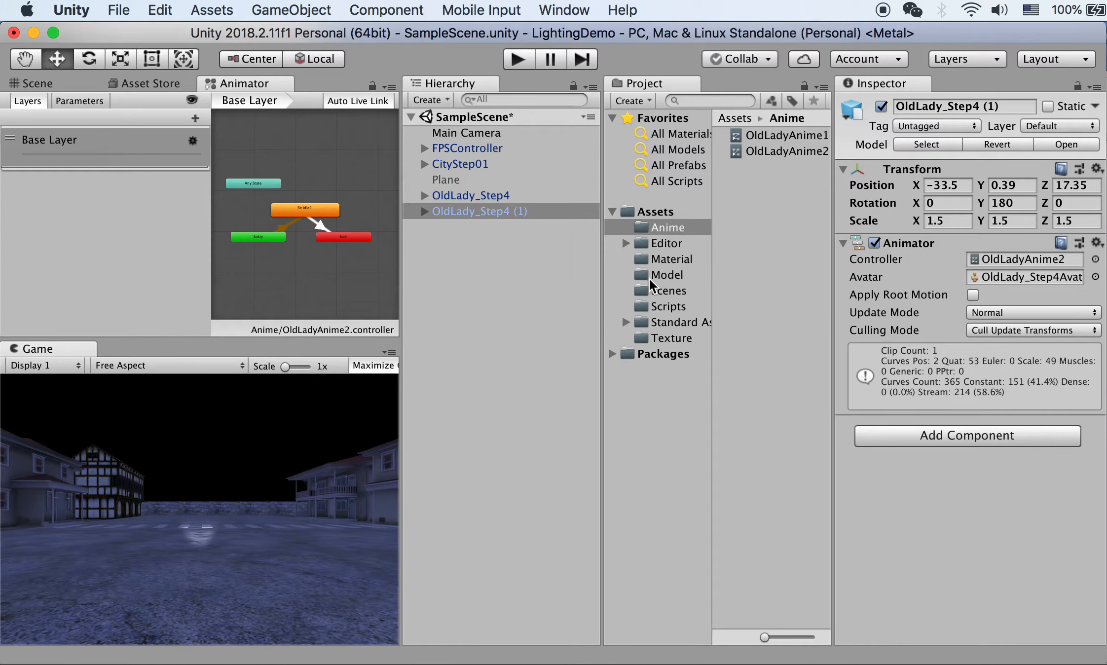
Step: Delete the duplicate character OldLady_Step4 (1) from the scene and select the original OldLady_Step4
right_click(480, 211)
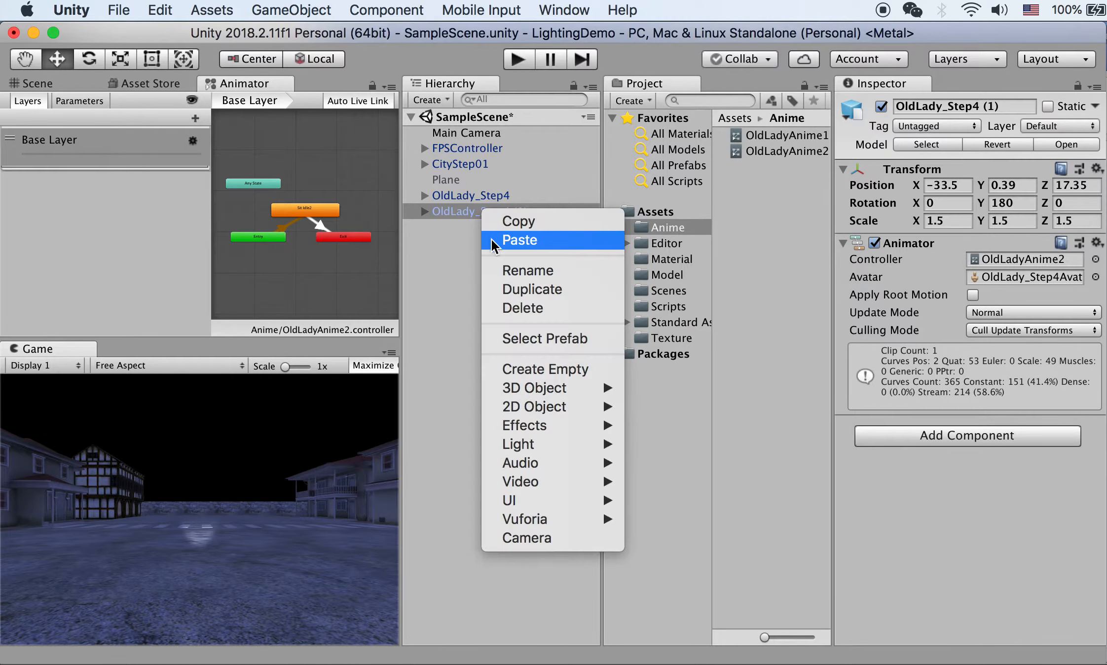
click(523, 308)
click(486, 197)
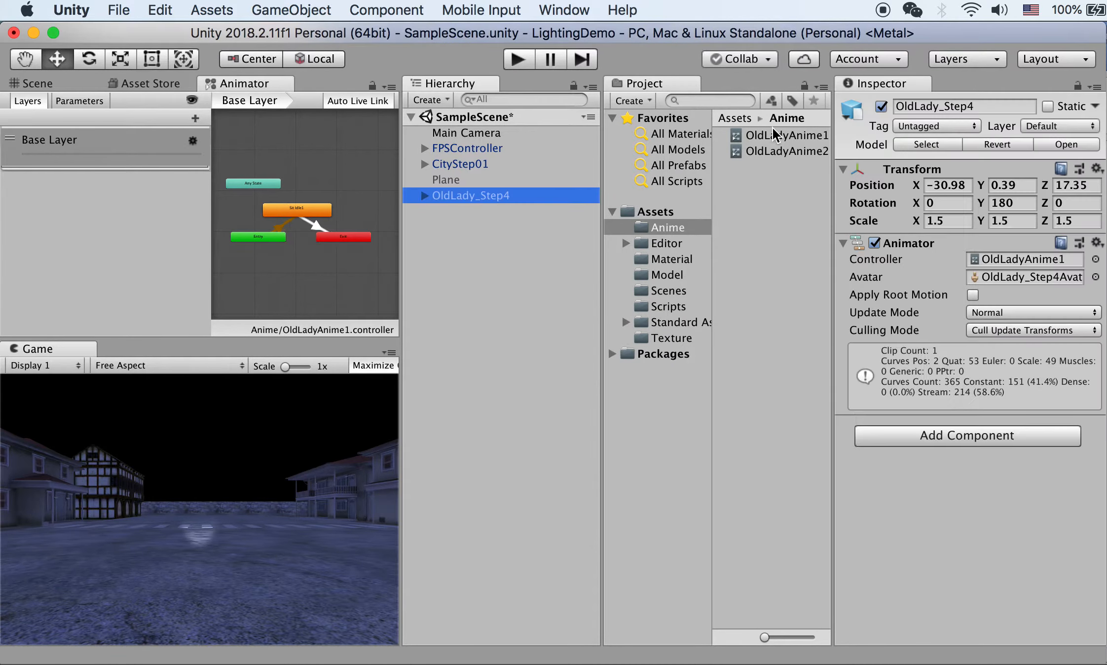
Step: Open the OldLadyAnime1 controller in the Animator and delete its Sit Idle1 state
click(771, 134)
double_click(770, 133)
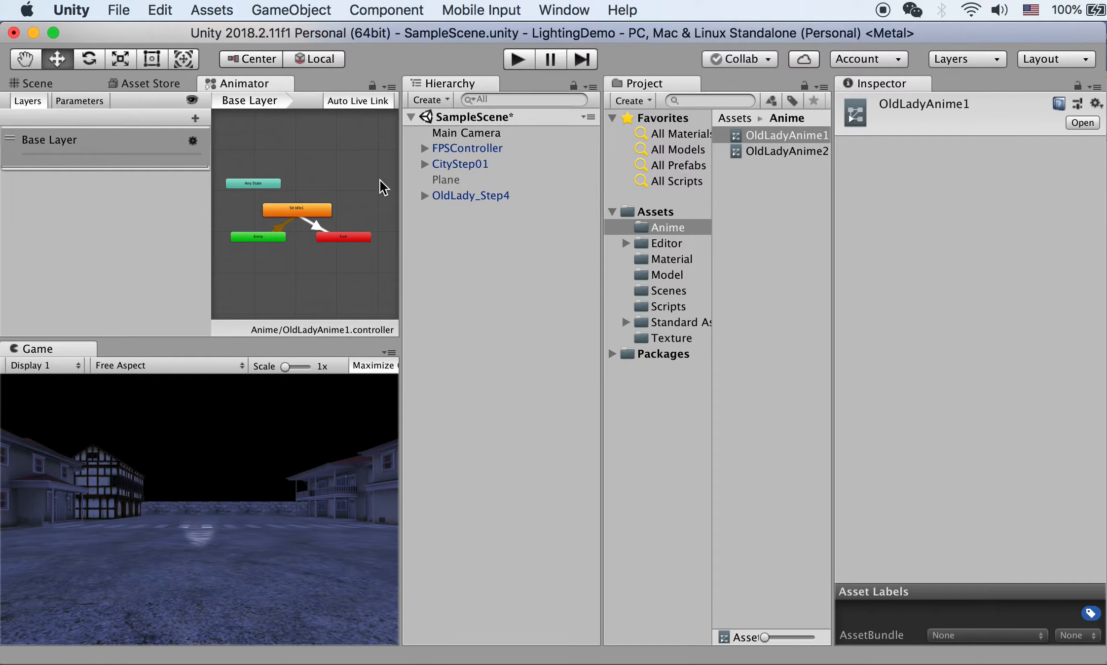
right_click(296, 211)
click(326, 293)
scroll(309, 213, up, 1)
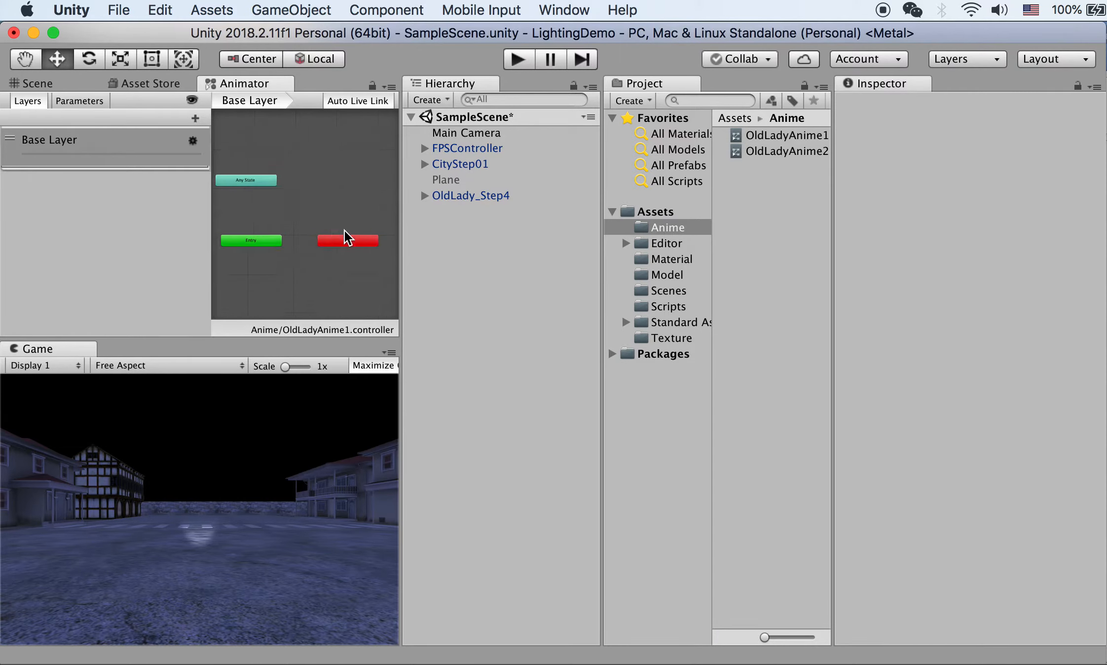
Step: Add the Sit Idle2 clip from the Model folder as a state in OldLadyAnime1 and stack two duplicates of it above
click(640, 276)
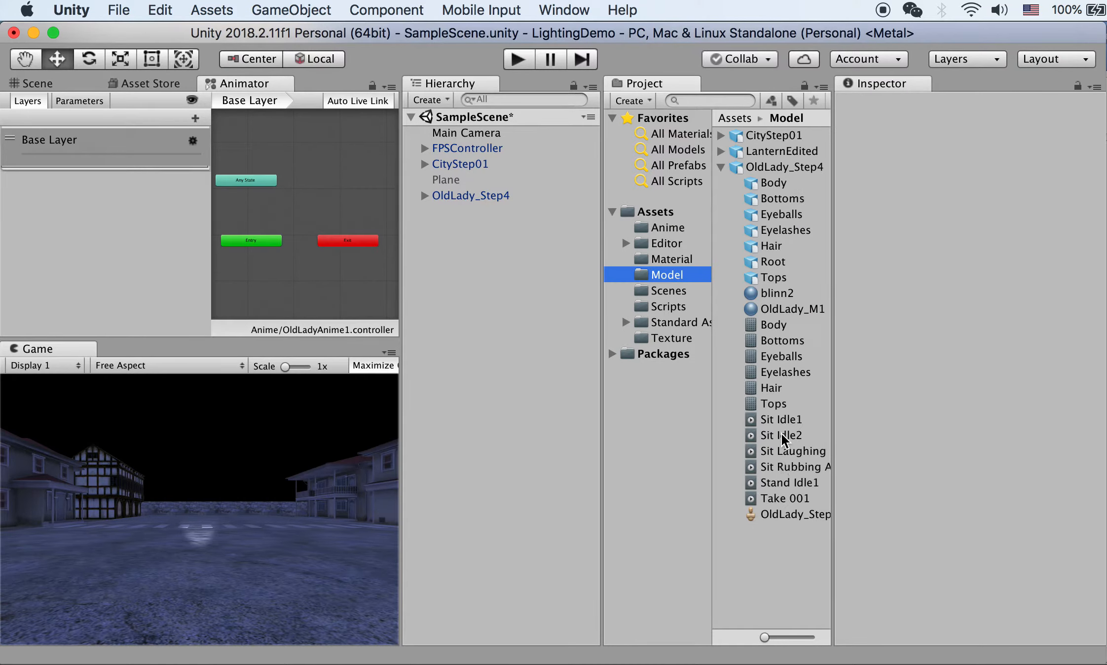
drag(783, 433, 215, 142)
key(super+d)
drag(296, 188, 300, 189)
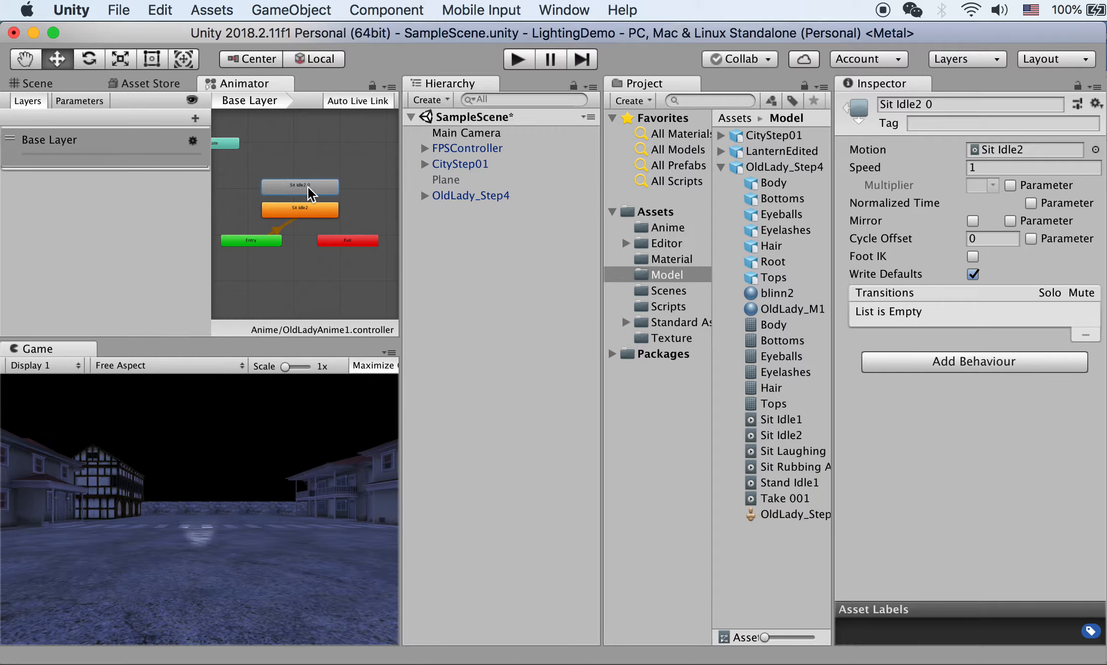
key(super+d)
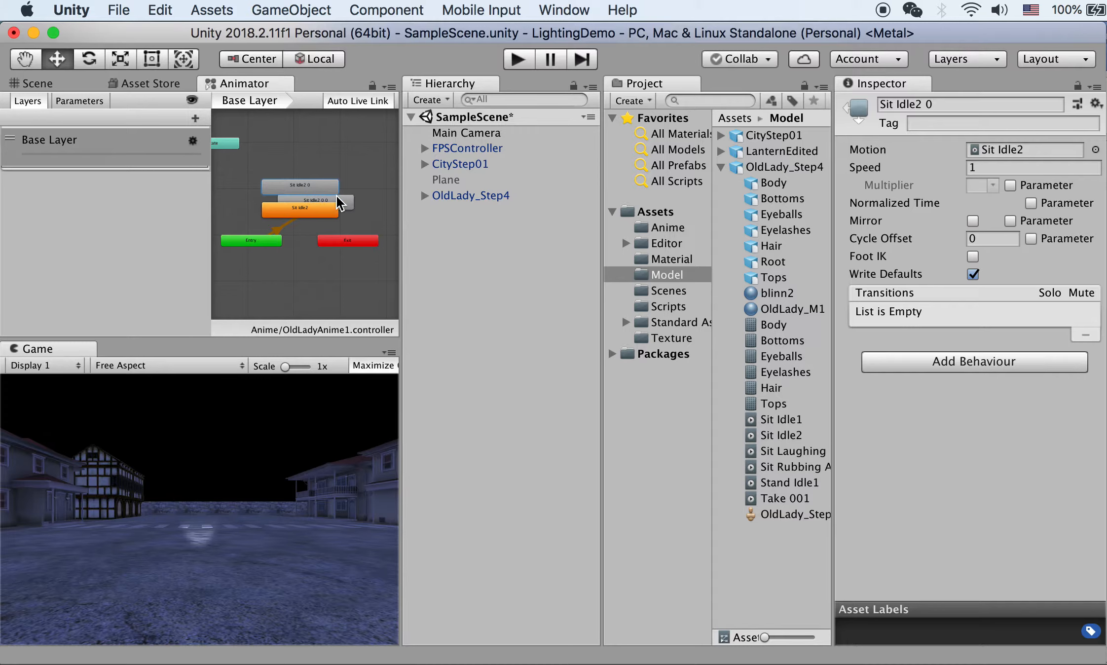
drag(340, 202, 324, 163)
Step: Make transitions from Sit Idle2 to Sit Idle2 0 and from Sit Idle2 0 to Sit Idle2 0 0
right_click(309, 214)
click(330, 214)
click(300, 187)
right_click(302, 188)
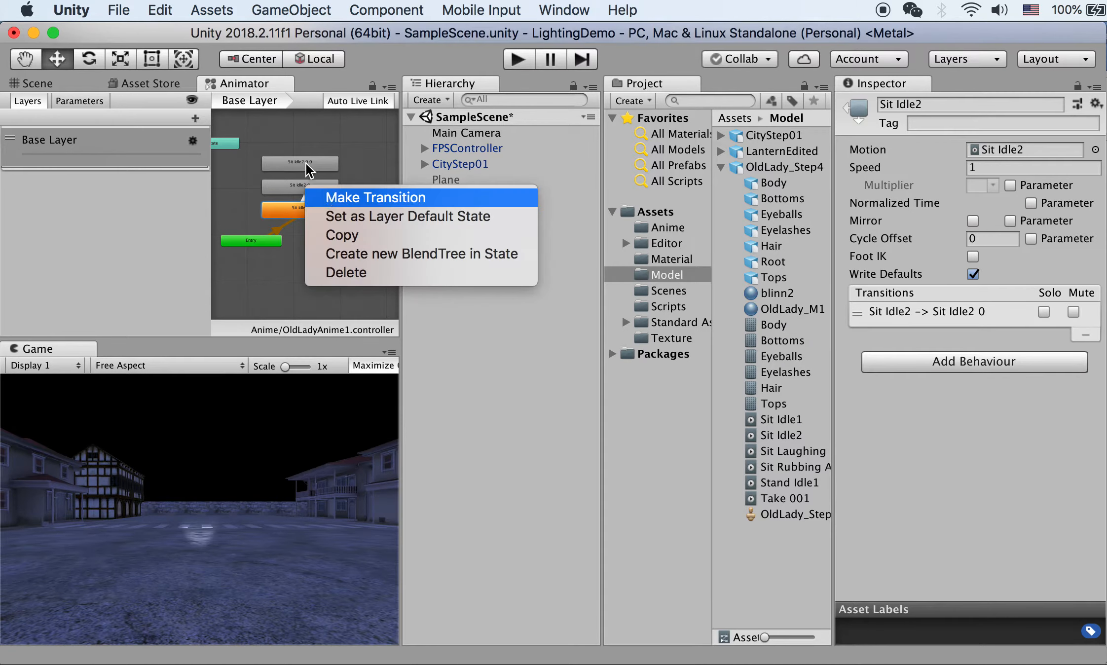
click(346, 197)
click(306, 164)
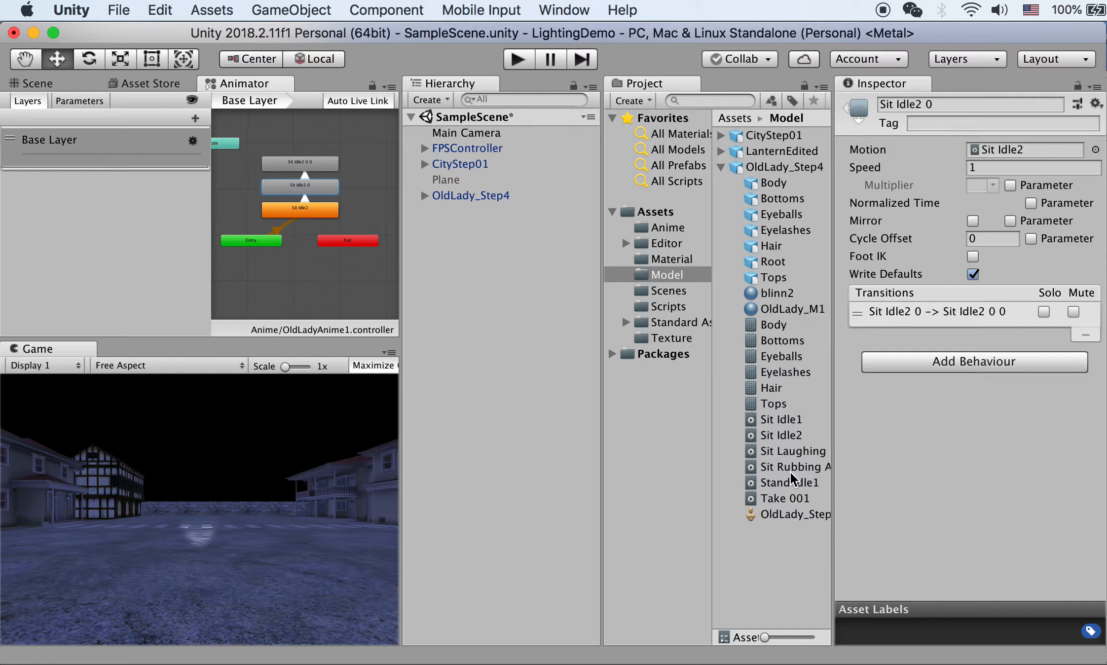
Step: Add the Sit Laughing clip as a state above the stack and make a transition to it from Sit Idle2 0 0
drag(788, 453, 302, 147)
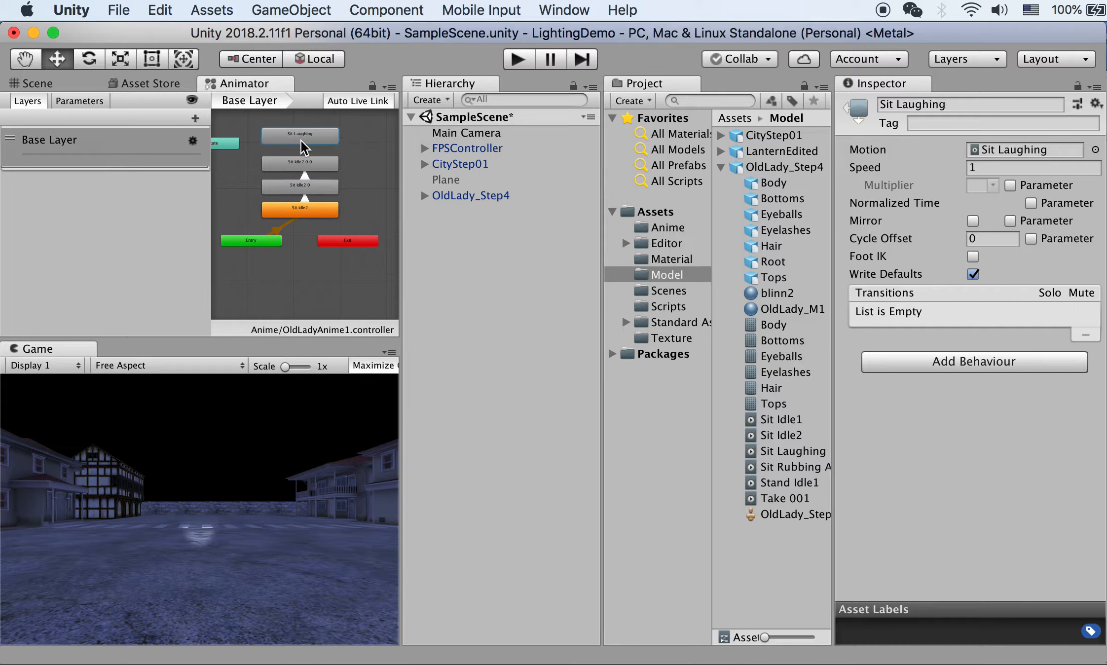
right_click(300, 165)
click(321, 170)
click(305, 139)
drag(305, 139, 303, 144)
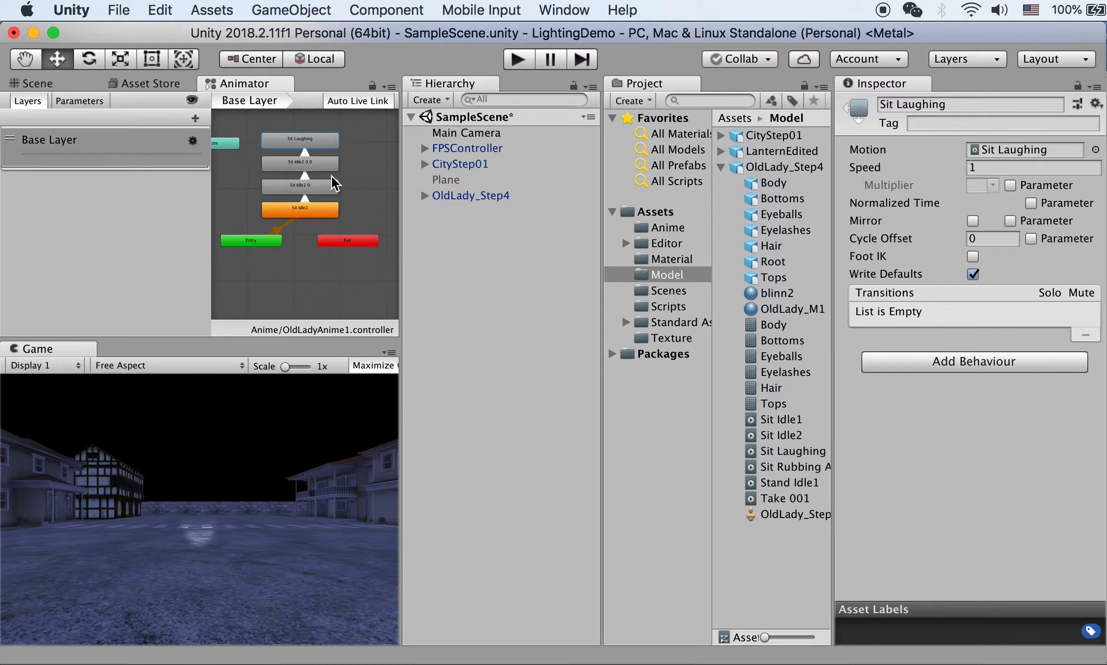
middle_drag(349, 198, 330, 200)
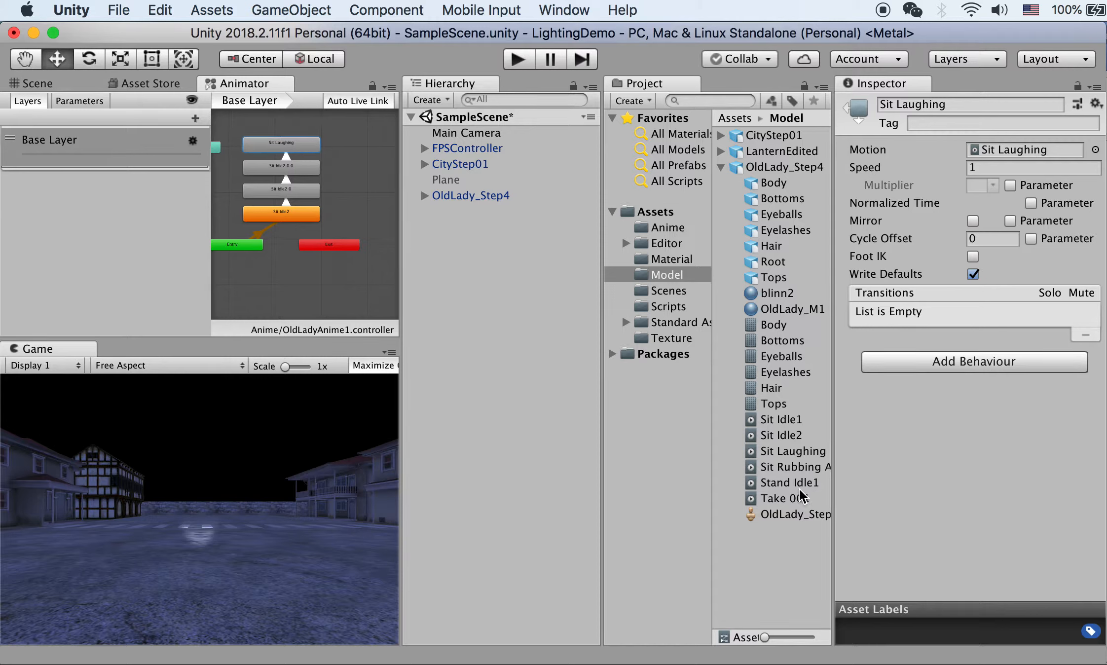
Step: Add the Stand Idle1 clip as a state beside Sit Laughing and make a transition from Sit Laughing to it
drag(789, 482, 373, 147)
right_click(303, 144)
click(340, 148)
click(358, 146)
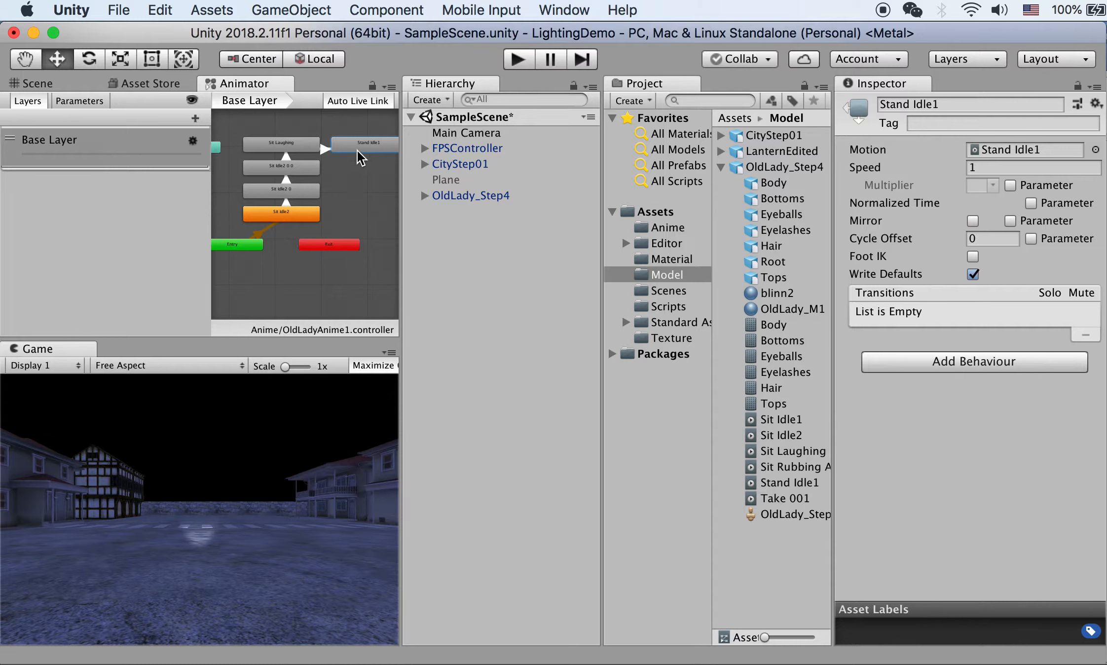
Step: Make a transition from the Stand Idle1 state to Exit
right_click(362, 157)
click(409, 147)
click(328, 245)
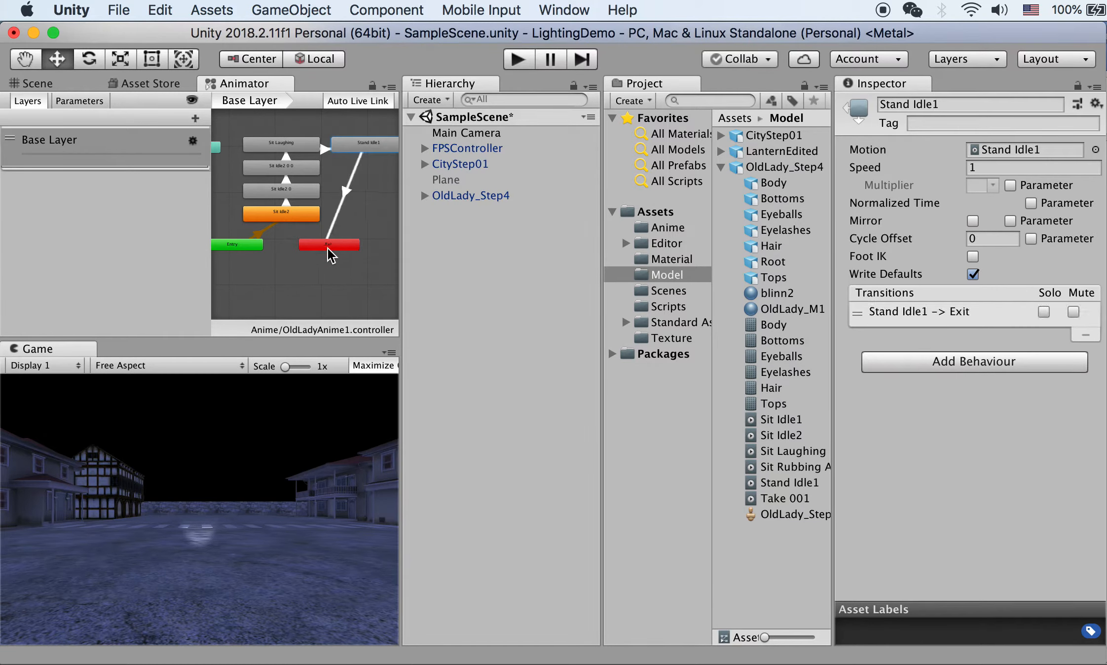
Step: Play the scene, watch the old lady's chained sitting, laughing and standing animations from different sides of the porch, and stop playing
click(517, 60)
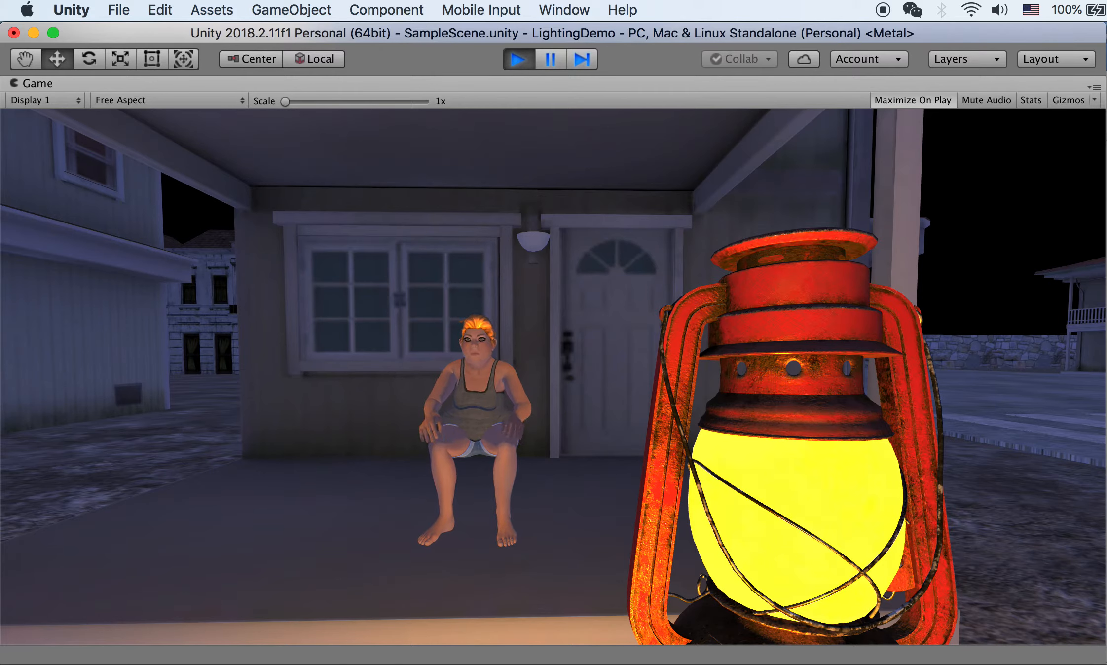
key(w)
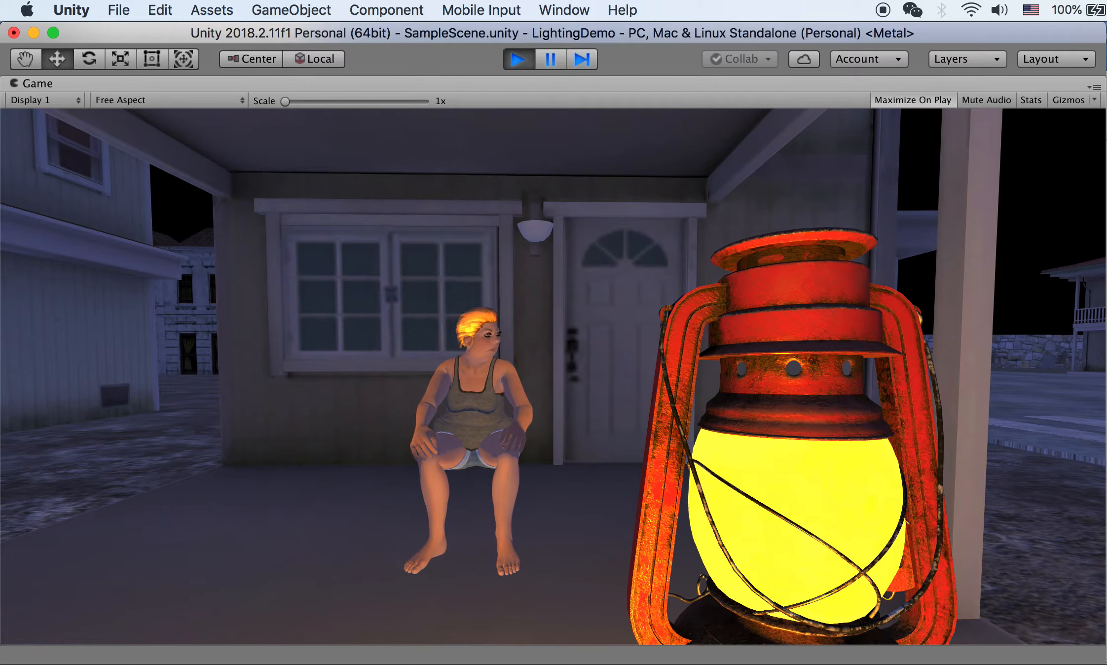
key(w)
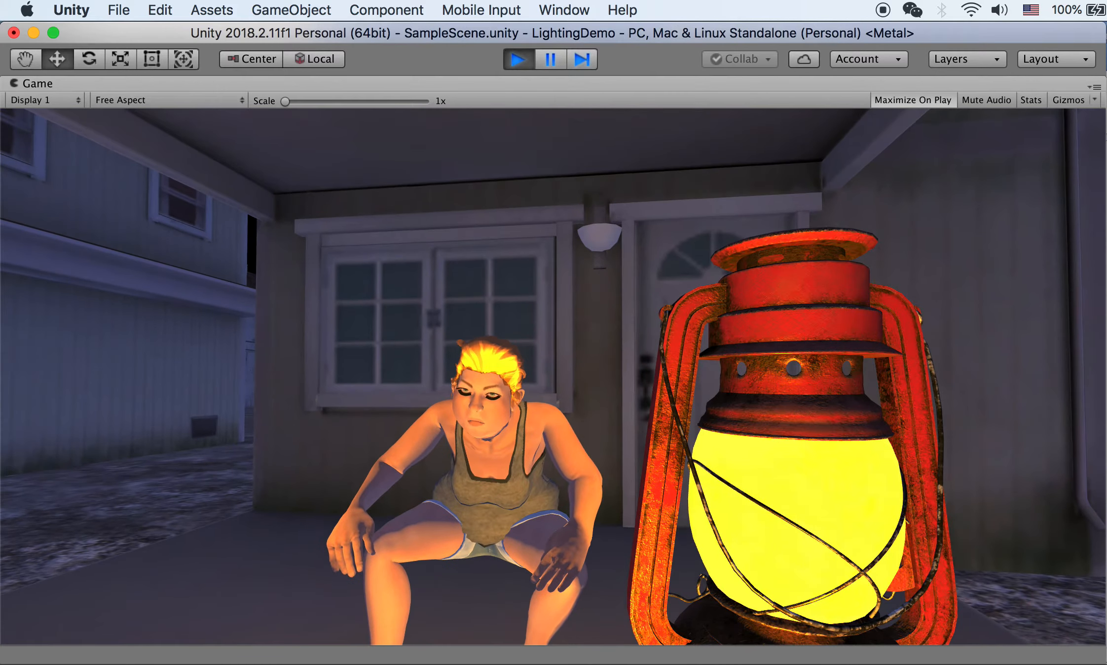
key(s)
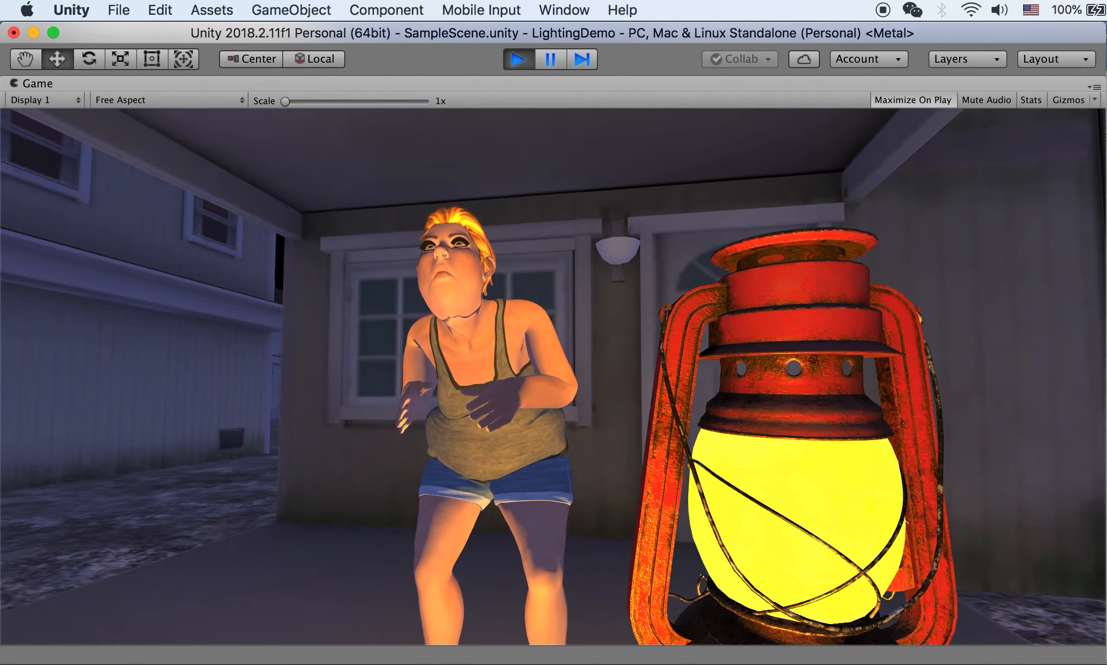
key(d)
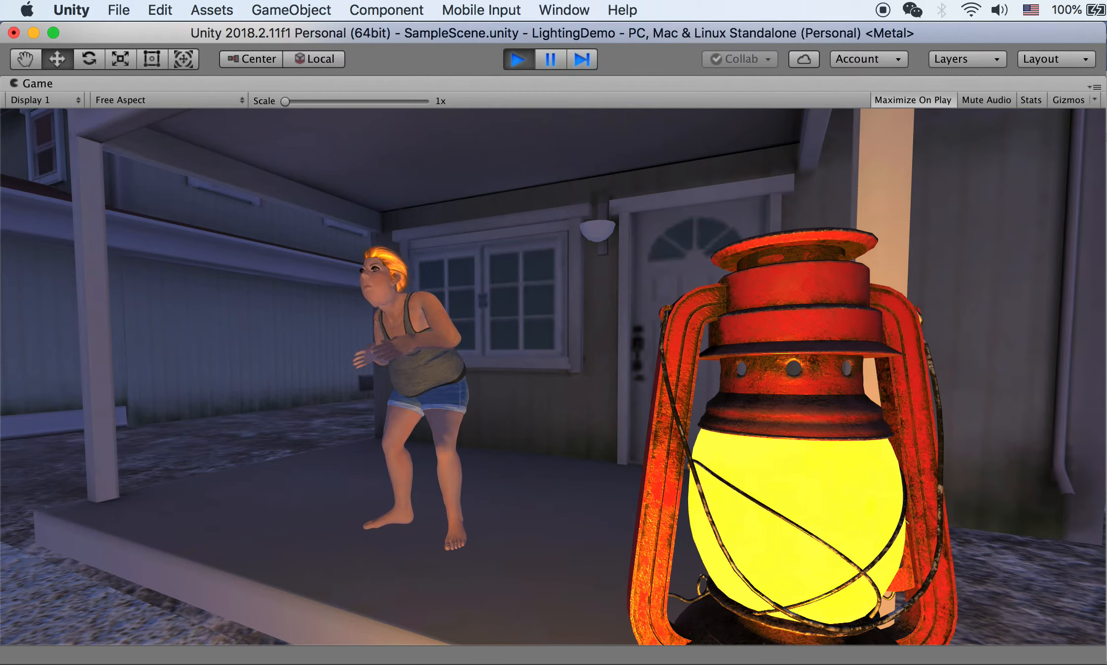
key(Escape)
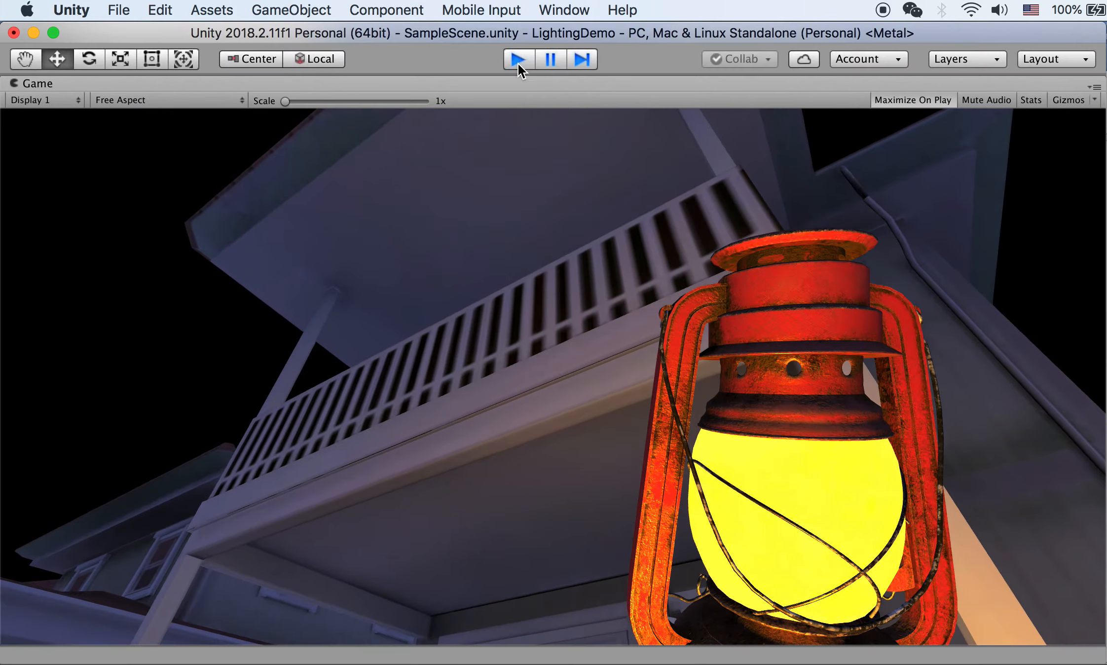
click(518, 61)
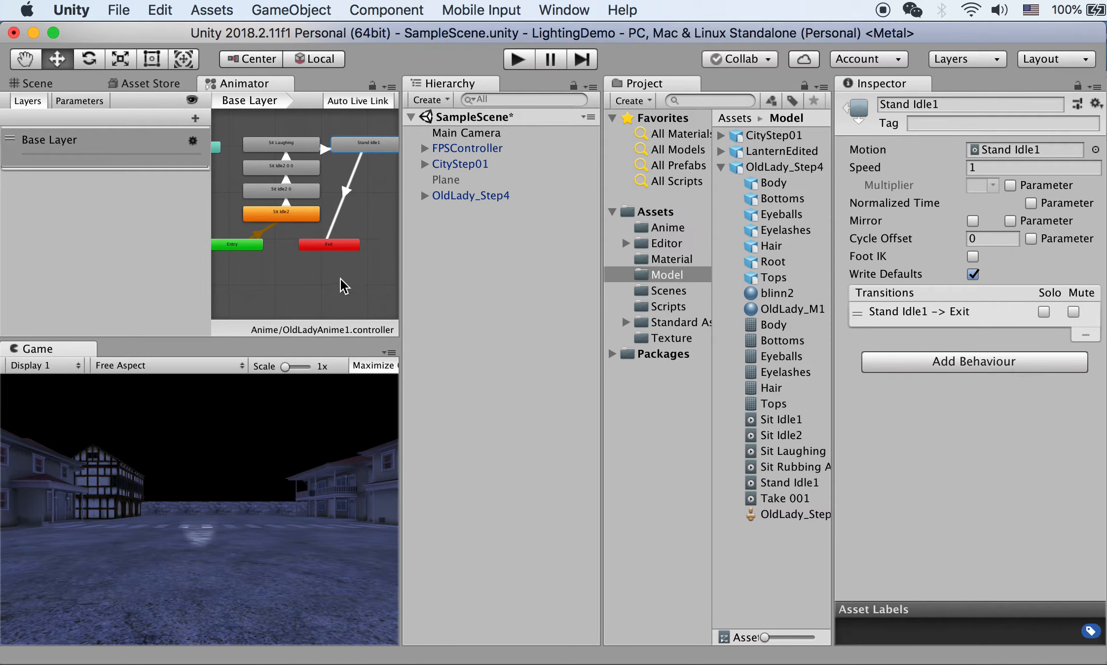
Step: Switch to Finder and copy LeatherChair.fbx from the LeatherChair FBX MA folder into the Unity project's Model folder
key(super+Tab)
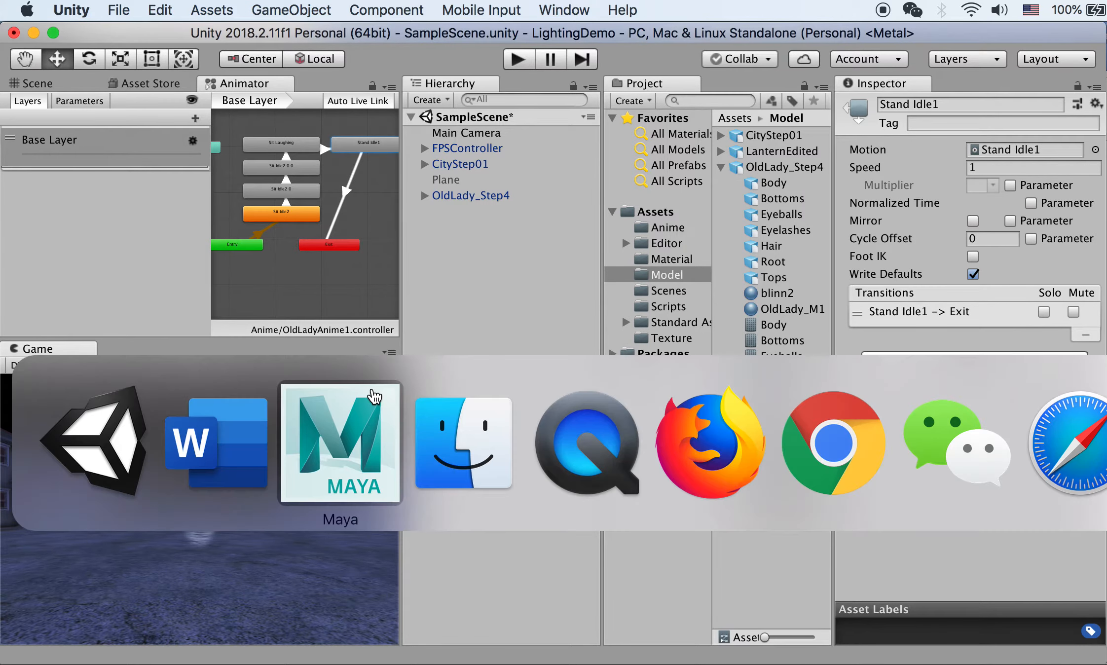
click(458, 430)
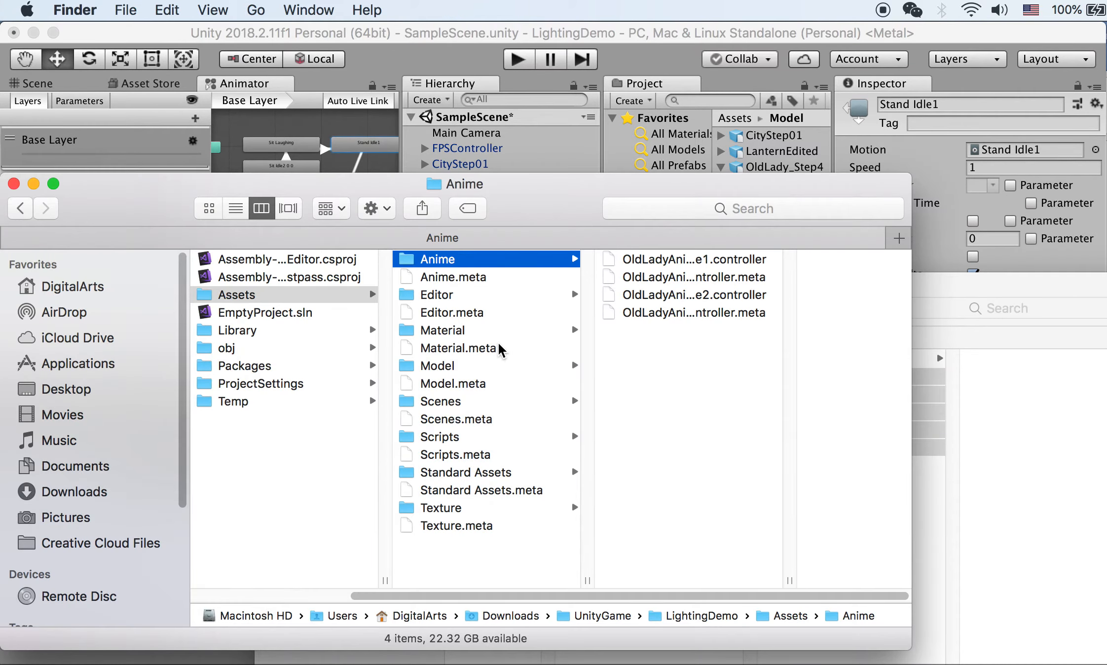
click(982, 405)
click(477, 413)
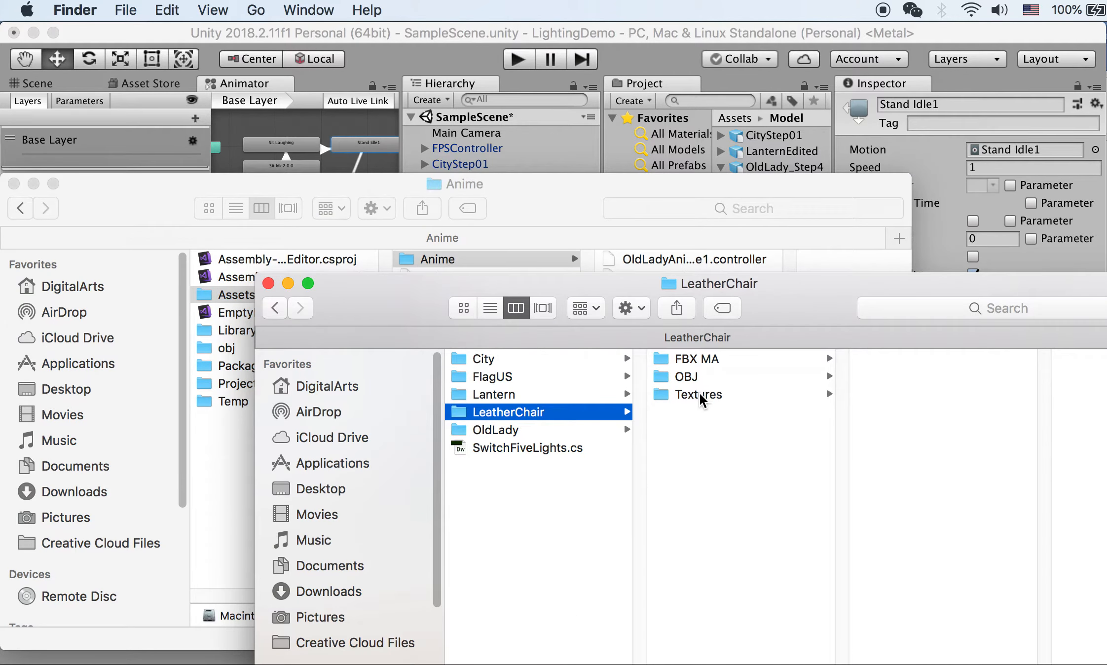
click(709, 379)
click(716, 363)
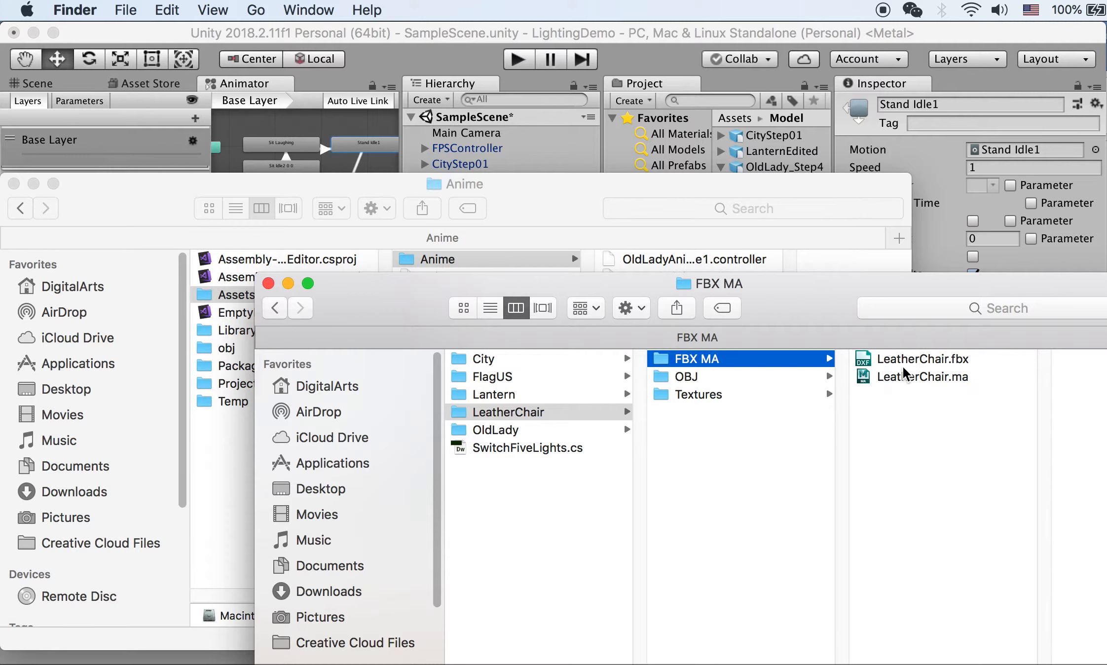
click(907, 362)
click(847, 376)
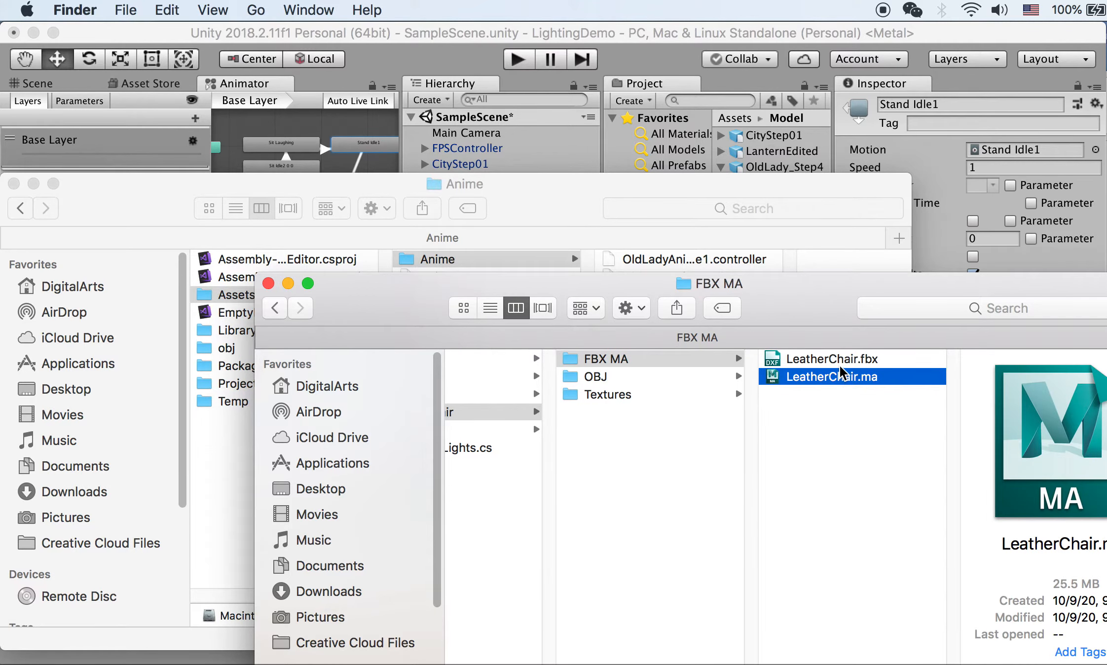
click(840, 365)
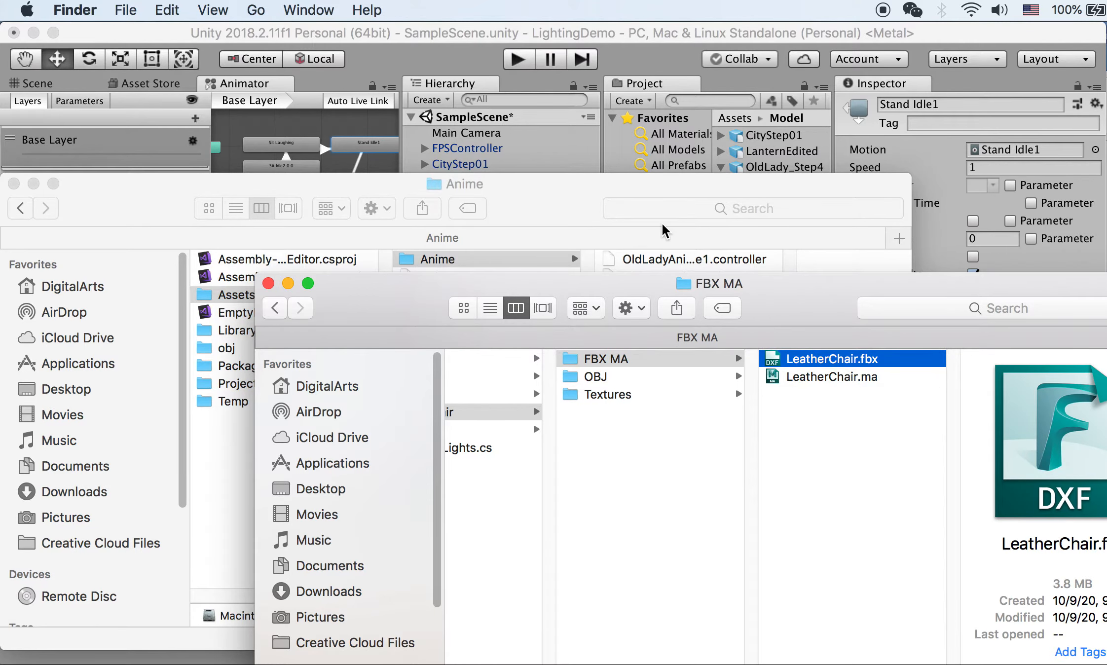
click(599, 225)
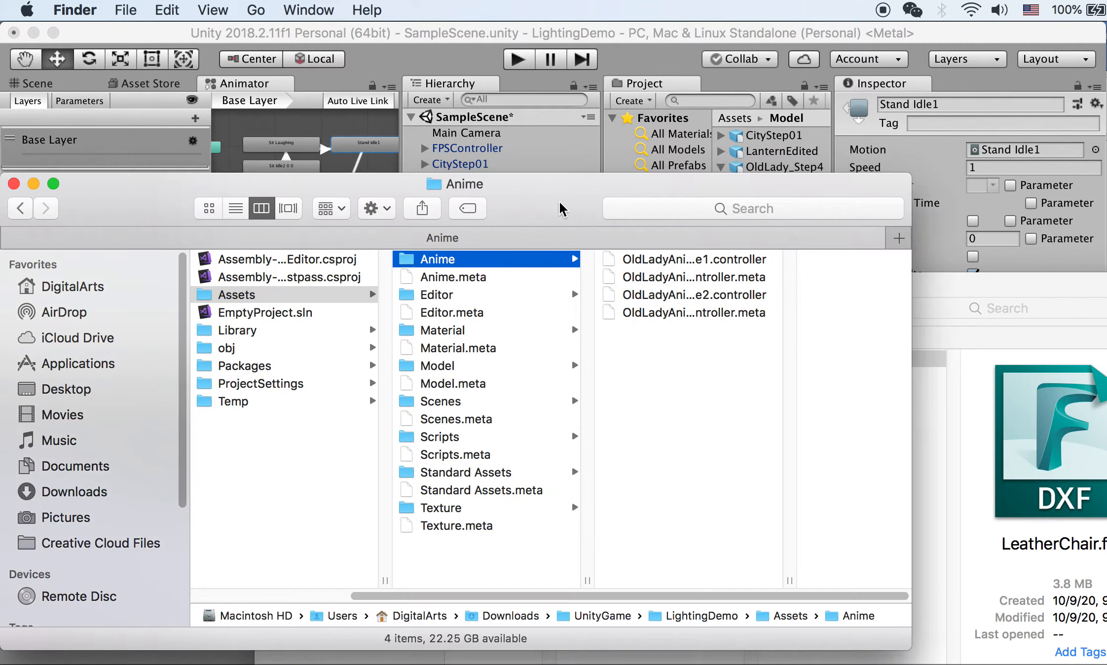
click(449, 366)
Step: Copy all the leather chair textures into the project's Texture folder, then return to Unity and fix their normal map import settings
click(926, 446)
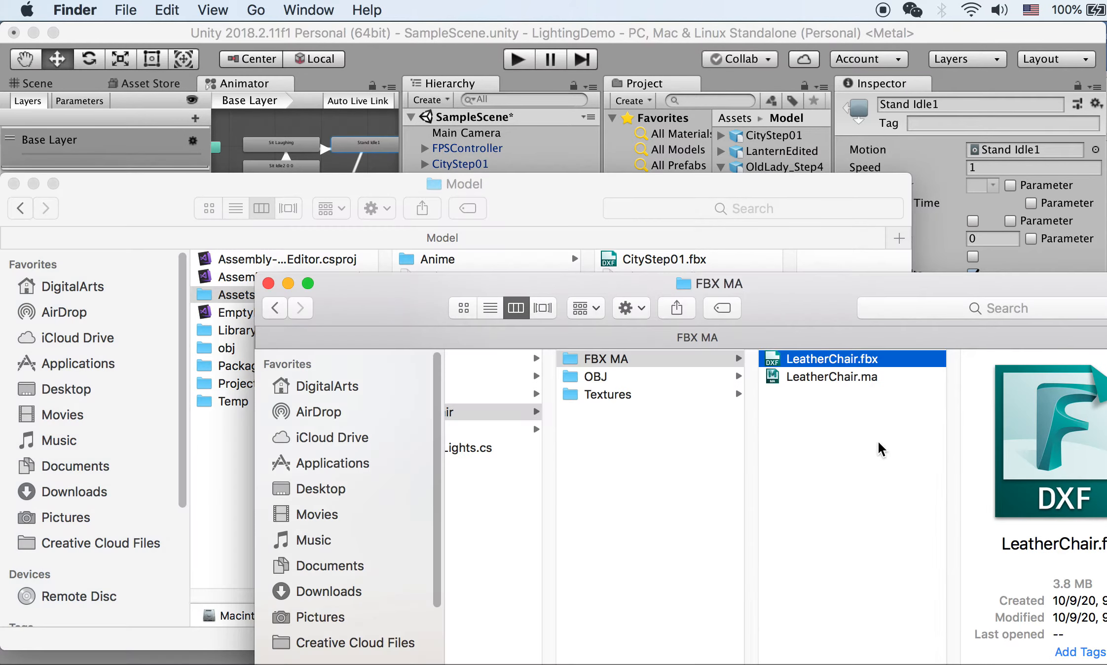
click(611, 397)
click(821, 377)
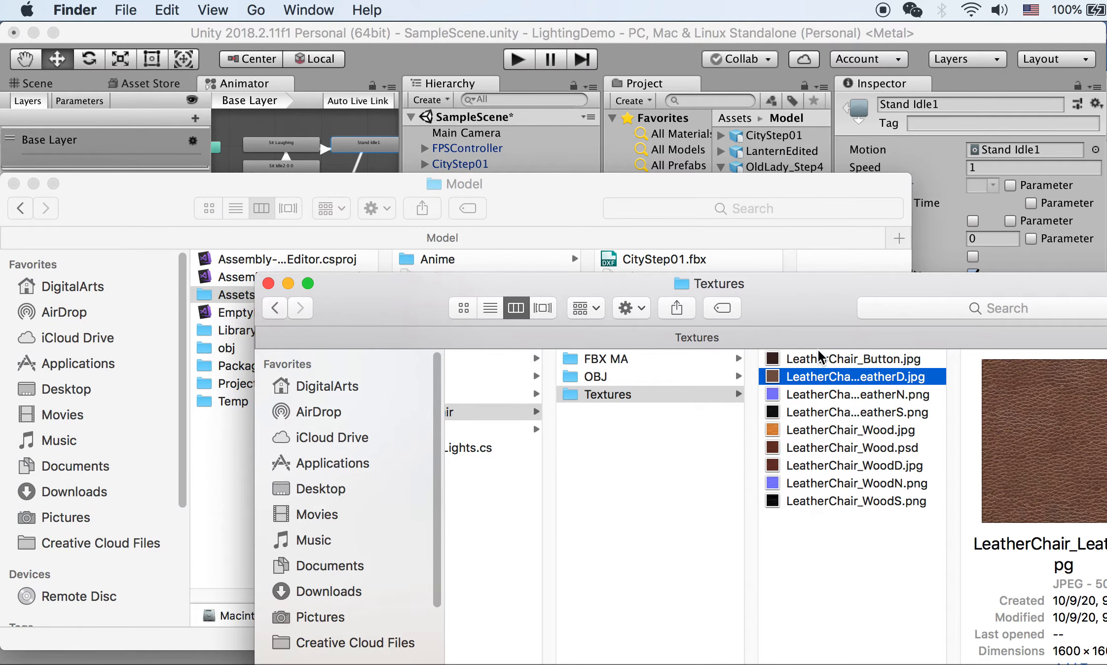
click(811, 429)
key(super+a)
key(super+c)
click(585, 194)
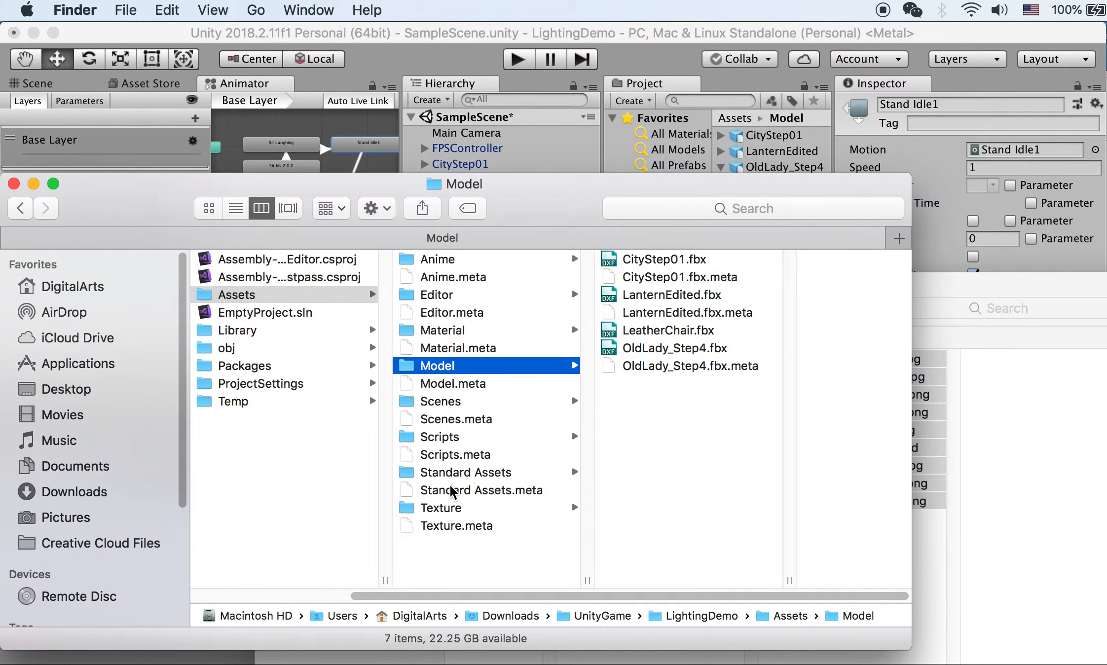
click(450, 509)
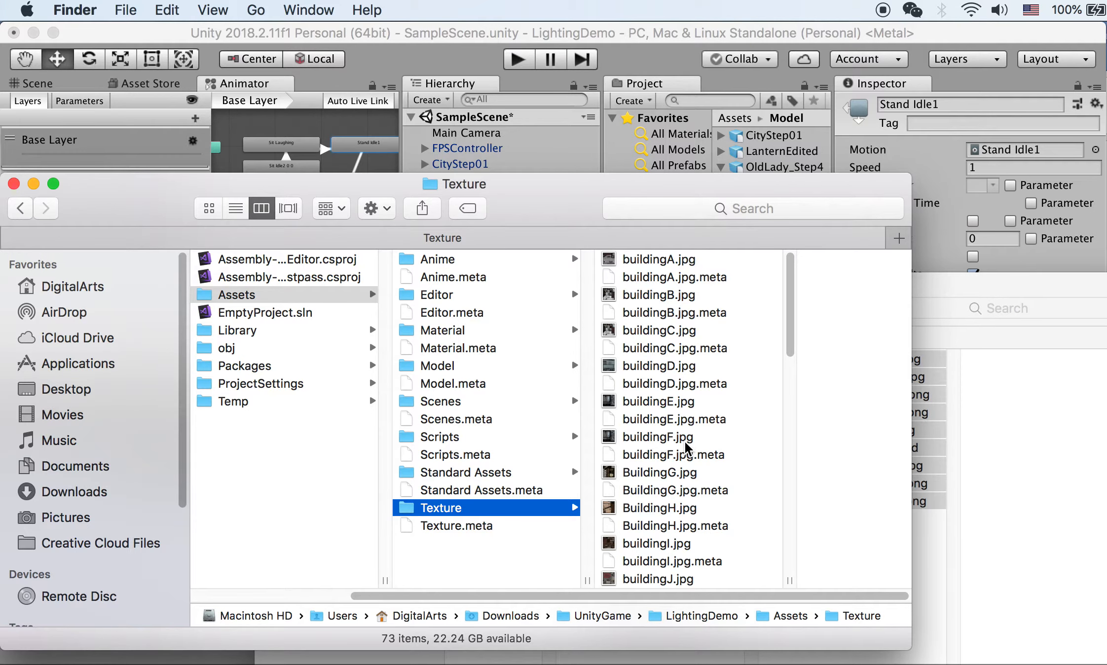
click(344, 37)
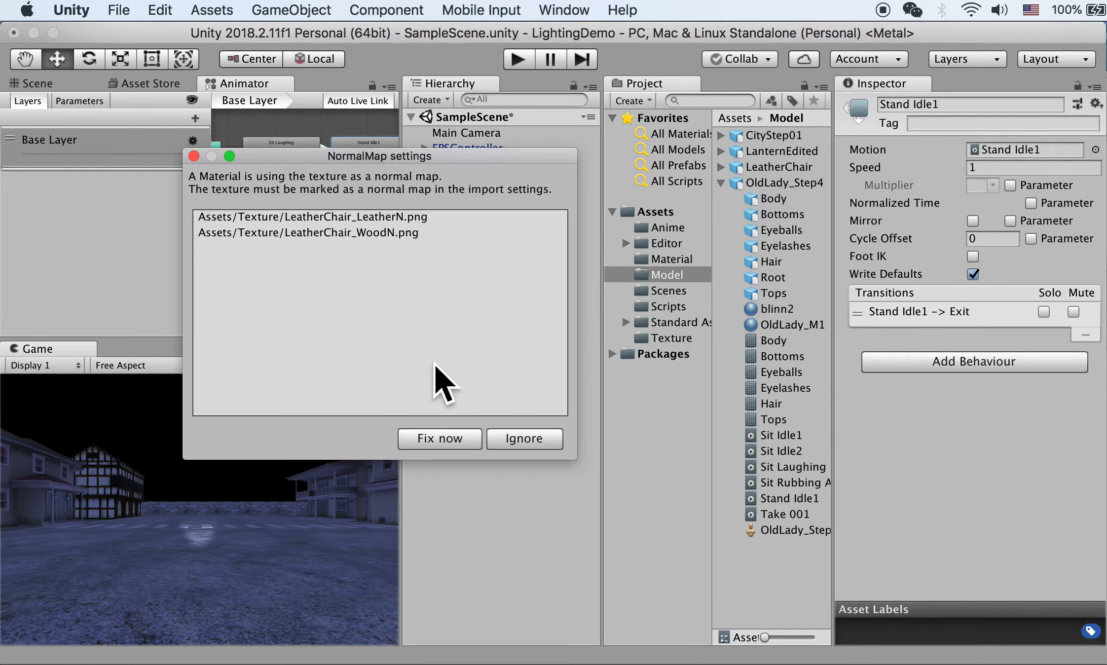
click(442, 440)
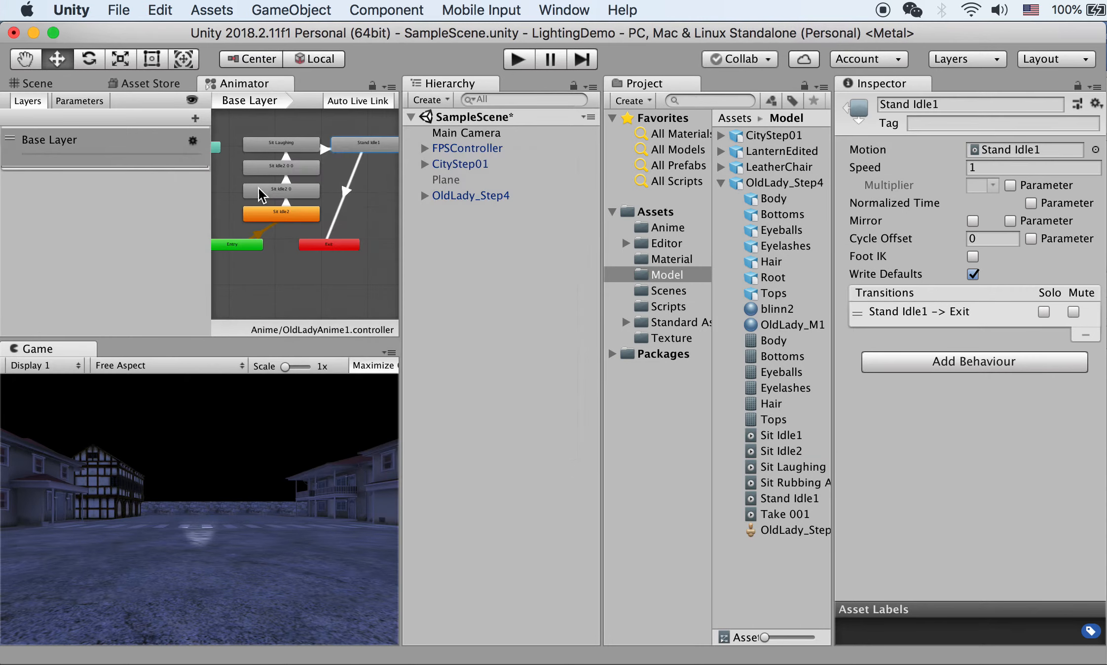
Step: Place the LeatherChair model on the porch beside the old lady in the Scene view and shift it to Z position 18
click(30, 80)
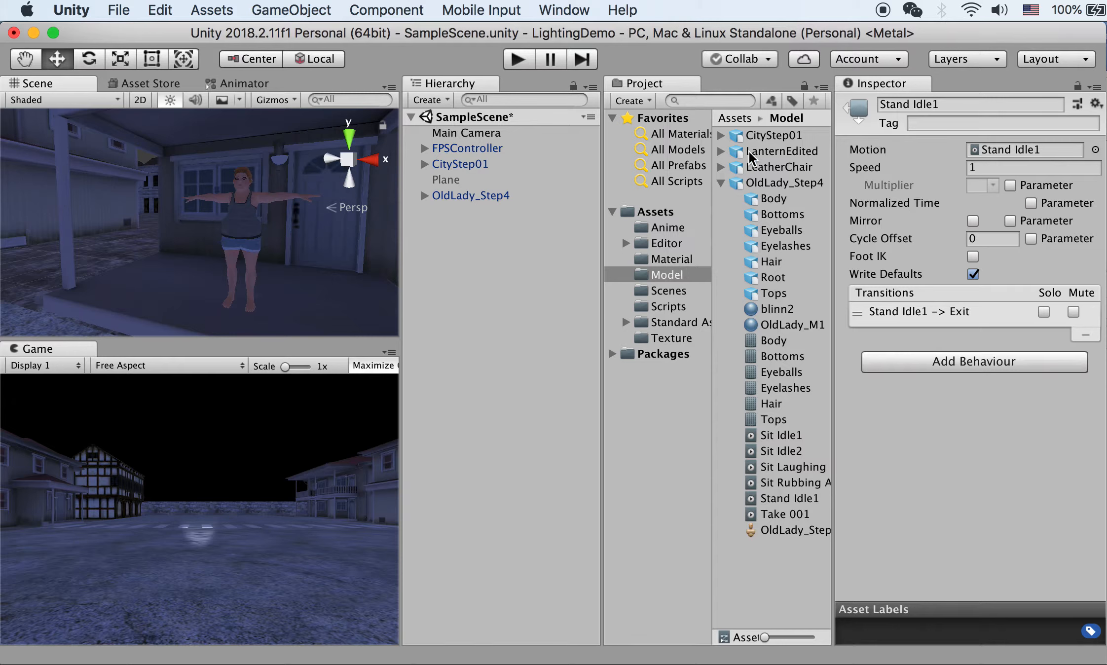
drag(776, 170, 281, 283)
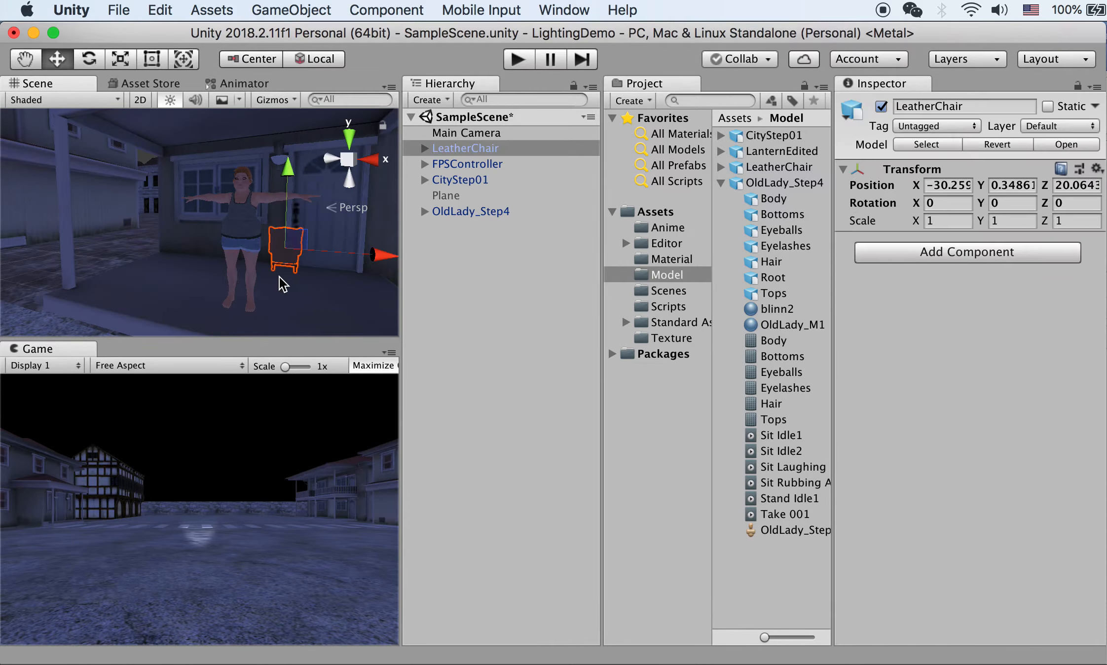
alt+drag(337, 241, 173, 254)
drag(306, 251, 252, 273)
Step: Scale the leather chair to 1.5 on the X, Y and Z axes
click(946, 221)
double_click(954, 220)
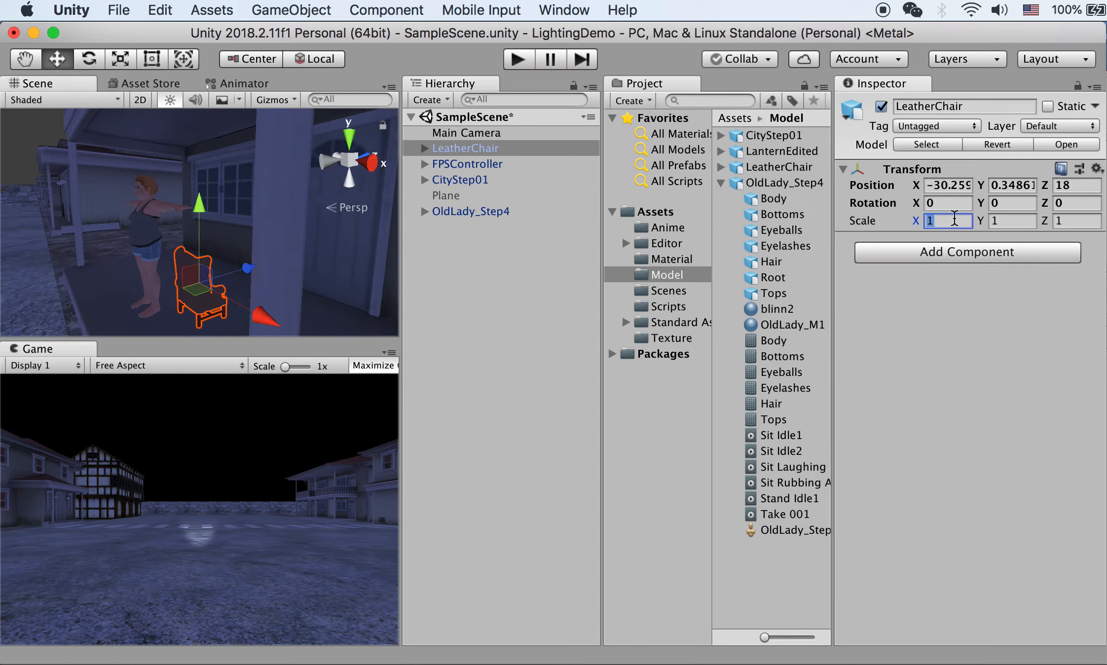
text(1.5)
drag(957, 221, 918, 223)
key(super+c)
drag(1025, 217, 996, 222)
key(super+v)
double_click(1071, 220)
key(super+v)
Step: Rotate the leather chair 180 degrees about Y and move it to X position -31, centred on the old lady
click(1011, 203)
text(180)
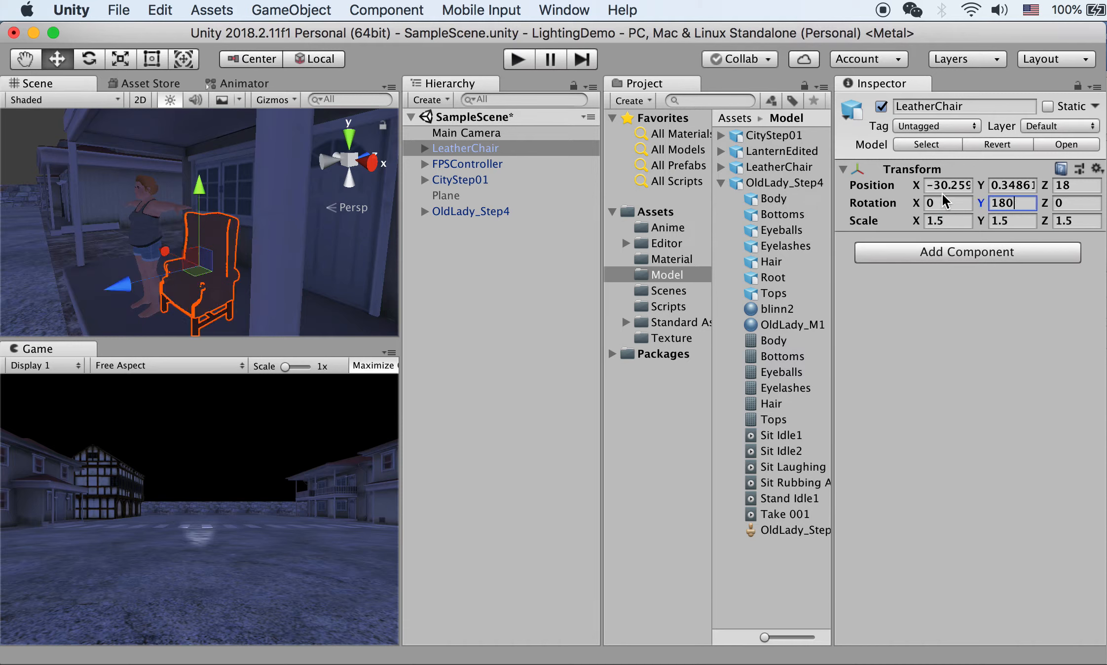
drag(164, 250, 413, 255)
drag(124, 224, 131, 230)
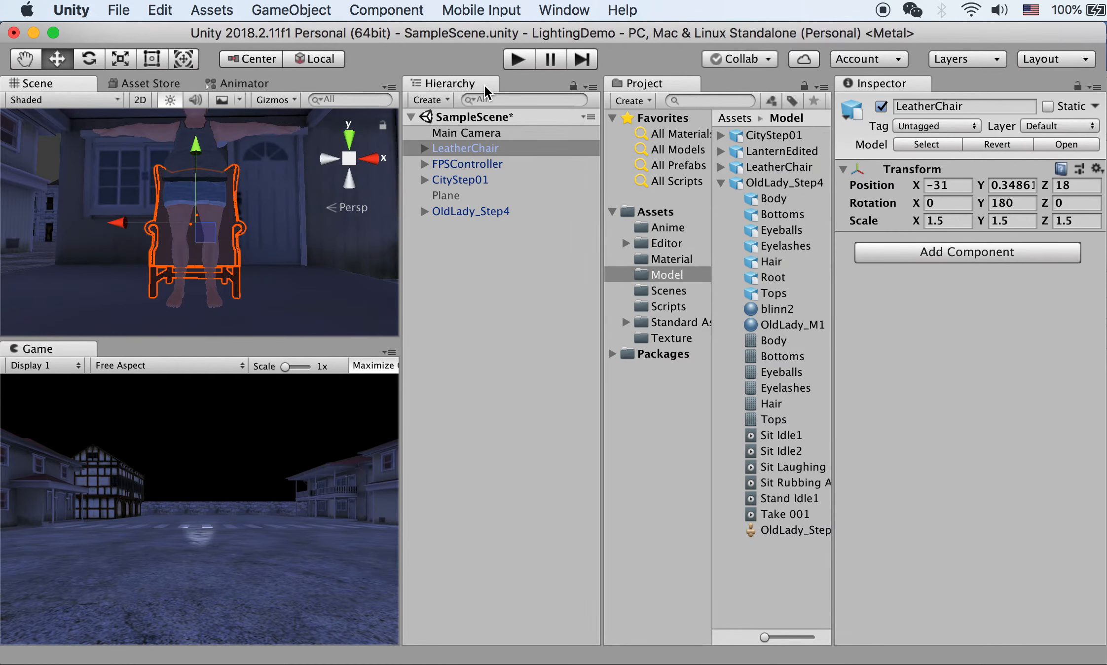
Step: Play the scene, walk up to the porch to check how the old lady sits in the chair, and stop playing
click(517, 59)
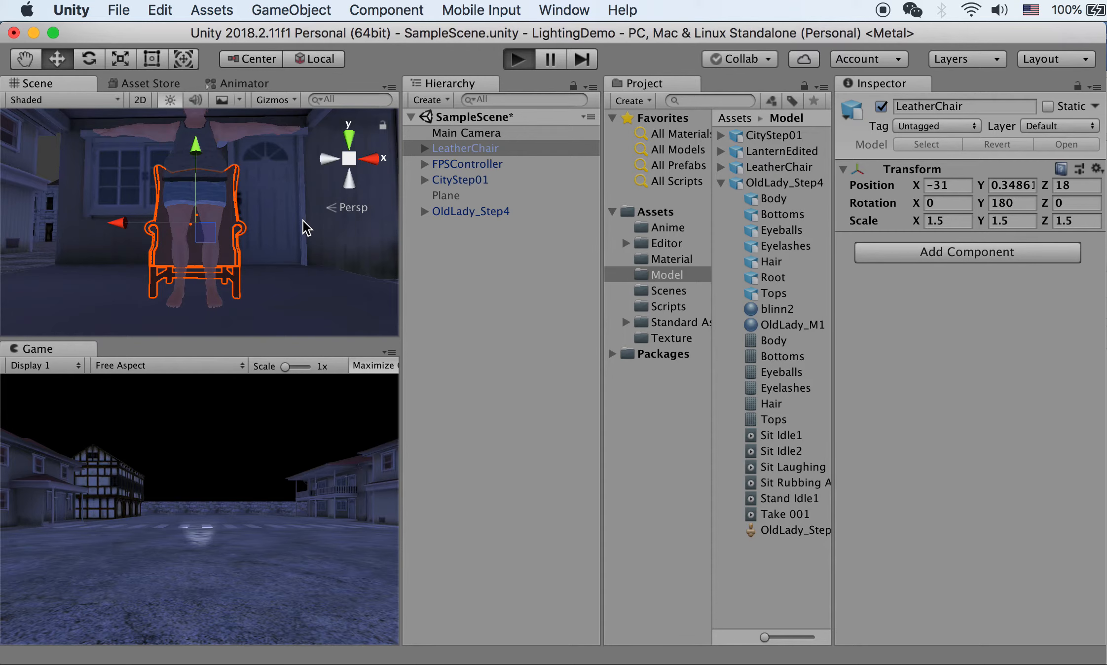
key(w)
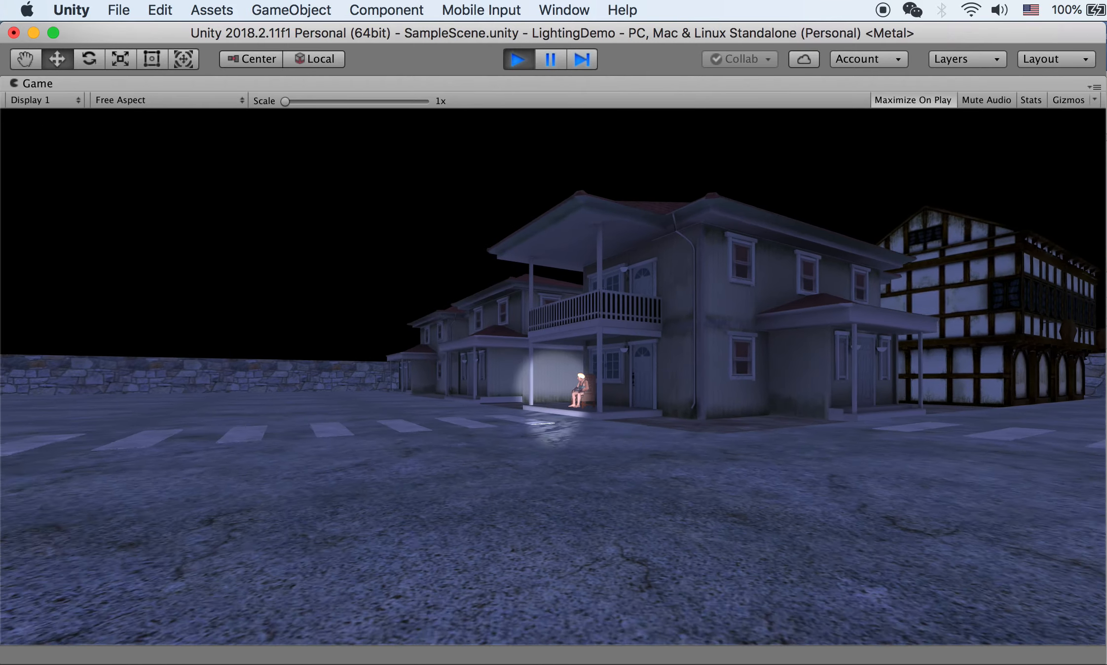
key(w)
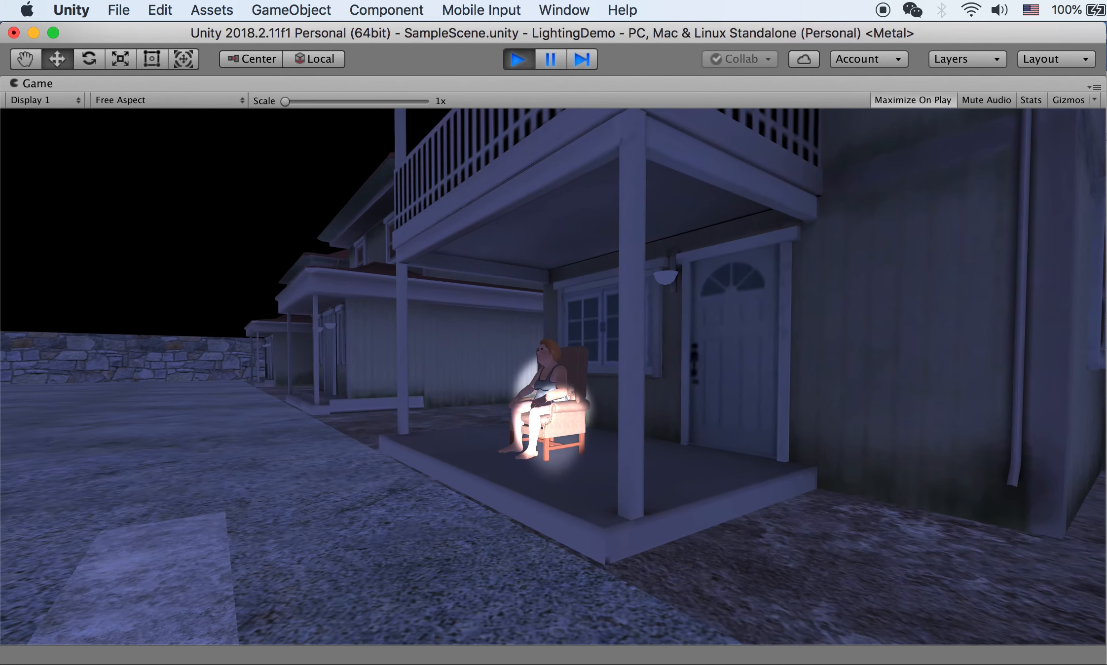
key(w)
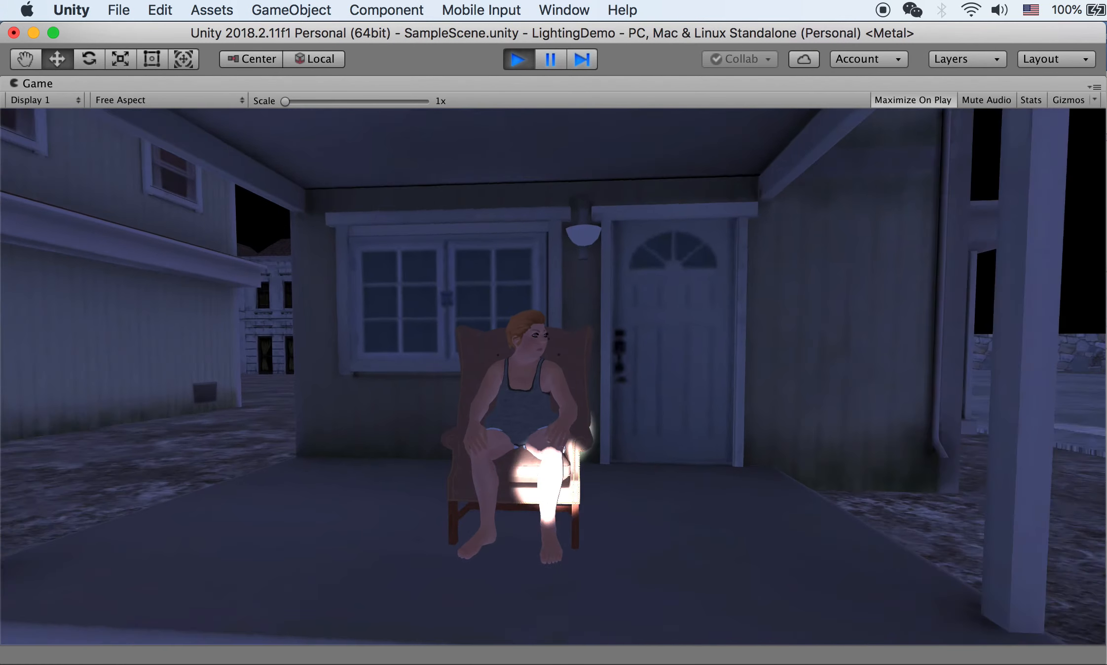
key(d)
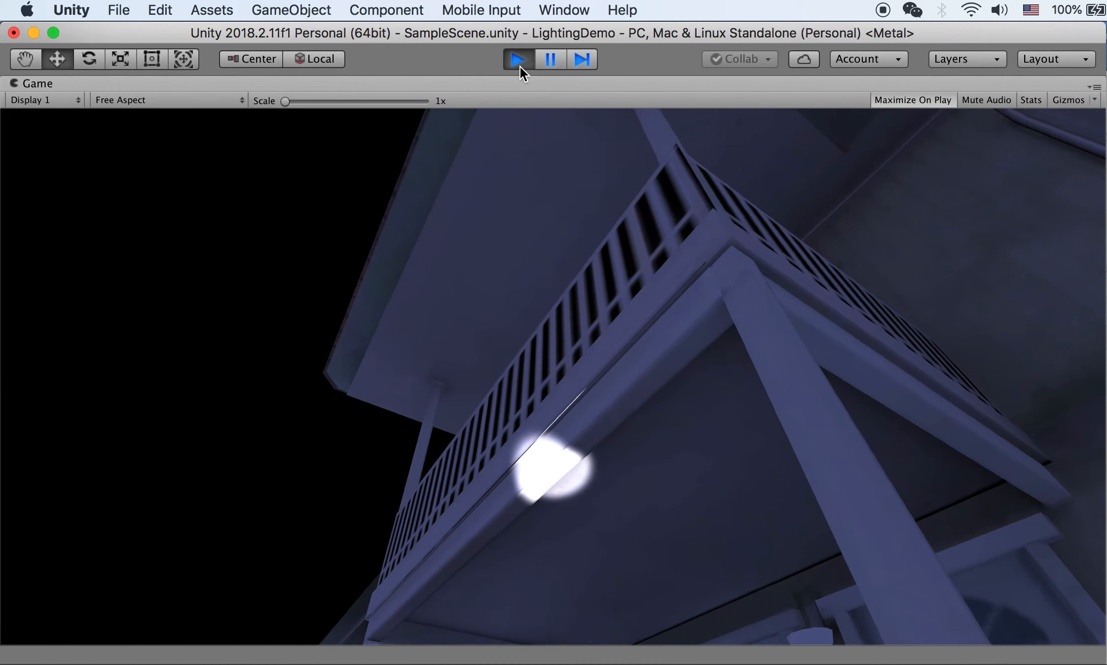
click(518, 60)
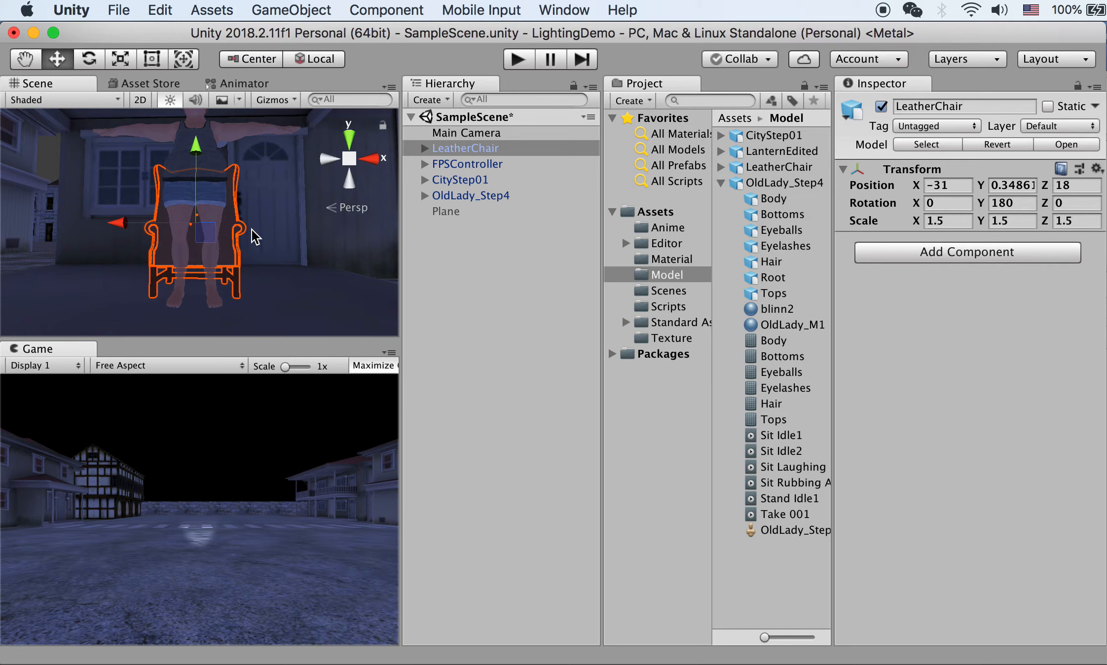
Step: Move the leather chair slightly back to Z position 18.2 behind the old lady
alt+drag(255, 235, 159, 252)
alt+drag(269, 266, 157, 292)
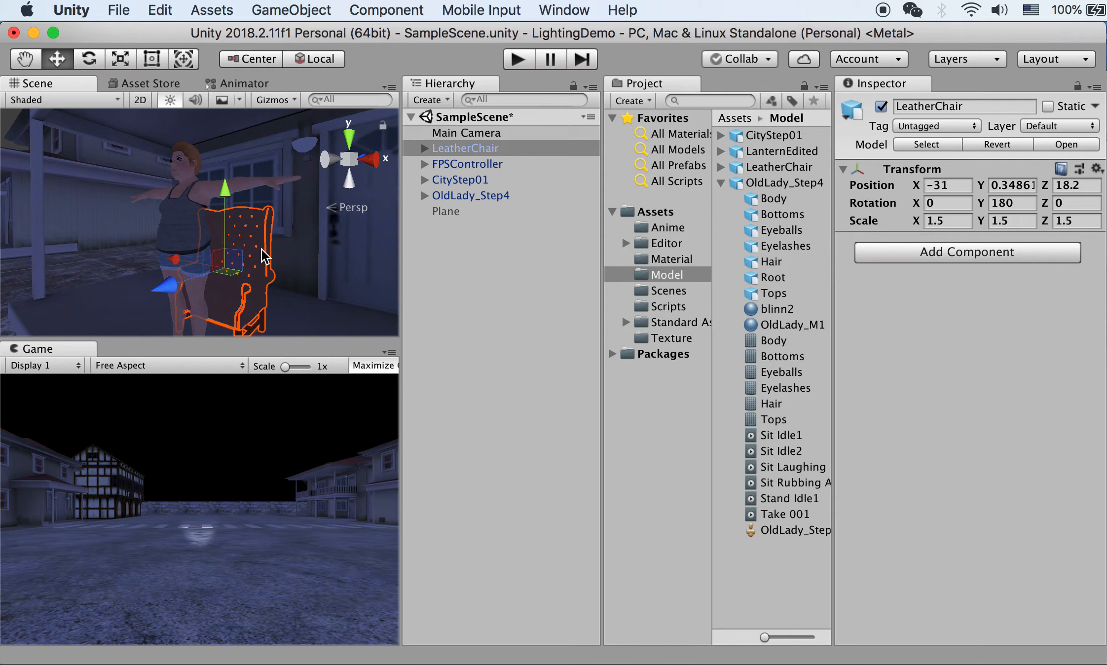
scroll(255, 256, up, 5)
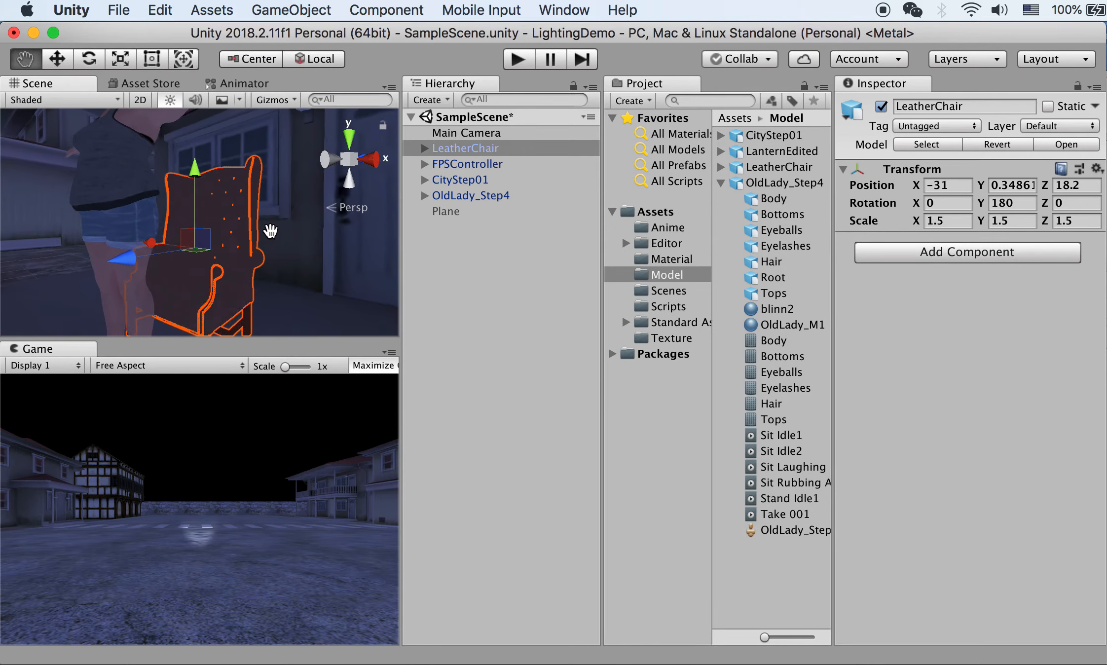
Step: Switch to Finder, review the LeatherChair.fbx source file in the FBX MA folder, and return to Unity
key(super+Tab)
click(960, 425)
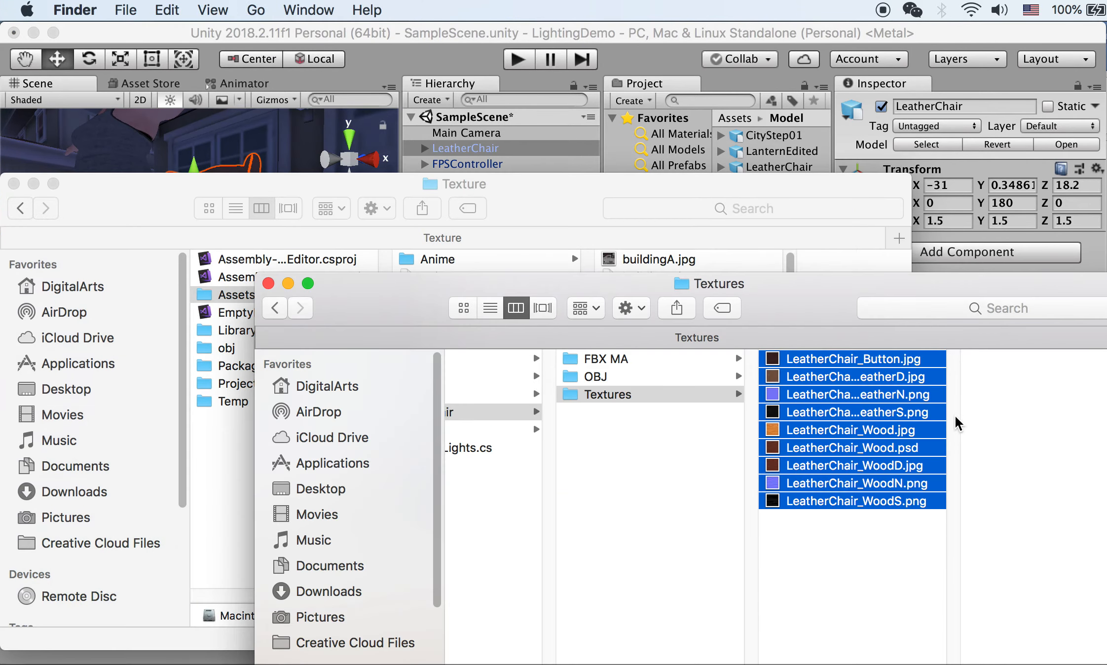
click(617, 359)
click(841, 364)
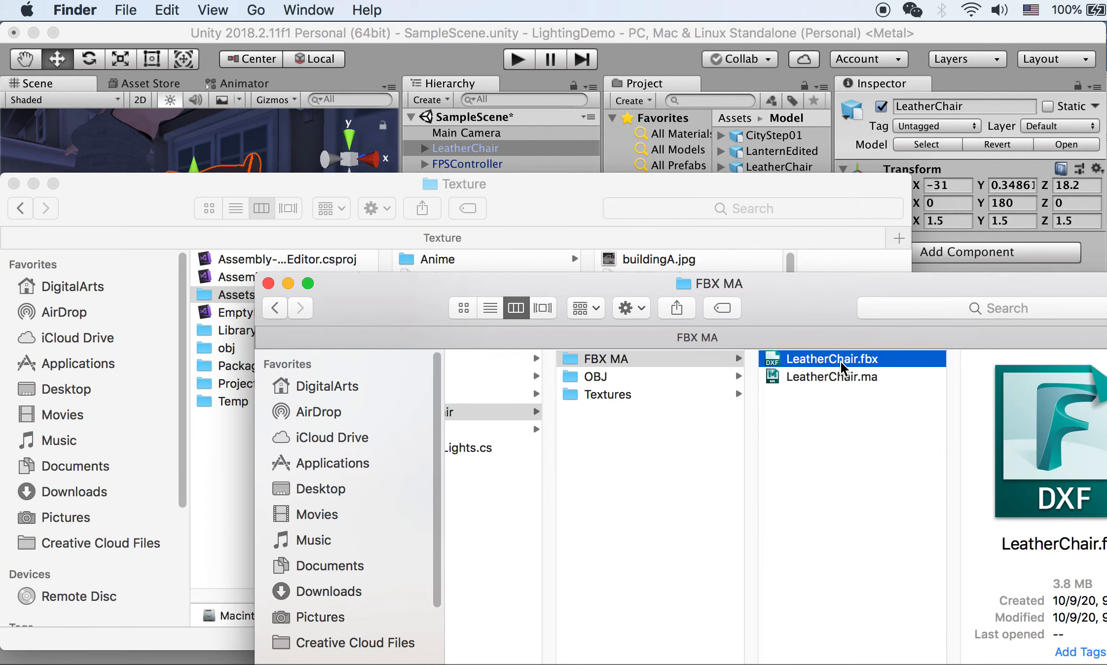
drag(978, 300, 882, 287)
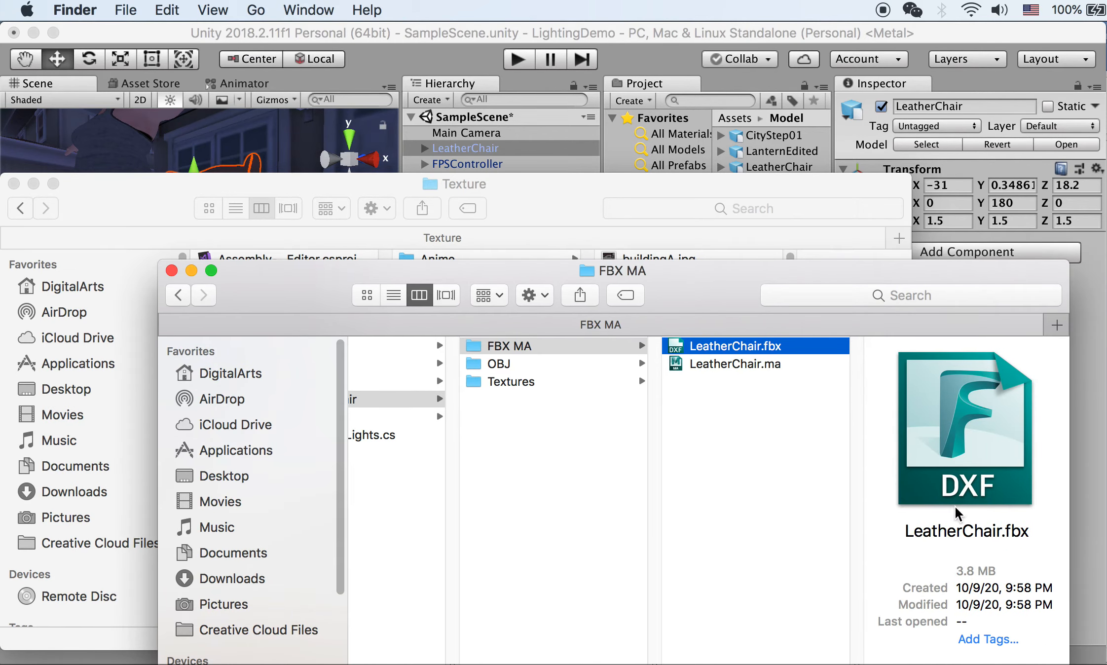
drag(722, 280, 809, 353)
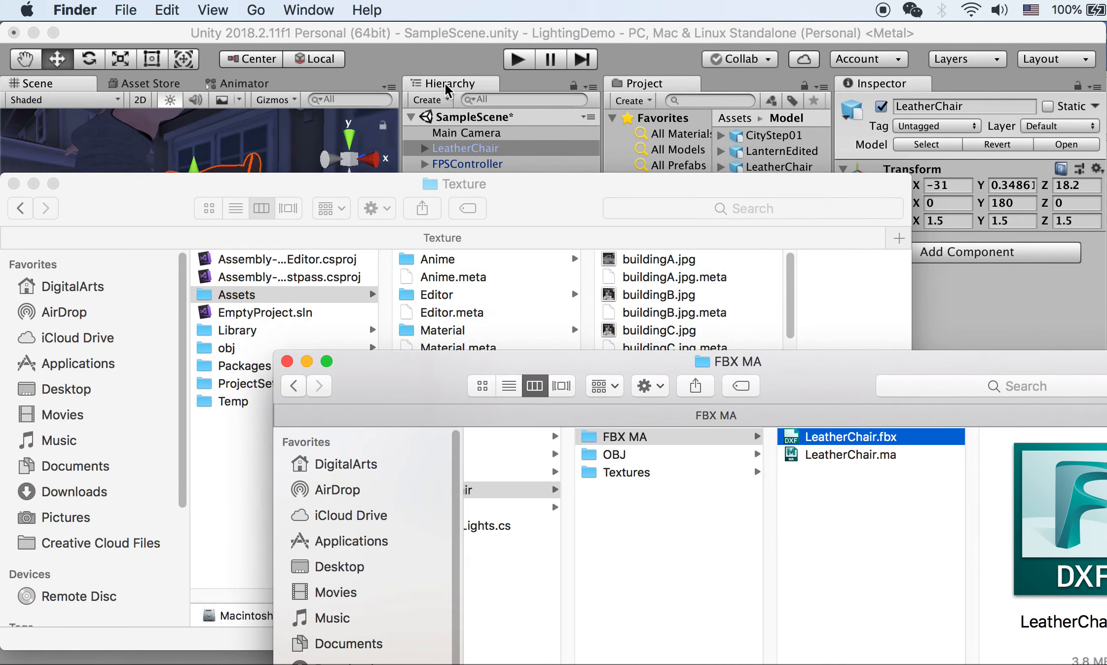
click(411, 33)
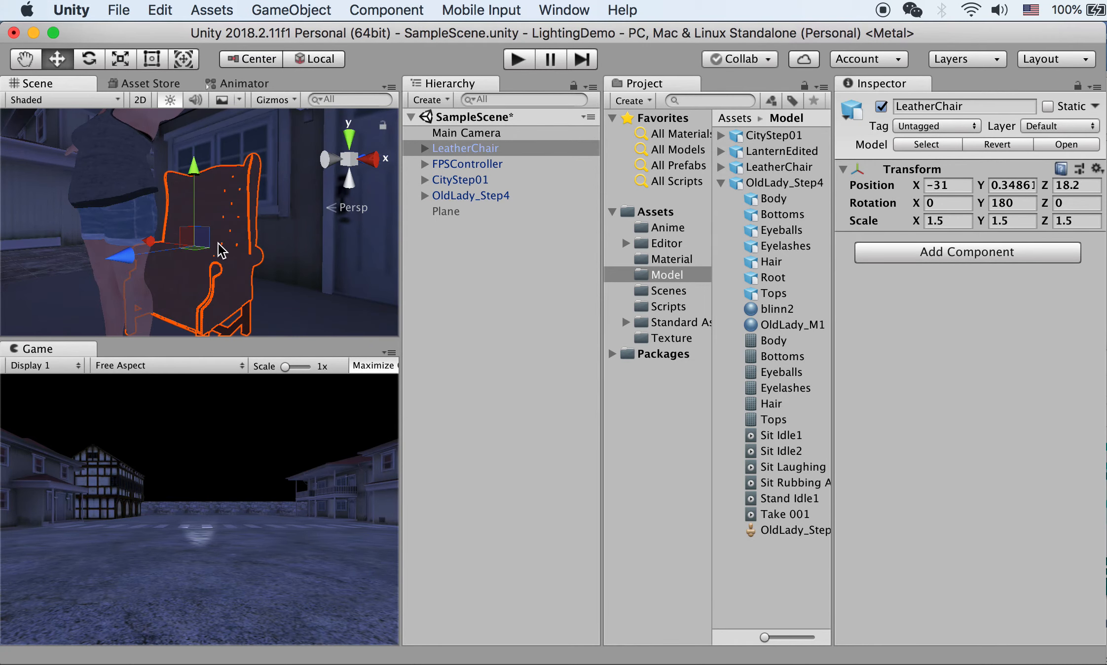
Step: Add a Box Collider component to the leather chair
mouse_move(246, 257)
alt+mouse_down()
mouse_move(267, 250)
mouse_move(127, 267)
mouse_move(225, 247)
mouse_move(247, 255)
alt+mouse_up()
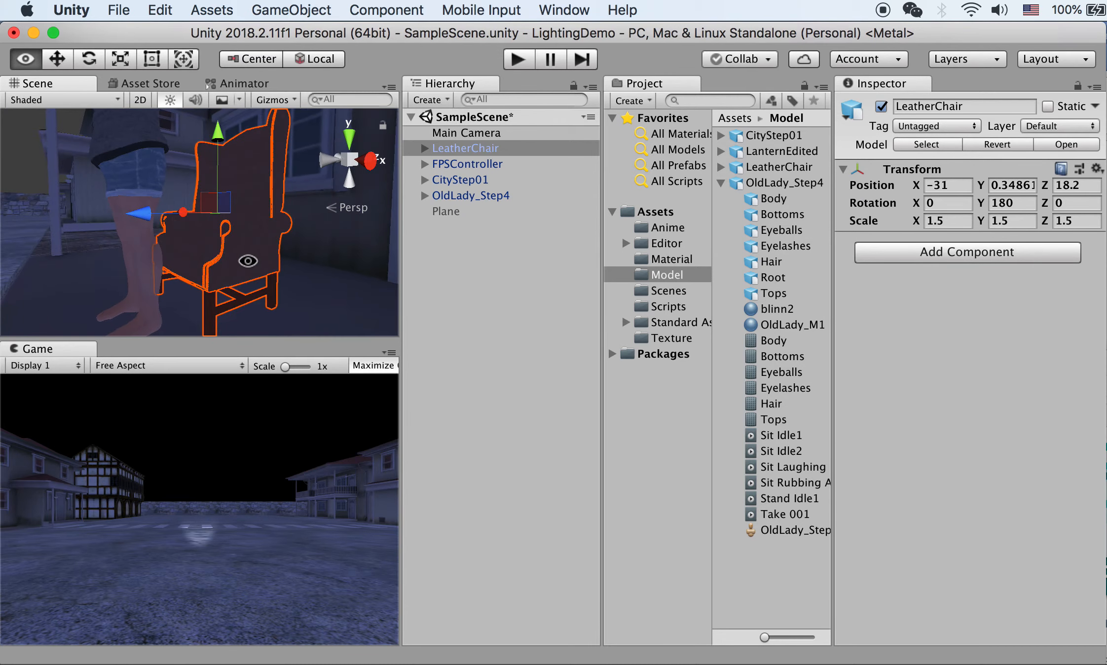
scroll(245, 218, down, 10)
key(f)
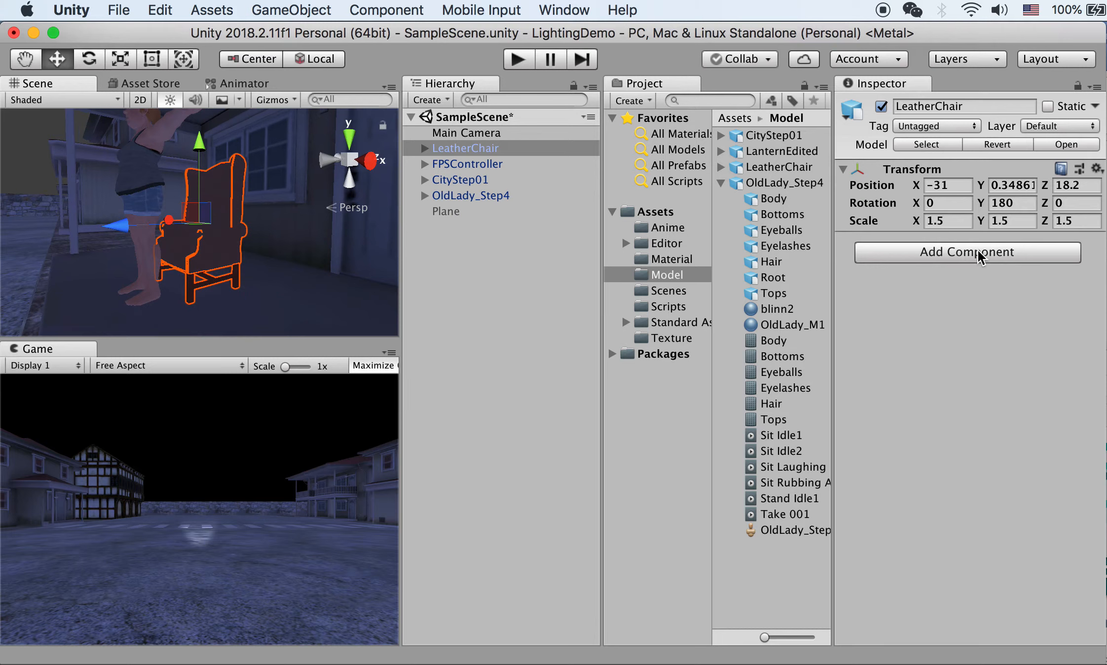
click(979, 255)
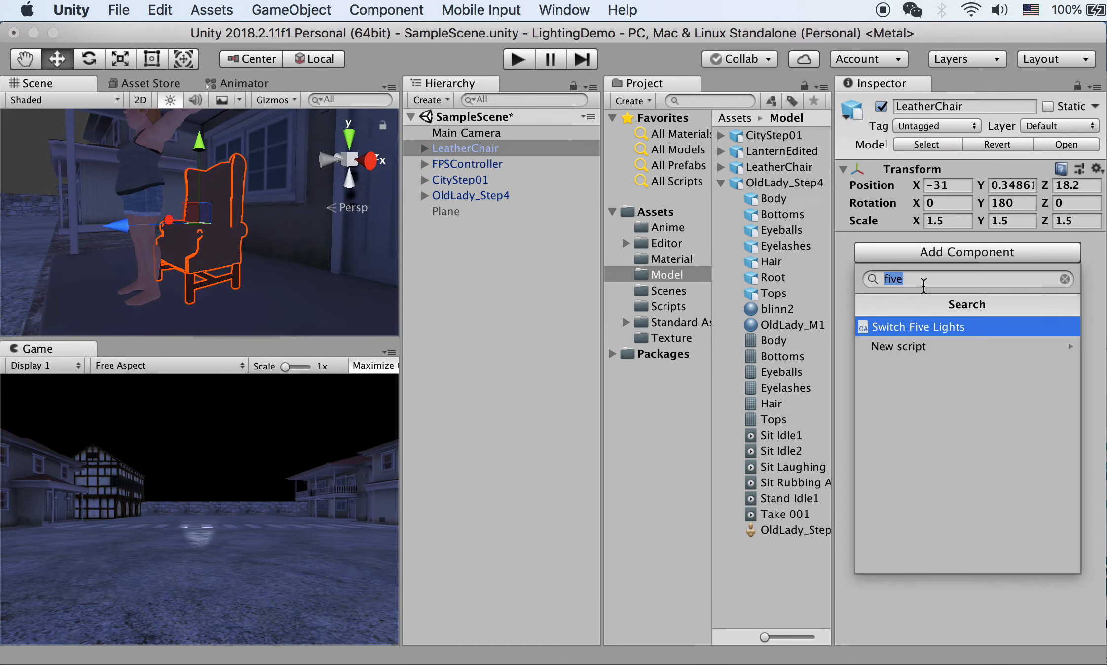
text(Box)
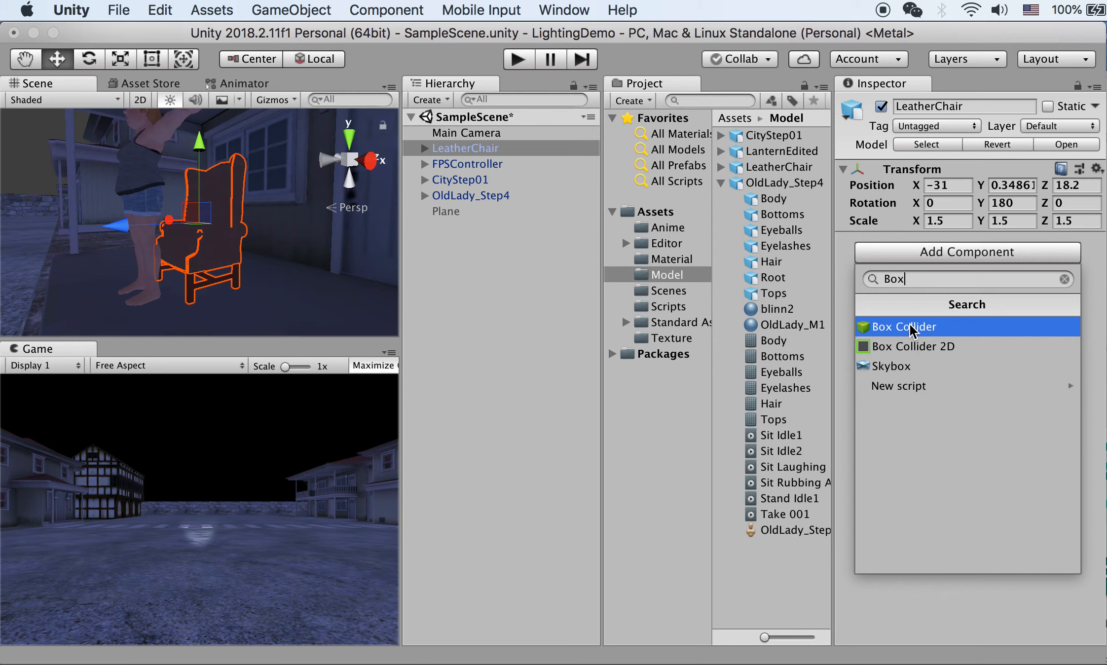
click(911, 328)
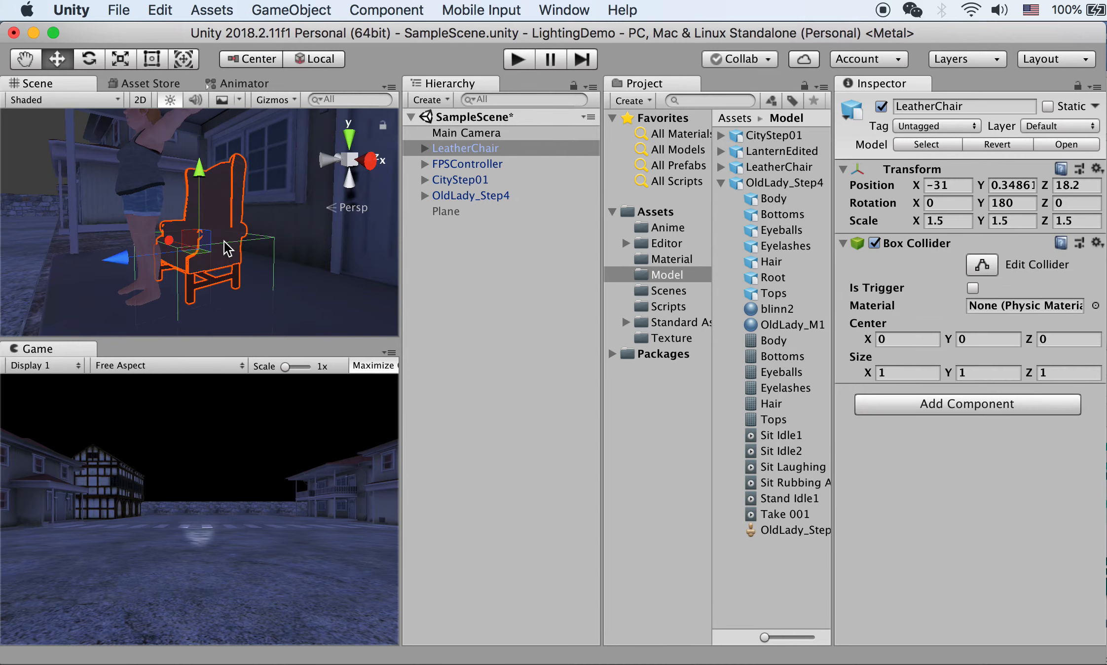
Step: Set the leather chair's box collider to centre Y 0.4 and size Y 0.45 to enclose the seat
alt+drag(240, 271, 221, 250)
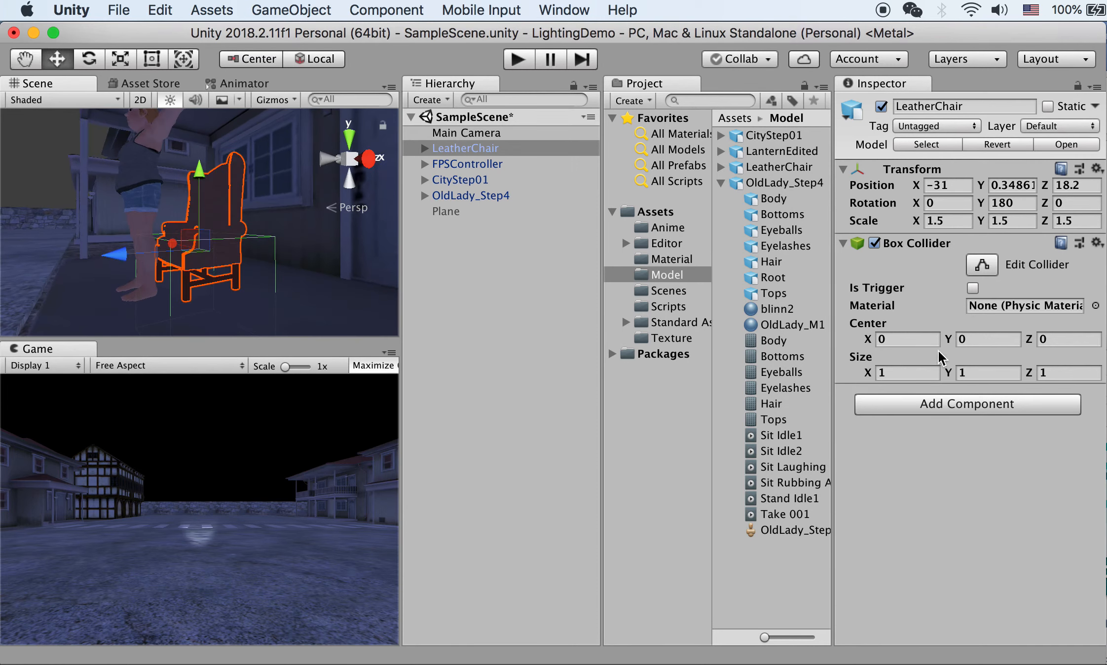
mouse_move(949, 345)
mouse_down()
mouse_move(931, 347)
mouse_move(949, 373)
mouse_move(967, 373)
mouse_move(946, 340)
mouse_move(962, 341)
mouse_up()
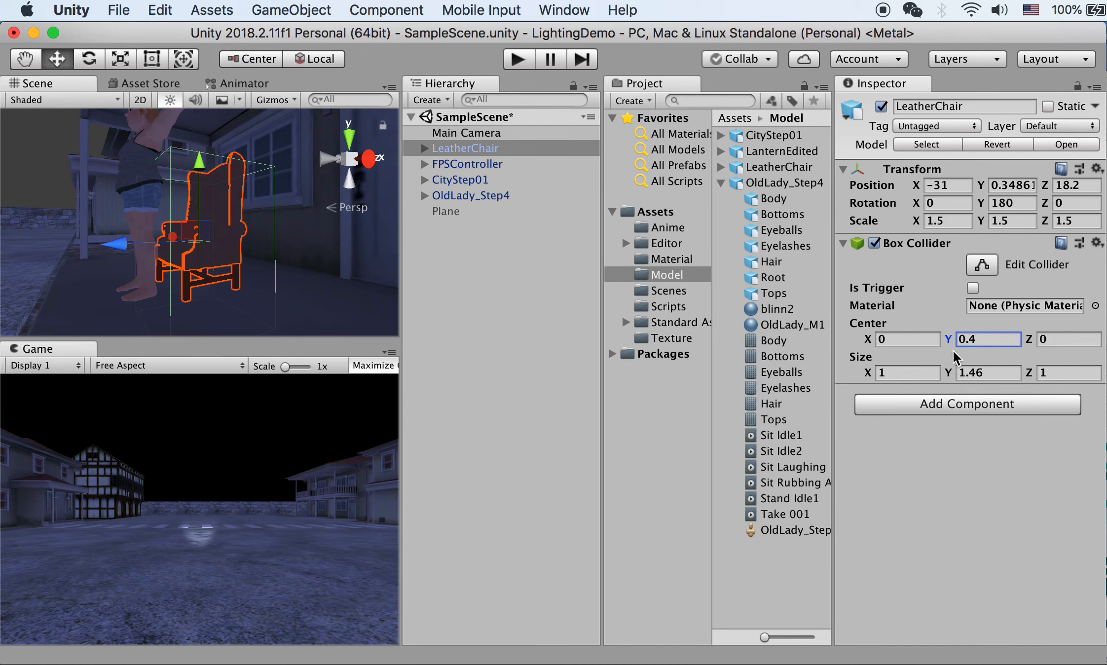
drag(951, 376, 912, 378)
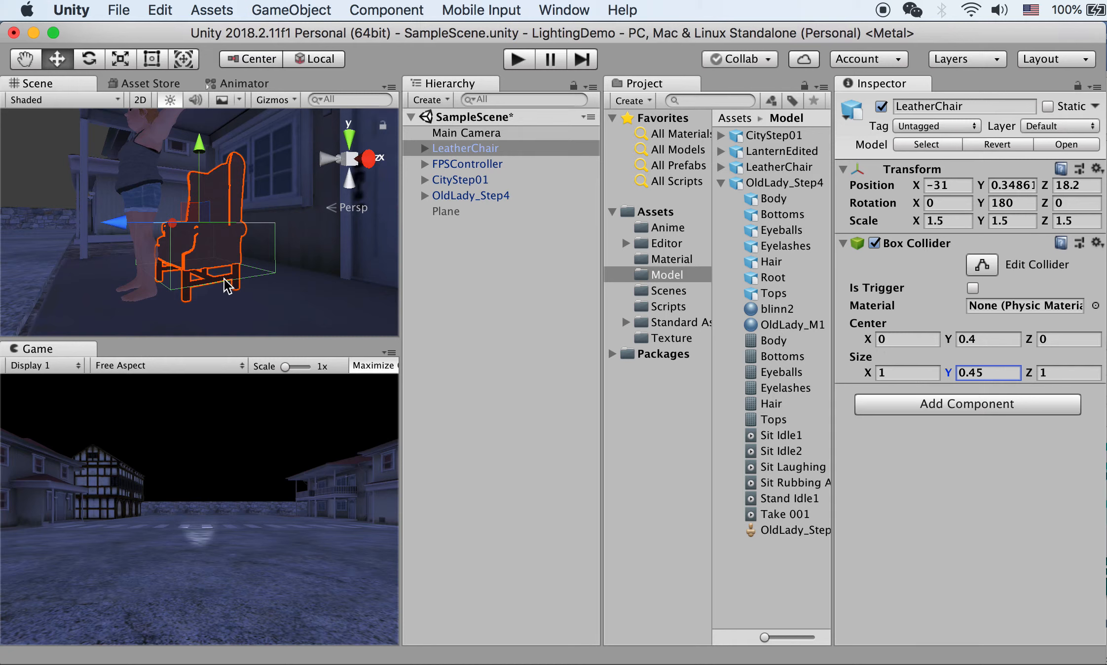
alt+drag(139, 262, 185, 271)
drag(158, 217, 184, 246)
key(super+z)
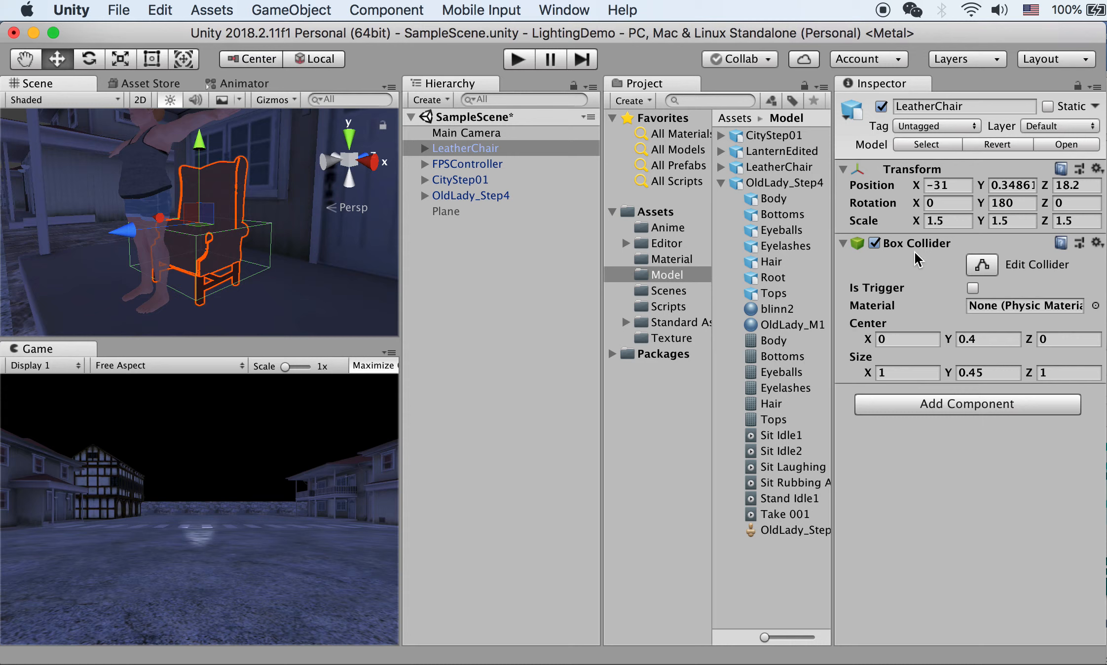
Step: Remove the Box Collider component from the leather chair
click(1099, 243)
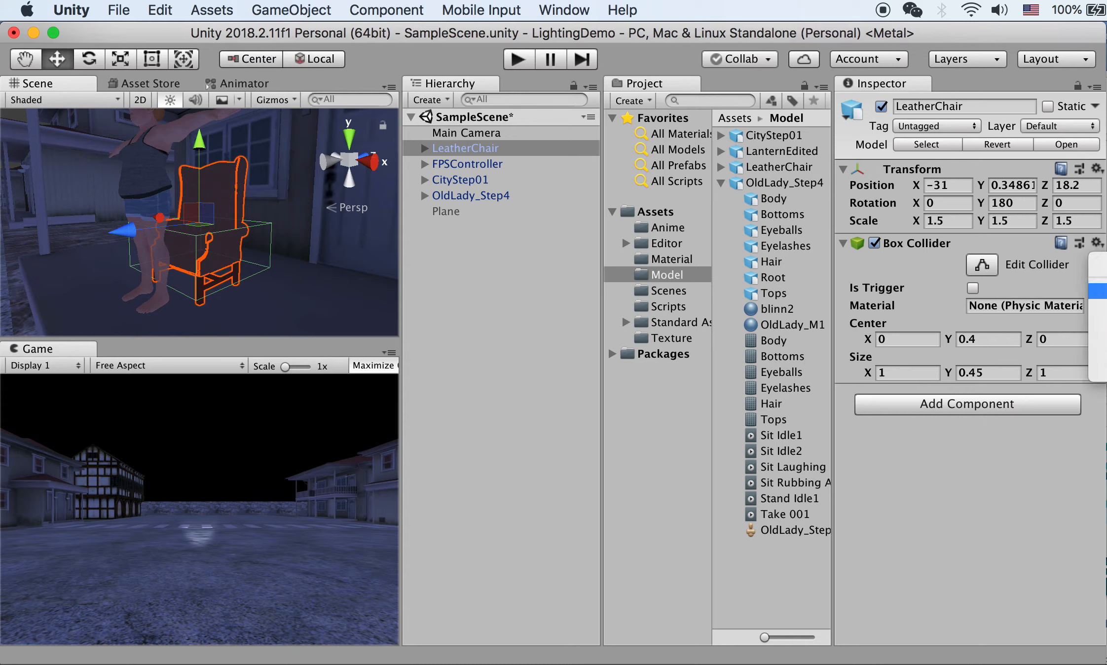
click(1097, 291)
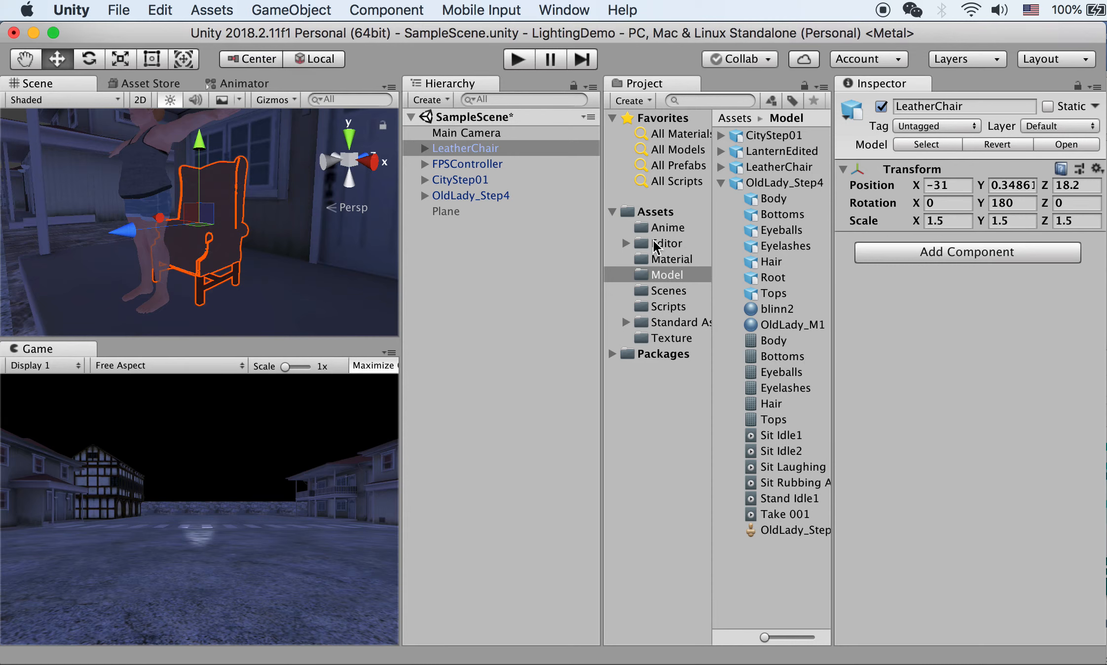
click(468, 149)
click(201, 245)
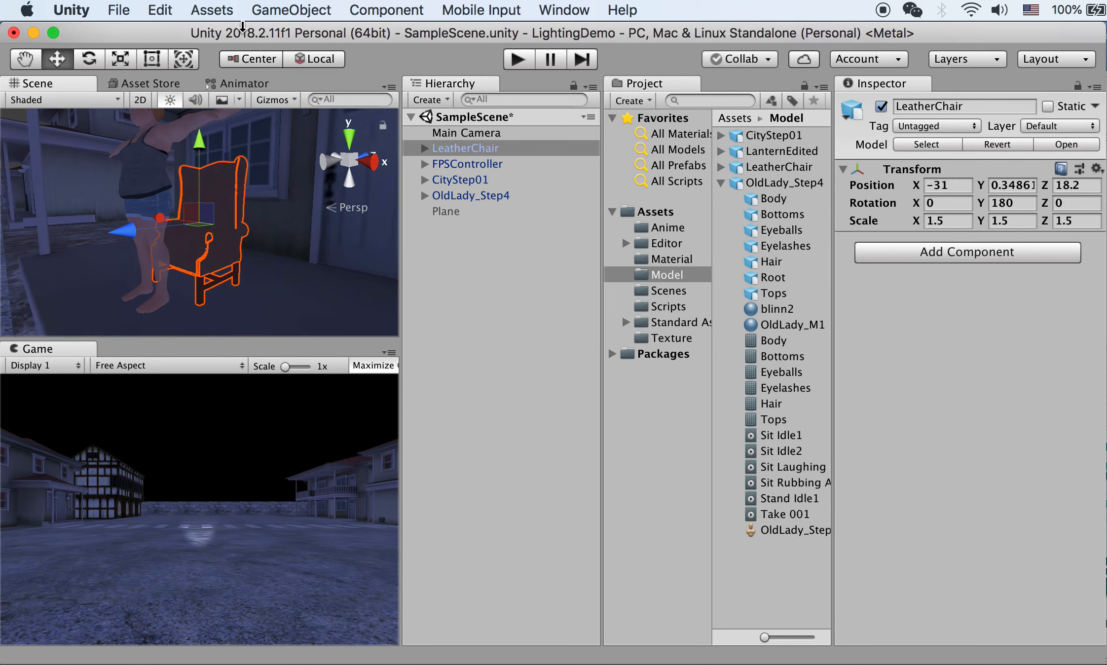
Step: Create an empty game object with a Box Collider at the chair and name it Collider1
click(286, 6)
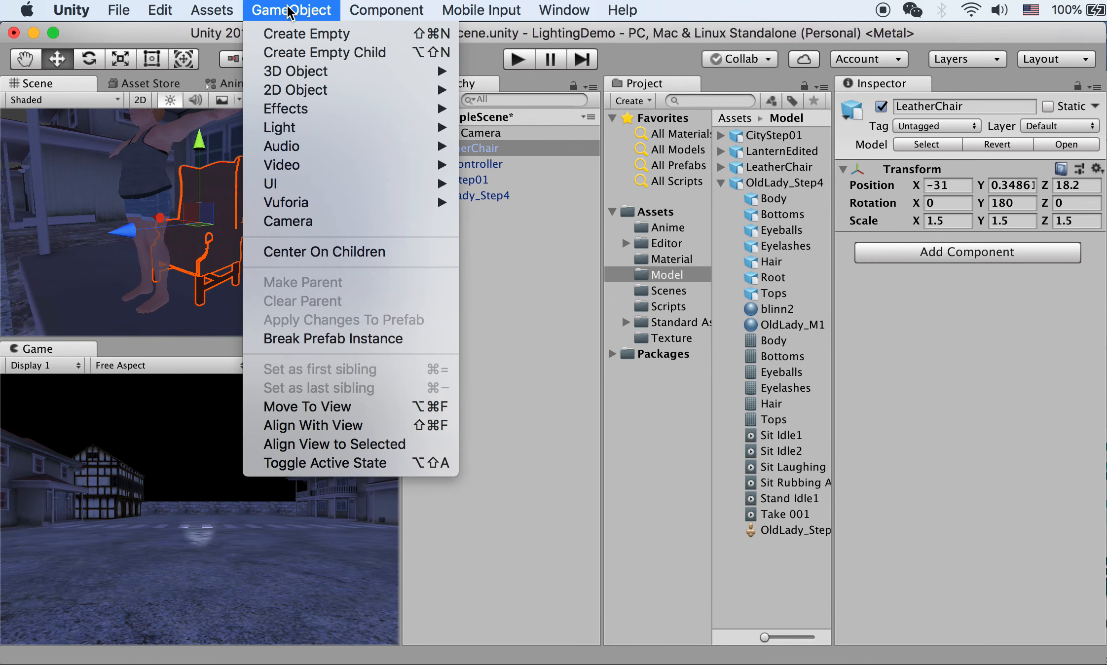
click(286, 33)
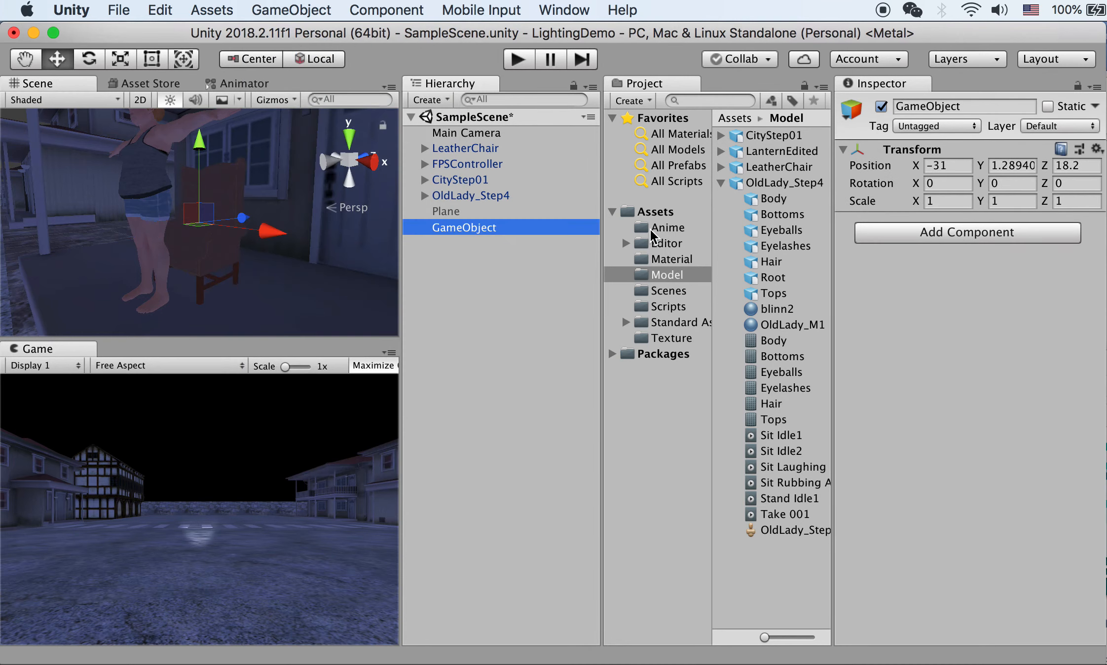
click(920, 235)
click(896, 308)
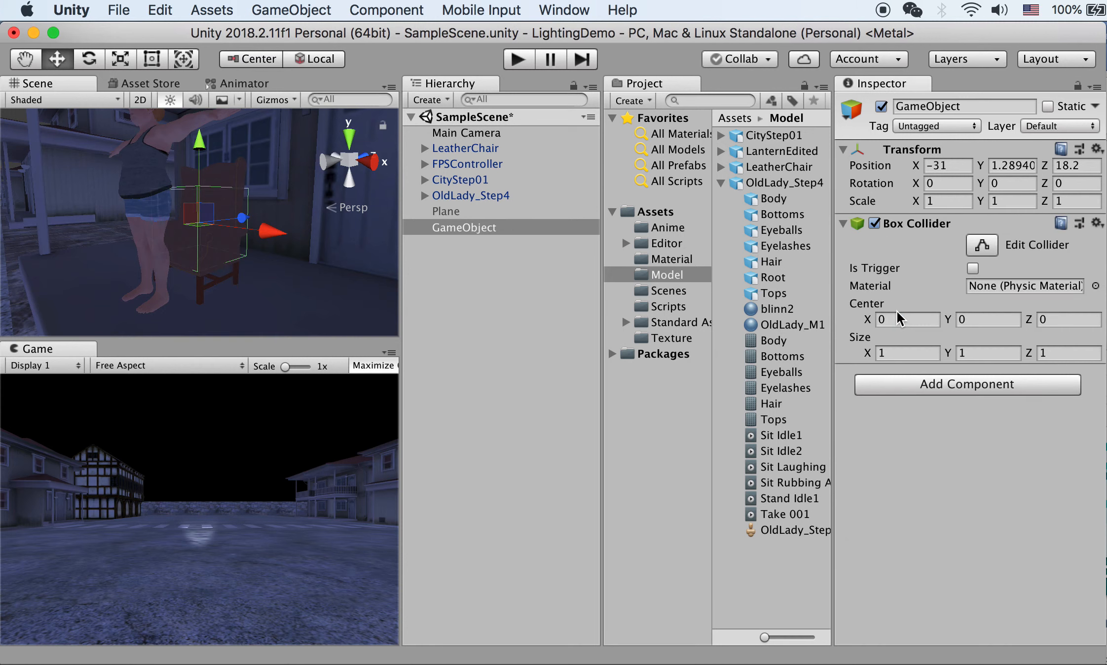
click(473, 226)
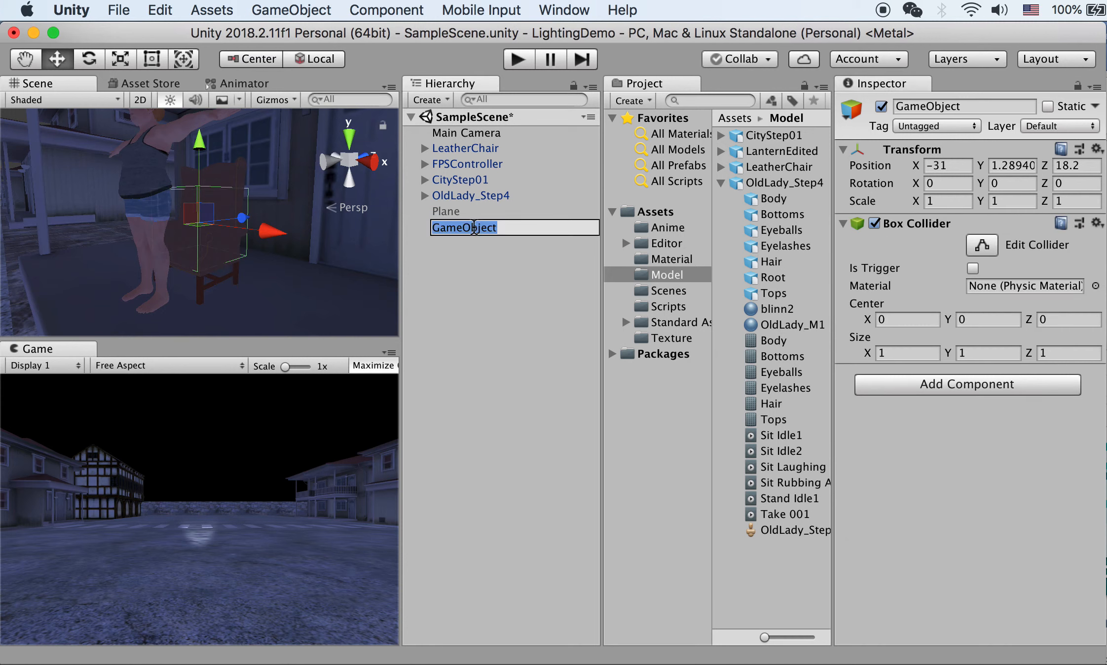
text(Coll)
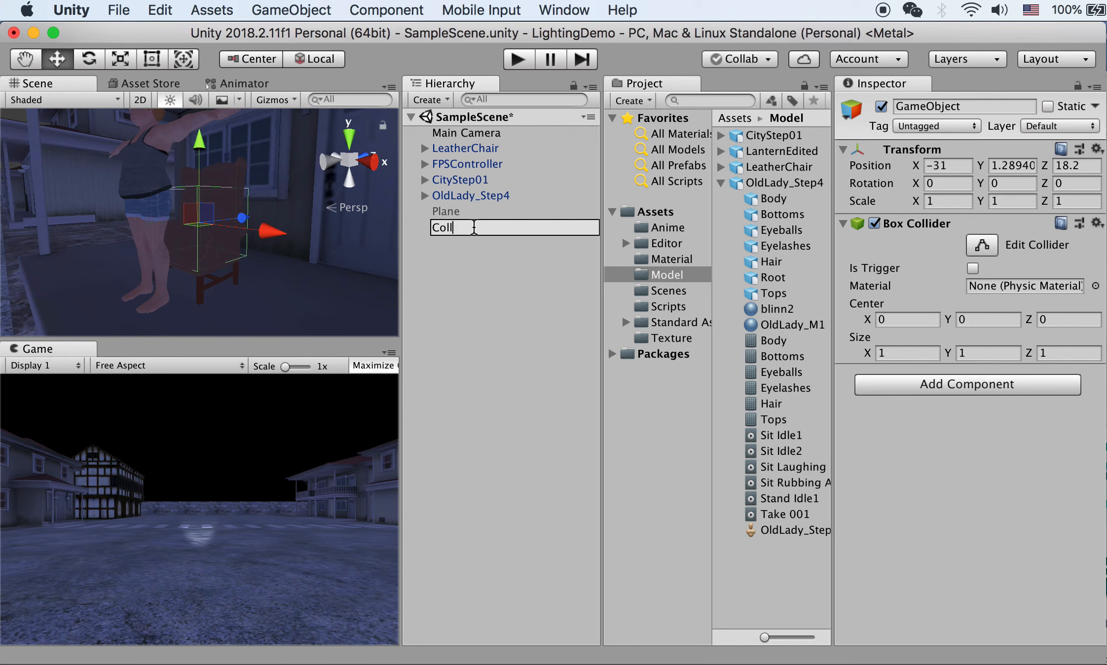
key(Return)
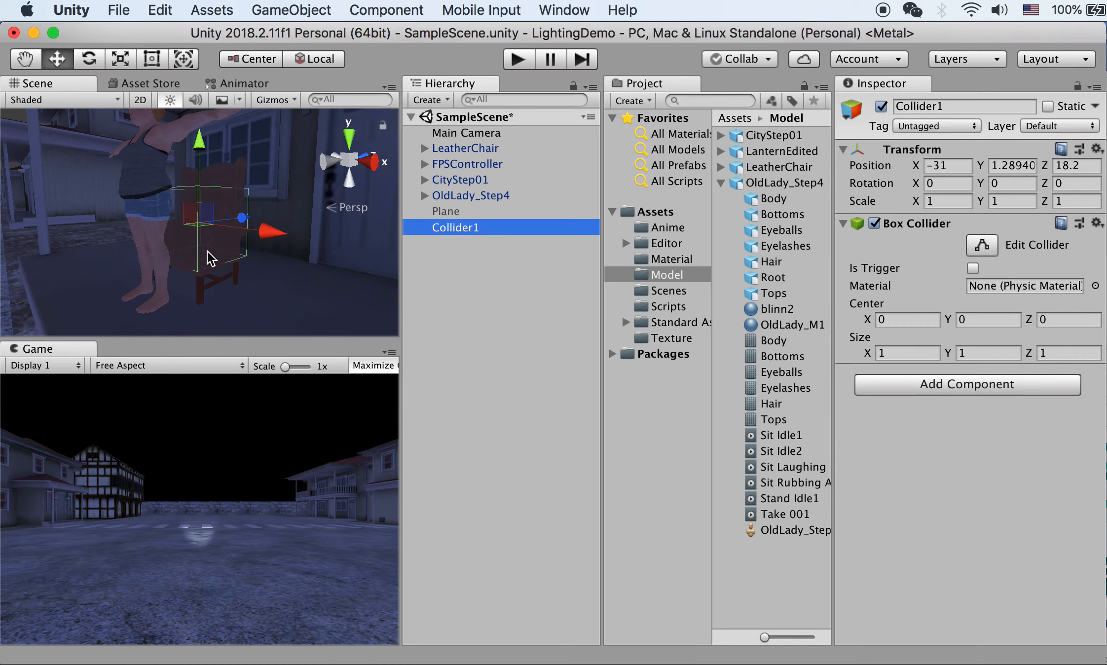
Step: Flatten Collider1 to a Y scale of about 0.6 and lower it to Y position 0.71 around the chair's seat and legs
key(r)
alt+middle_drag(189, 186, 199, 210)
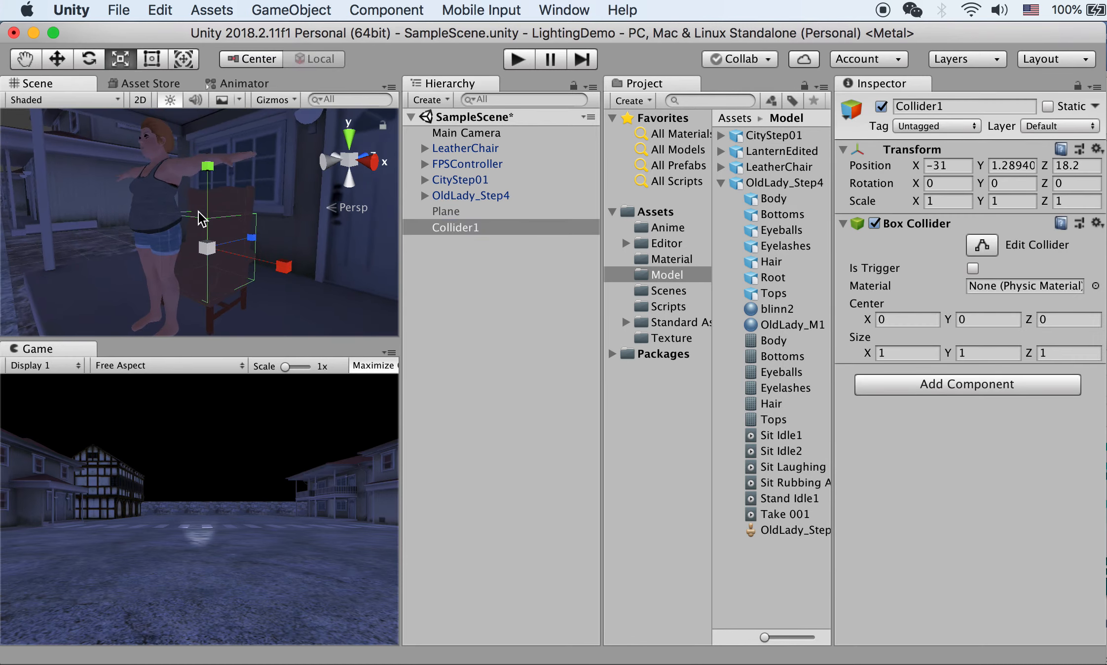
drag(208, 172, 326, 254)
key(w)
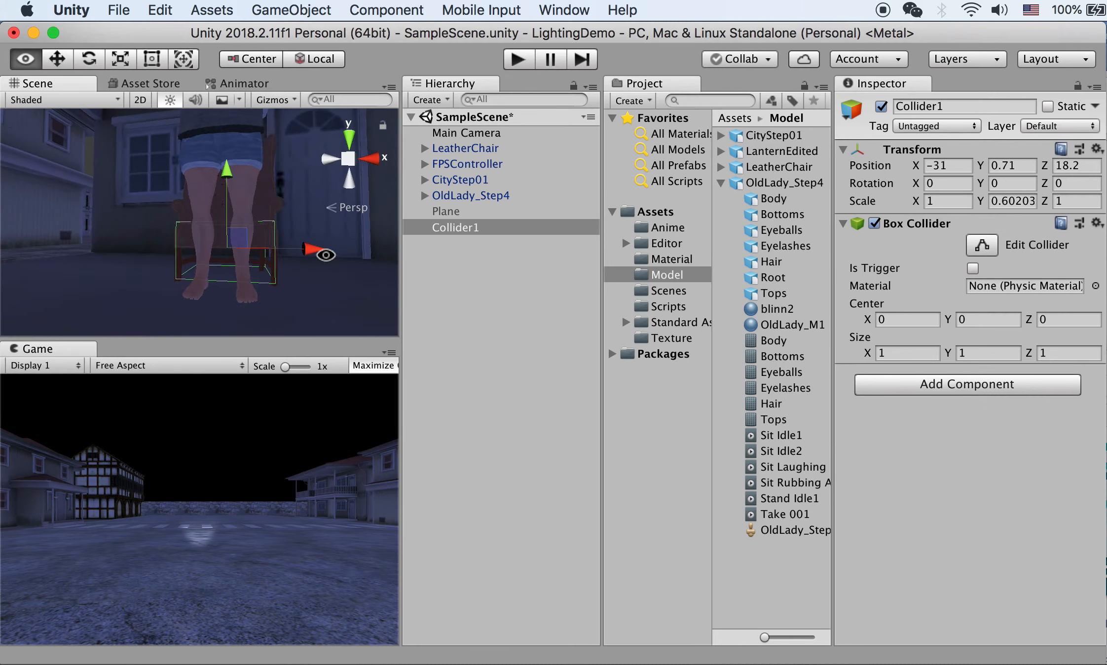
Step: Fit Collider1 to the seat's depth with a Z scale of about 0.83 and a Z position of 18.13
alt+drag(205, 227, 224, 253)
alt+drag(318, 252, 271, 249)
key(r)
key(w)
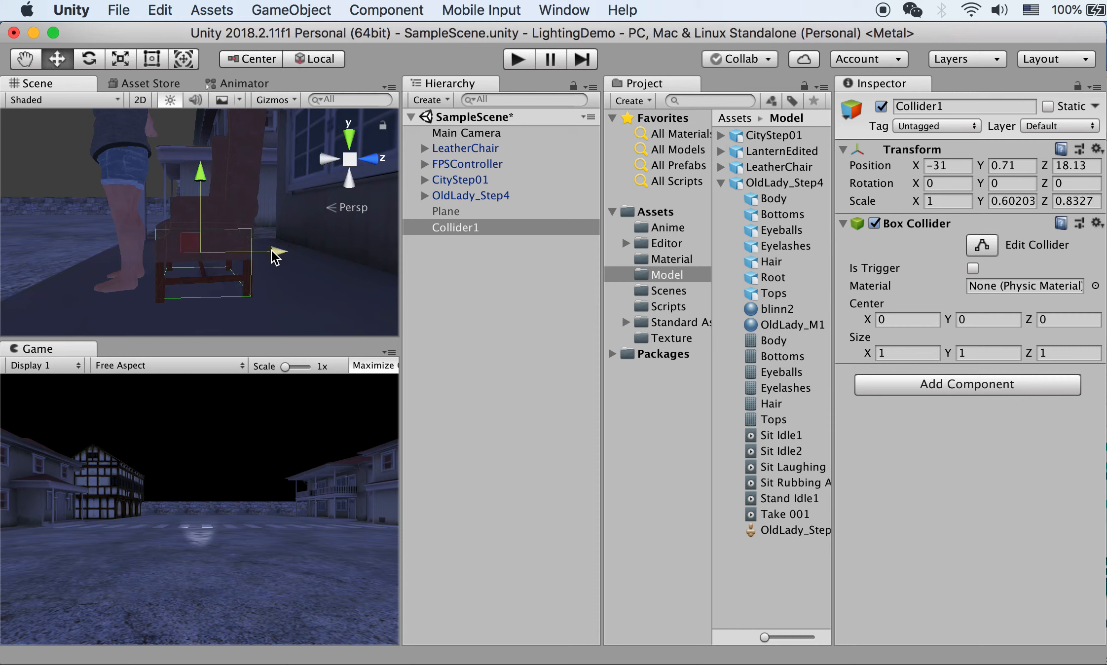
Step: Duplicate Collider1 and move the copy up to about Y position 1.52 and back to the chair's backrest
click(473, 228)
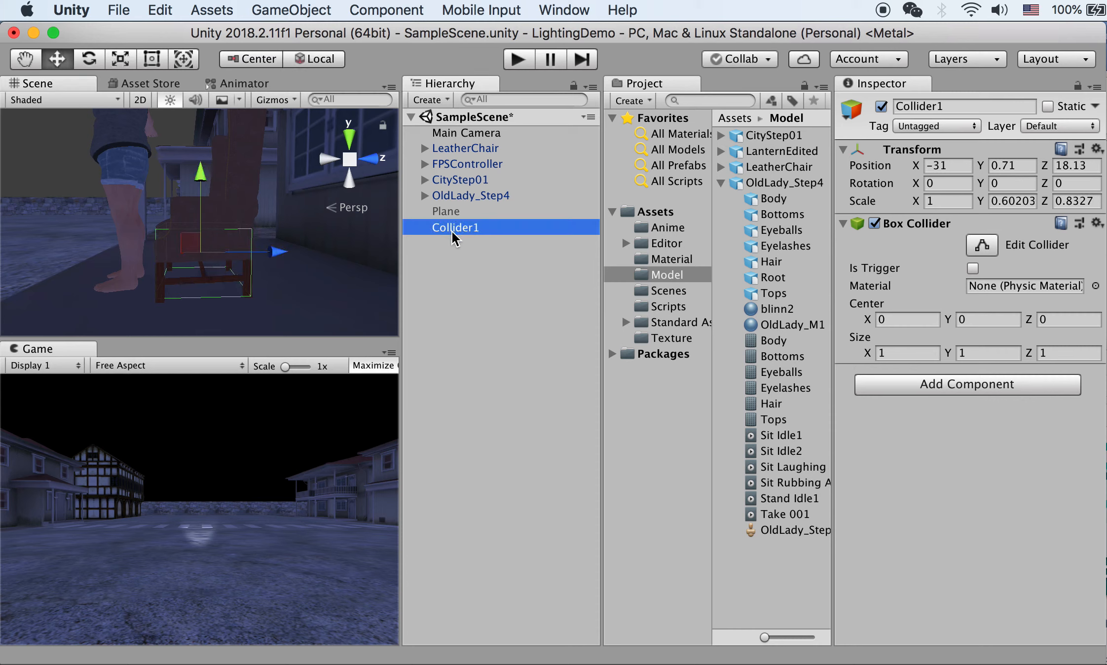
key(super+d)
drag(201, 180, 204, 102)
drag(276, 183, 307, 179)
Step: Fit the copied collider to the backrest with an X scale of about 1.13, Z scale of about 0.28 and Z position 18.46
key(r)
alt+middle_drag(272, 198, 273, 286)
drag(307, 260, 349, 273)
alt+drag(315, 254, 3, 242)
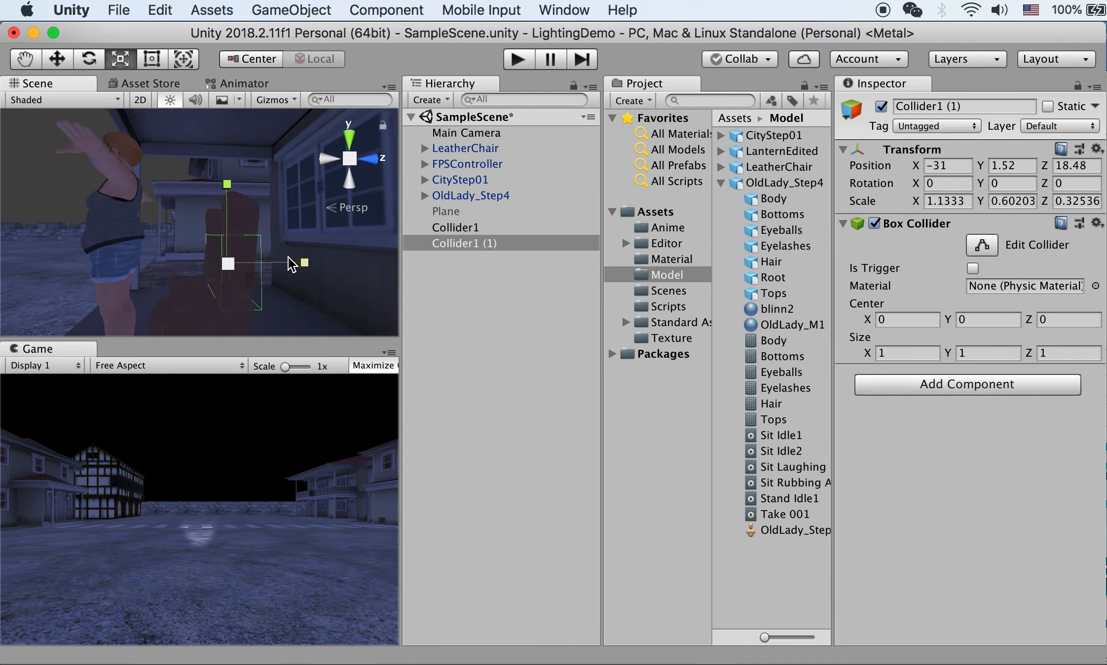
drag(298, 263, 295, 268)
key(w)
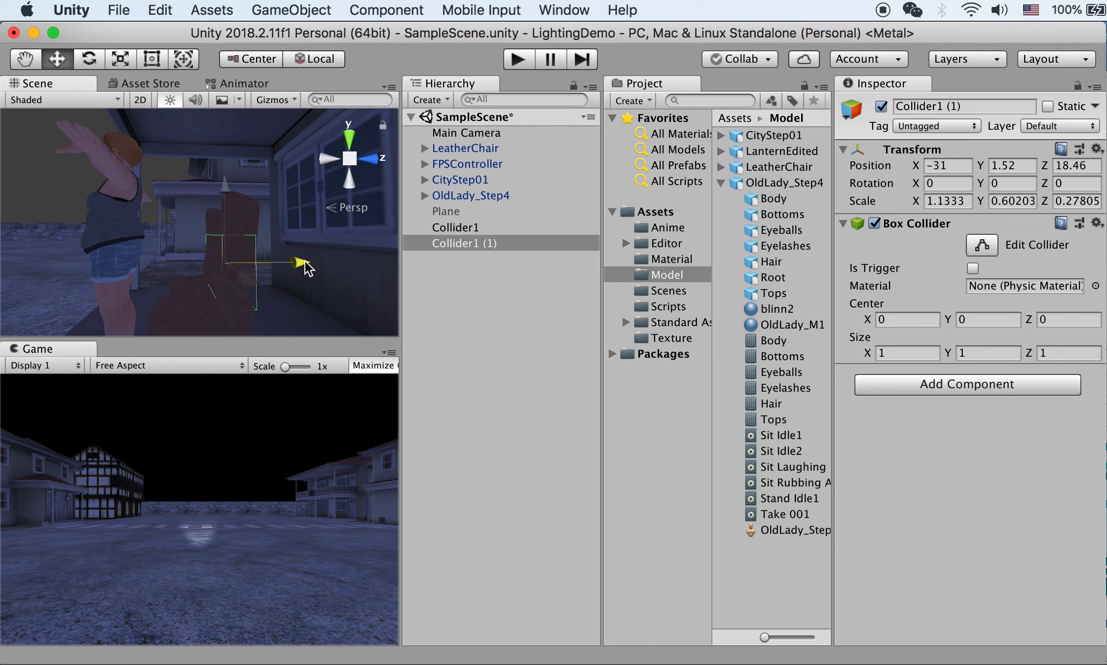
Step: Stretch the backrest collider to a Y scale of about 1.01 and move it to Y position 1.64 and Z position 18.45
key(r)
drag(227, 206, 224, 129)
key(w)
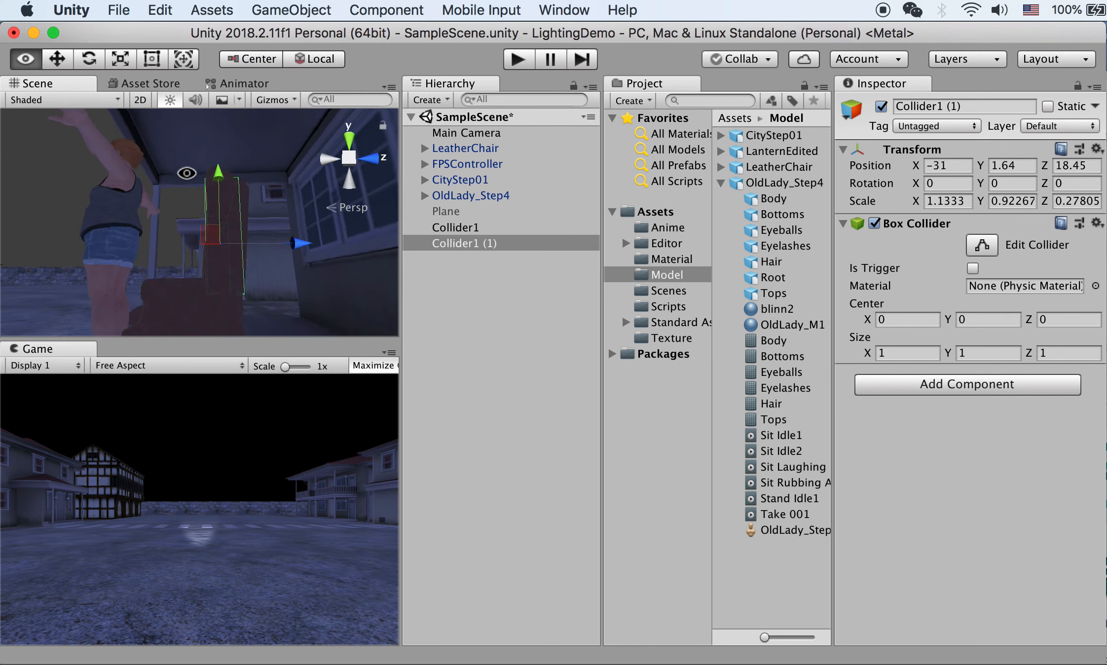
key(r)
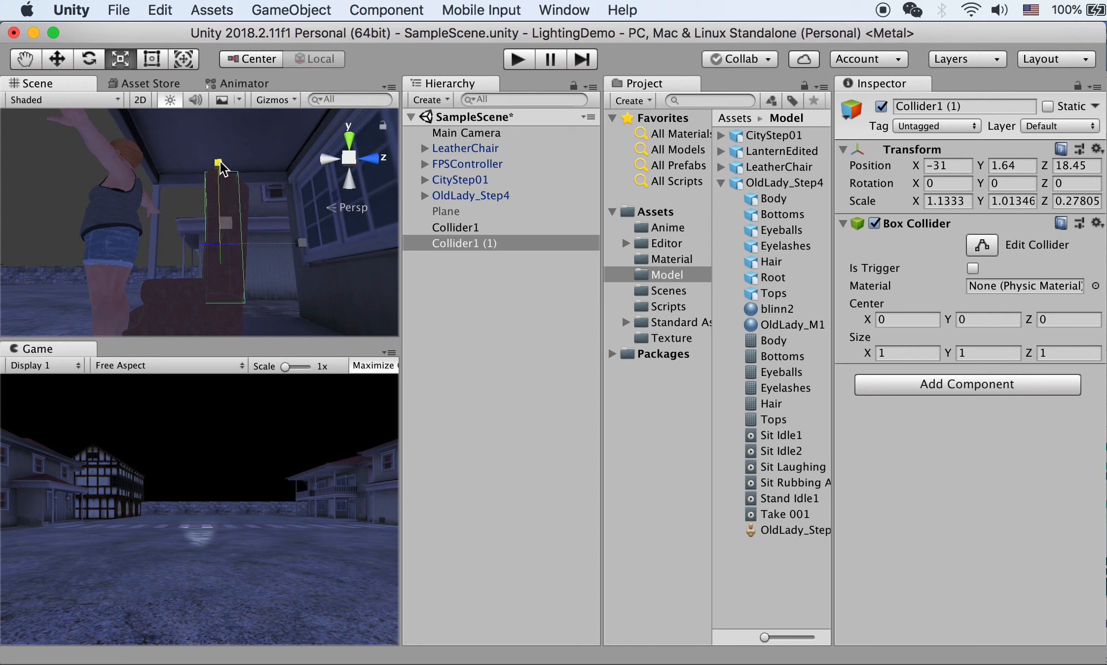